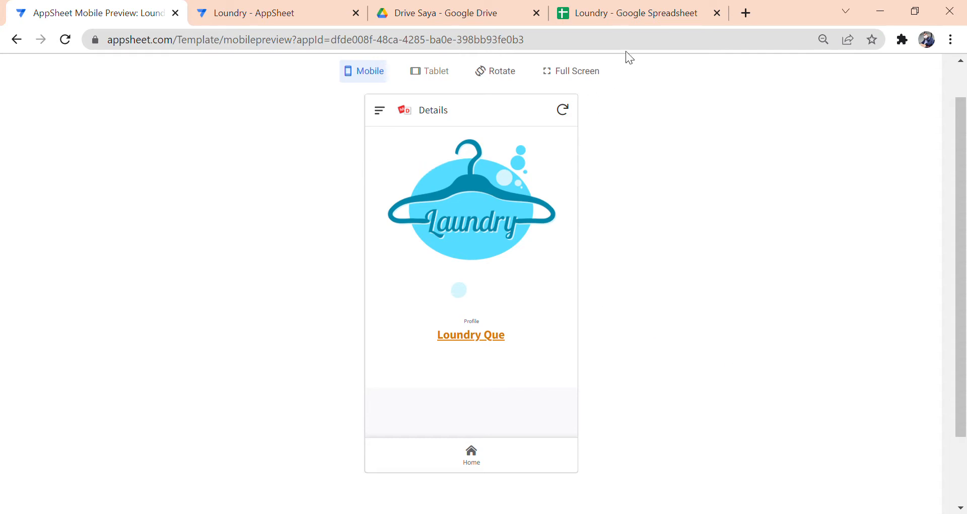
- Look over the List and Jasa sheets of the Loundry spreadsheet
left_click(620, 21)
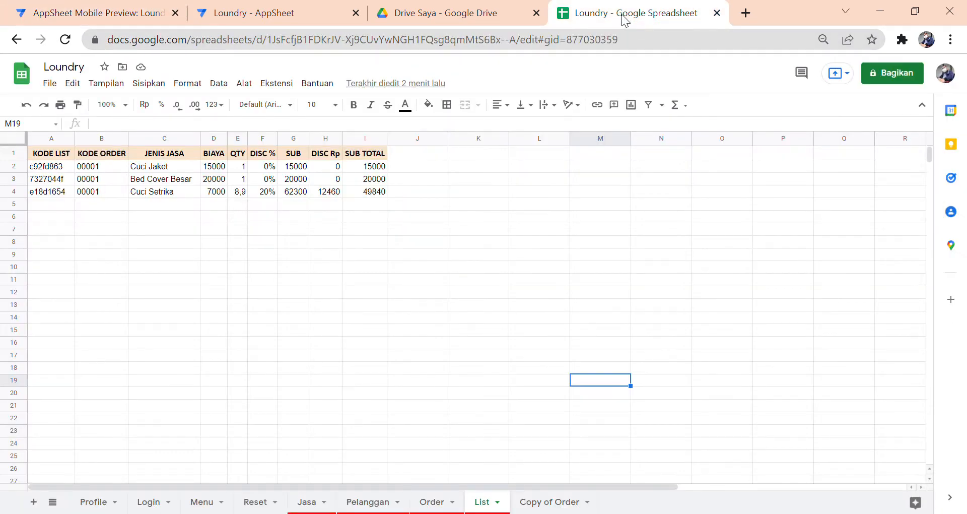
left_click(299, 395)
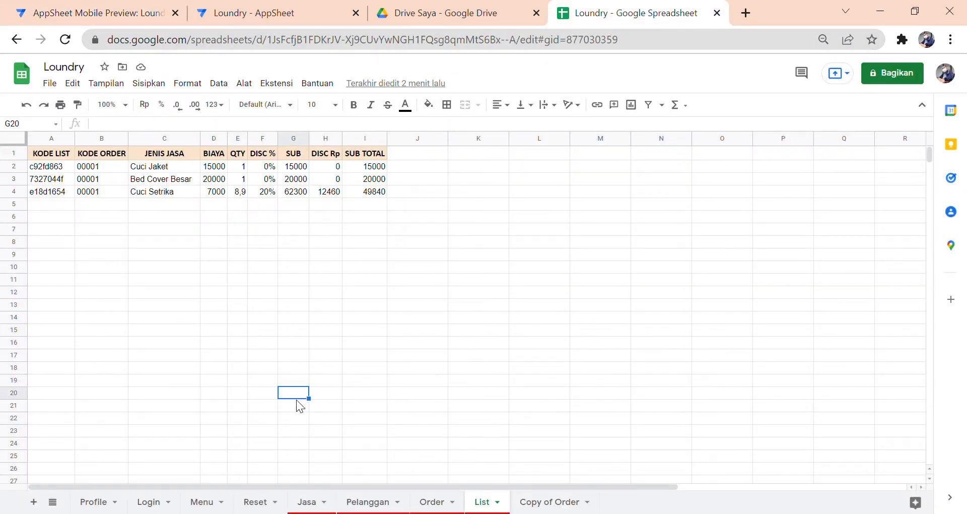
left_click(309, 502)
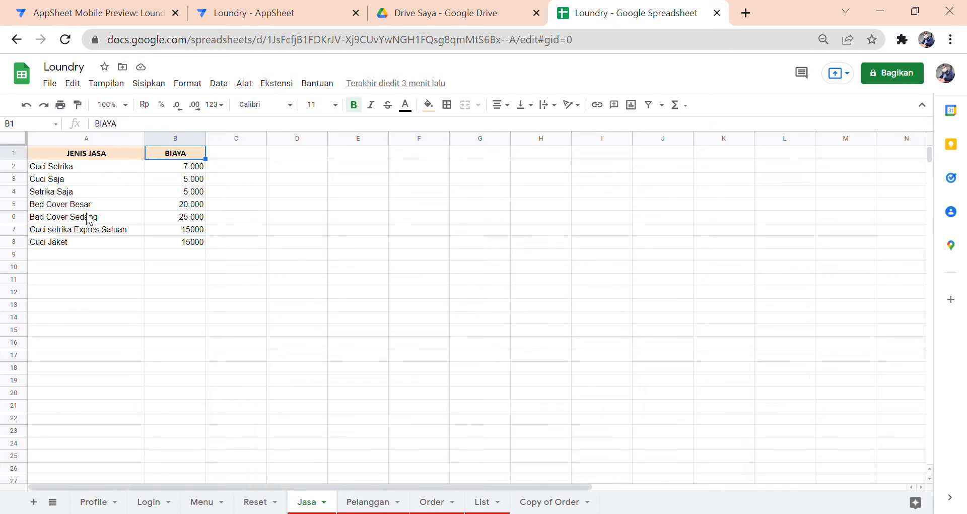
- Review the Pelanggan sheet's KODE PELANGGAN, NAMA PELANGGAN, TELPON and ALAMAT header columns
left_click(372, 503)
left_click(113, 230)
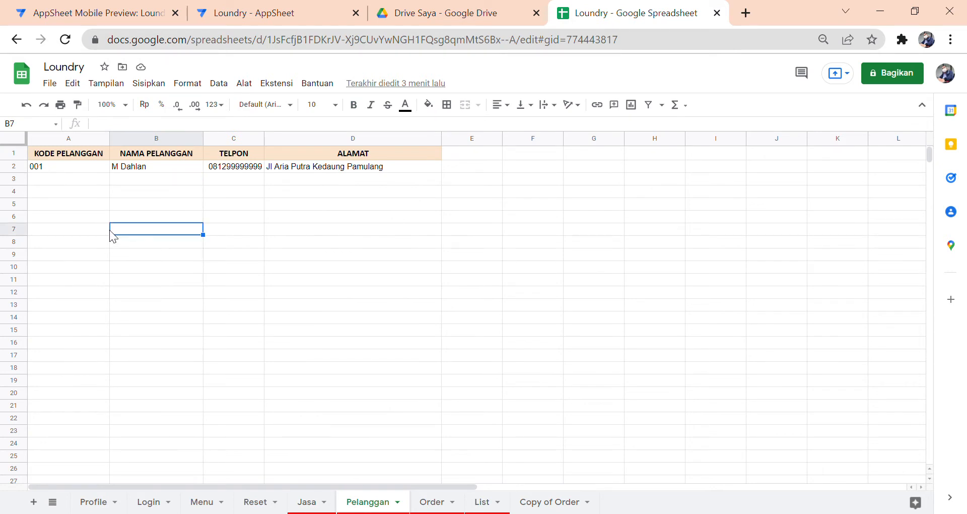
left_click(85, 158)
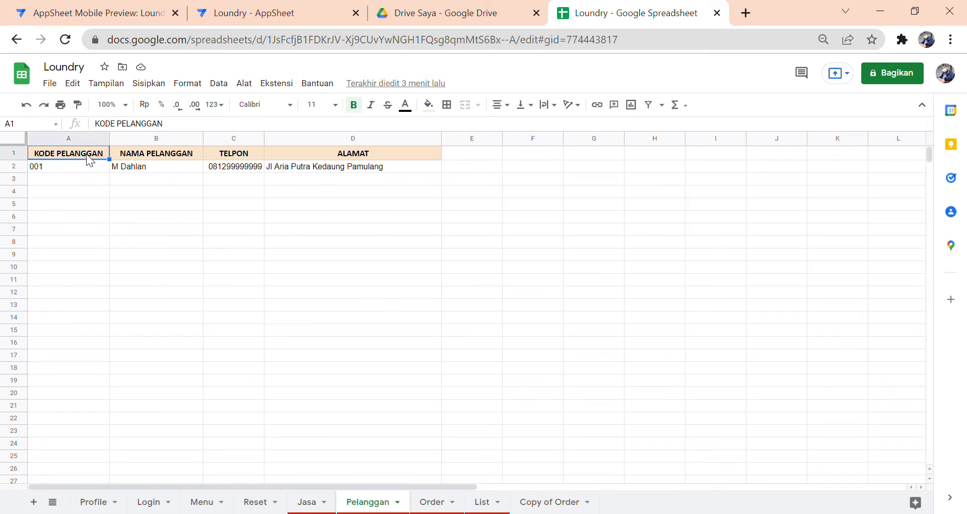
left_click(122, 155)
left_click(240, 153)
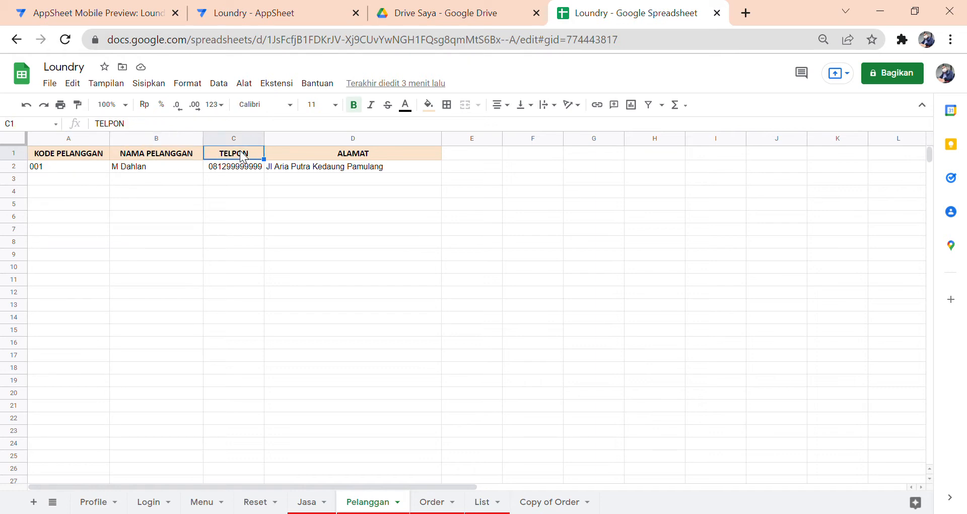
left_click(301, 157)
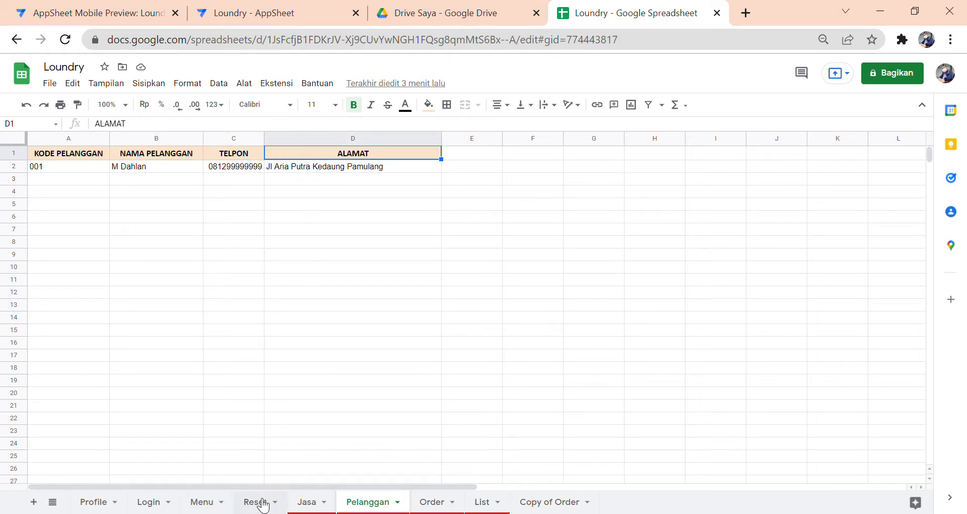
left_click(271, 16)
- Check the Jasa and Pelanggan tables' update, add and delete permissions, then list all columns
left_click(73, 204)
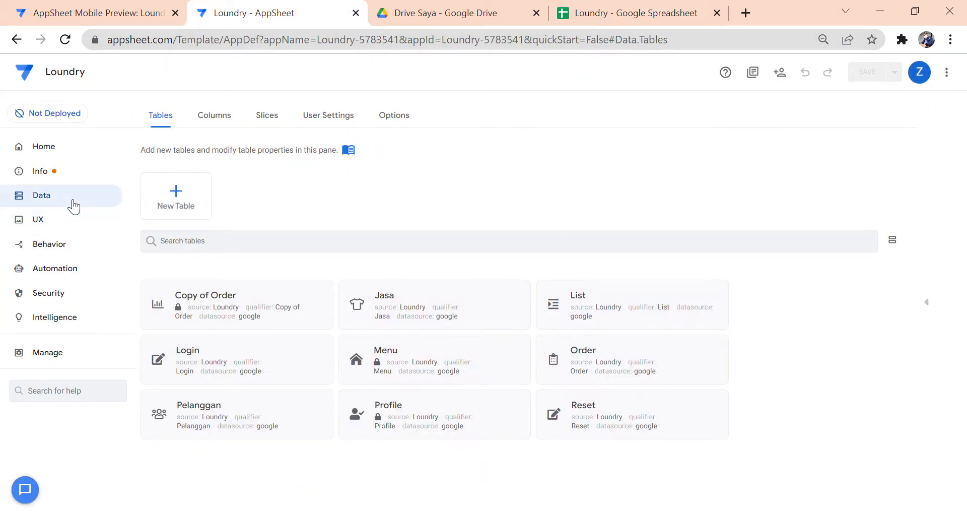
left_click(443, 303)
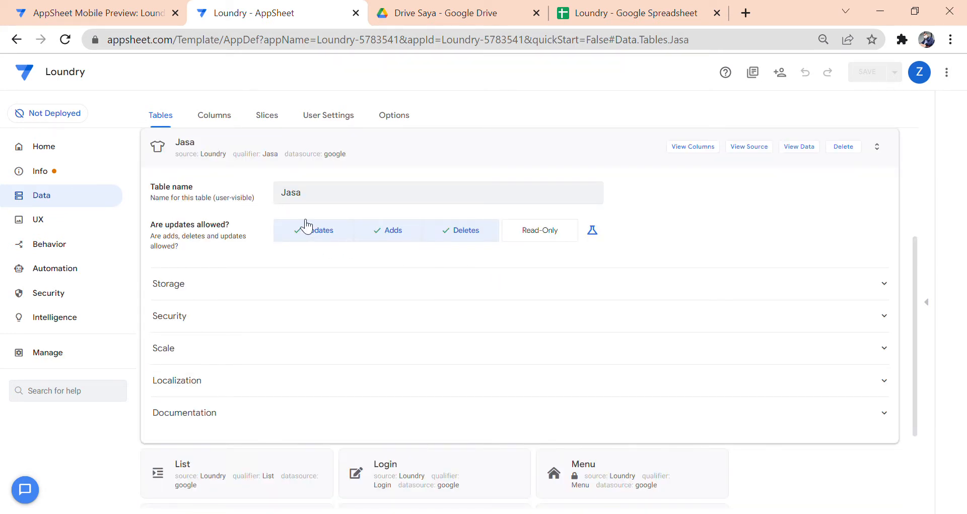
scroll(293, 220, "up", 4)
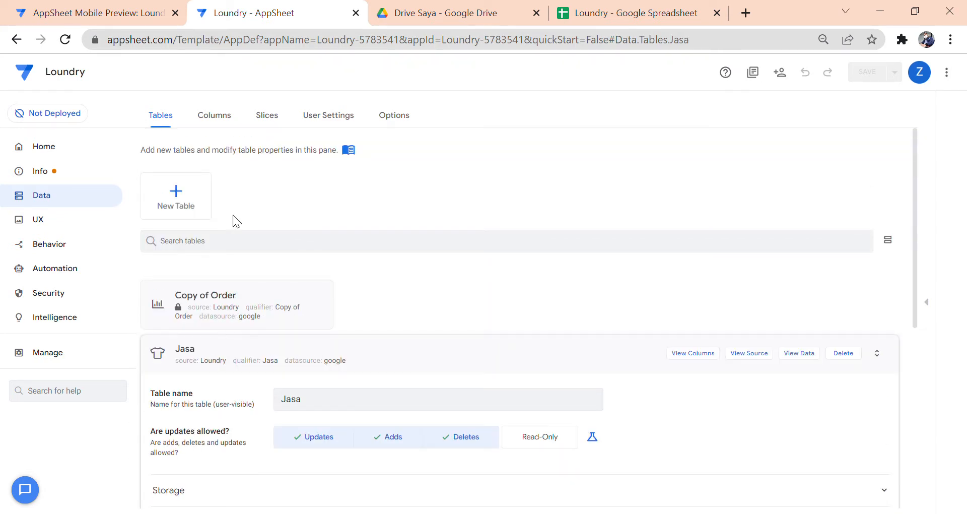
scroll(226, 210, "down", 2)
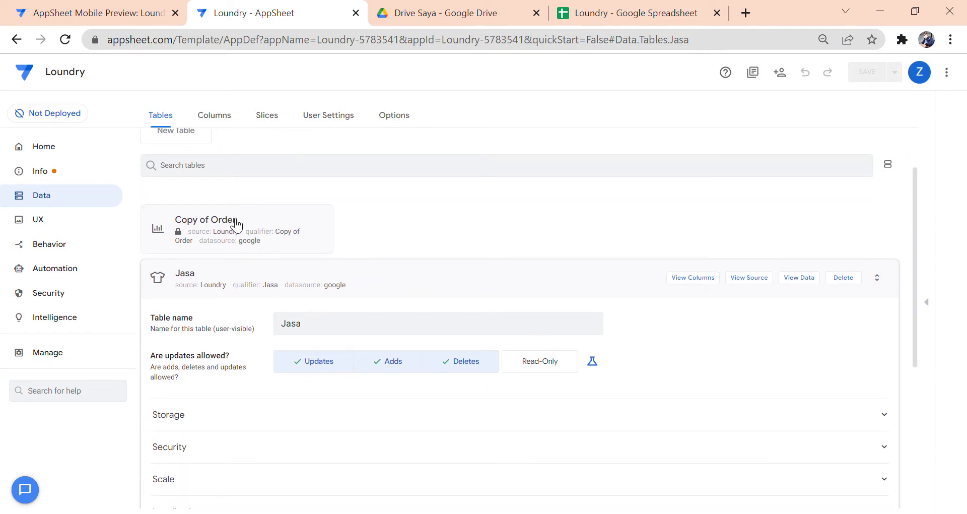
scroll(421, 269, "down", 2)
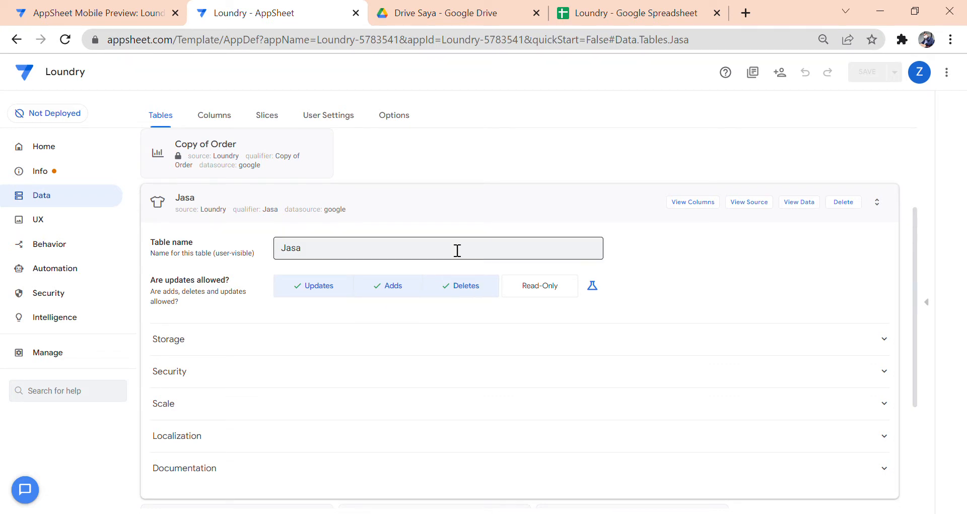
left_click(451, 213)
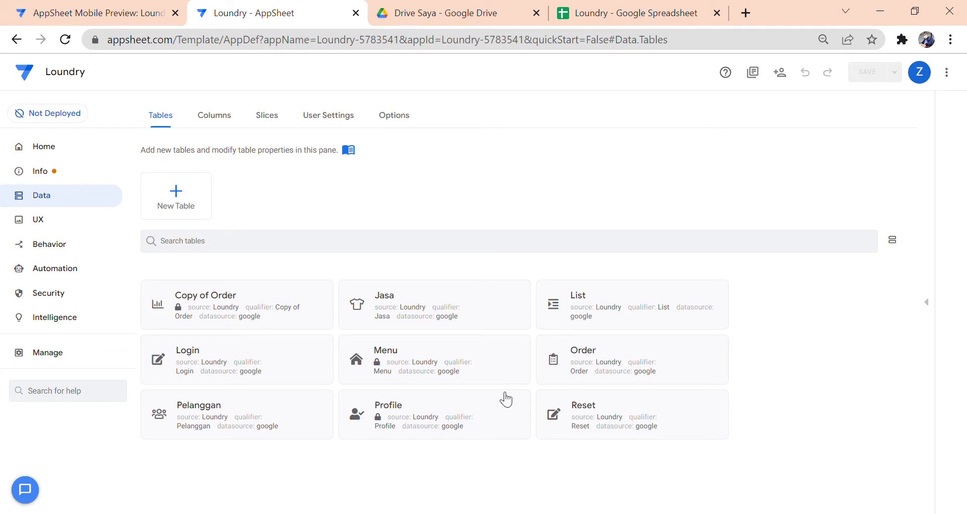
left_click(314, 413)
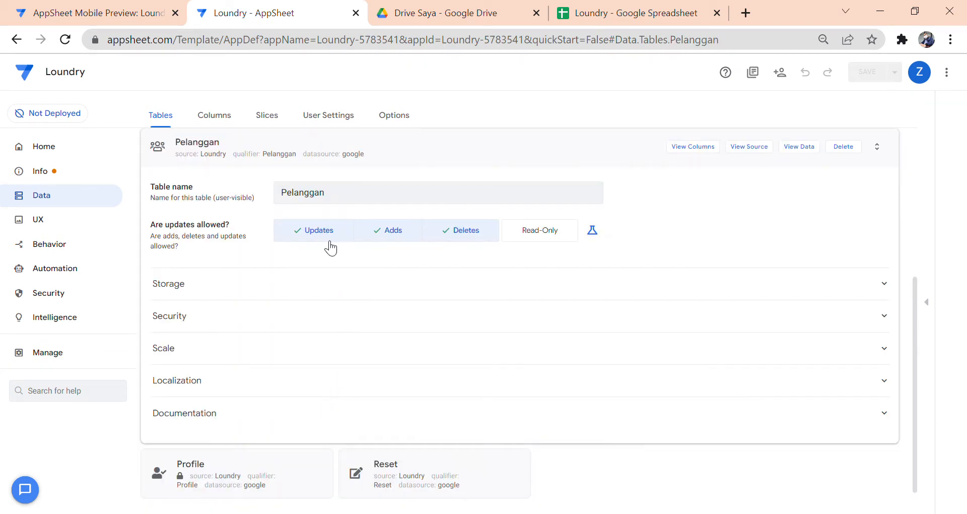
left_click(476, 160)
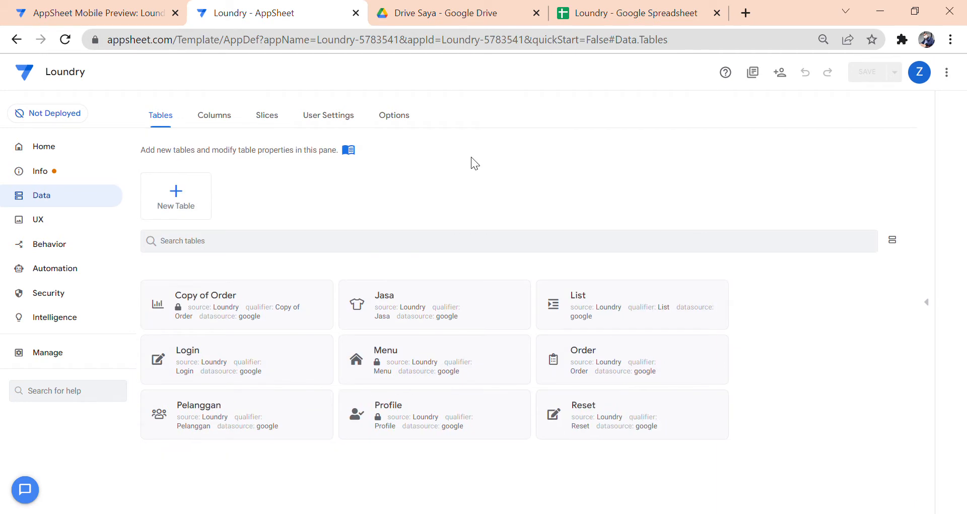
left_click(231, 119)
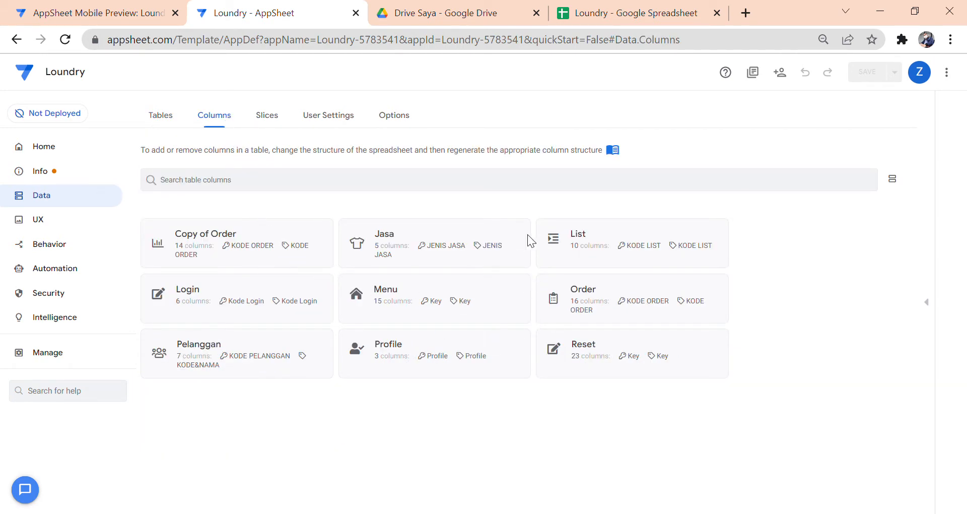
left_click(514, 242)
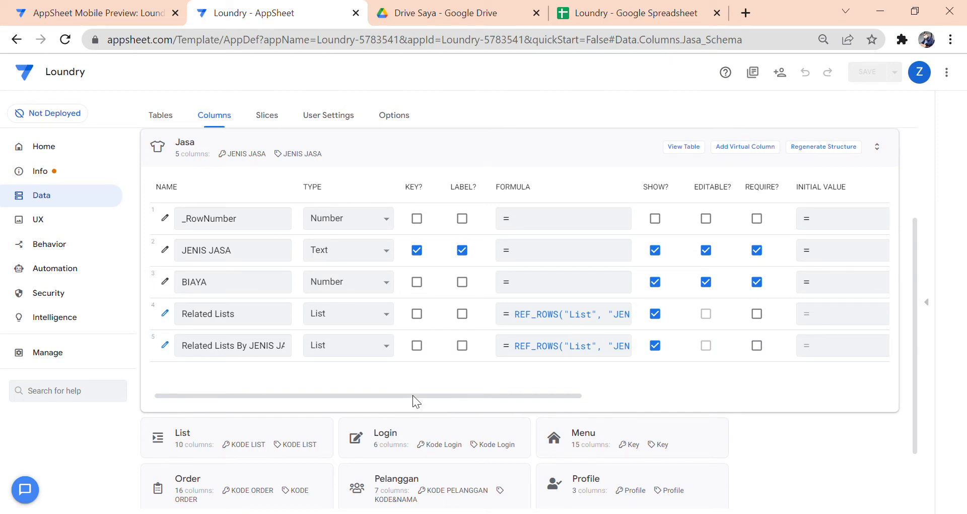
left_click_drag(413, 395, 384, 400)
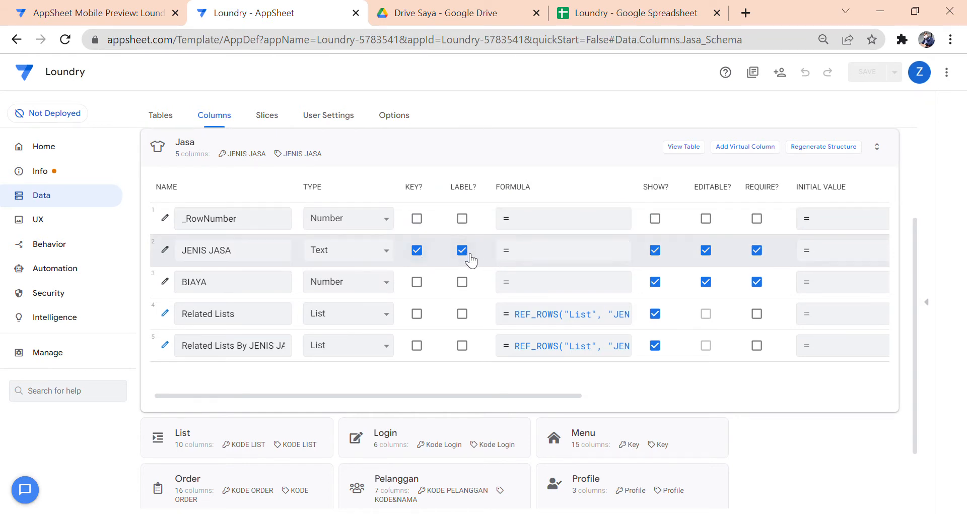
left_click(445, 151)
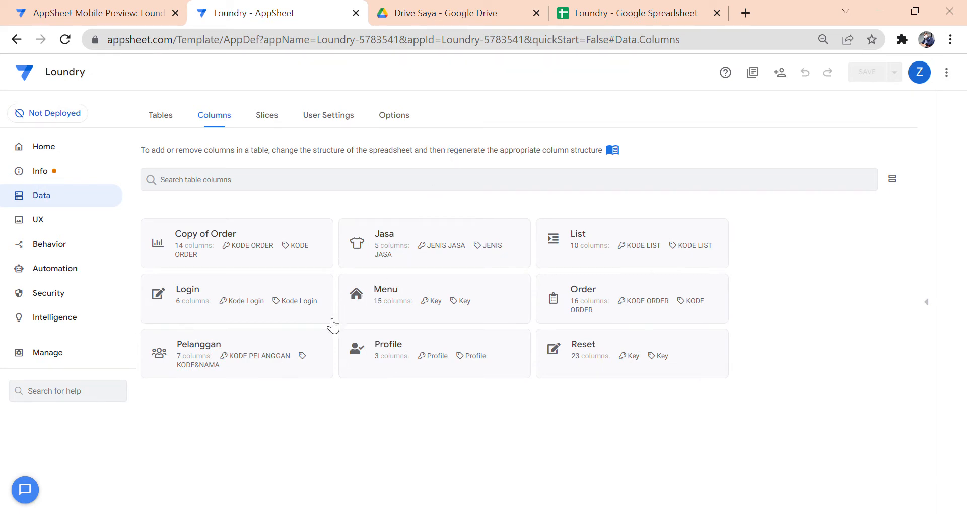
- Open Pelanggan's seven column definitions and read the KODE&NAMA label App formula
left_click(319, 340)
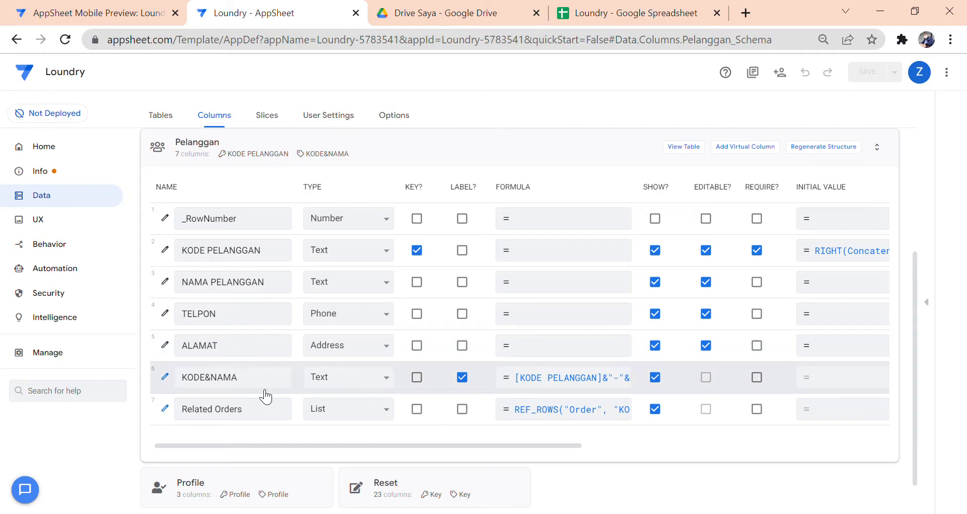
left_click(174, 377)
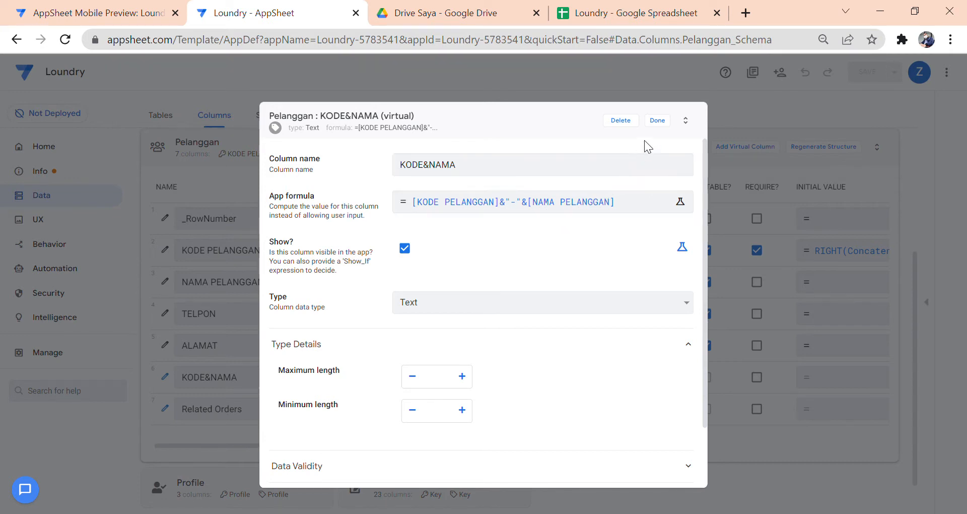
left_click(662, 126)
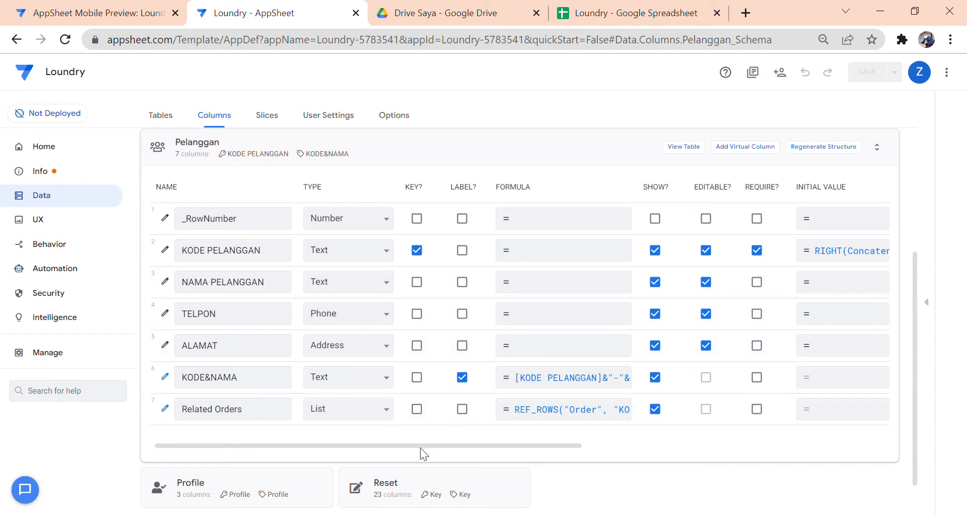
left_click_drag(420, 447, 524, 442)
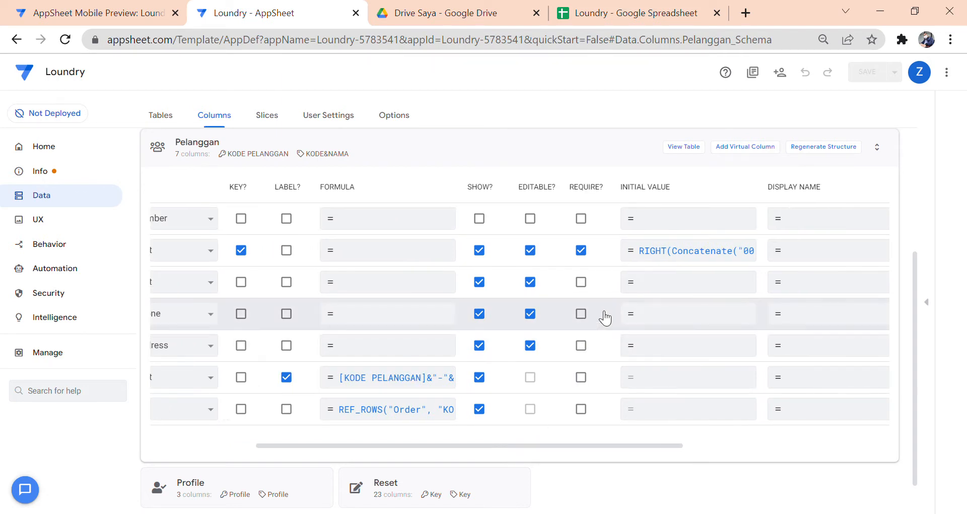
- Inspect the KODE PELANGGAN initial-value formula without saving, then collapse Pelanggan's columns
left_click(644, 257)
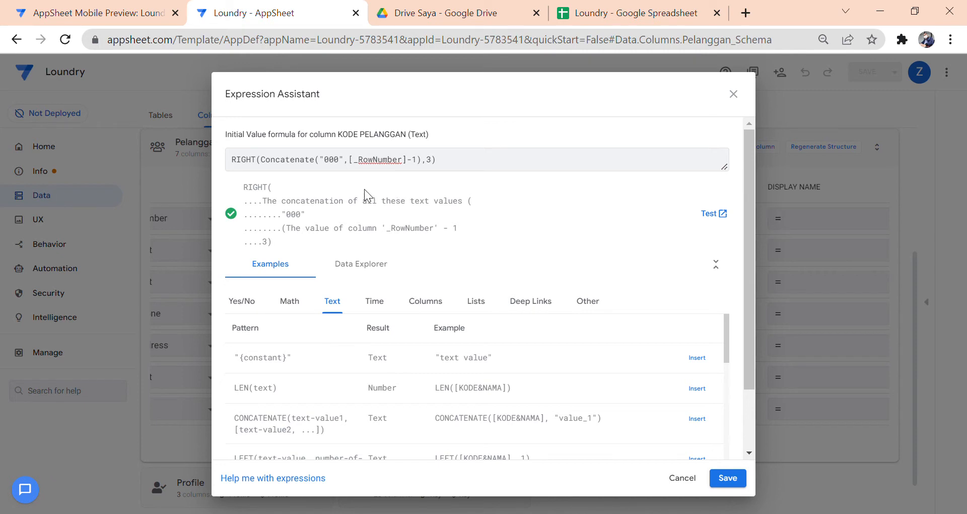
left_click(347, 167)
left_click(347, 167)
left_click(678, 476)
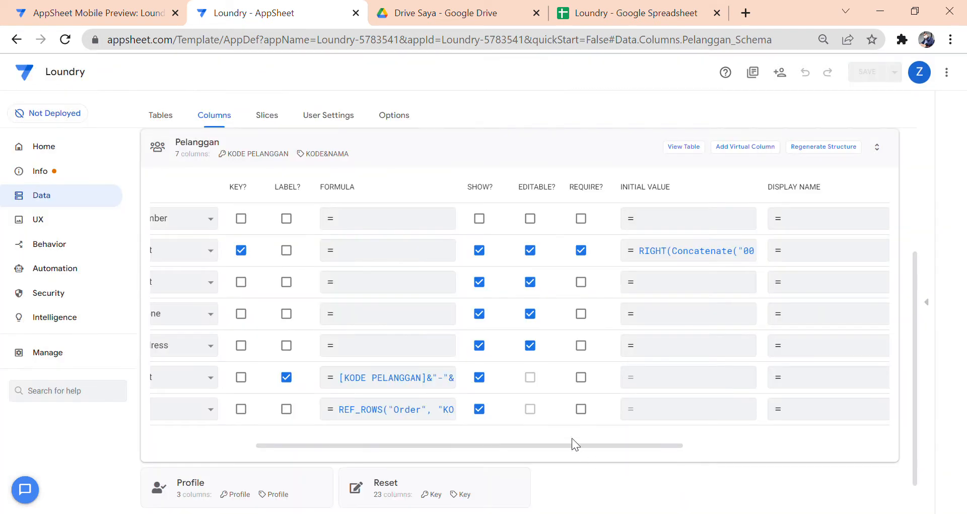
left_click_drag(574, 446, 446, 425)
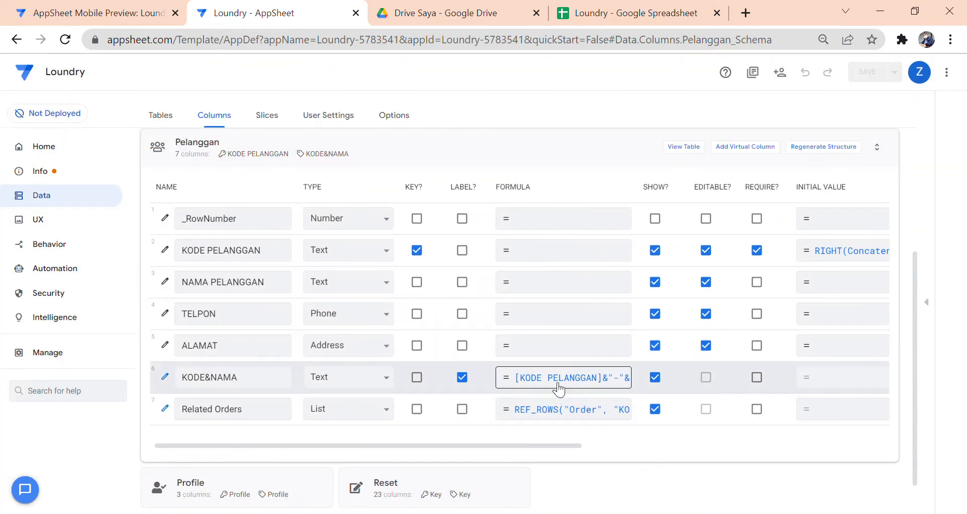
left_click_drag(524, 446, 328, 351)
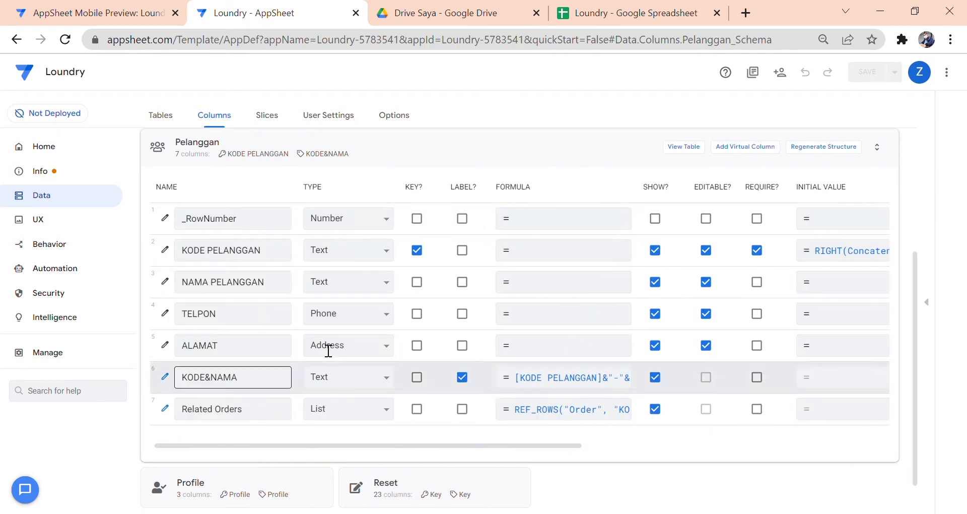
left_click(498, 156)
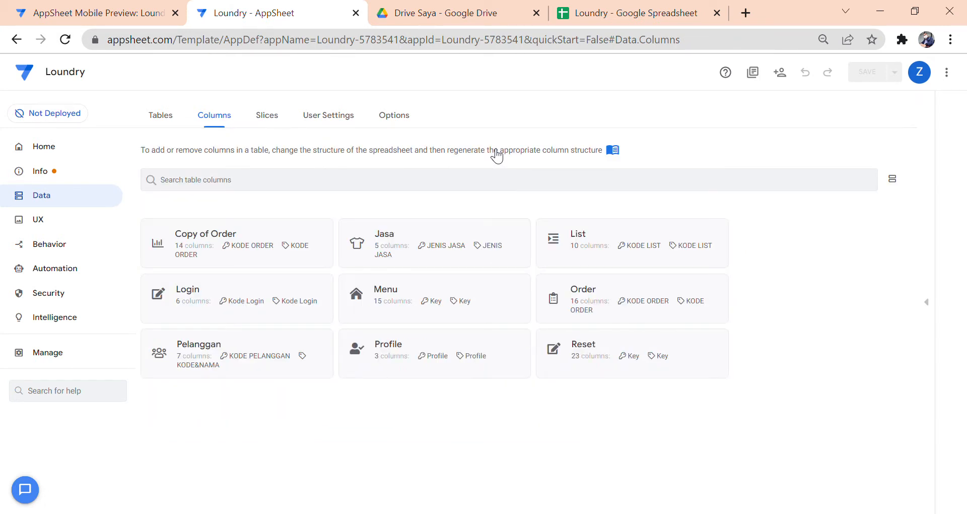
- Check the sample order row on the Order sheet, then return to the app's Columns view
left_click(587, 18)
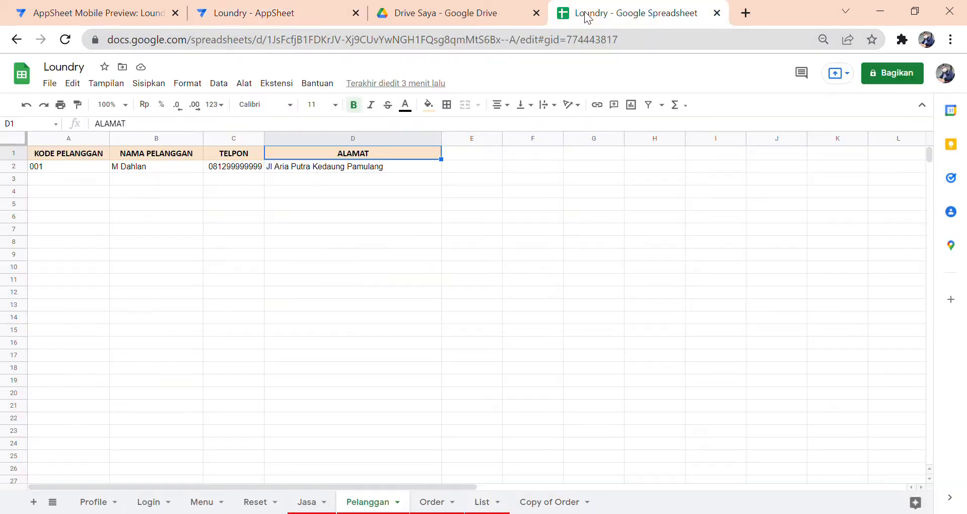
left_click(429, 503)
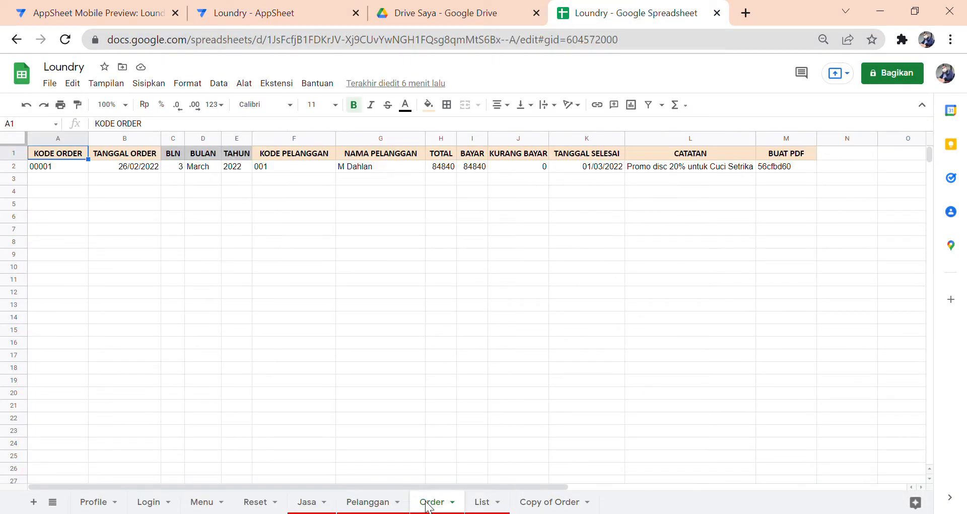
left_click(243, 305)
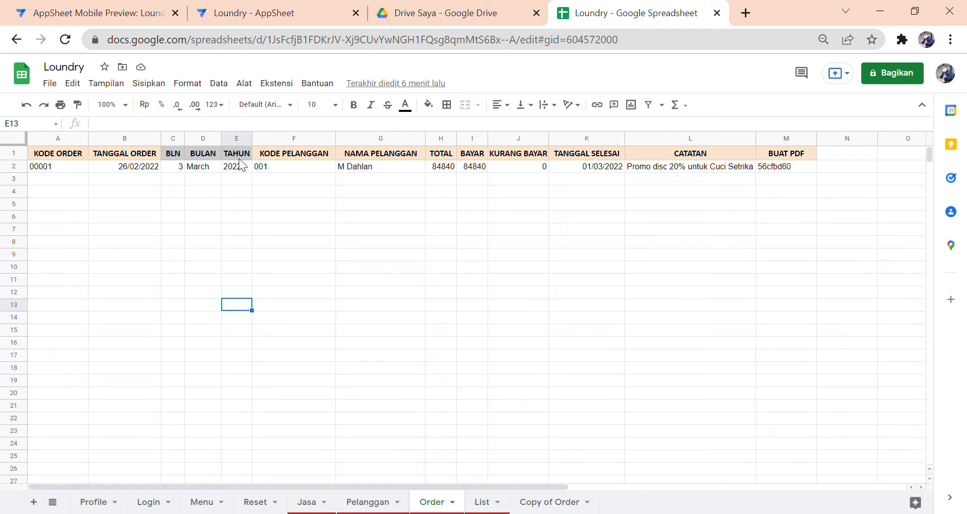
left_click(315, 12)
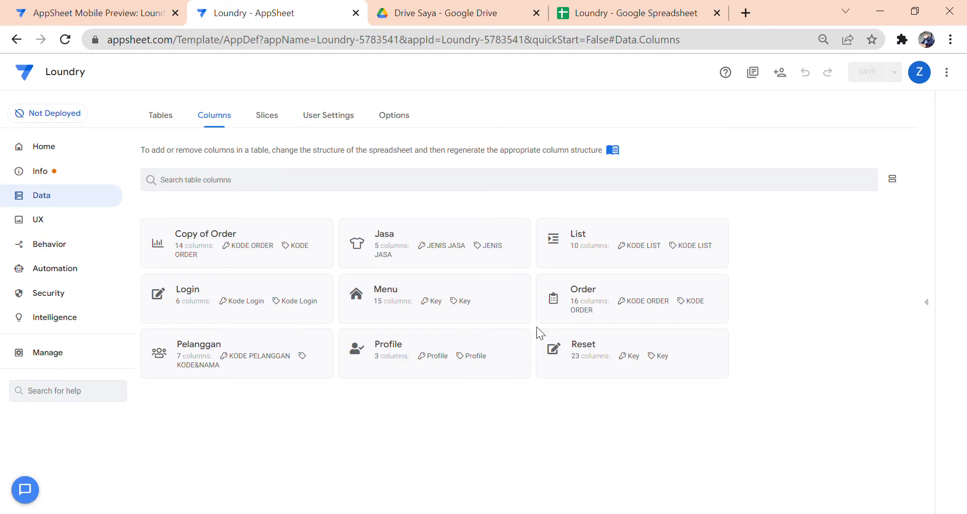
- Inspect the Order table's KODE ORDER initial value formula and its FALSE Editable rule unchanged
left_click(625, 299)
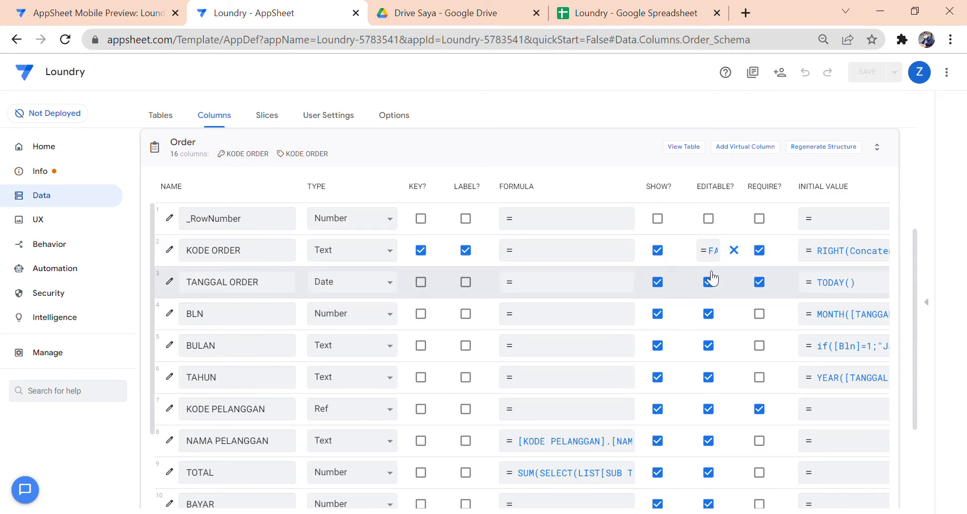
left_click(798, 252)
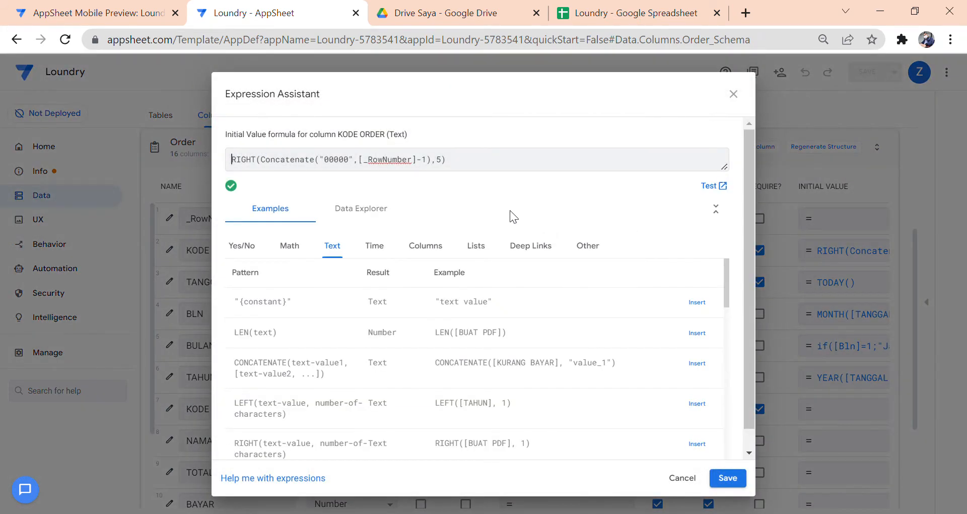
left_click(696, 483)
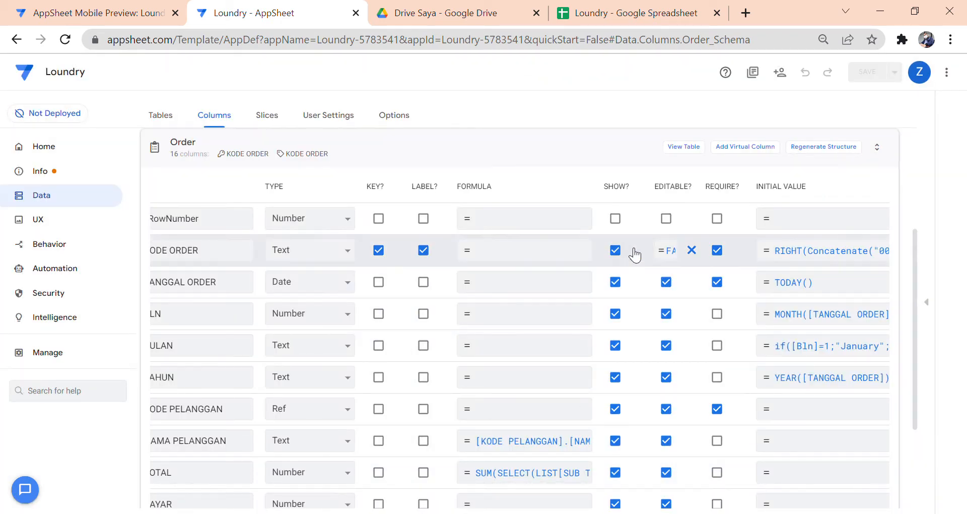
left_click(670, 251)
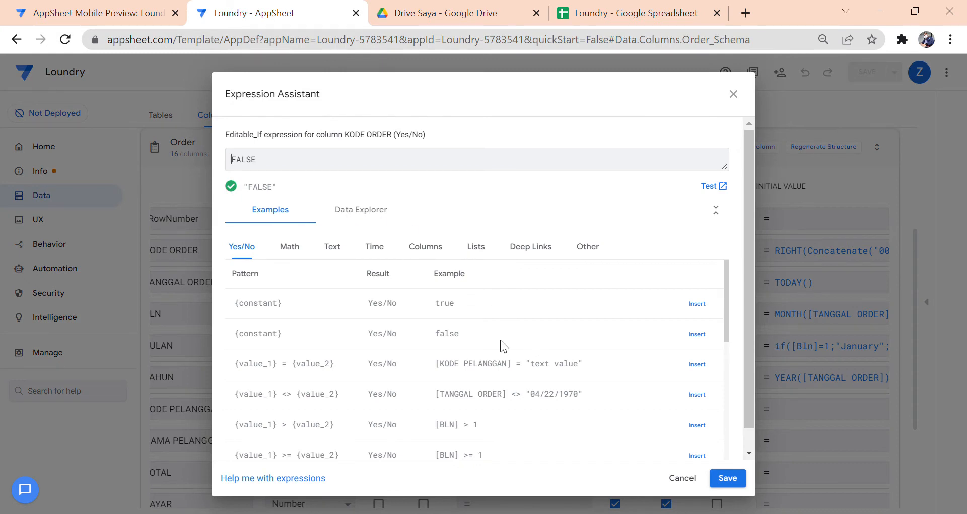
left_click(691, 484)
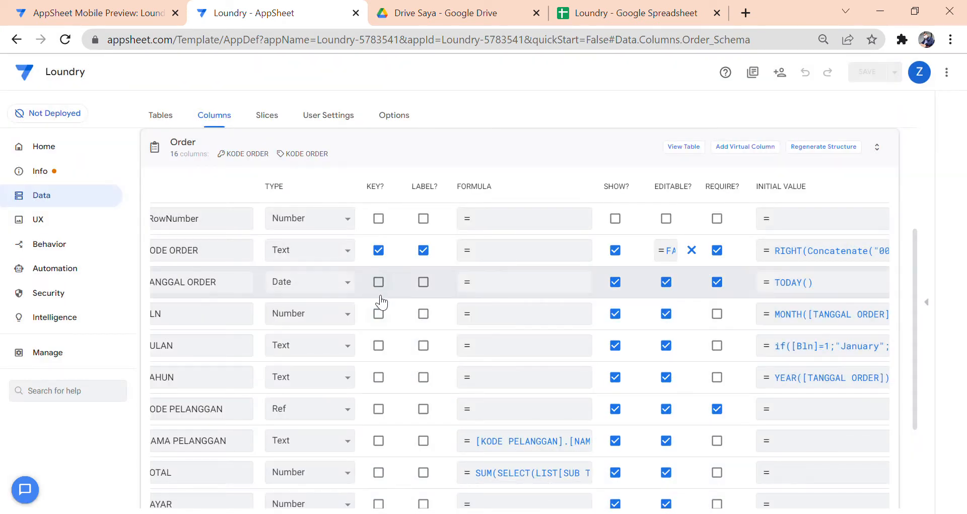
scroll(370, 294, "left", 1)
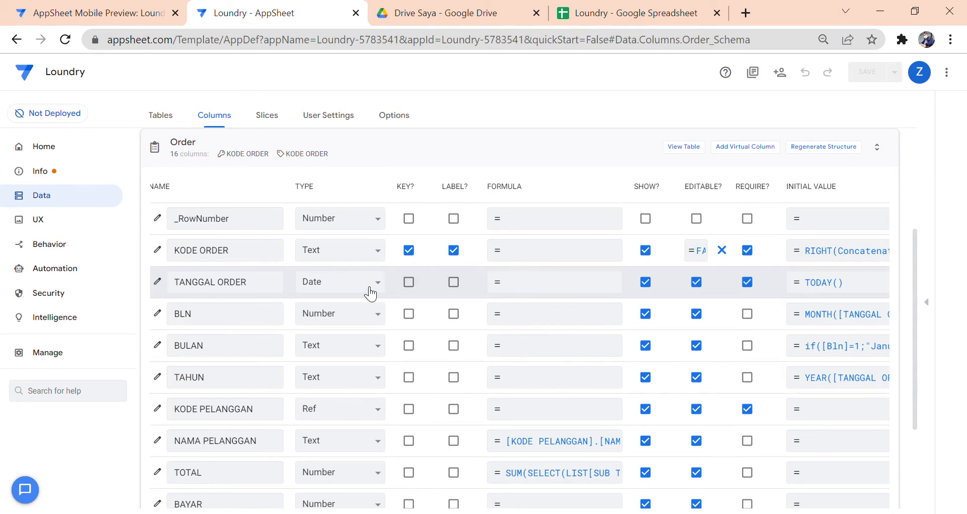
scroll(371, 293, "right", 2)
scroll(371, 293, "right", 4)
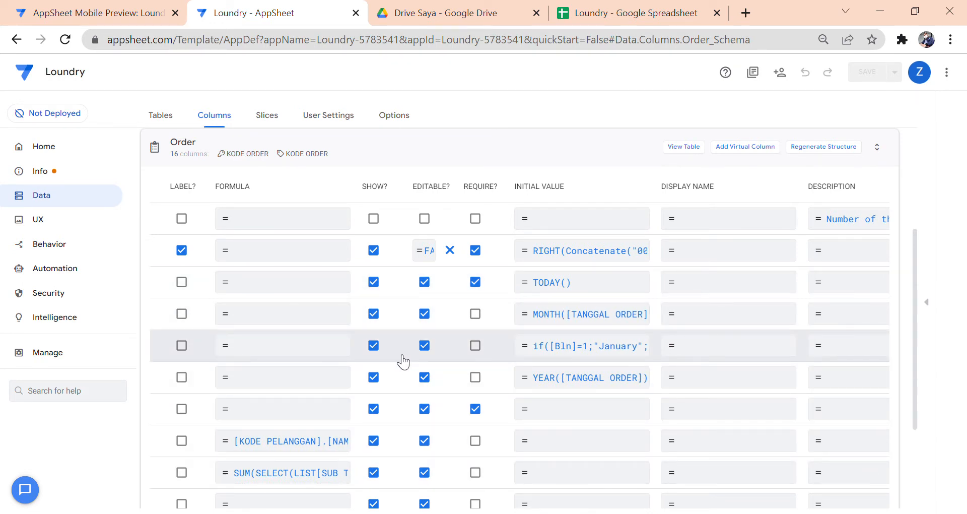
scroll(403, 362, "left", 5)
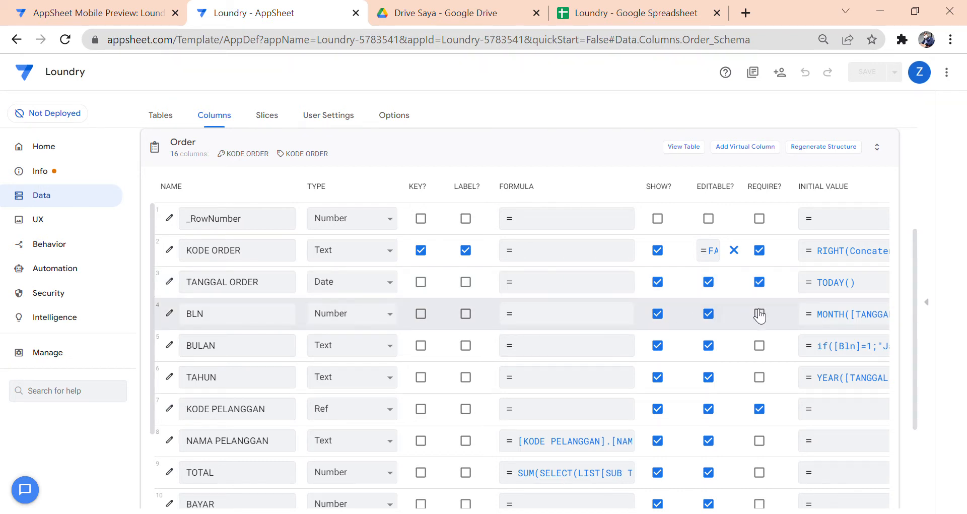
left_click(822, 315)
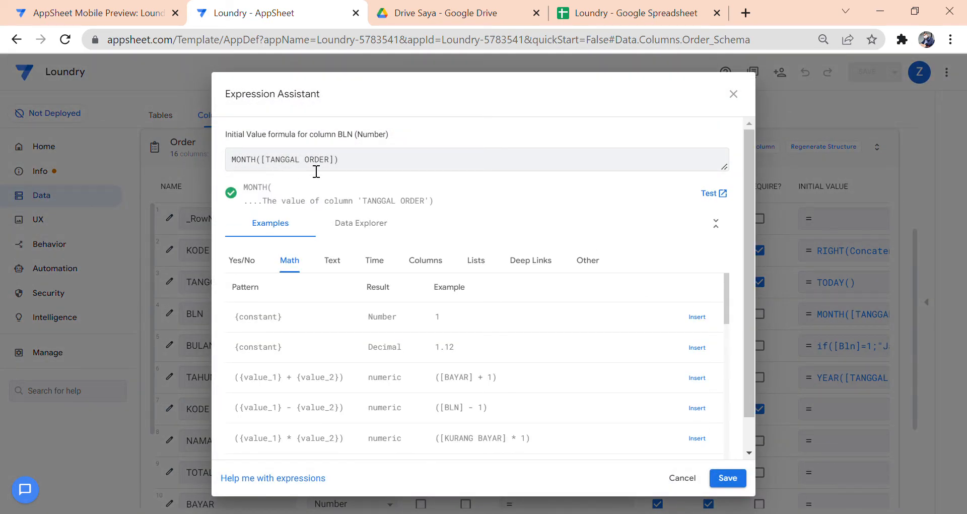
left_click(684, 478)
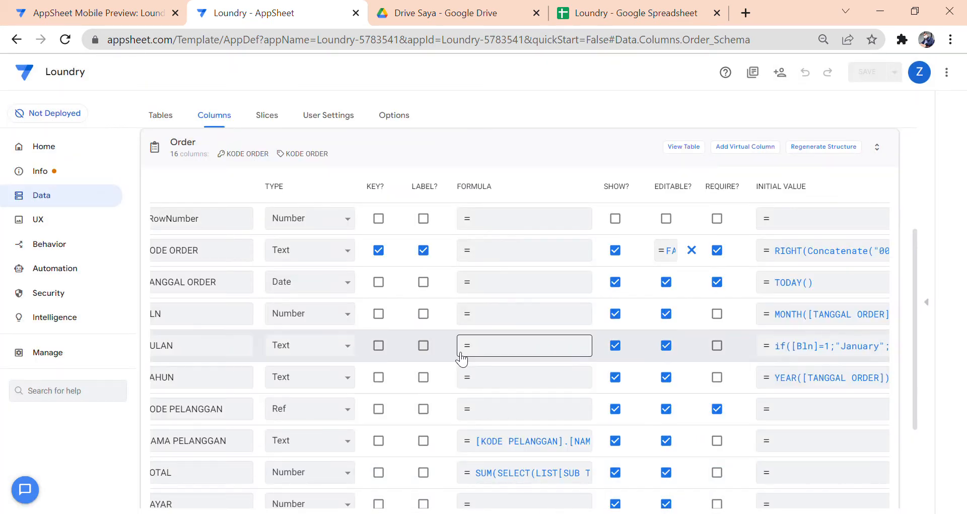
scroll(450, 351, "left", 2)
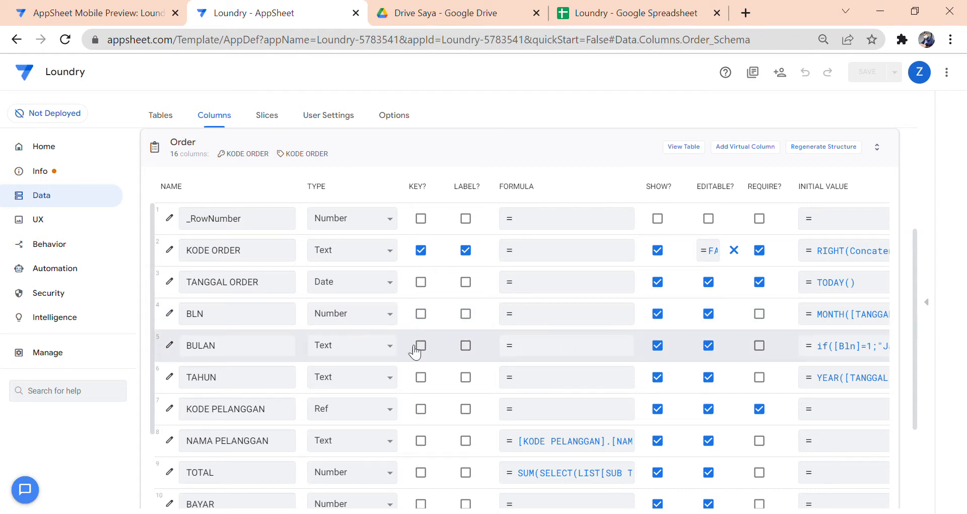
scroll(497, 352, "right", 1)
scroll(496, 352, "right", 5)
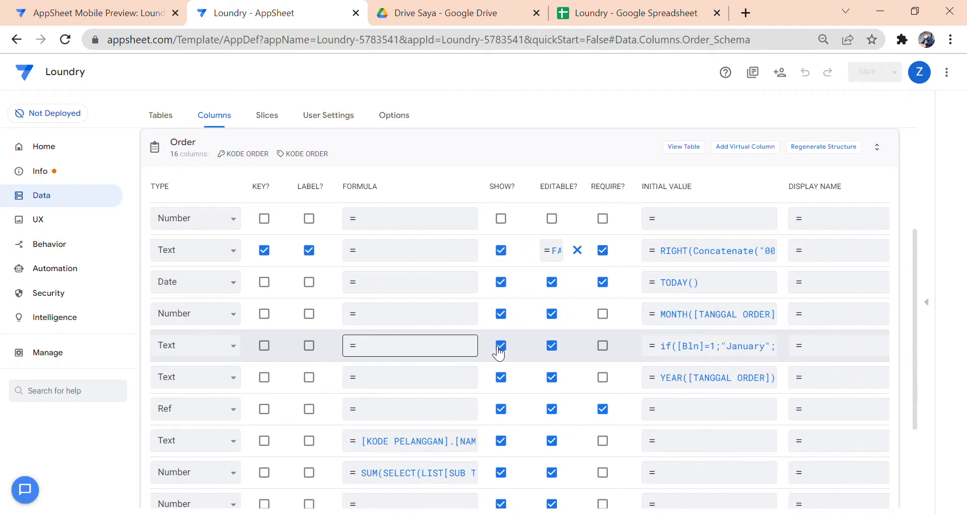
left_click(589, 346)
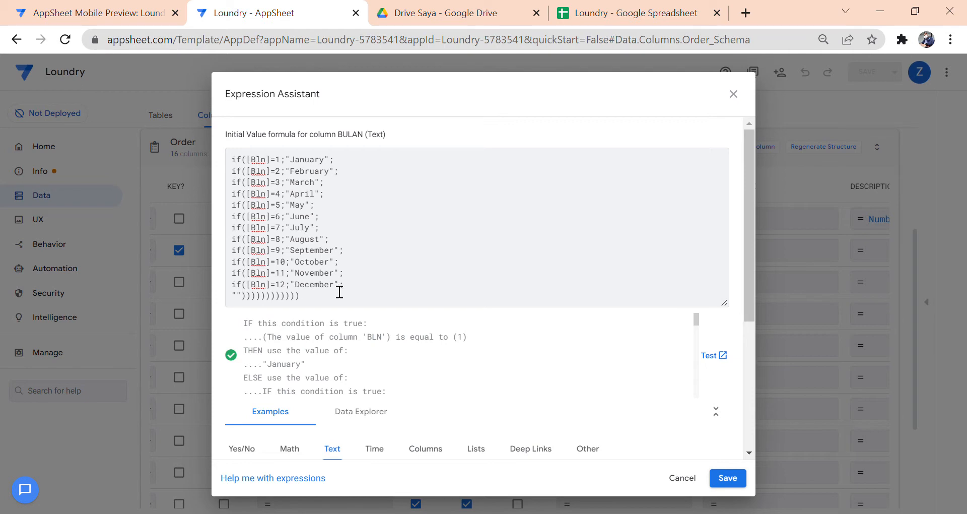
left_click(682, 479)
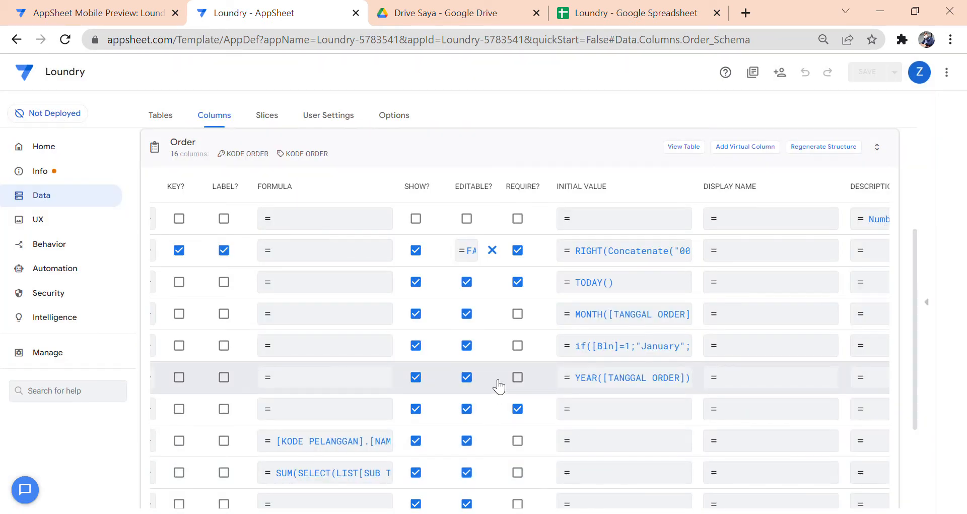
scroll(499, 386, "left", 5)
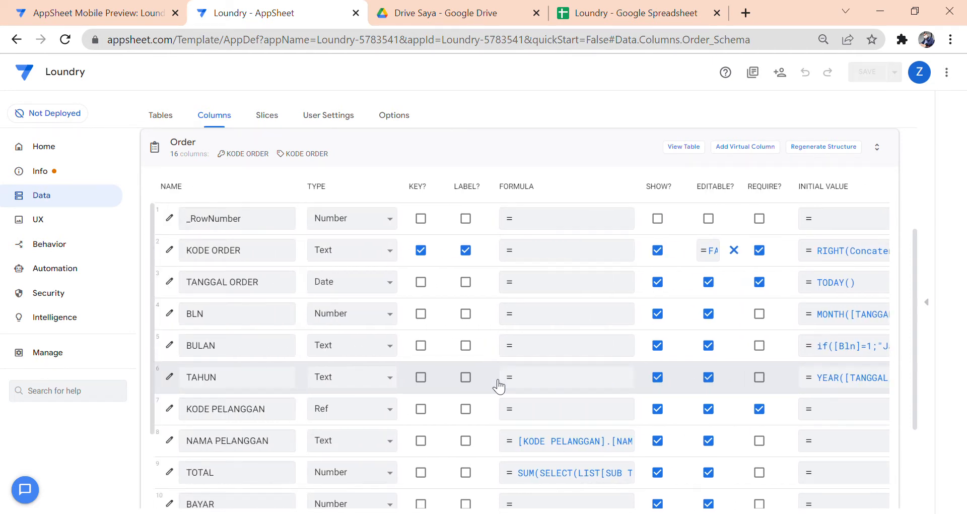
scroll(499, 386, "right", 5)
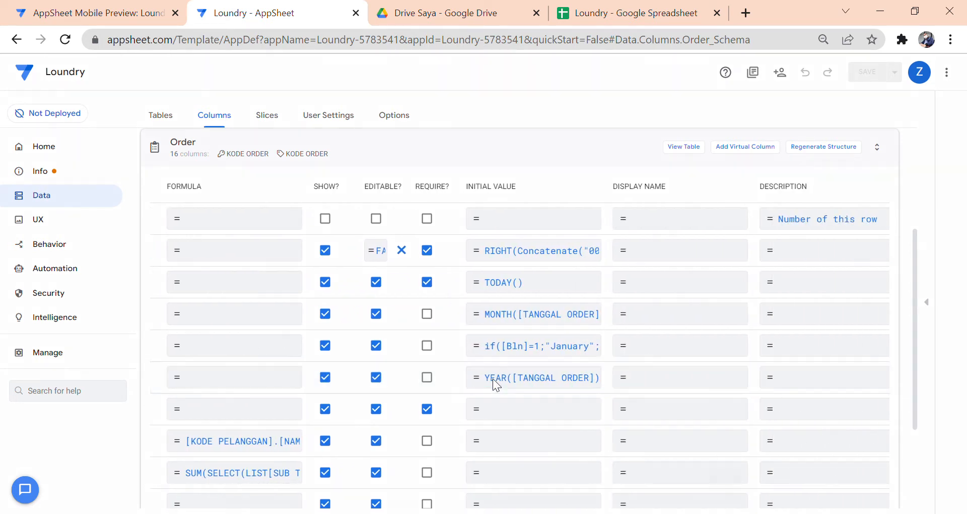
left_click(493, 378)
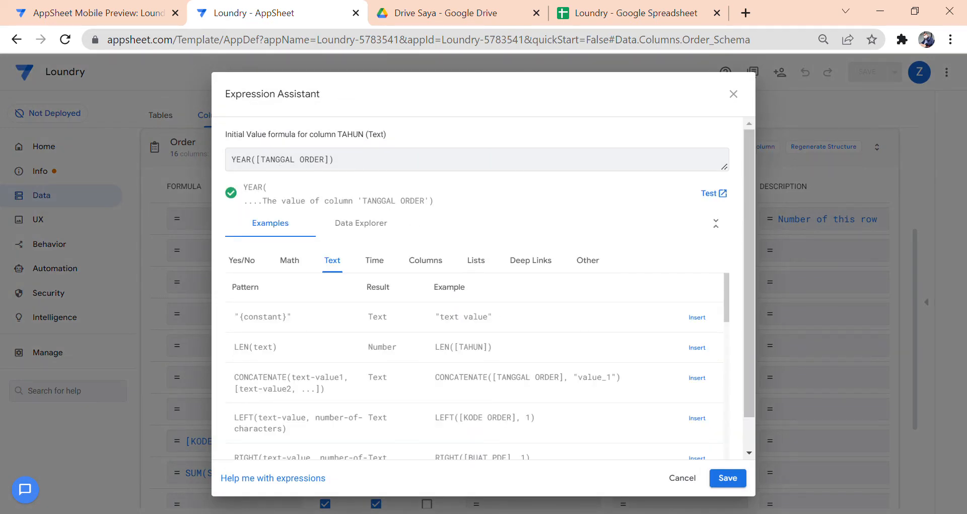
left_click(682, 478)
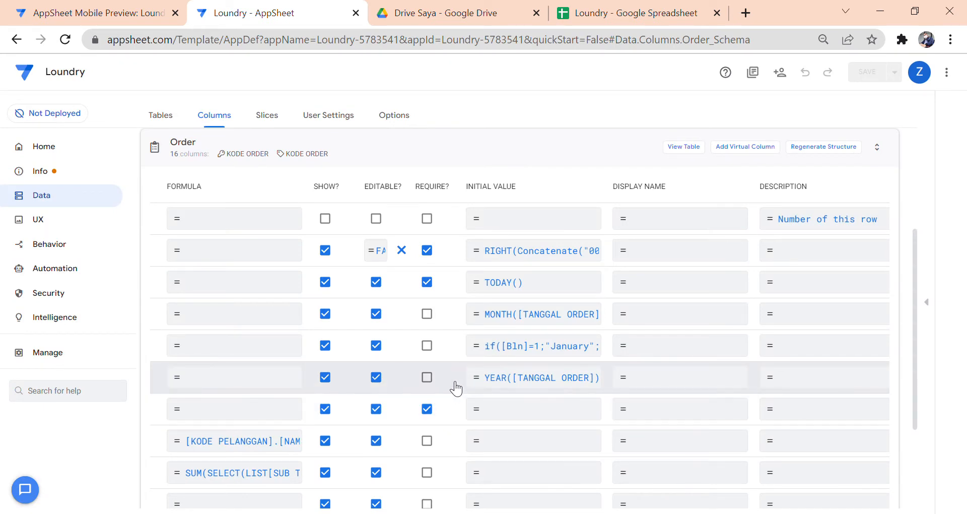
scroll(456, 388, "left", 6)
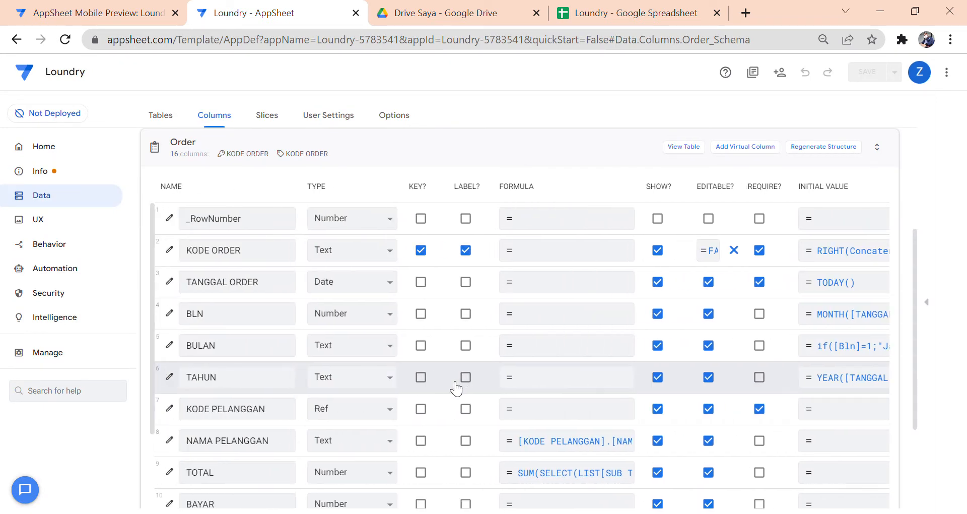
scroll(456, 388, "down", 1)
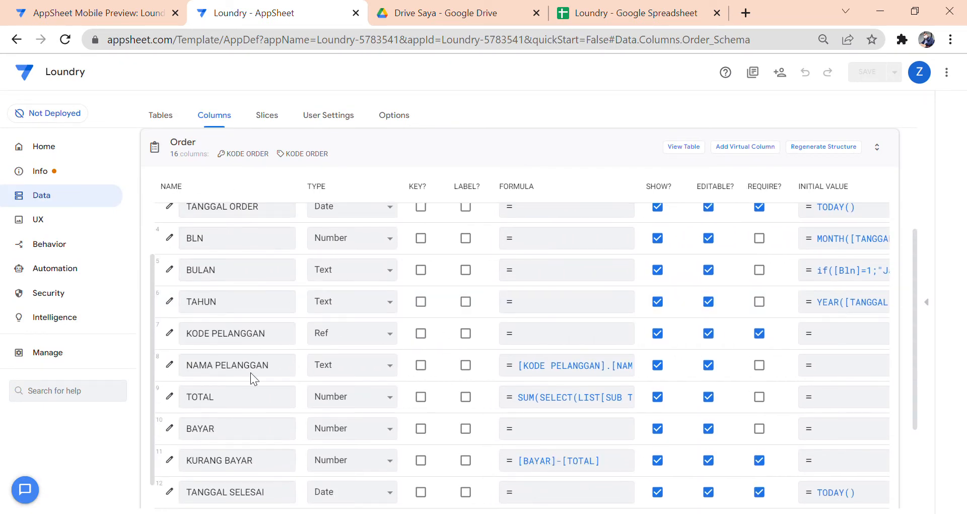
left_click(174, 335)
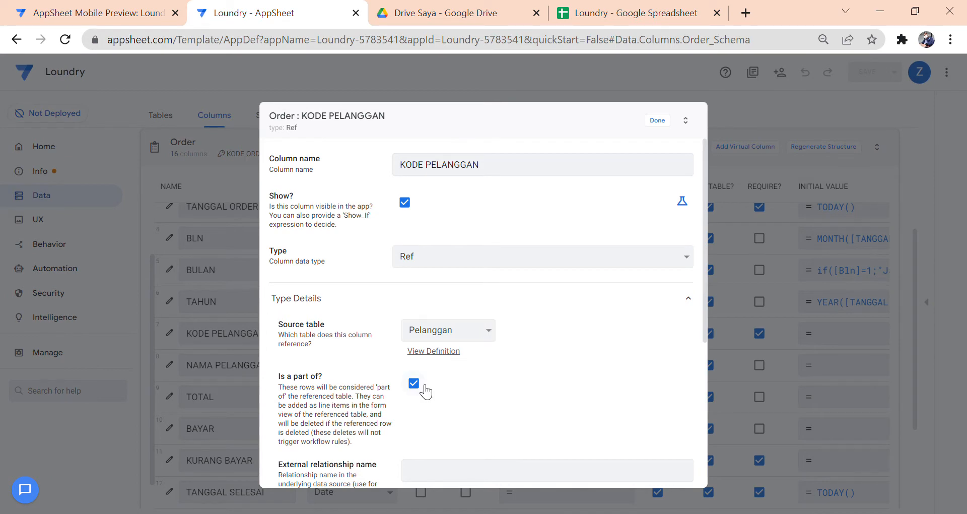
left_click(656, 121)
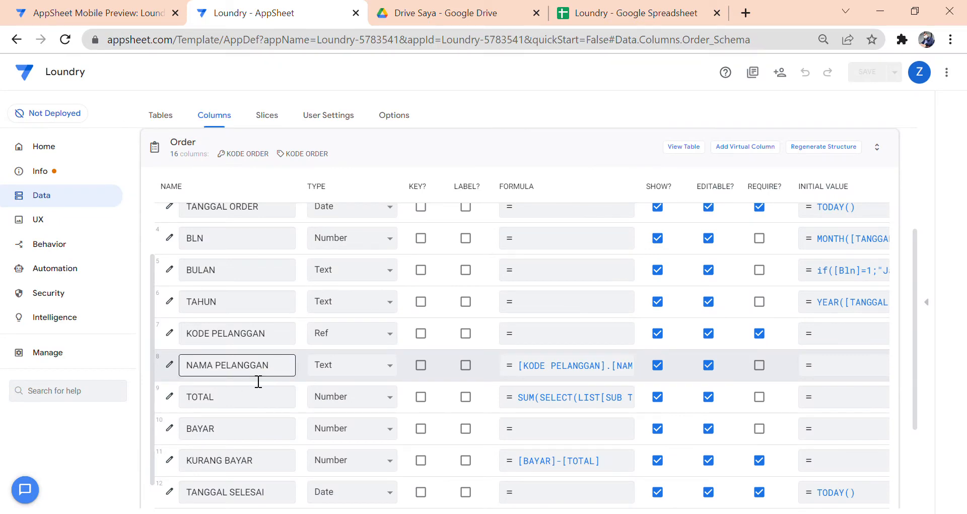
left_click(514, 364)
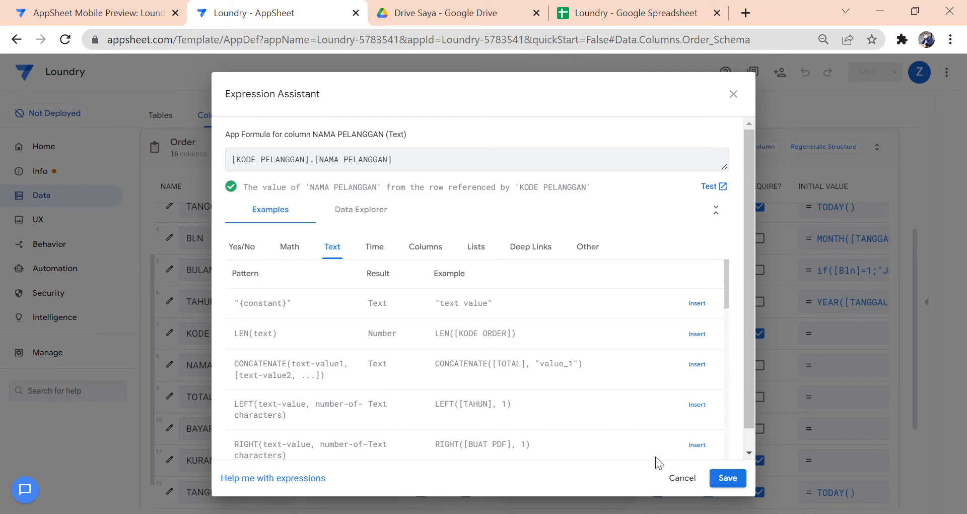
left_click(683, 478)
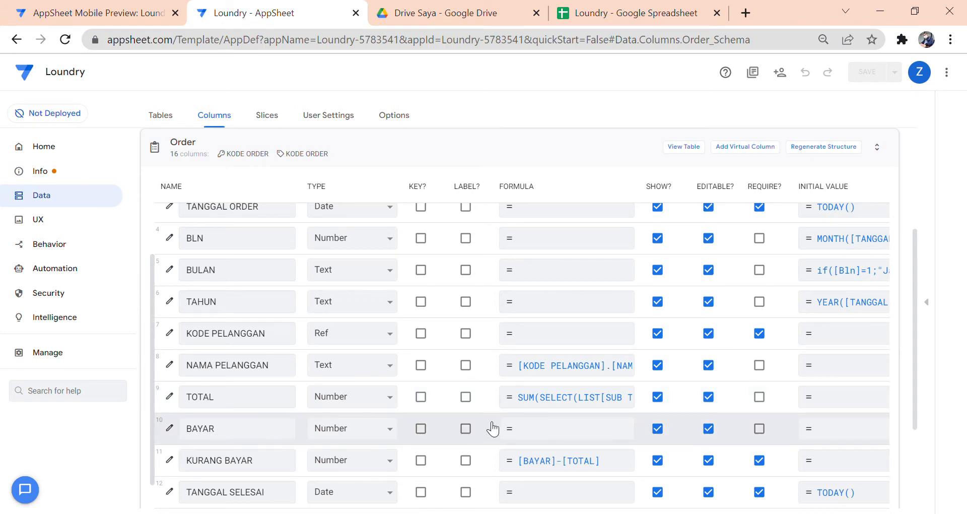
- Inspect the TOTAL column's sum App formula without changing it
scroll(492, 418, "down", 1)
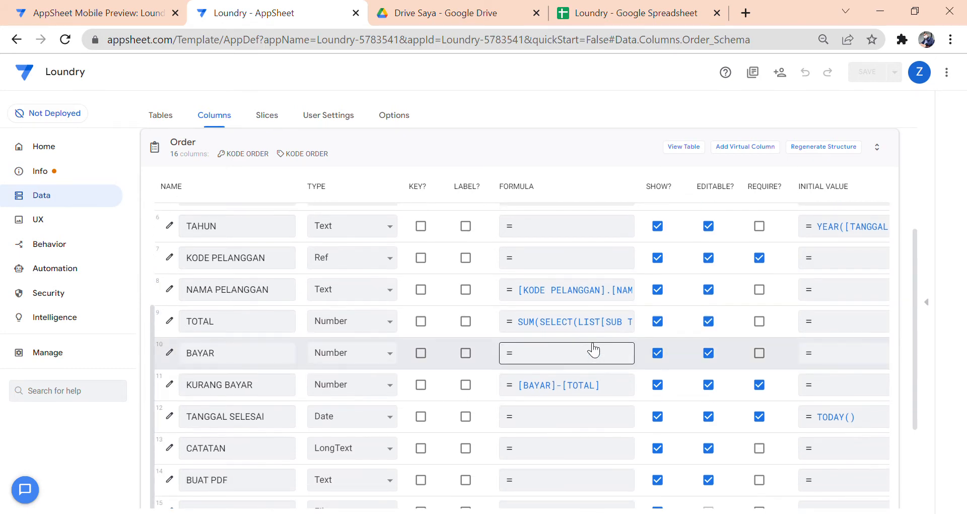
left_click(594, 327)
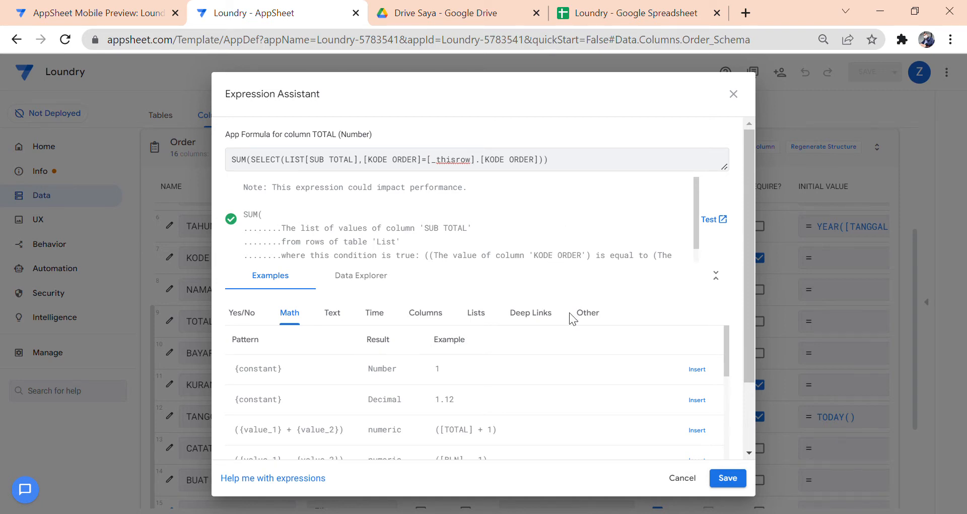
left_click(692, 479)
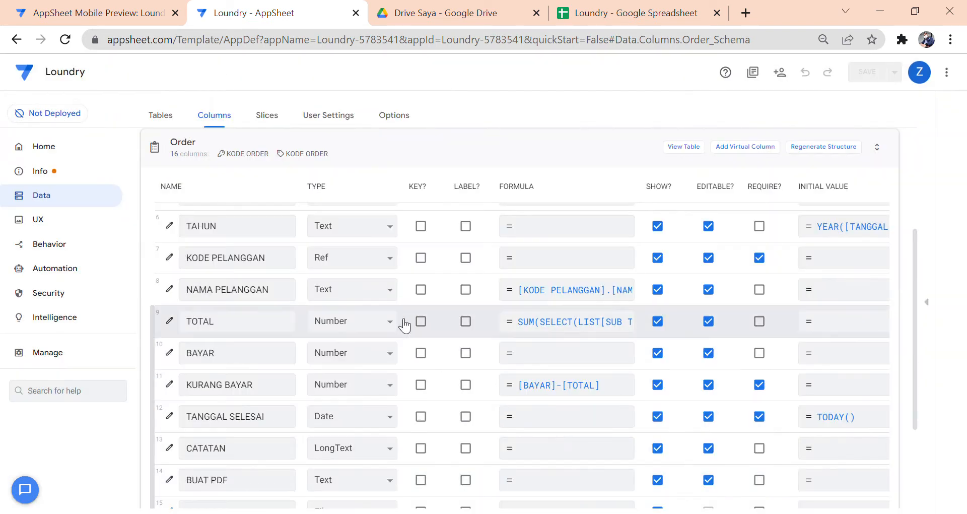
- Tick REQUIRE? on the Order table's CATATAN column
scroll(375, 310, "down", 1)
scroll(367, 314, "down", 2)
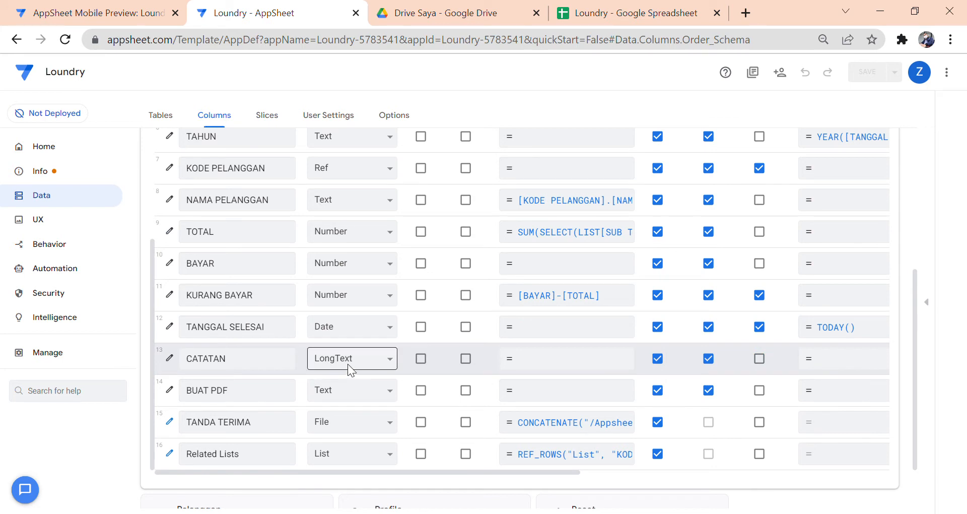
left_click(760, 360)
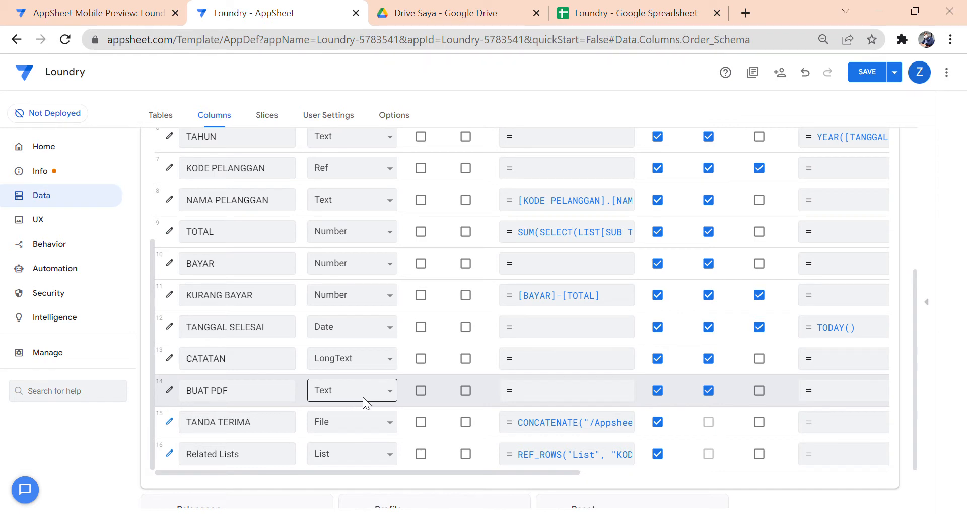
- Read TANDA TERIMA's CONCATENATE Tanda Terima/TT_….pdf formula, undoing an accidental edit and discarding changes
left_click(170, 423)
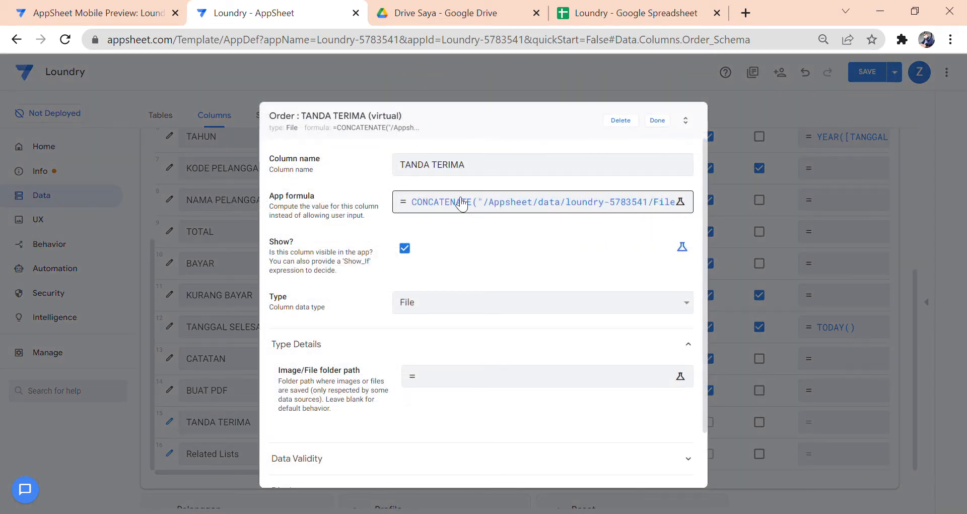
left_click(396, 164)
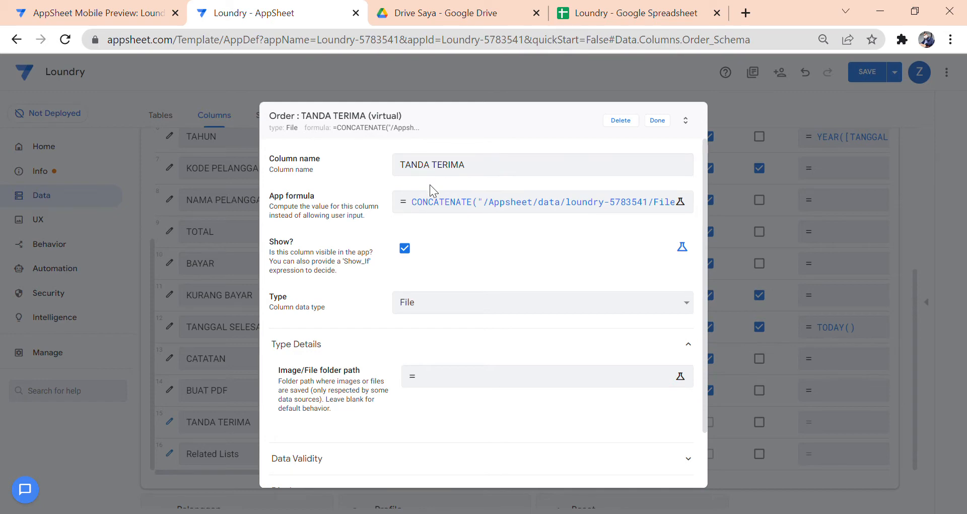
left_click(509, 208)
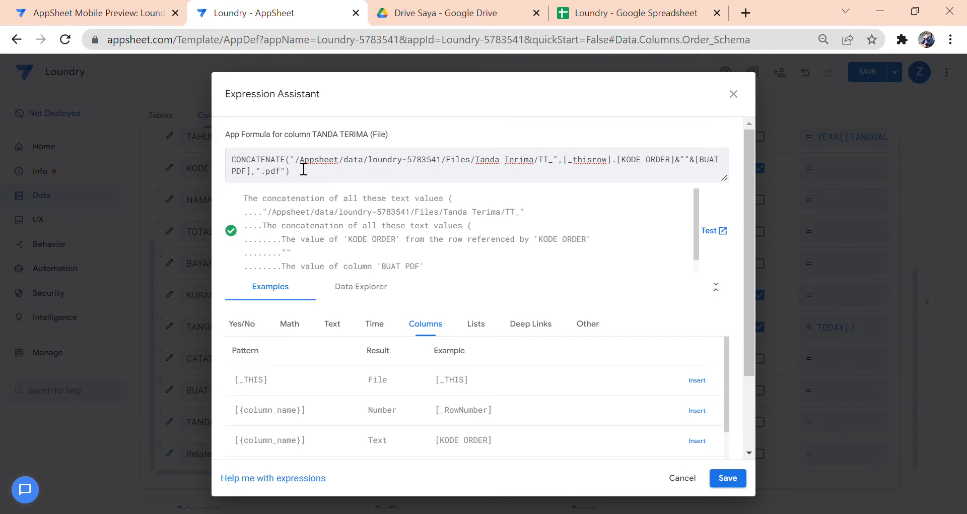
left_click_drag(296, 160, 495, 160)
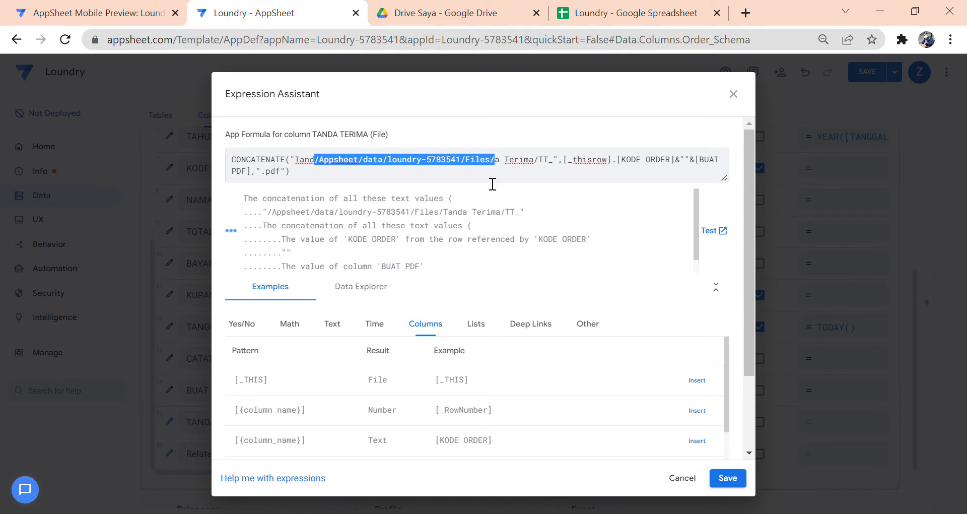
key("ctrl+z")
left_click(501, 168)
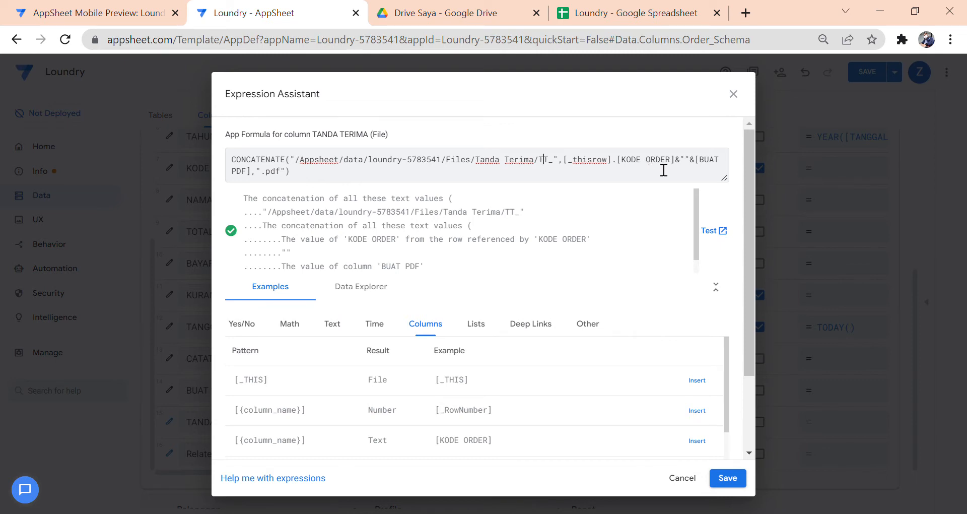
left_click(685, 479)
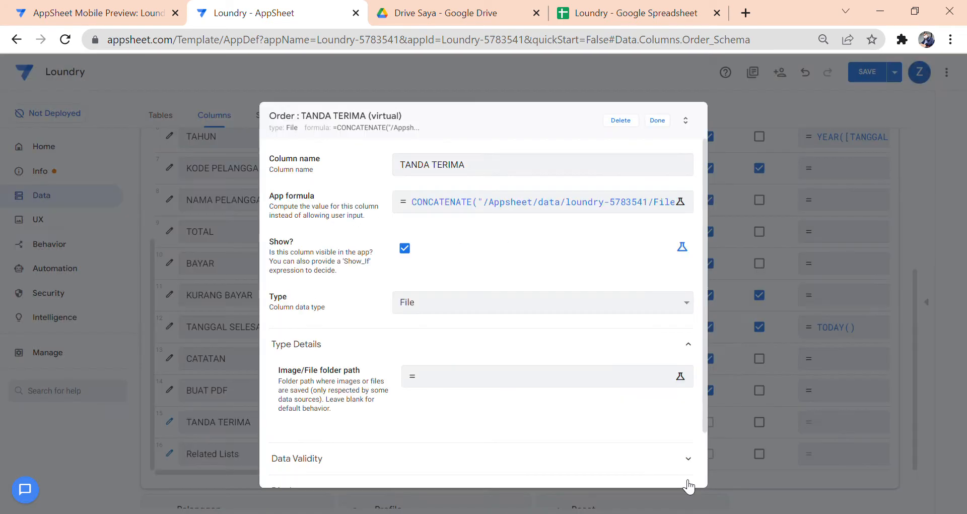
left_click(657, 121)
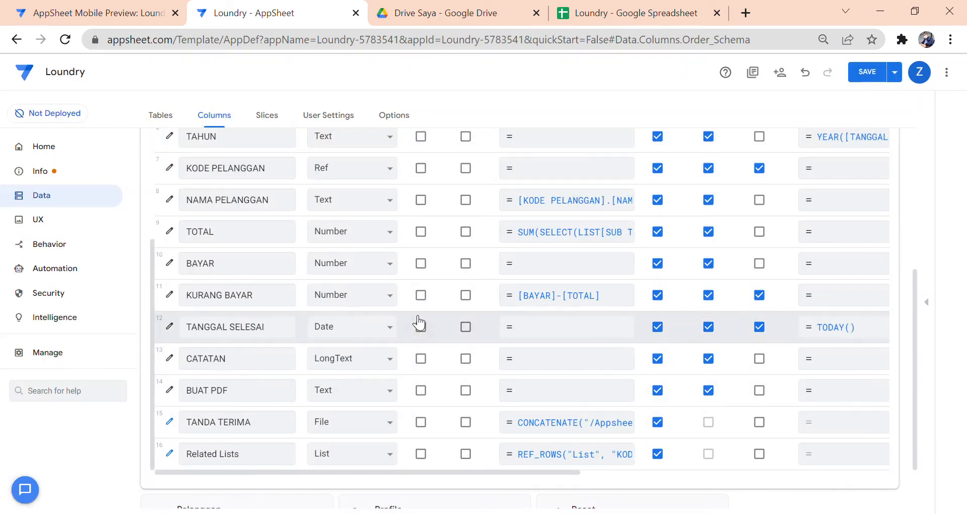
scroll(419, 323, "up", 8)
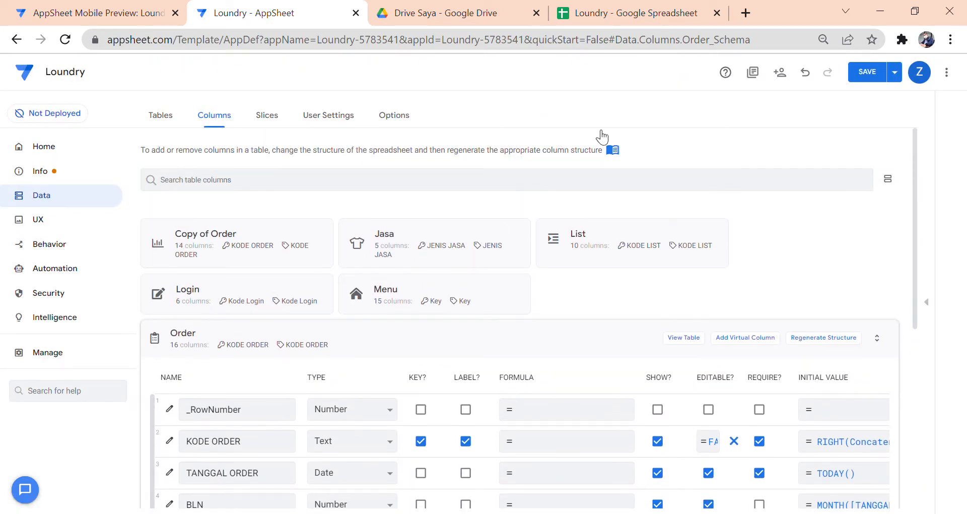
left_click(614, 15)
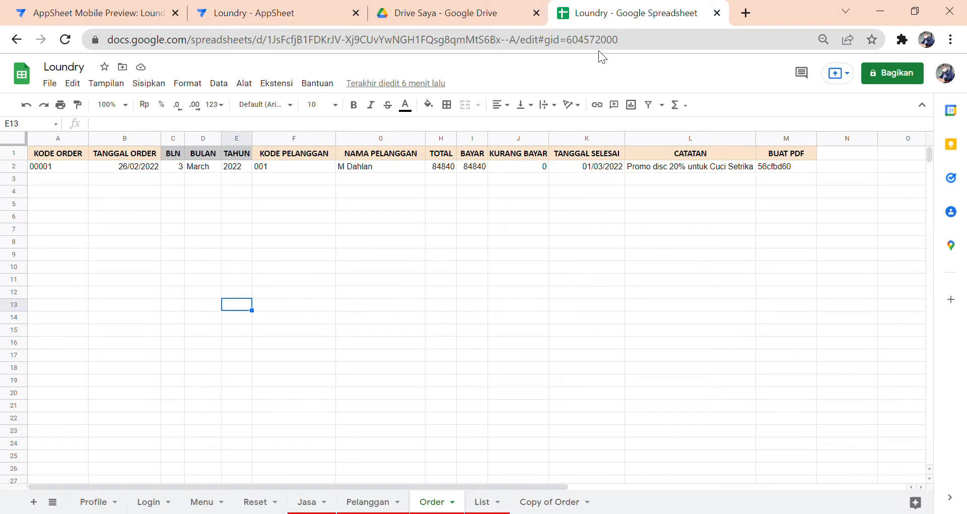
left_click(484, 502)
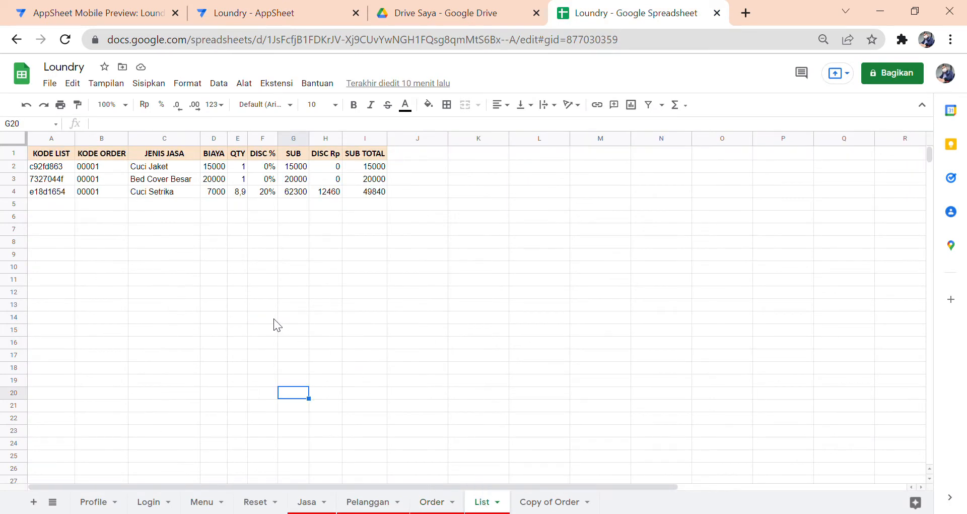
left_click(50, 156)
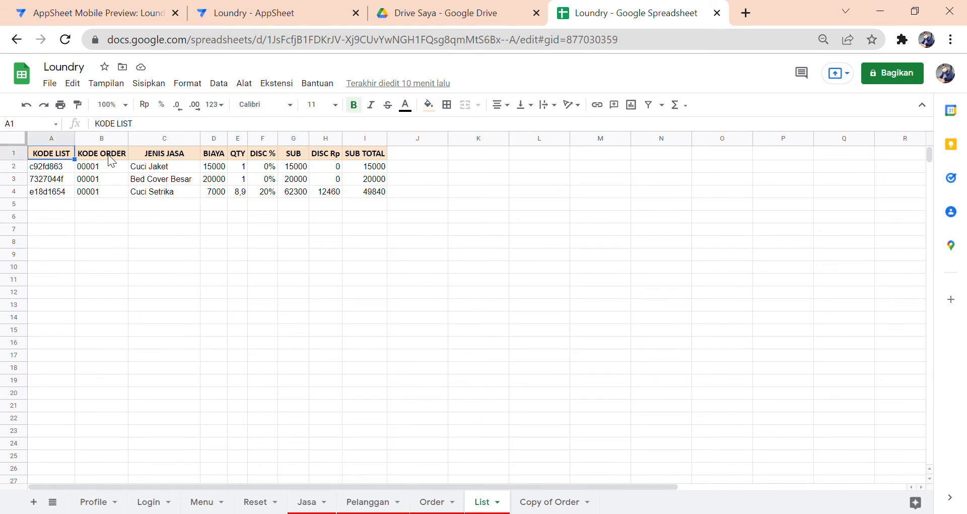
left_click(117, 156)
left_click(156, 156)
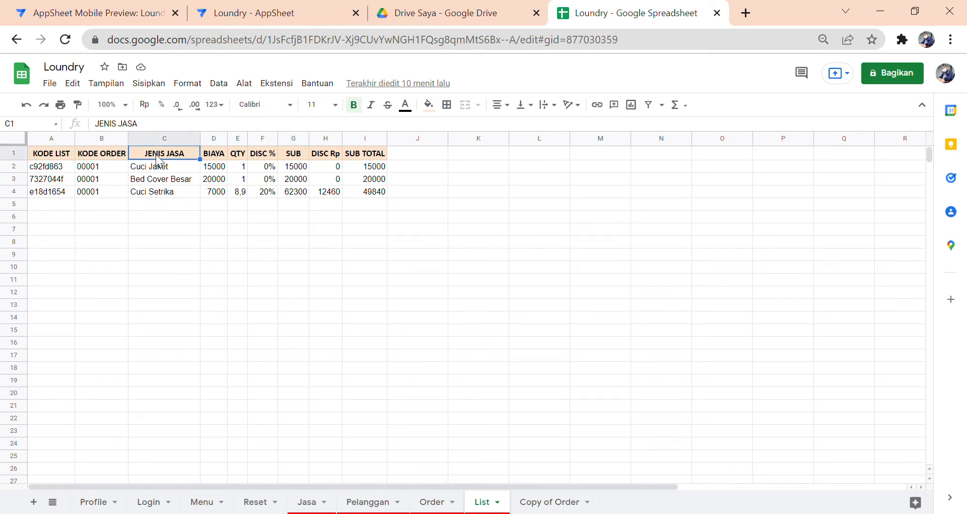
left_click(363, 155)
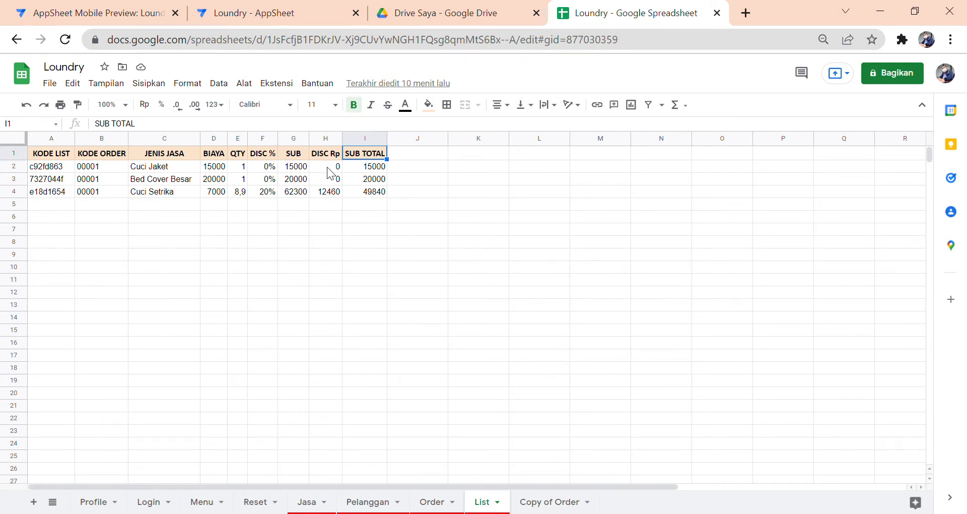
left_click(295, 14)
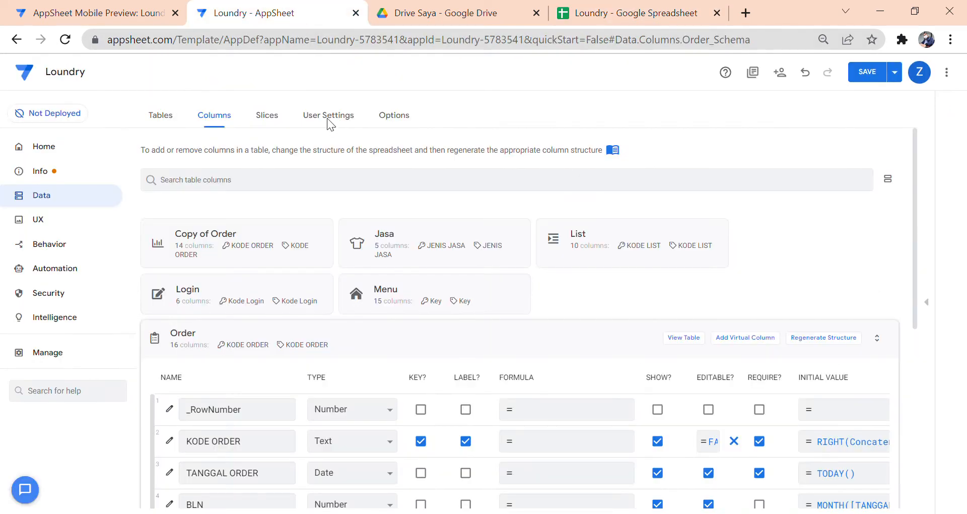
- Open the List table's columns and confirm KODE ORDER's Order and JENIS JASA's Jasa source tables
left_click(401, 344)
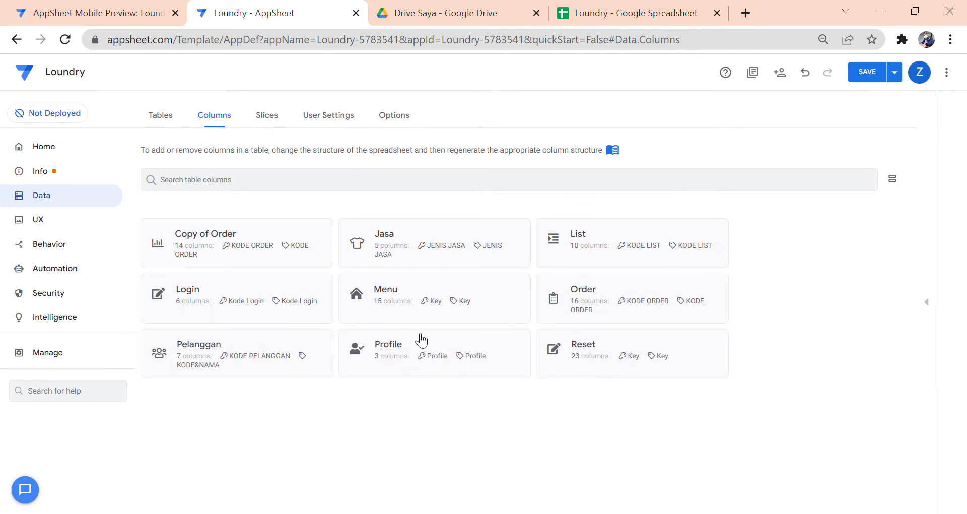
left_click(613, 249)
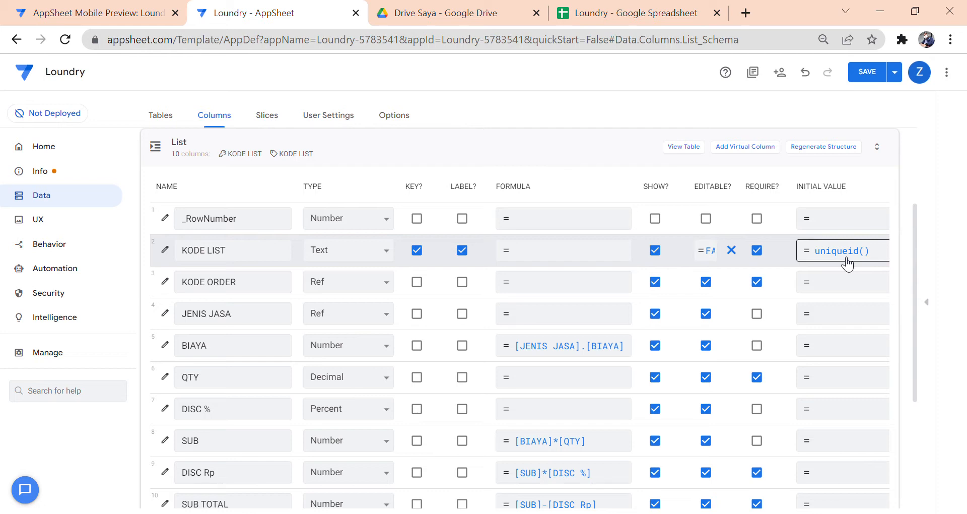
left_click(164, 280)
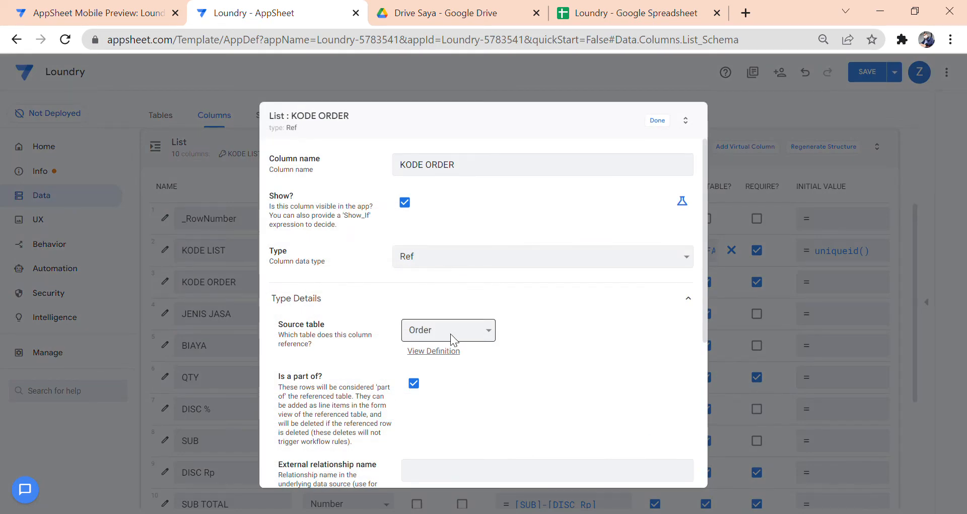
left_click(658, 121)
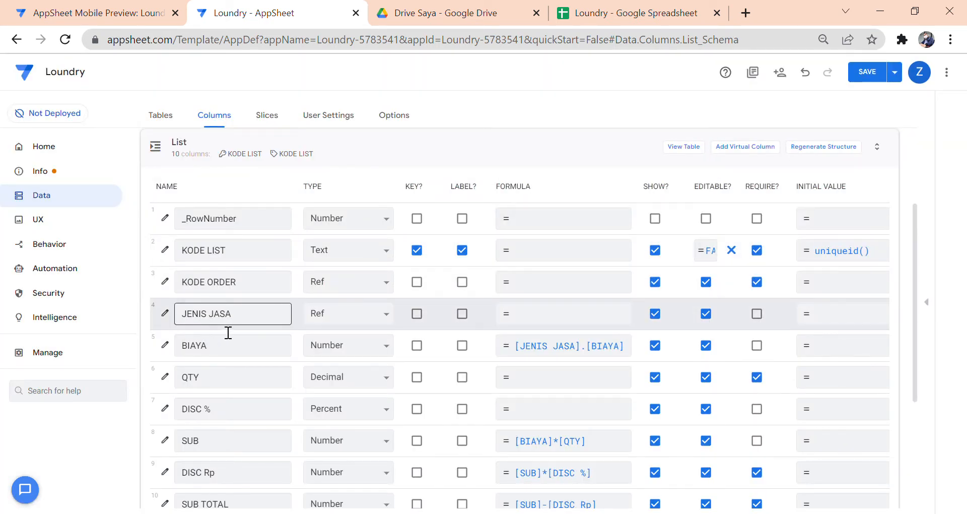
left_click(165, 314)
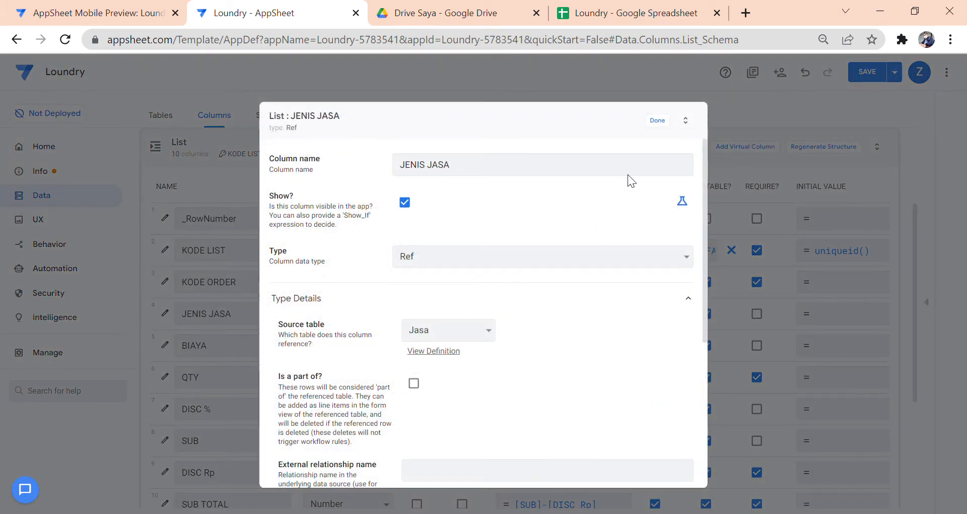
left_click(657, 121)
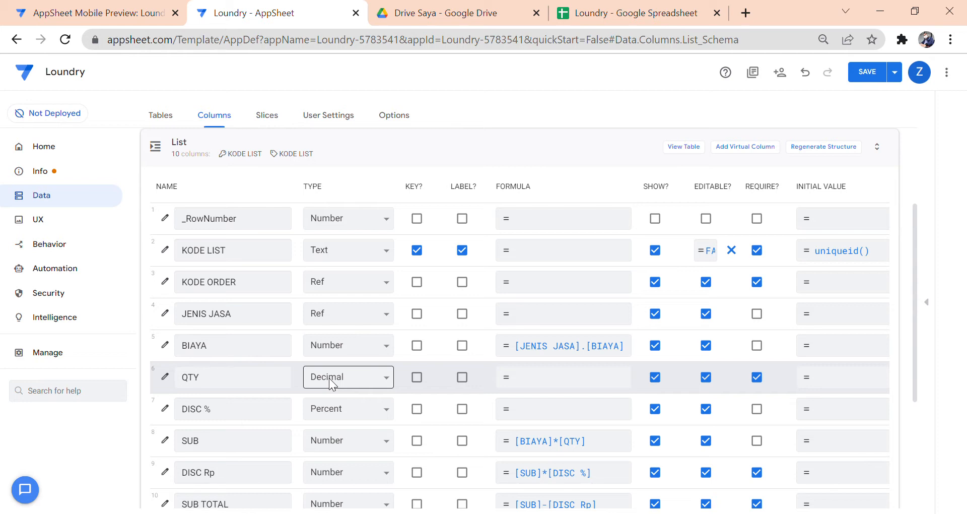
- Confirm DISC % is a 0–100 Percent in steps of 5, then show the mobile preview's menu
scroll(331, 384, "down", 2)
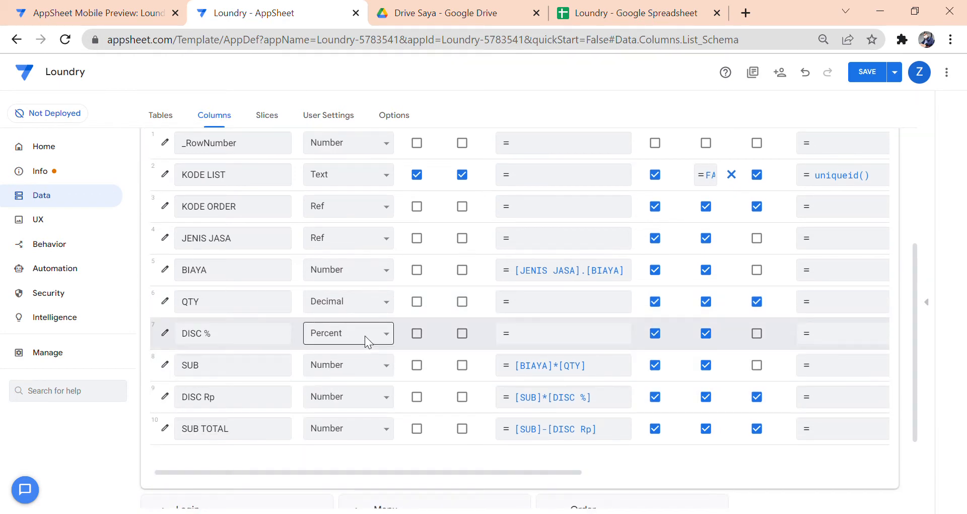
left_click(165, 333)
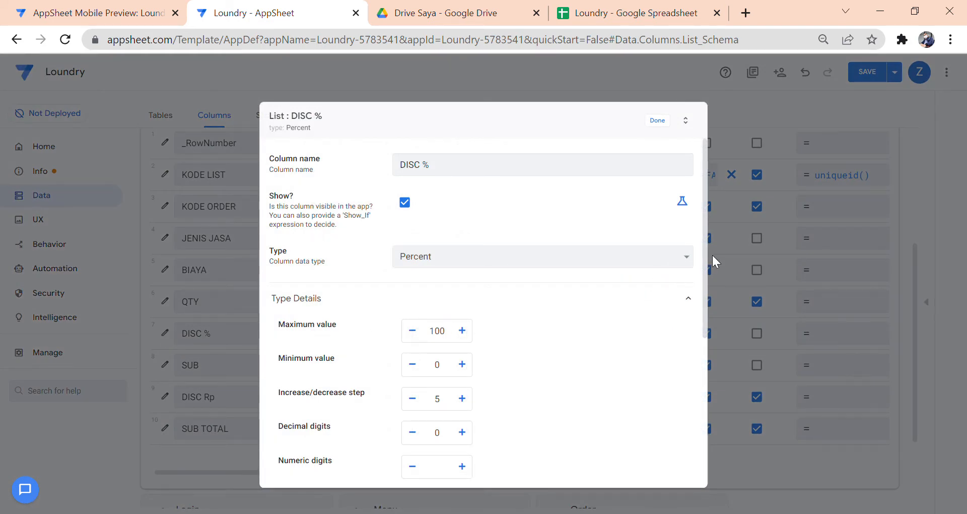
left_click_drag(704, 258, 705, 277)
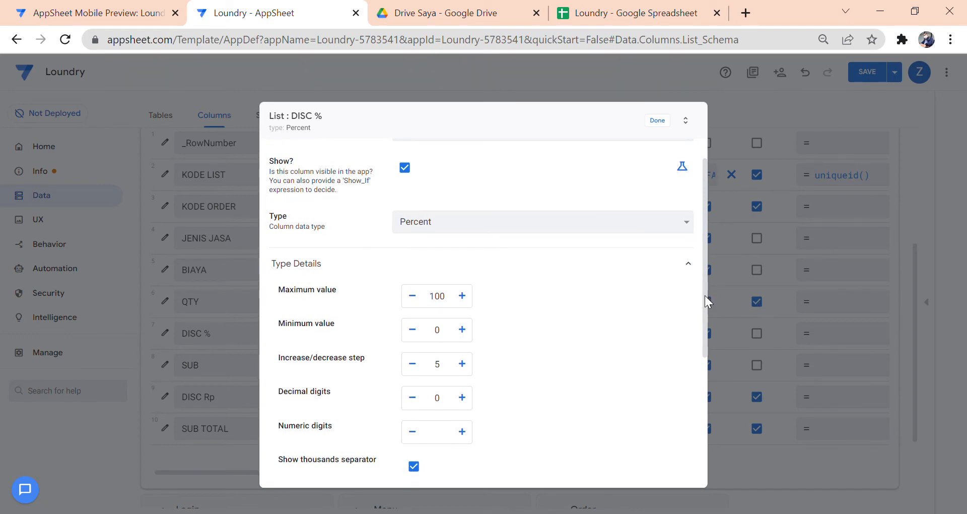
scroll(700, 302, "down", 1)
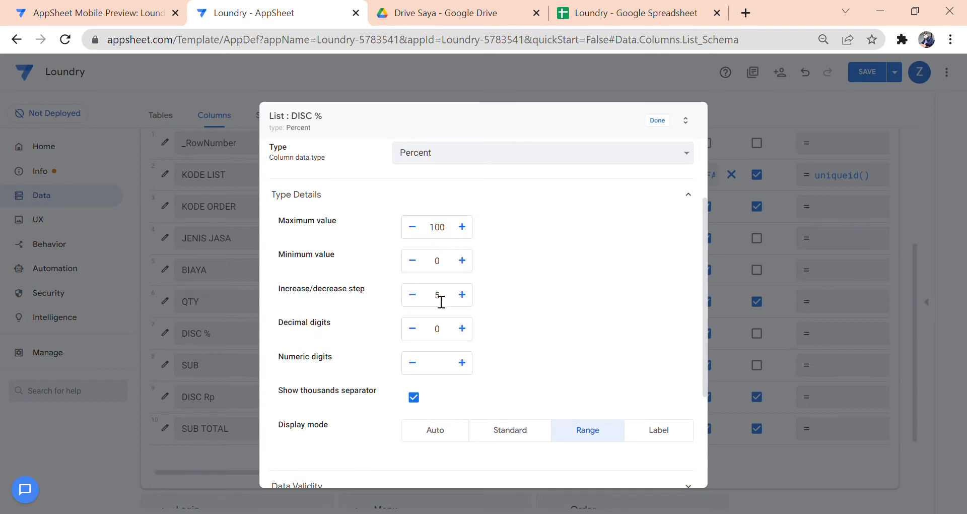
left_click(662, 124)
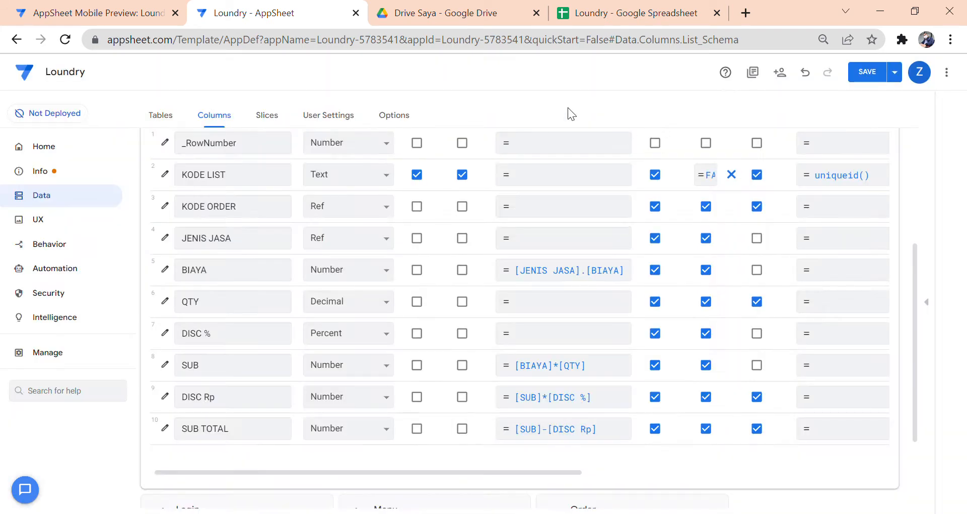
left_click(136, 16)
left_click(380, 111)
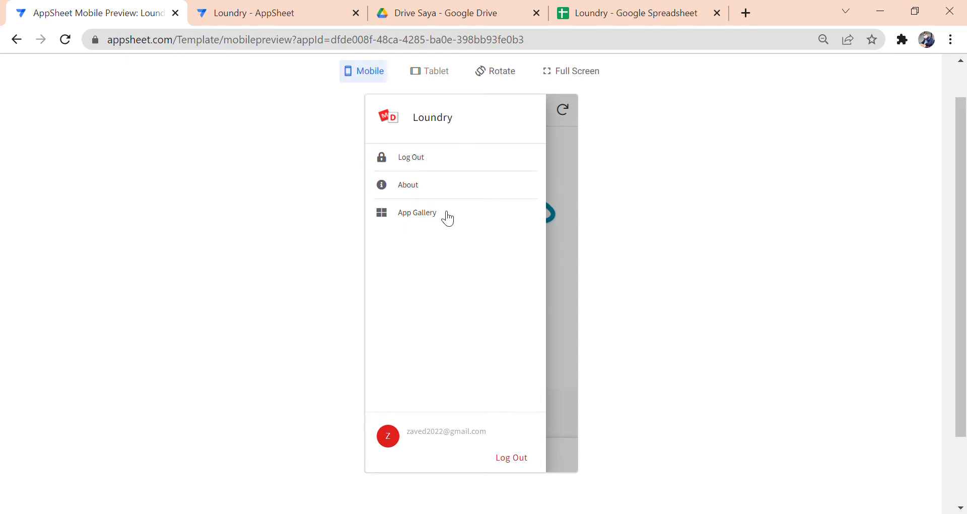
- From Home, open the Order view and start a new order for customer 001
left_click(577, 268)
left_click(477, 453)
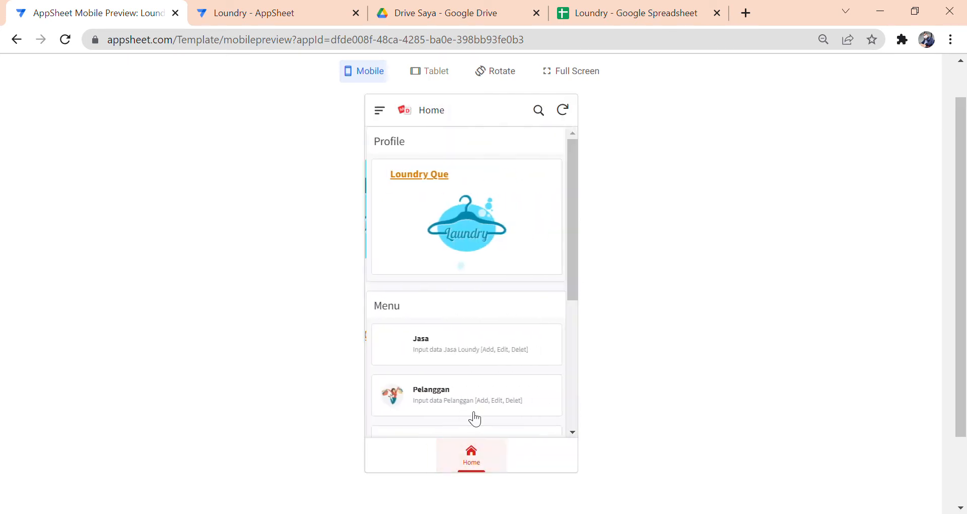
scroll(465, 373, "down", 3)
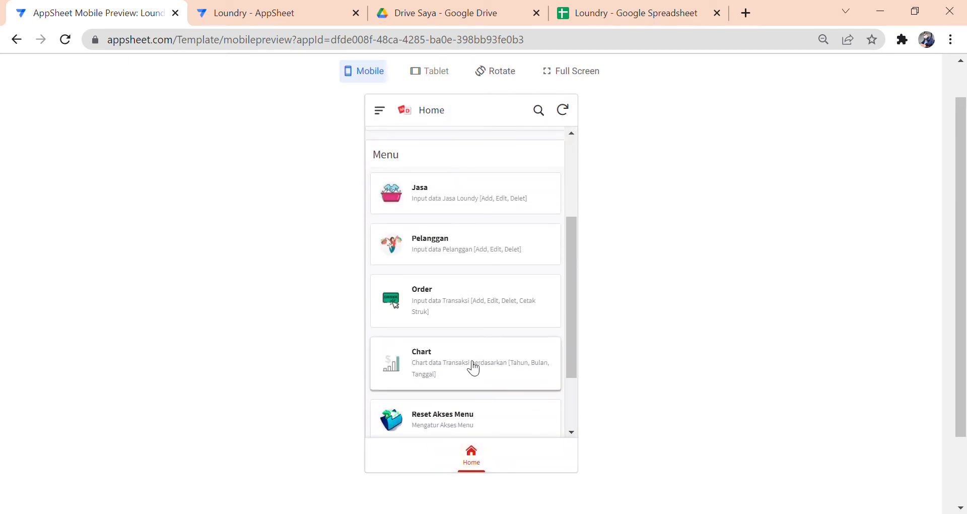
left_click(484, 304)
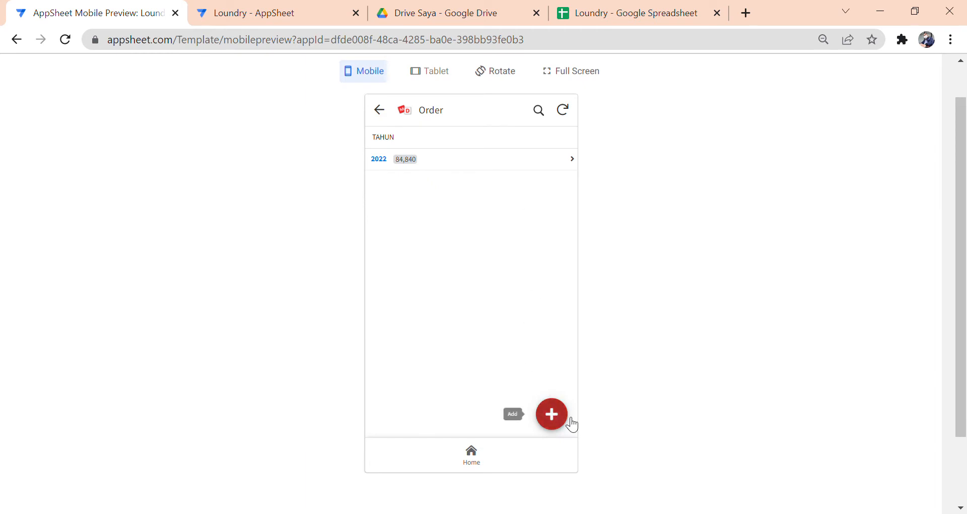
left_click(554, 409)
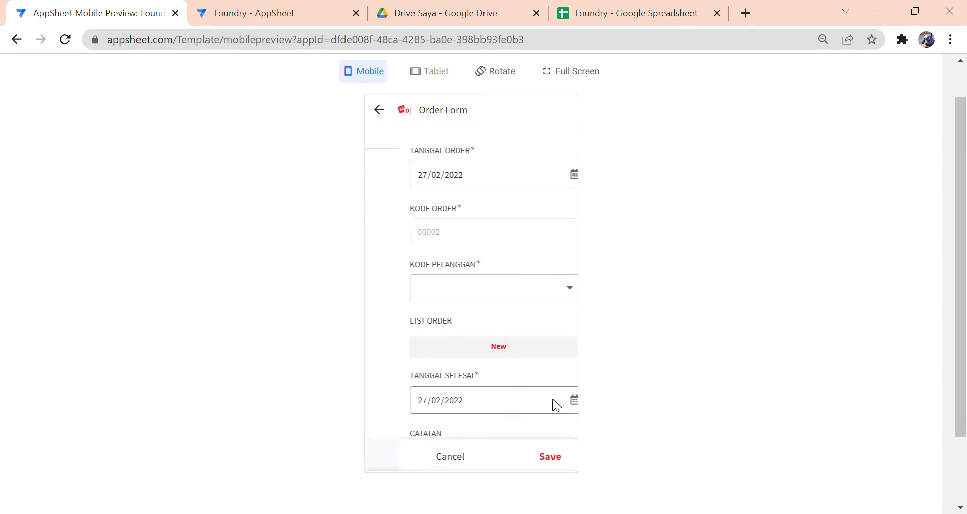
left_click(524, 301)
left_click(463, 174)
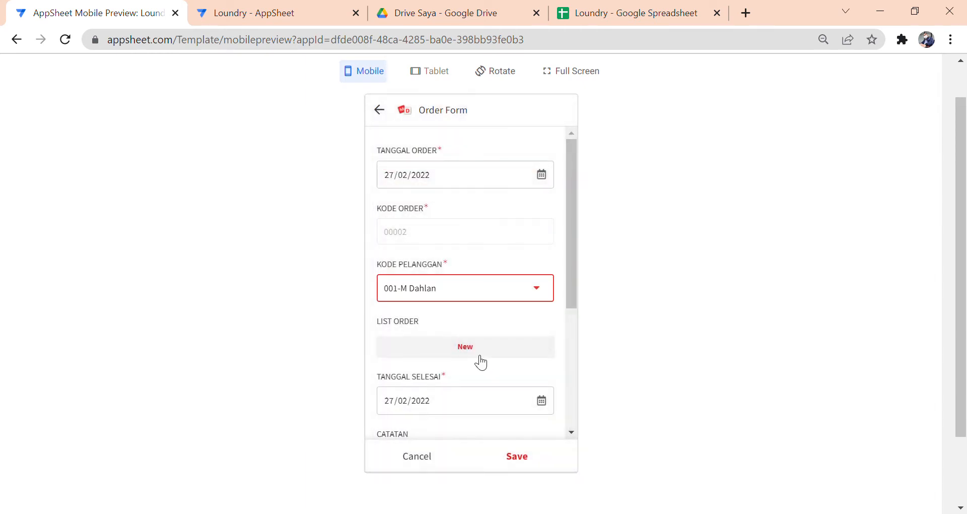
- Add a service item, slide DISC % up, then cancel the test order
left_click(480, 356)
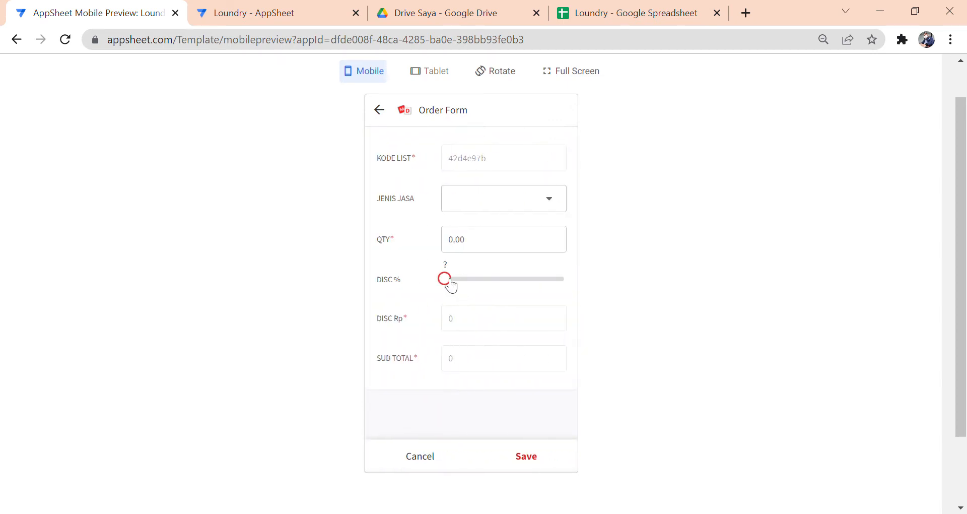
mouse_move(450, 283)
left_mouse_down()
mouse_move(568, 296)
mouse_move(439, 287)
left_mouse_up()
left_click(430, 466)
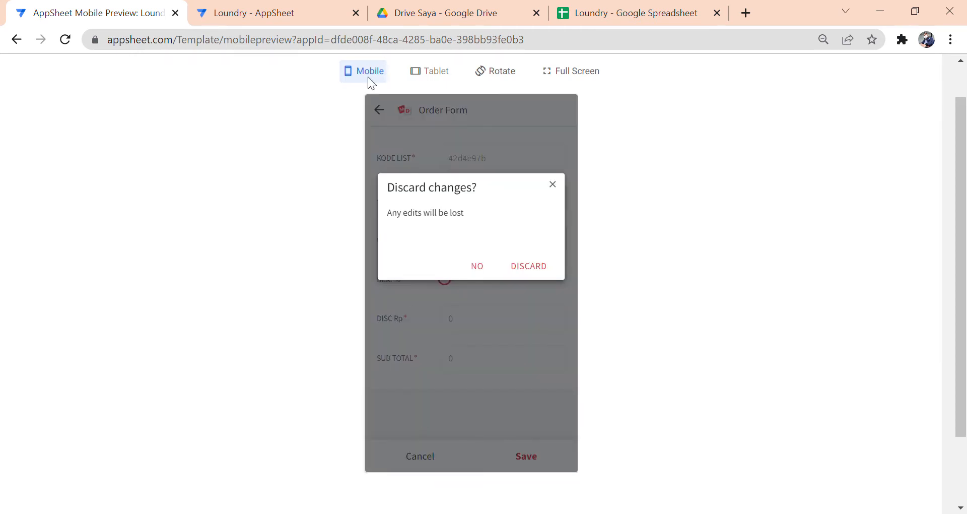
left_click(303, 18)
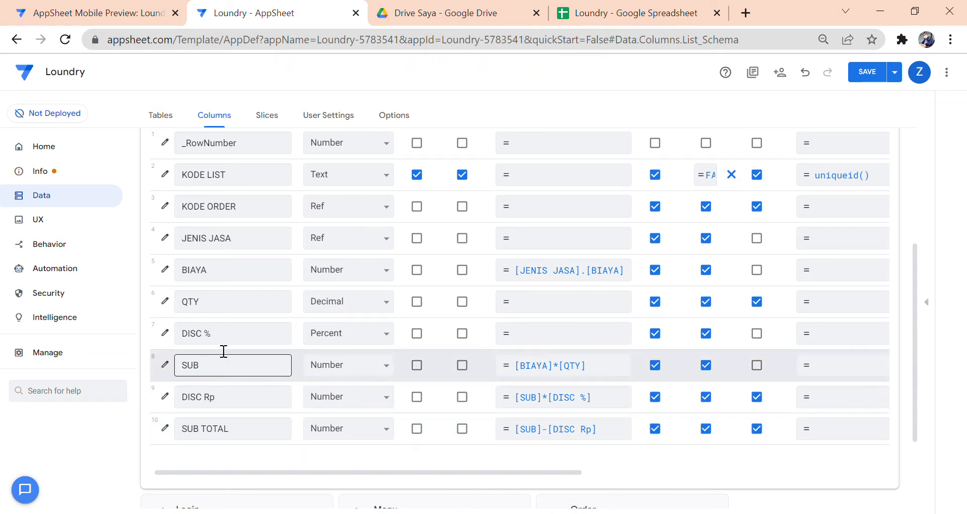
left_click(107, 14)
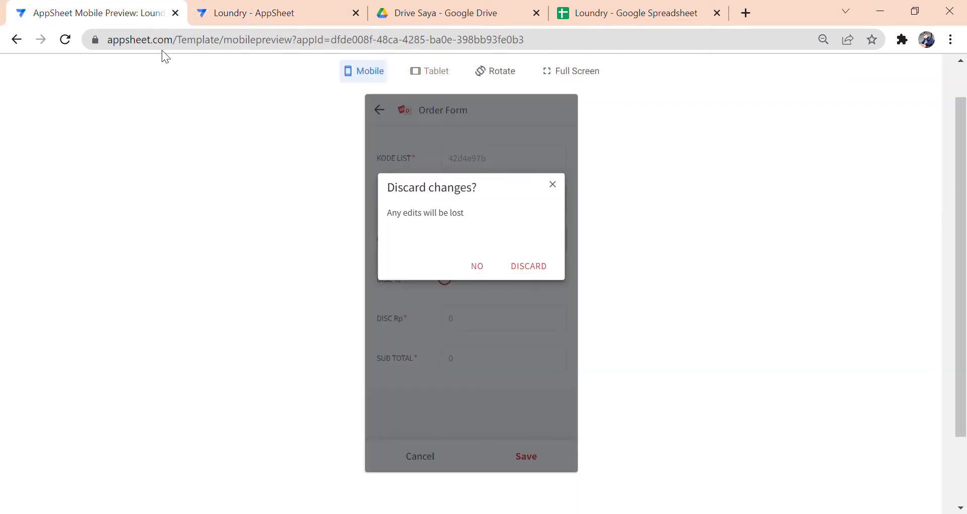
- Keep the form and enter a Cuci Setrika item with quantity 10
left_click(471, 265)
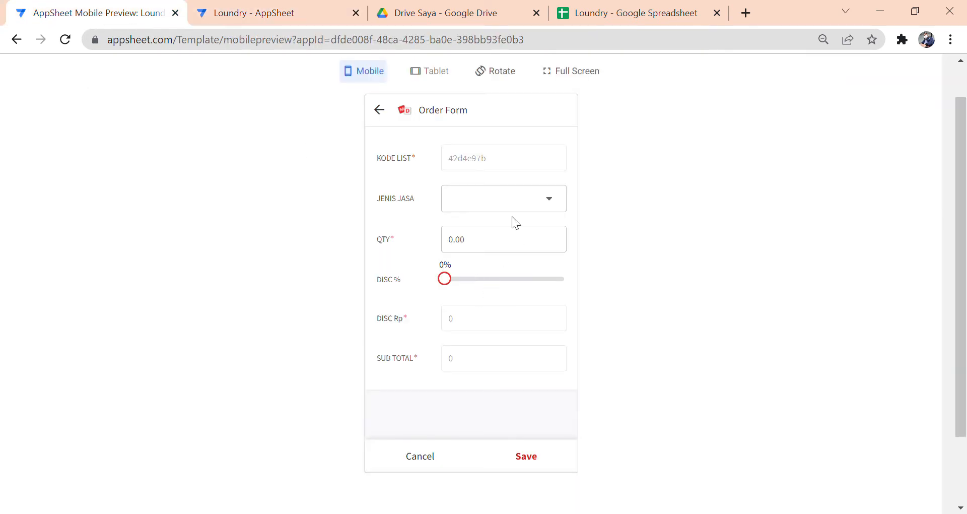
left_click(523, 209)
left_click(464, 198)
left_click(482, 278)
type("1")
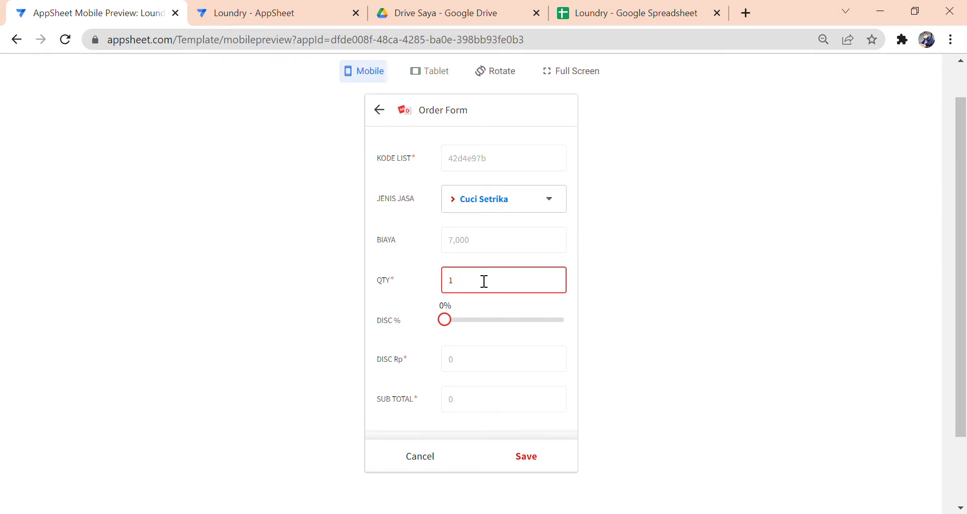
type("0")
left_click(494, 297)
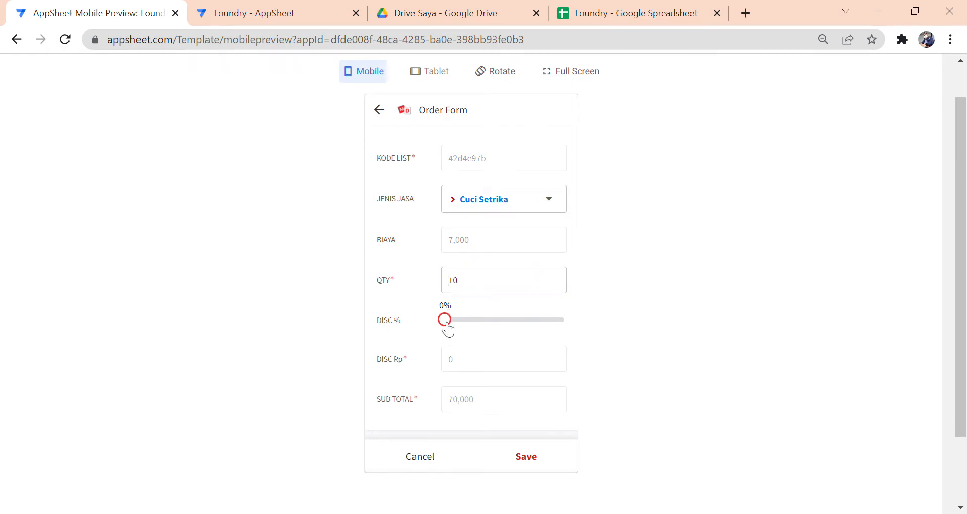
- Raise DISC % to 50%, then 100%, and cancel the test entry
left_click_drag(448, 329, 510, 334)
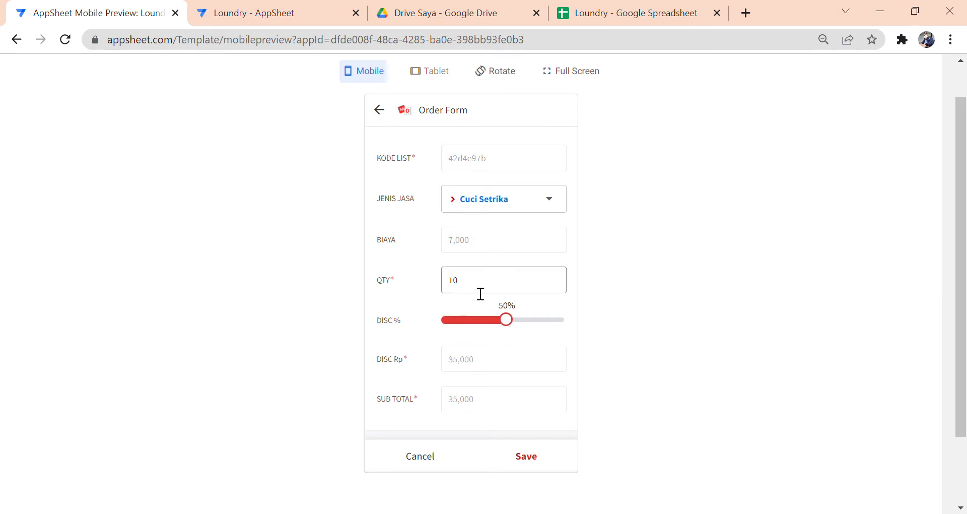
scroll(489, 378, "down", 2)
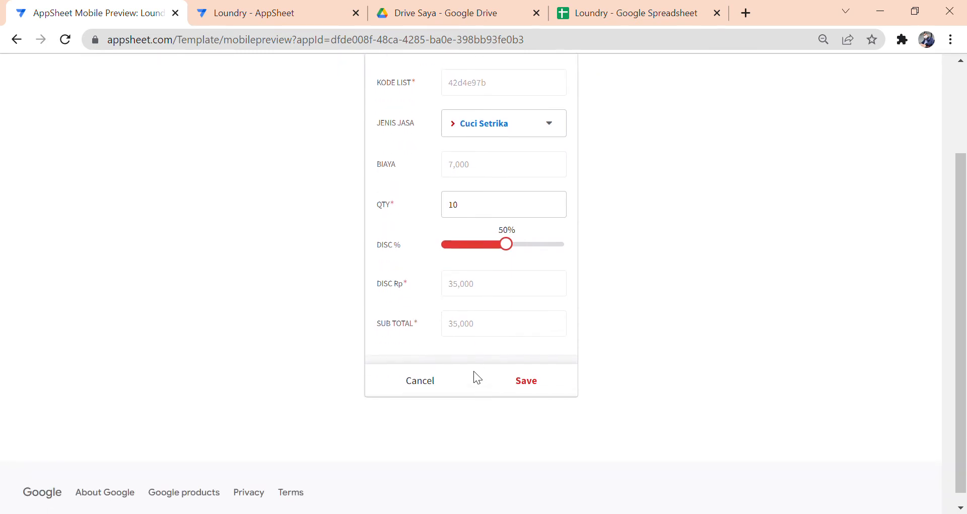
scroll(681, 353, "up", 2)
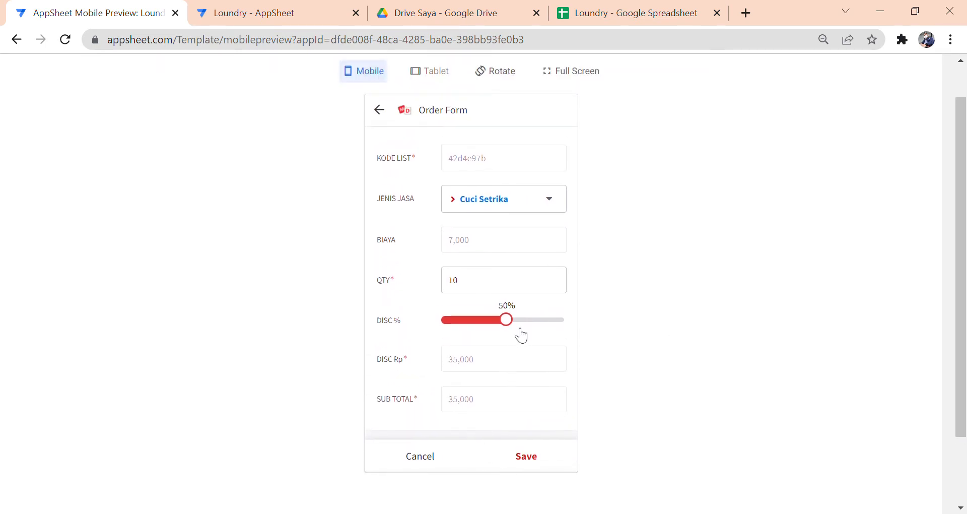
left_click_drag(514, 323, 568, 333)
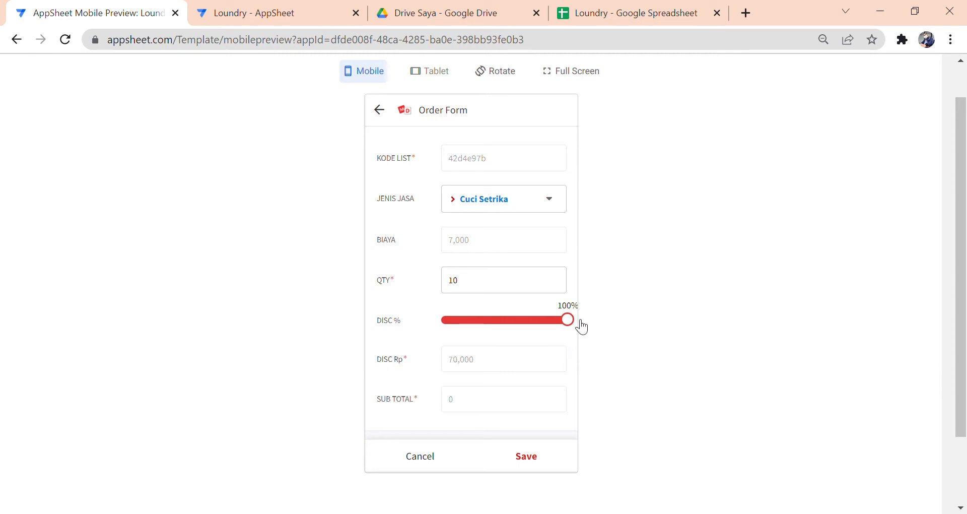
left_click(434, 454)
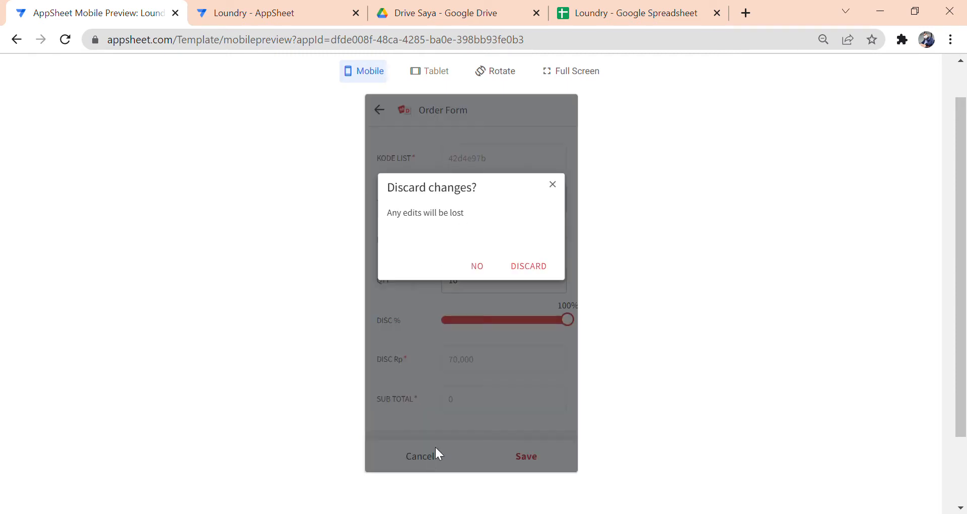
left_click(289, 14)
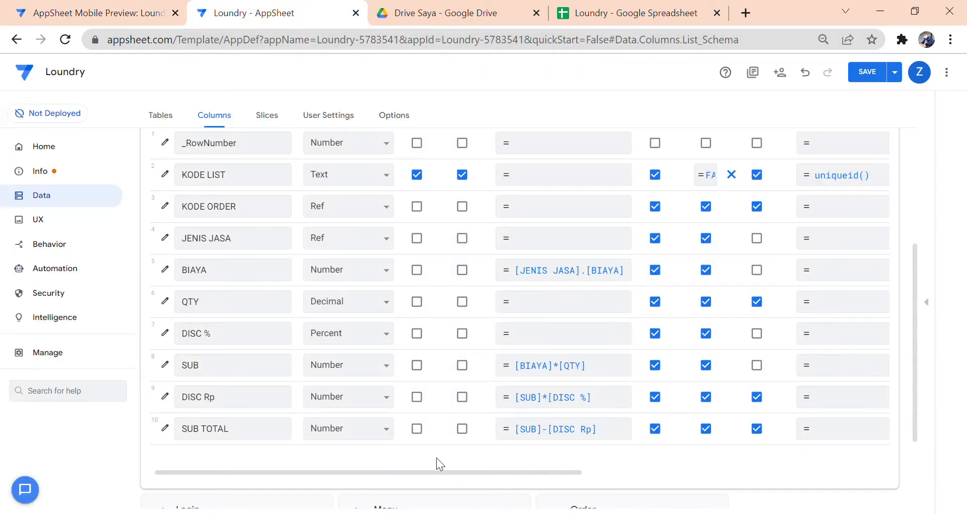
- Collapse the List table and switch to the Loundry spreadsheet's List sheet
left_click_drag(440, 472, 398, 478)
scroll(425, 382, "up", 3)
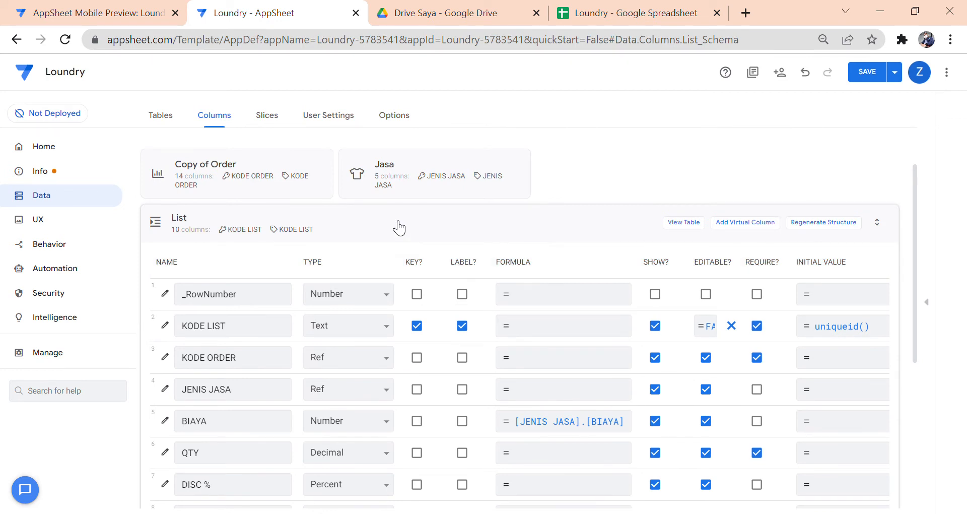
left_click(397, 223)
left_click(592, 14)
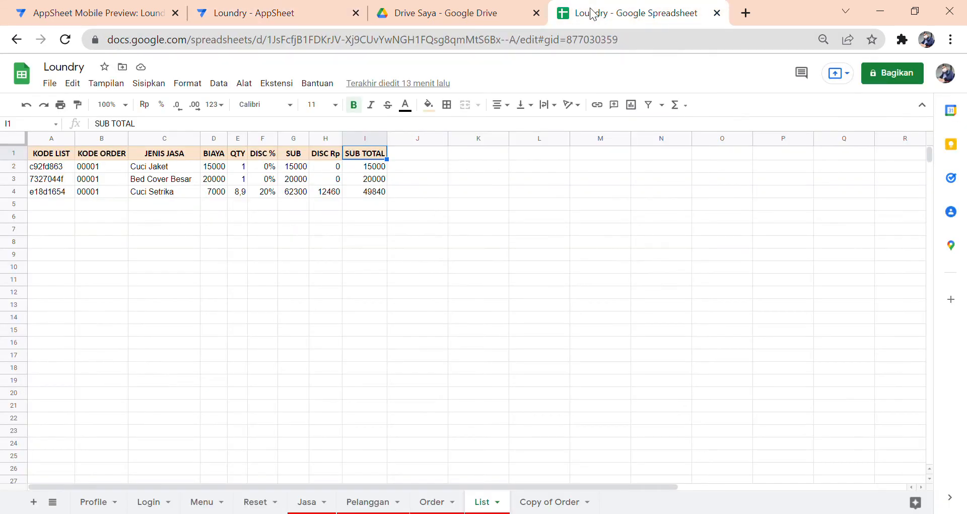
- Browse the Jasa, Pelanggan, Order and List sheets, ending on the Menu sheet
left_click(285, 13)
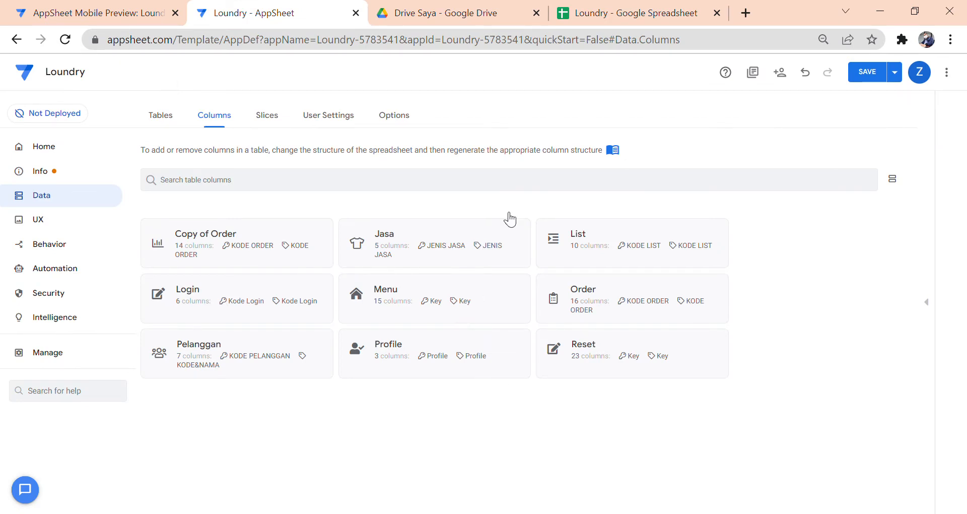
left_click(594, 12)
left_click(323, 509)
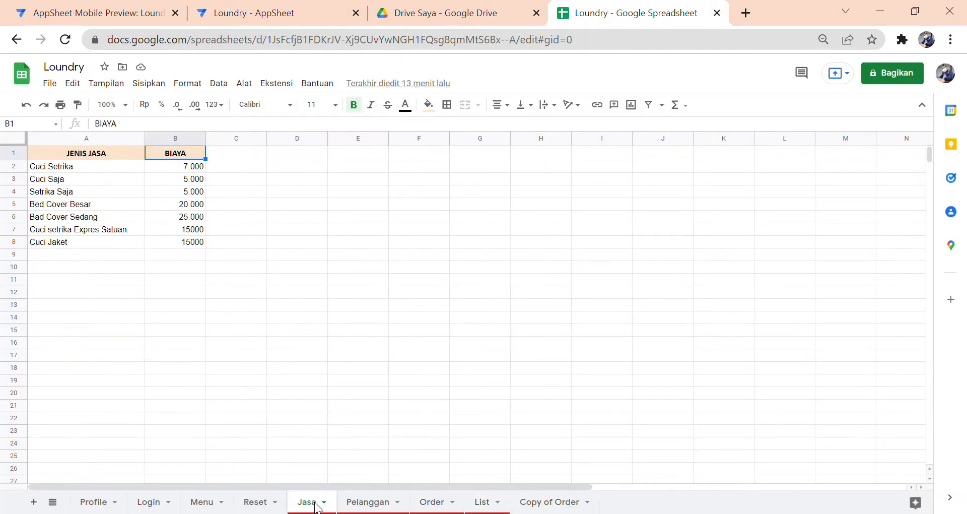
left_click(352, 502)
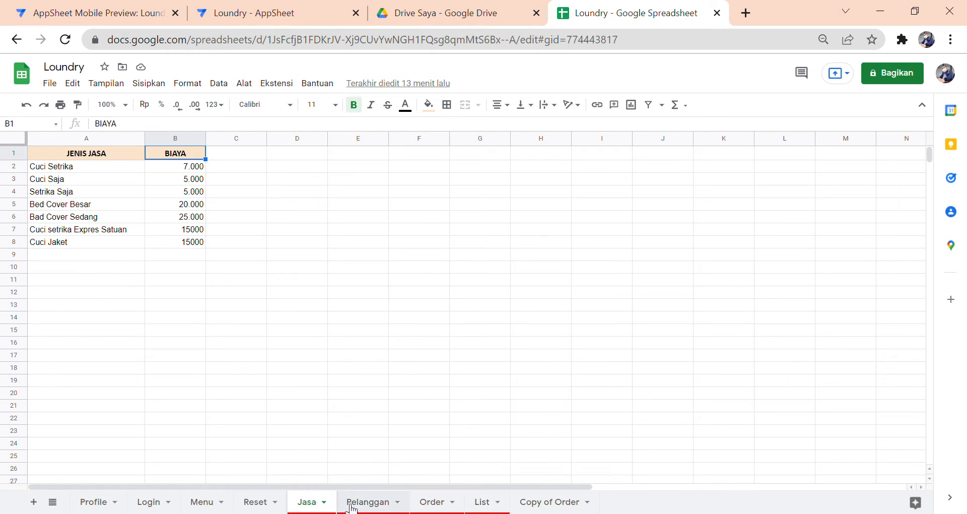
left_click(436, 503)
left_click(482, 502)
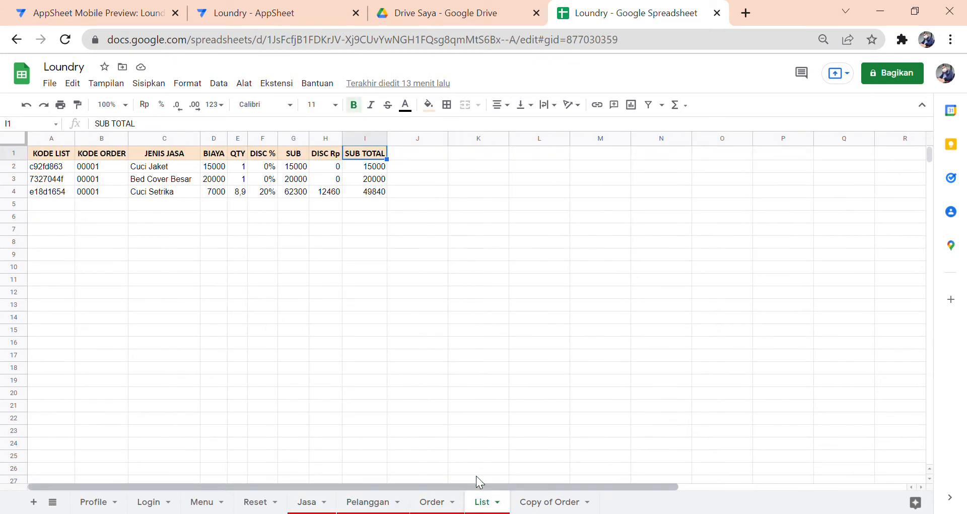
left_click(476, 420)
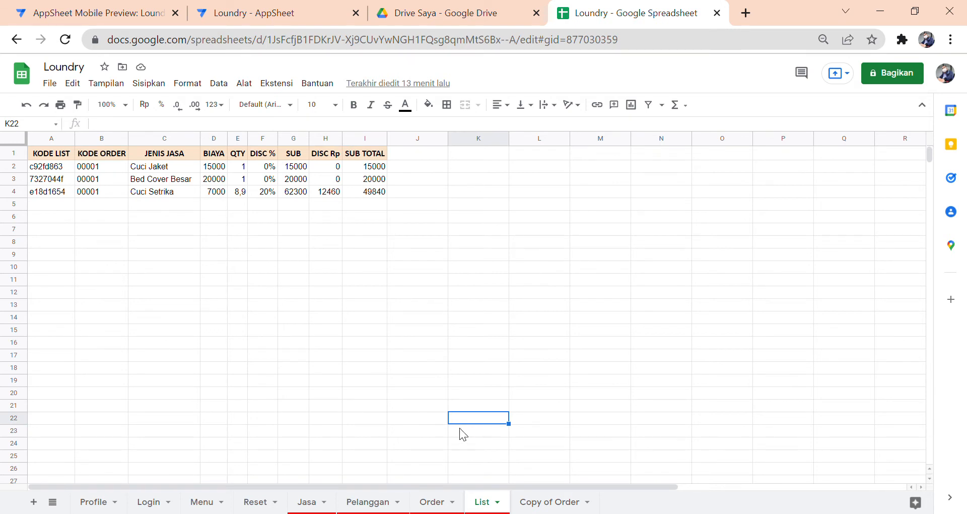
left_click(214, 510)
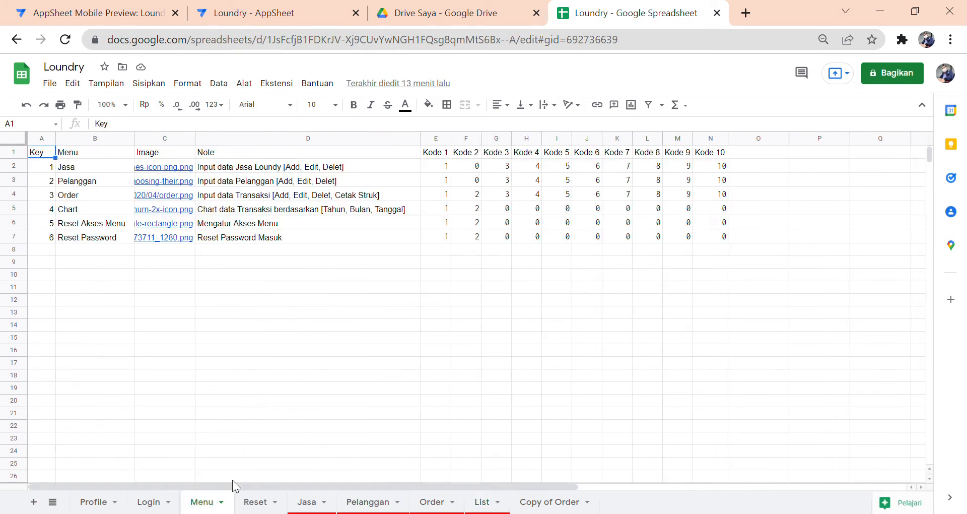
- Review the Menu sheet headers Key, Menu, Image, Note and Kode 1
left_click(259, 466)
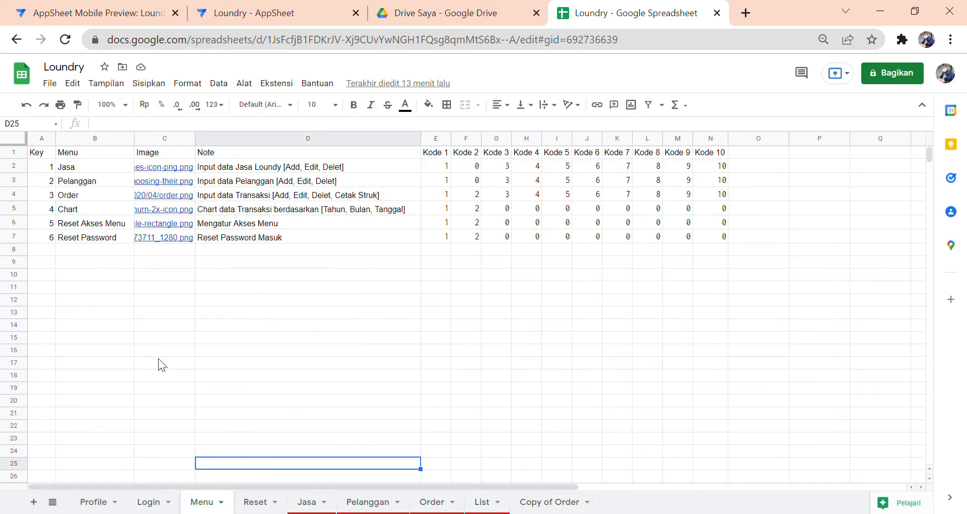
left_click(43, 156)
left_click(65, 154)
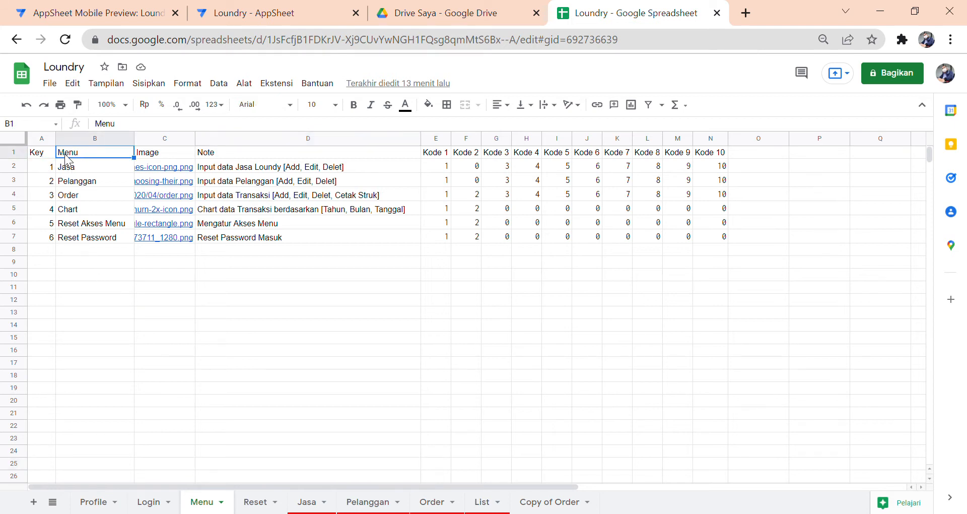
left_click(156, 154)
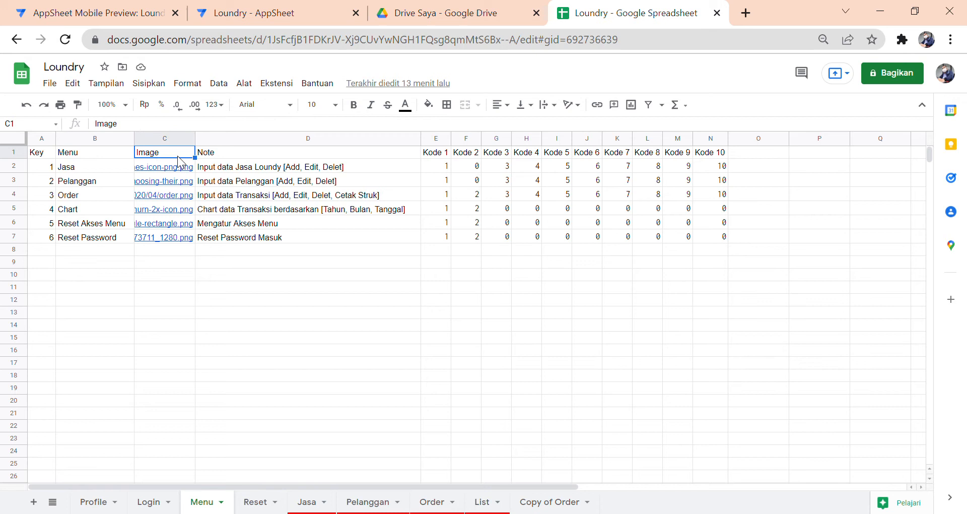
left_click(209, 157)
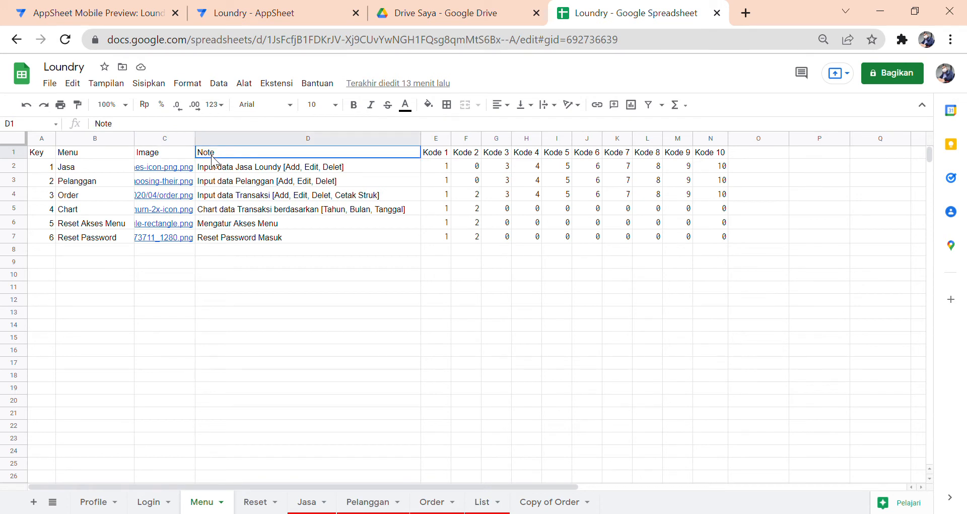
left_click(435, 155)
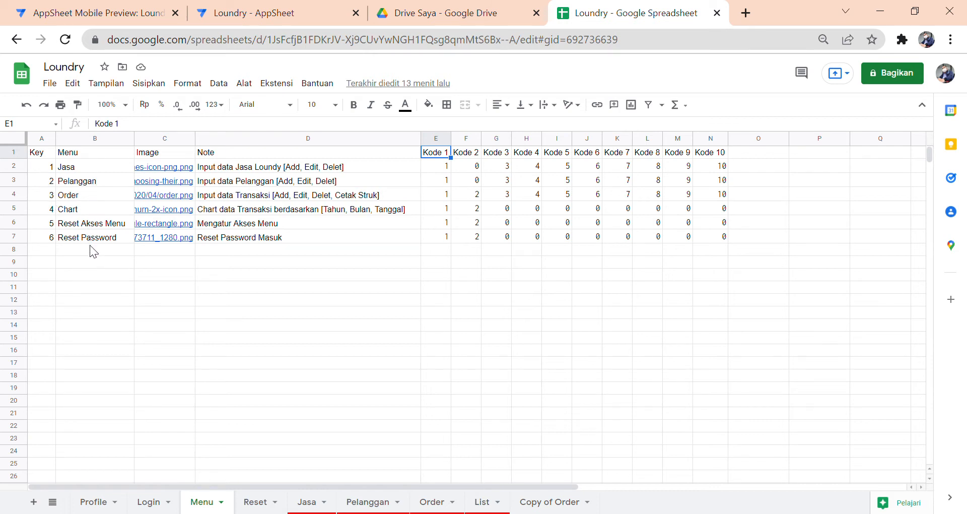
- Inspect the Jasa row's image link in C2 and the formula in E2
left_click(164, 155)
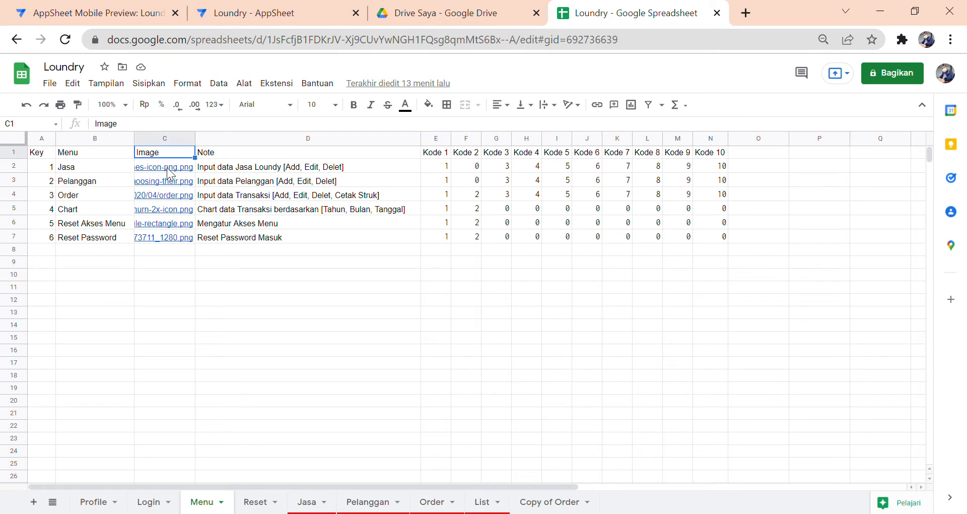
left_click(167, 168)
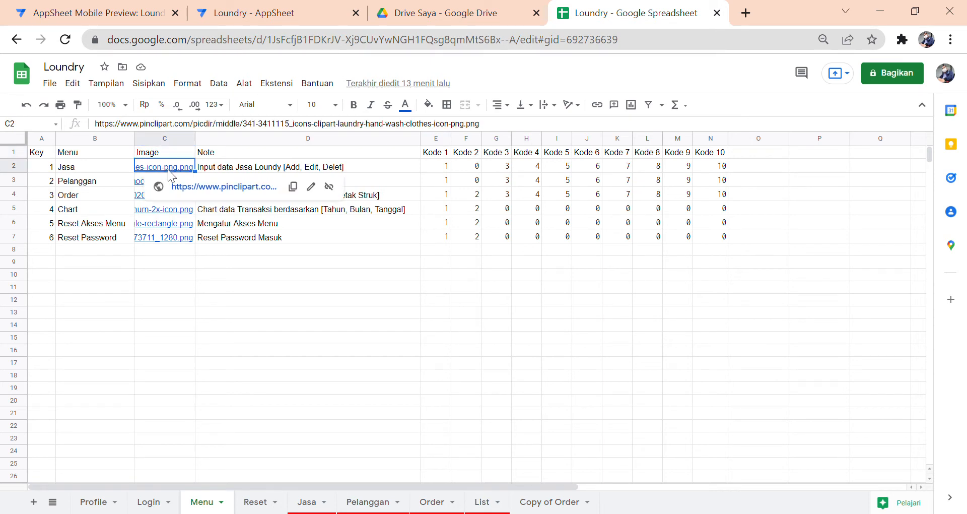
left_click(227, 299)
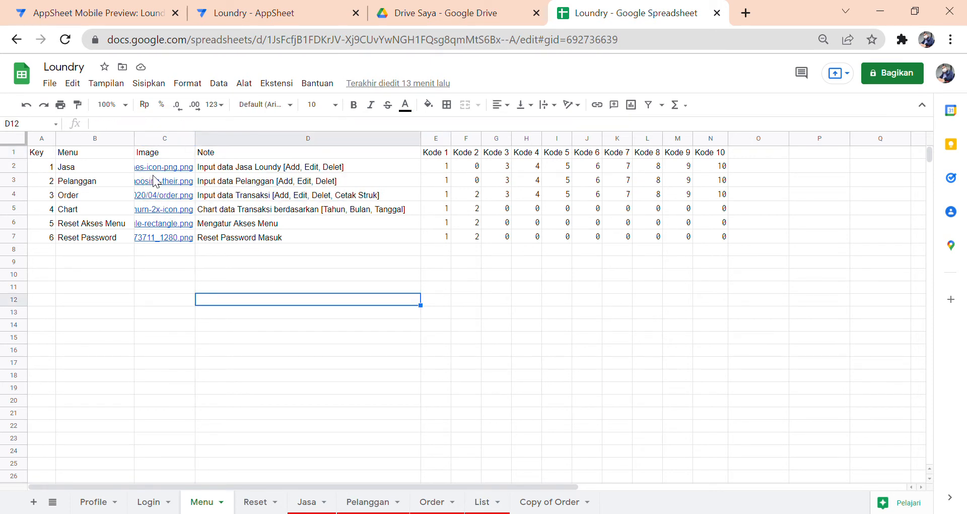
mouse_move(158, 172)
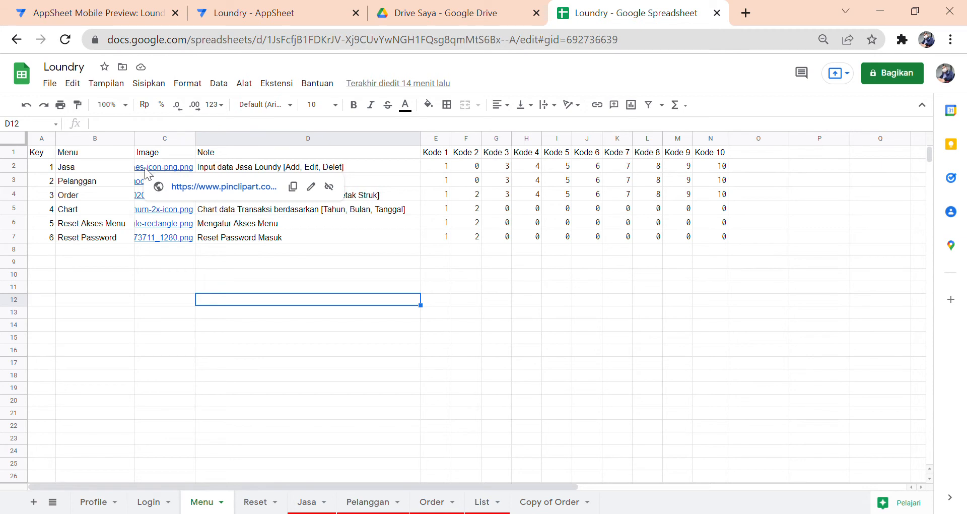
left_click(443, 174)
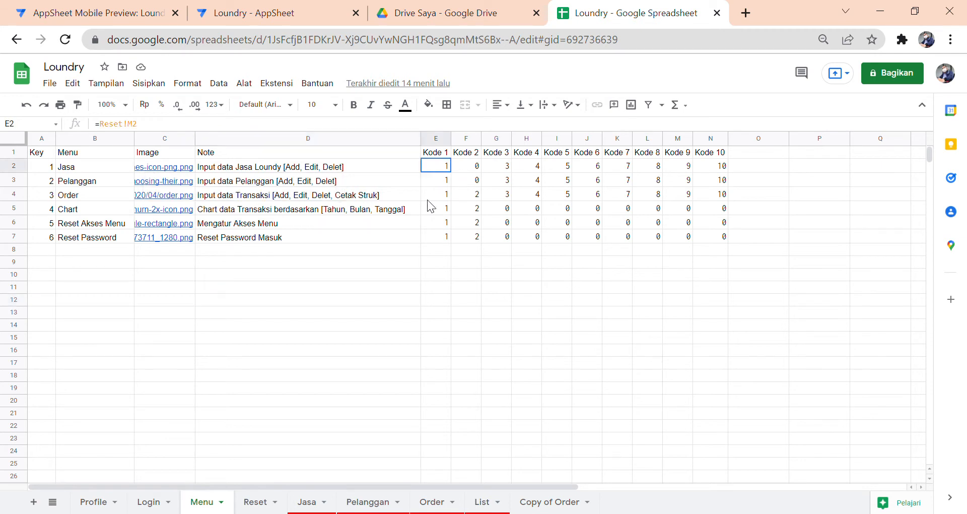
left_click(420, 291)
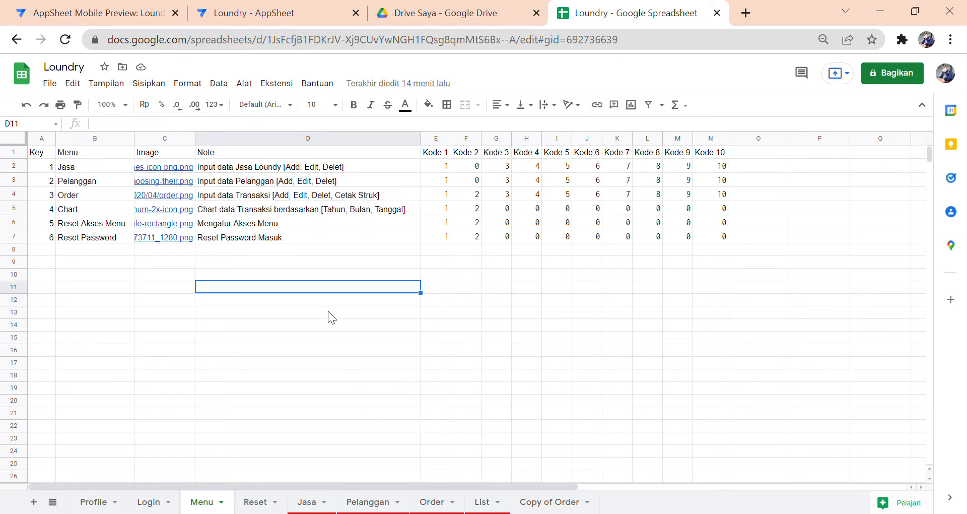
left_click(245, 15)
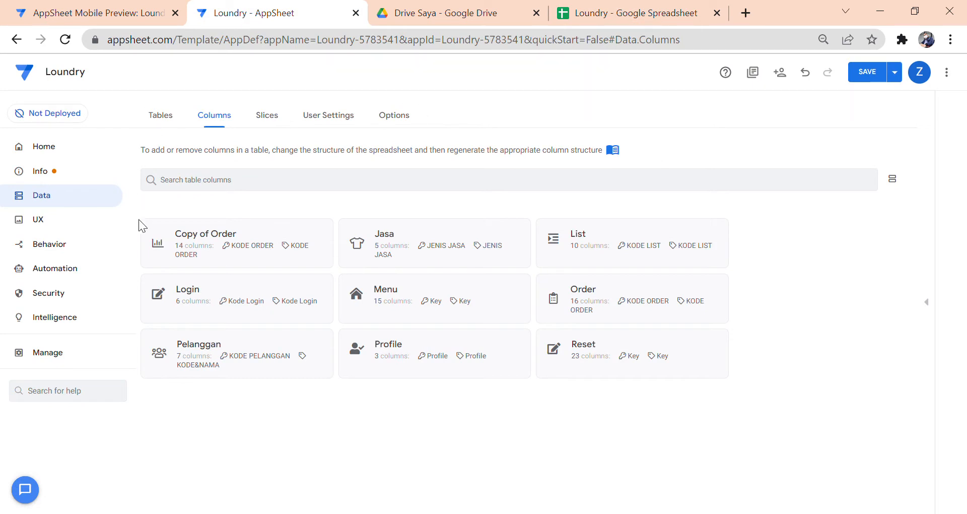
- Open the Jasa view's settings under UX and confirm Enable QuickEdit is on
left_click(61, 223)
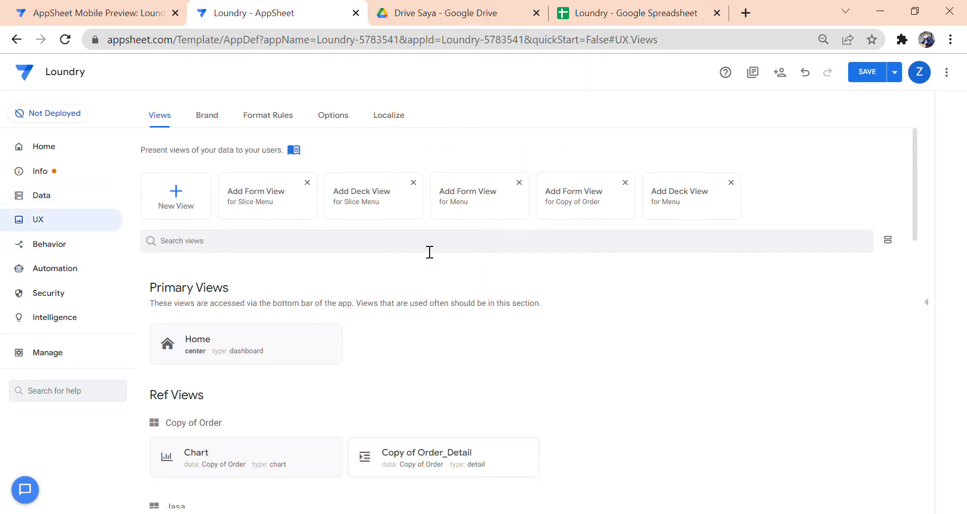
scroll(481, 273, "down", 5)
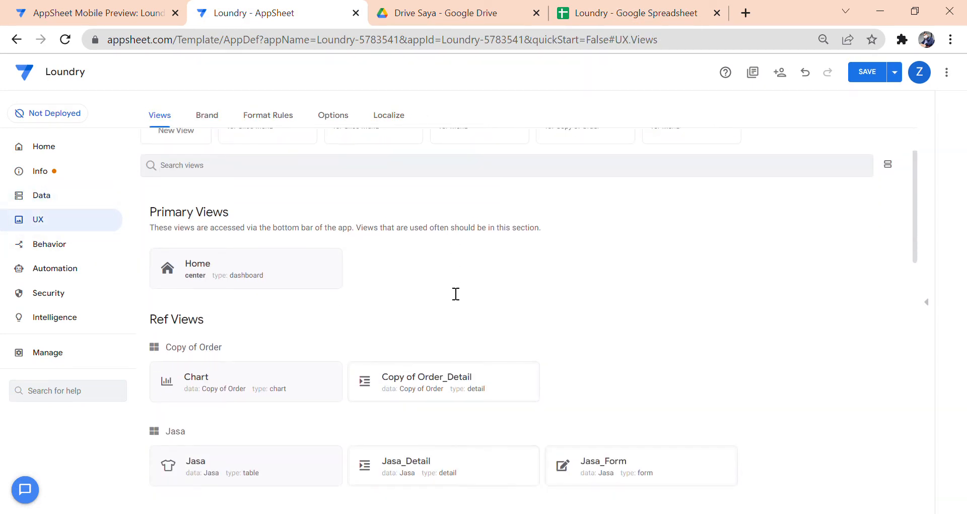
scroll(372, 288, "down", 2)
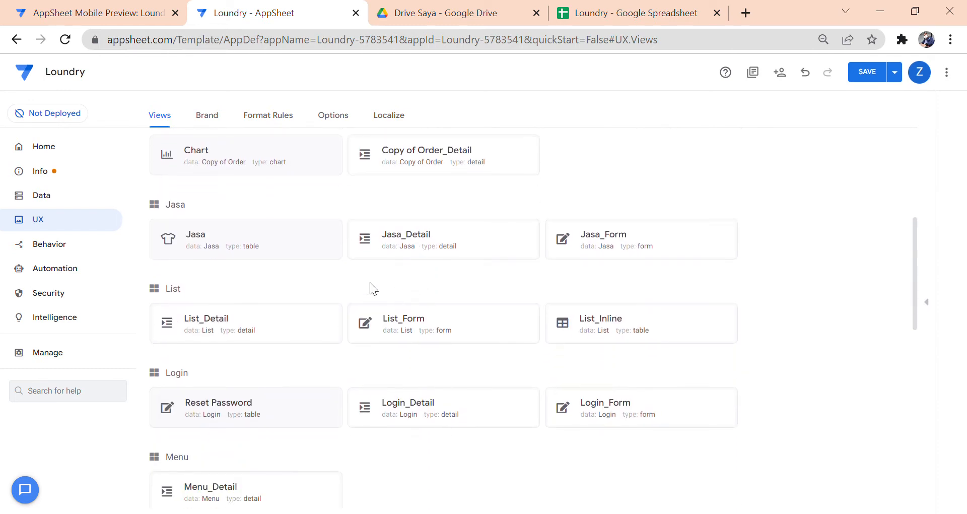
left_click(327, 247)
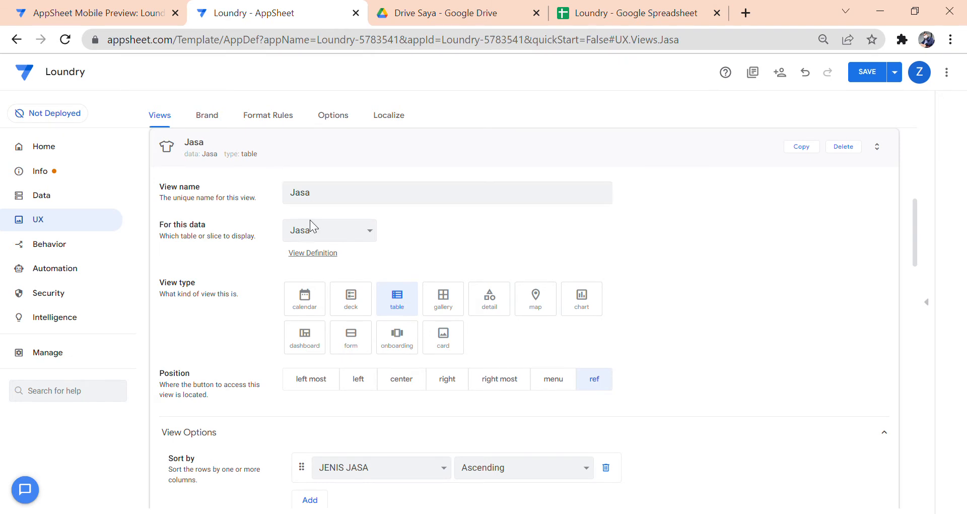
scroll(405, 302, "down", 3)
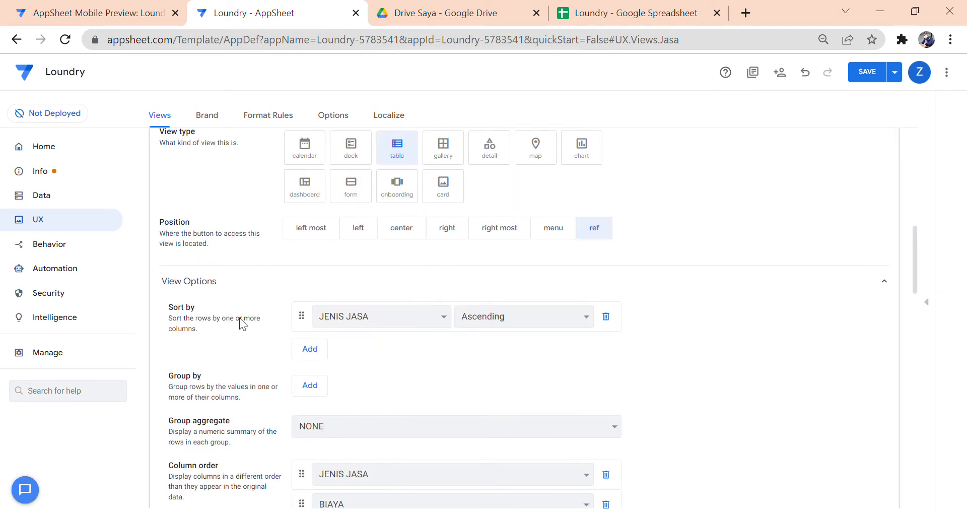
scroll(478, 322, "down", 1)
scroll(479, 324, "down", 3)
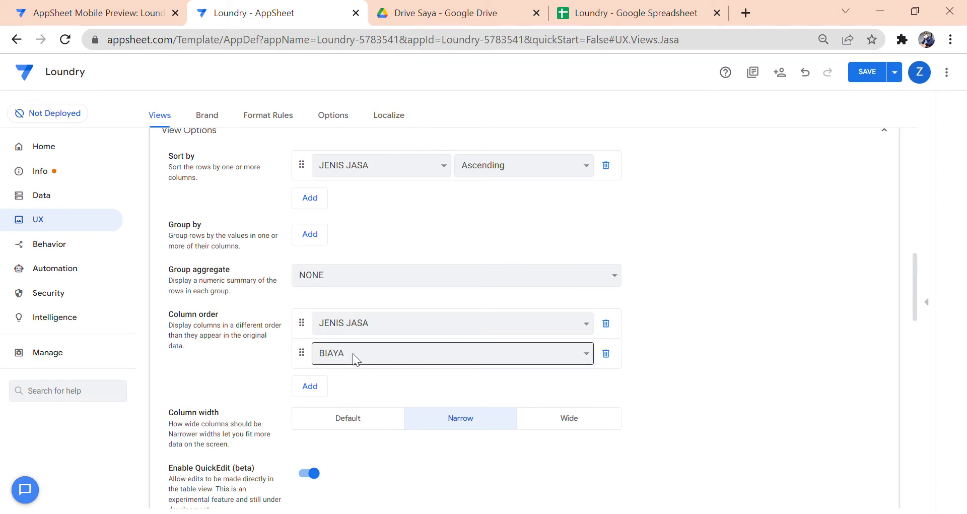
scroll(356, 358, "down", 2)
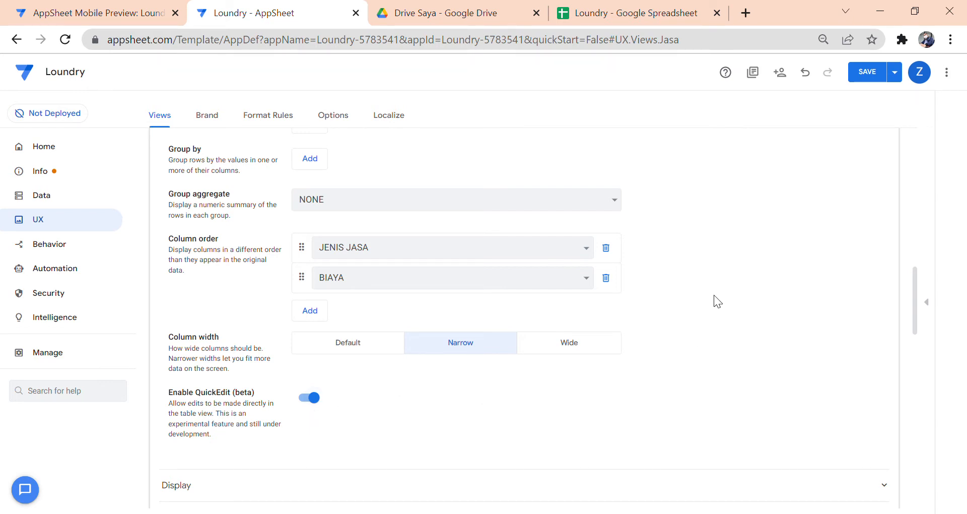
left_click(146, 13)
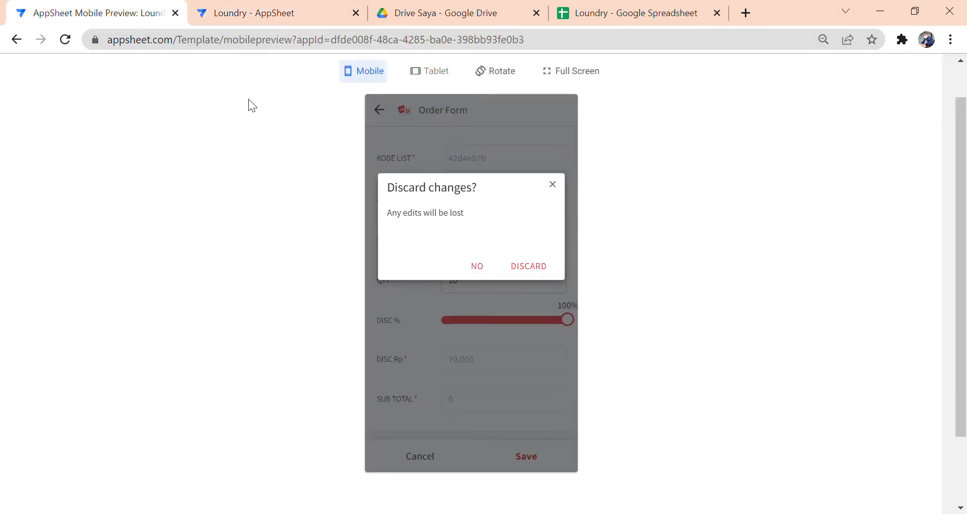
- Discard the unsaved item edits and cancel the Order Form
left_click(475, 267)
left_click(428, 467)
left_click(521, 271)
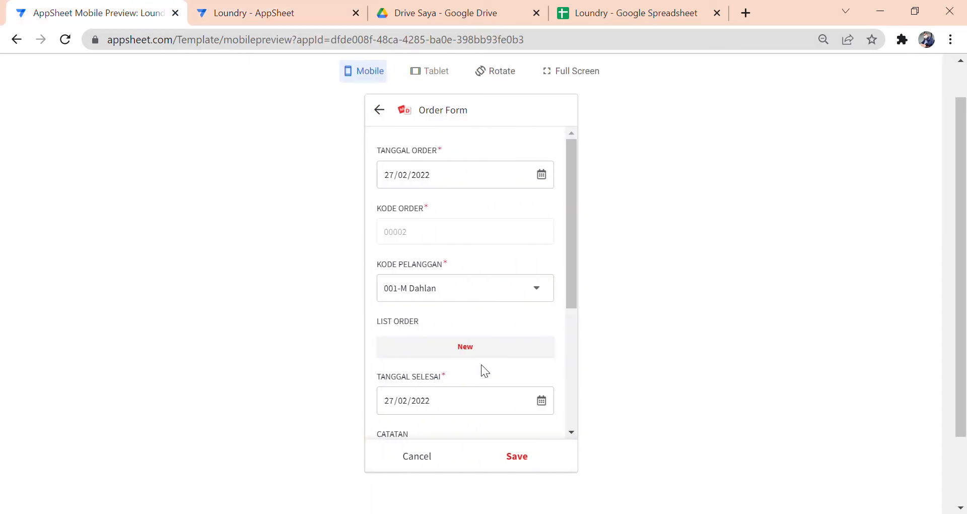
left_click(435, 468)
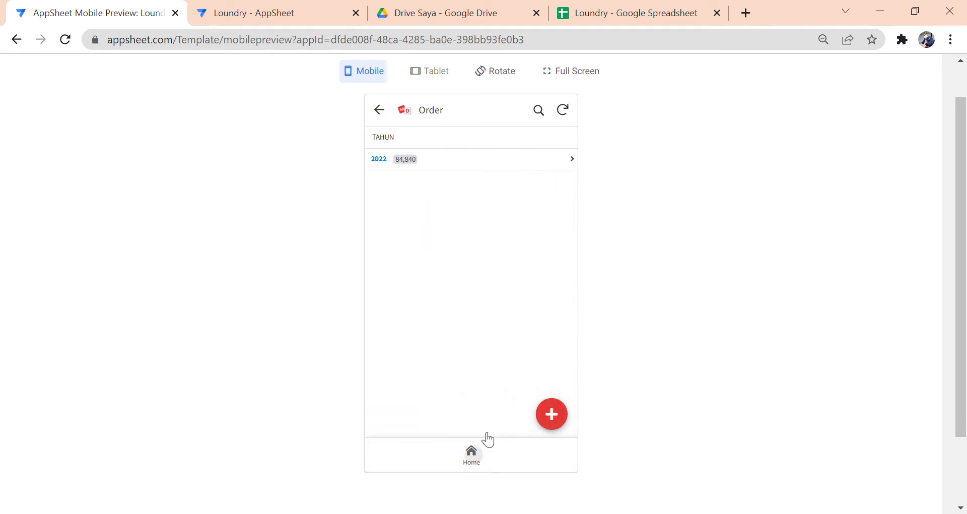
- From Home, open the Jasa list and the Cuci Jaket service record
left_click(474, 455)
left_click(461, 187)
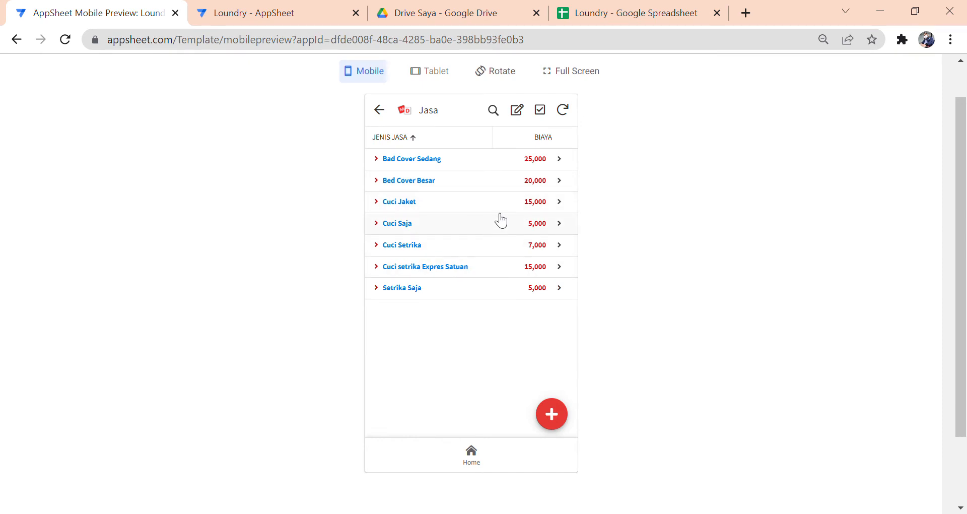
left_click(436, 204)
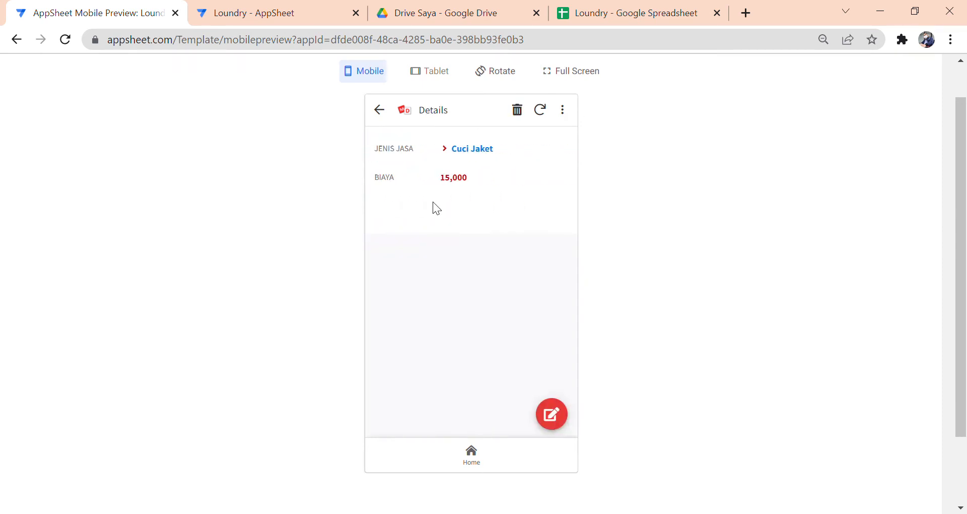
- Back on the Jasa list, open QuickEdit and step down through the BIAYA price fields
left_click(380, 110)
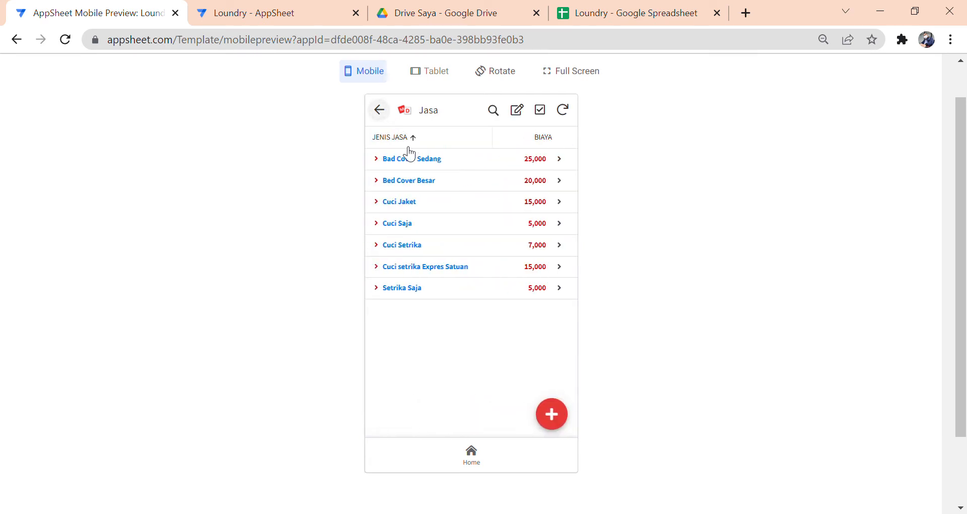
left_click(518, 112)
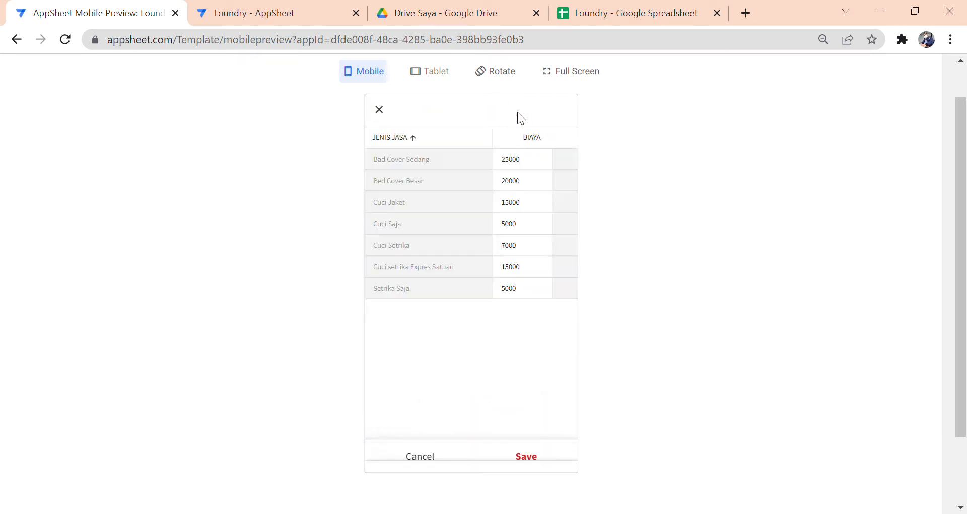
left_click(516, 168)
left_click(514, 186)
left_click(516, 225)
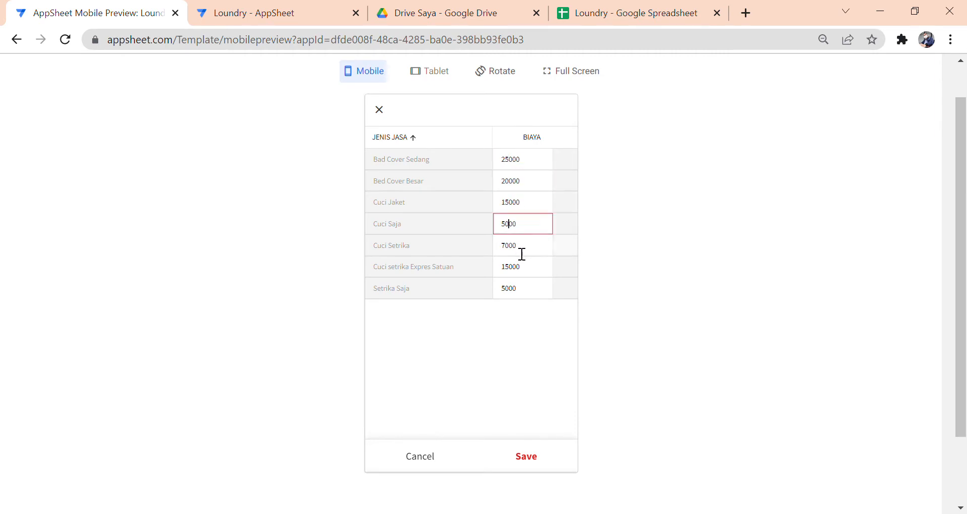
left_click(522, 252)
left_click(530, 275)
left_click(528, 297)
- Step back up through the prices and close the quick-edit table unchanged
left_click(526, 250)
left_click(527, 228)
left_click(529, 209)
left_click(528, 182)
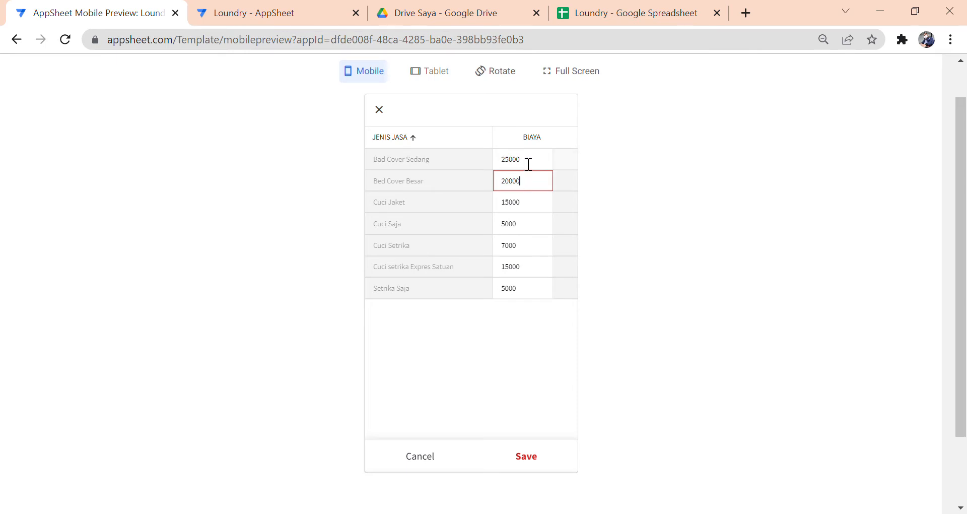
left_click(527, 164)
left_click(387, 113)
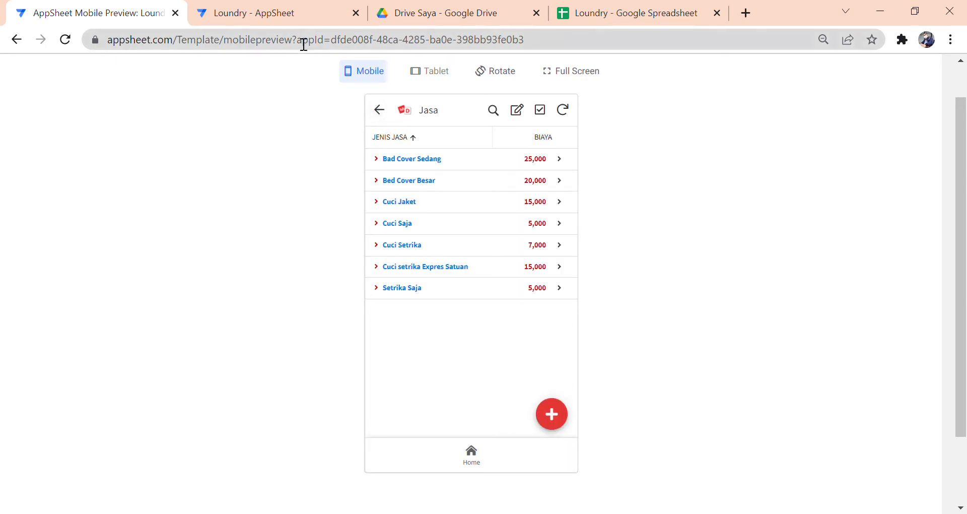
left_click(293, 16)
- Collapse the Jasa view and open the Pelanggan view's settings
scroll(353, 217, "up", 4)
scroll(380, 234, "up", 6)
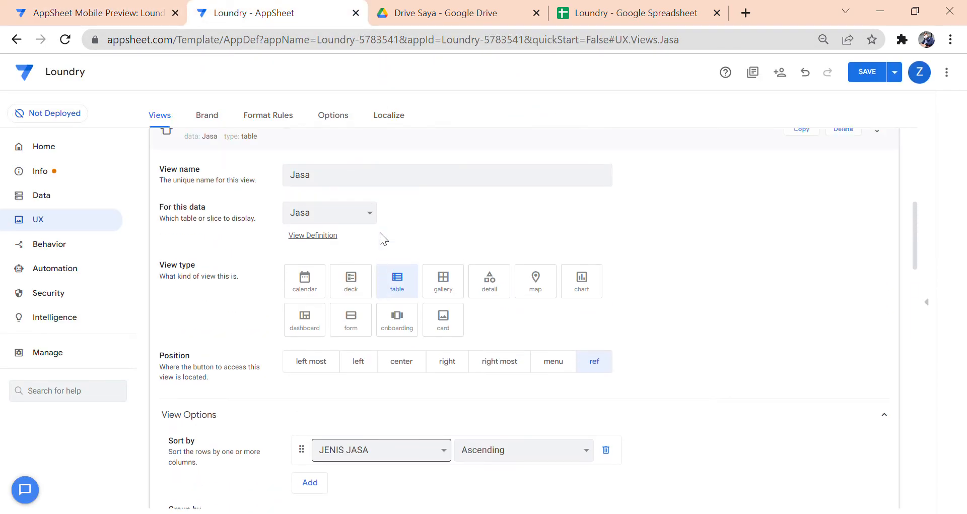
left_click(367, 295)
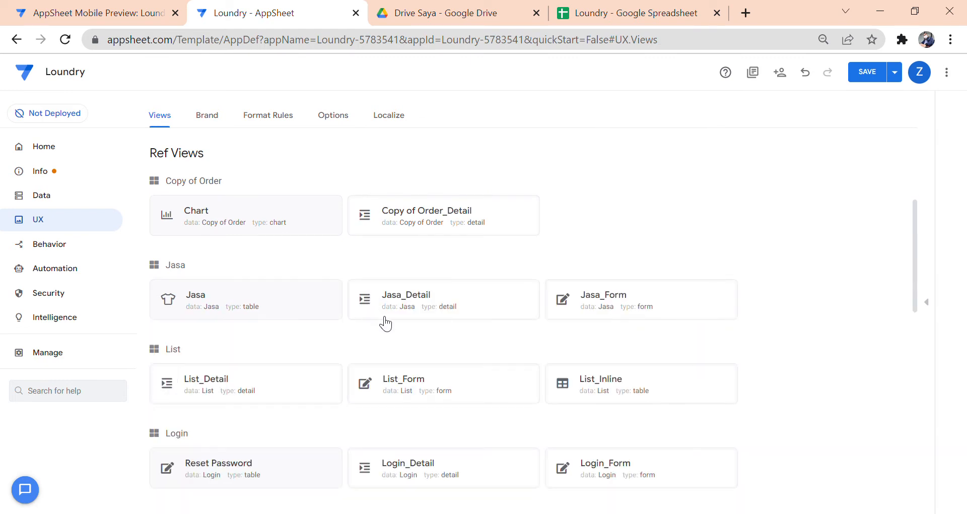
scroll(383, 393, "down", 4)
scroll(356, 388, "down", 4)
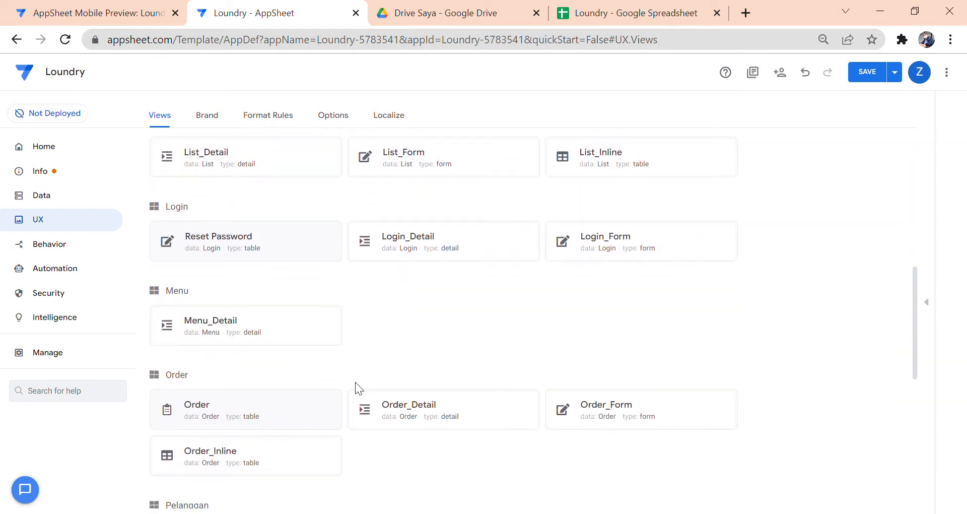
left_click(331, 394)
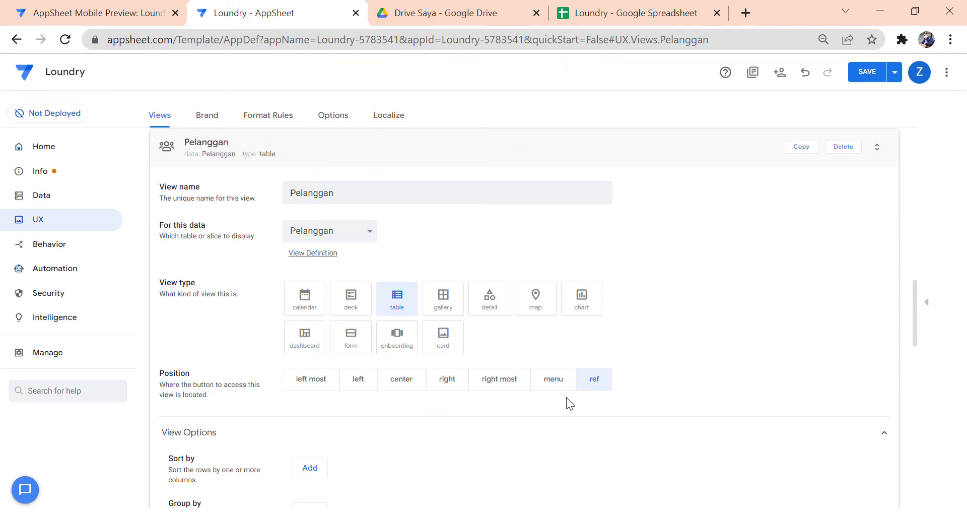
- Add a Column order entry, delete it again, and collapse the Pelanggan view
scroll(432, 267, "down", 5)
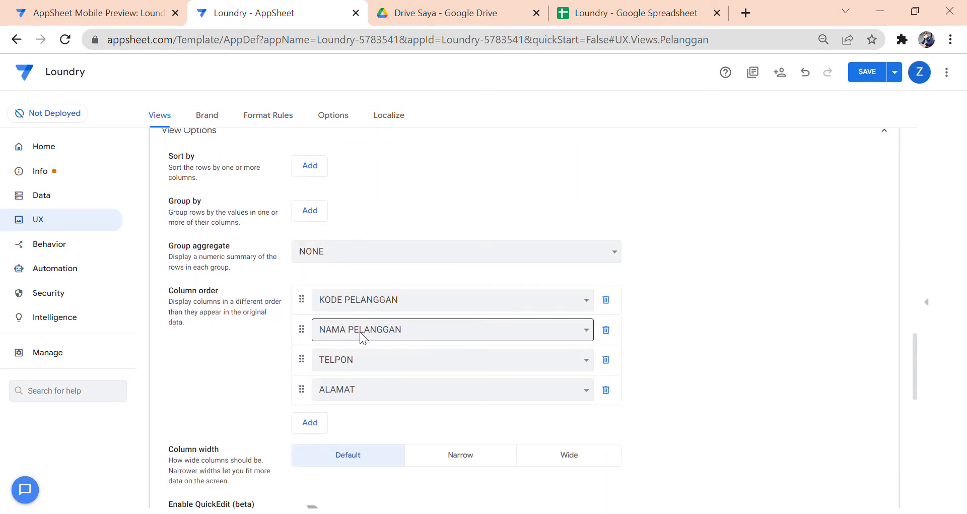
scroll(407, 357, "down", 1)
scroll(408, 357, "down", 1)
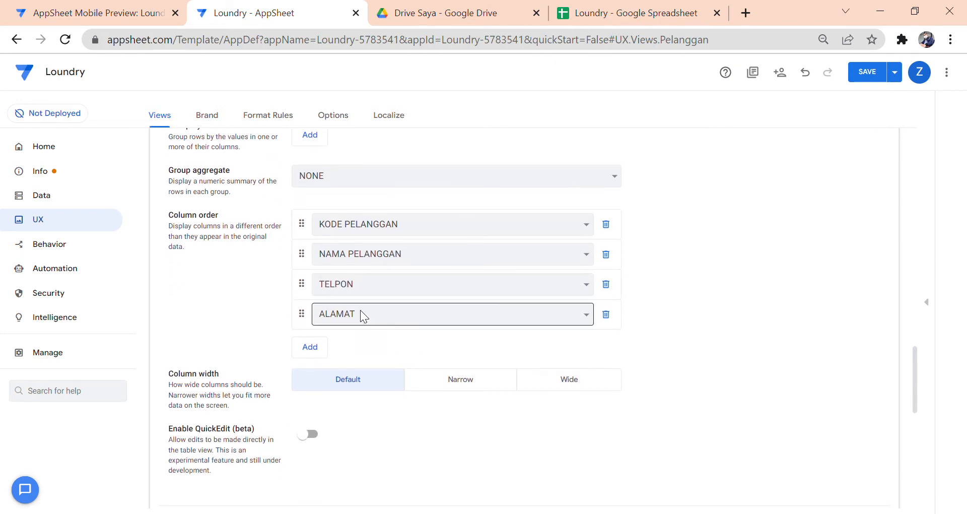
left_click(309, 347)
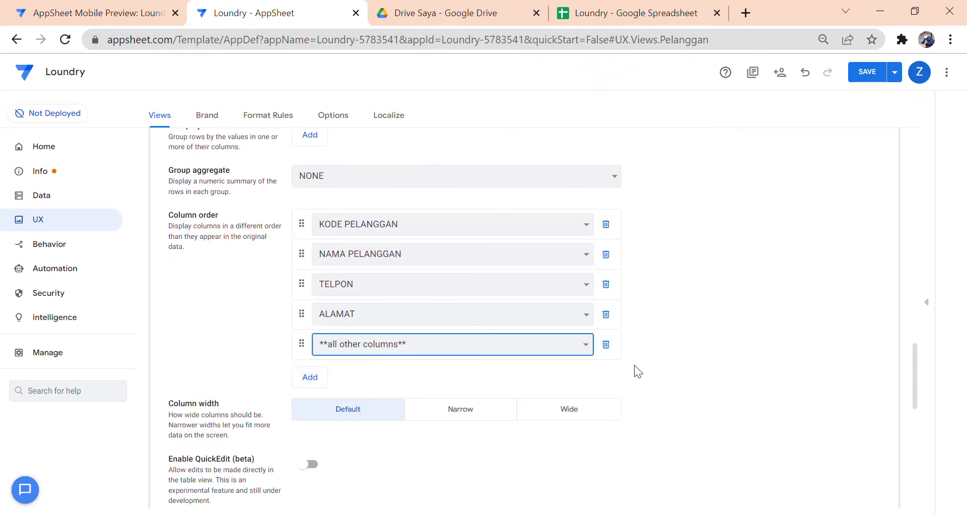
left_click(606, 344)
scroll(463, 327, "down", 1)
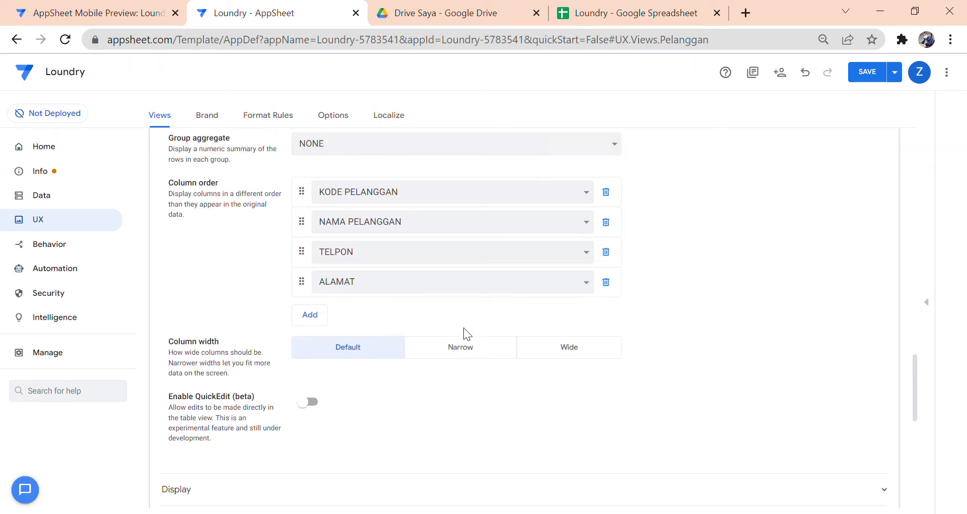
scroll(464, 327, "up", 10)
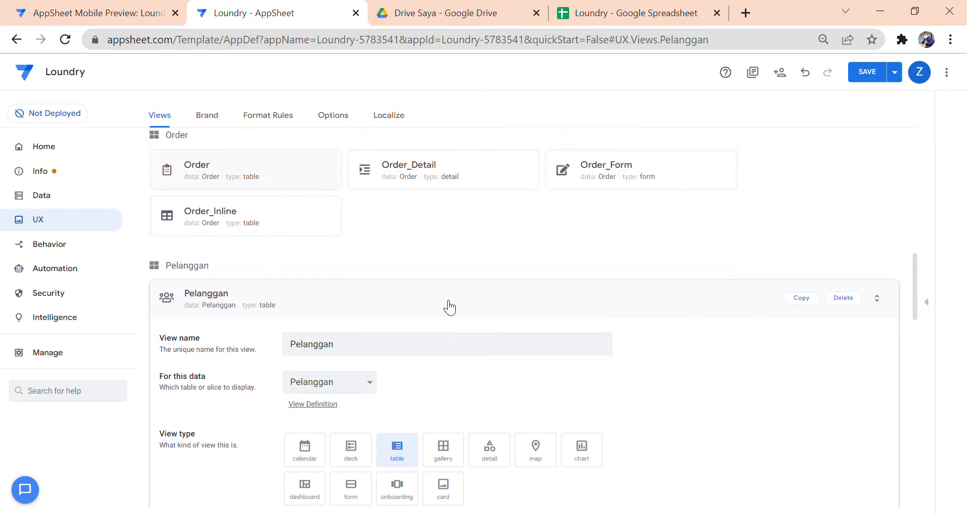
left_click(450, 307)
- Open the Menu card view and check the image area of its photo layout
scroll(450, 308, "up", 6)
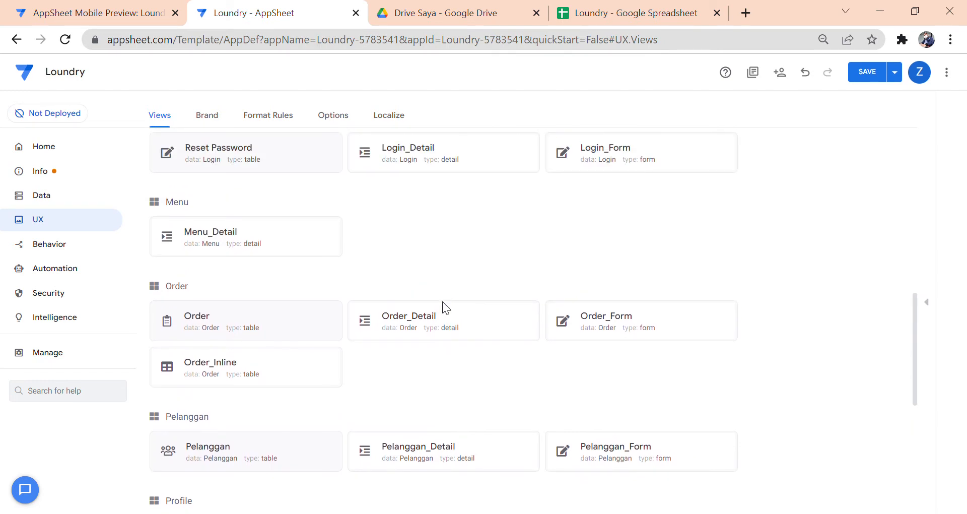
scroll(443, 302, "up", 7)
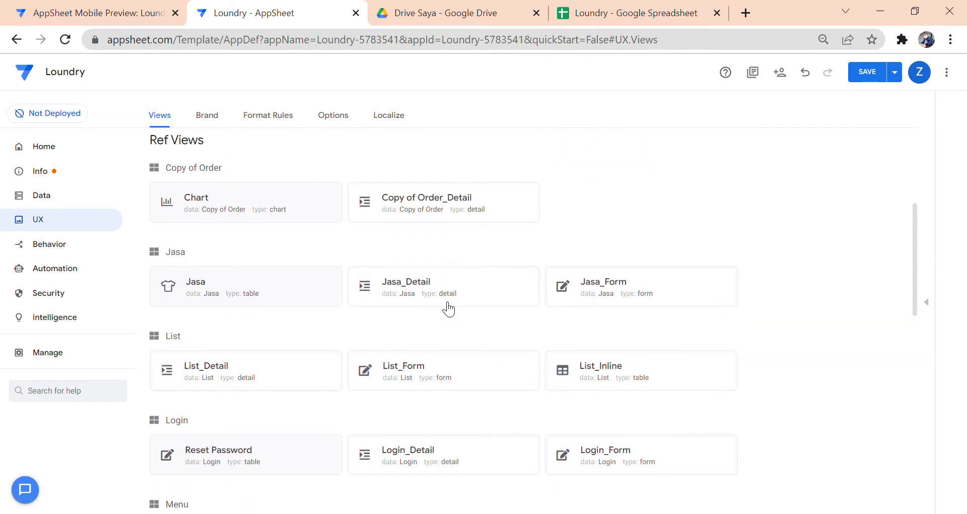
scroll(443, 303, "down", 12)
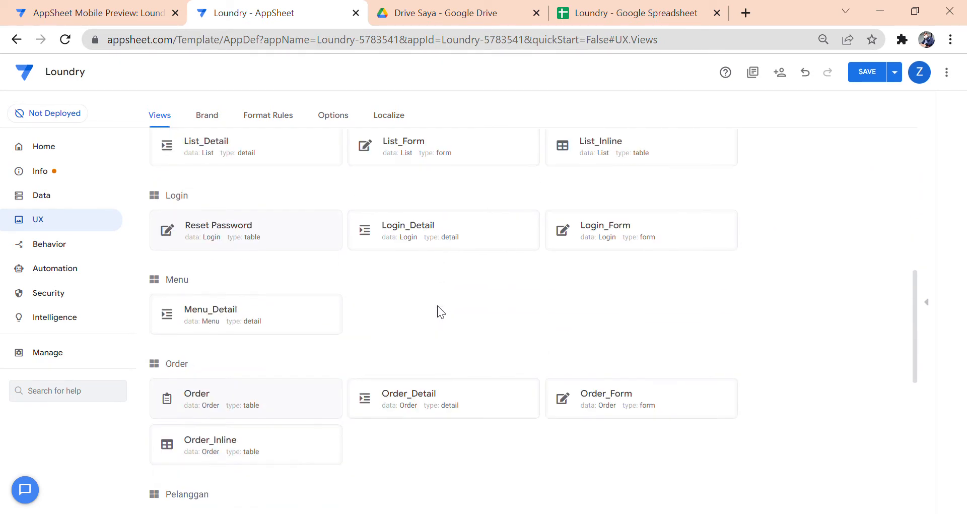
scroll(436, 302, "down", 5)
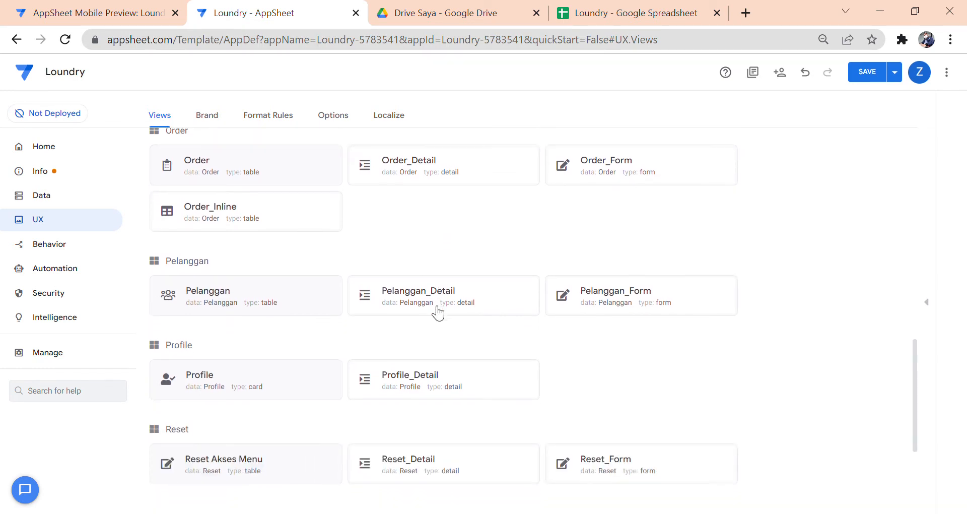
left_click(328, 366)
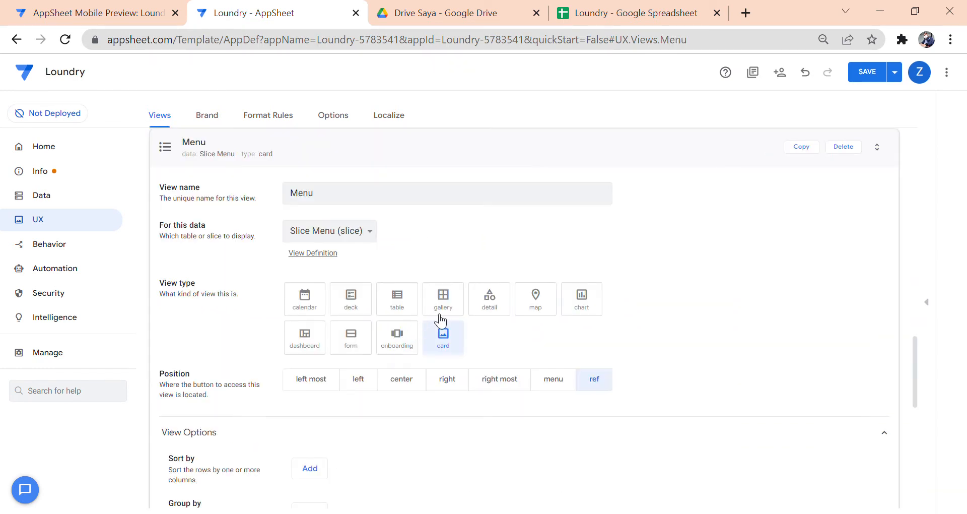
scroll(489, 214, "down", 2)
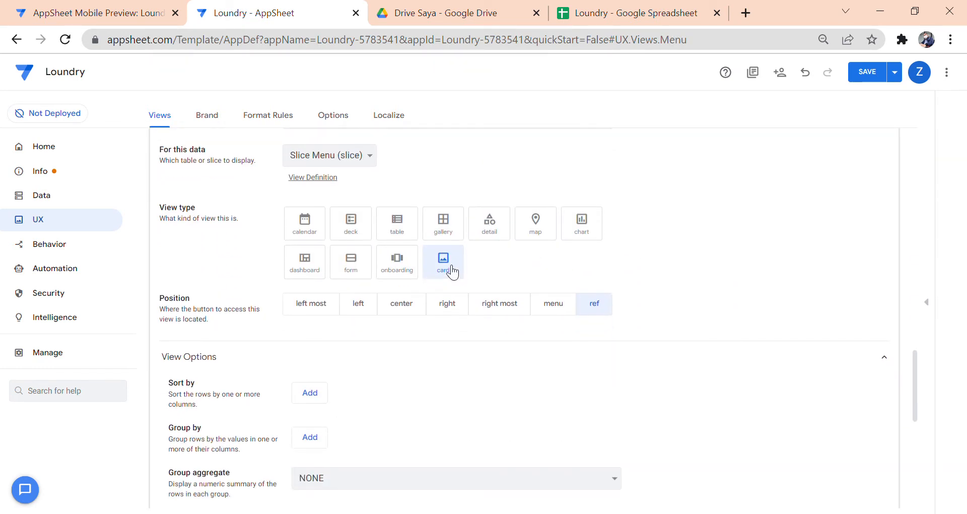
scroll(450, 274, "down", 5)
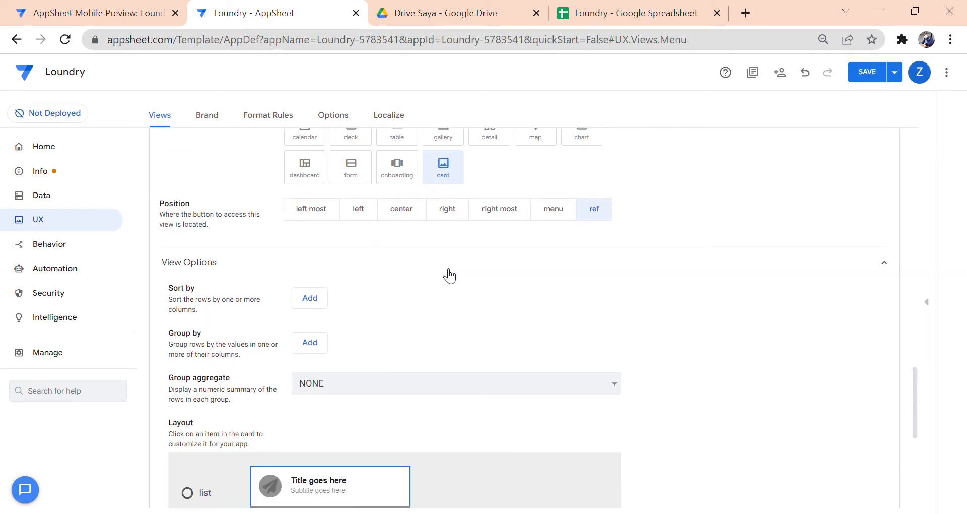
scroll(450, 276, "down", 2)
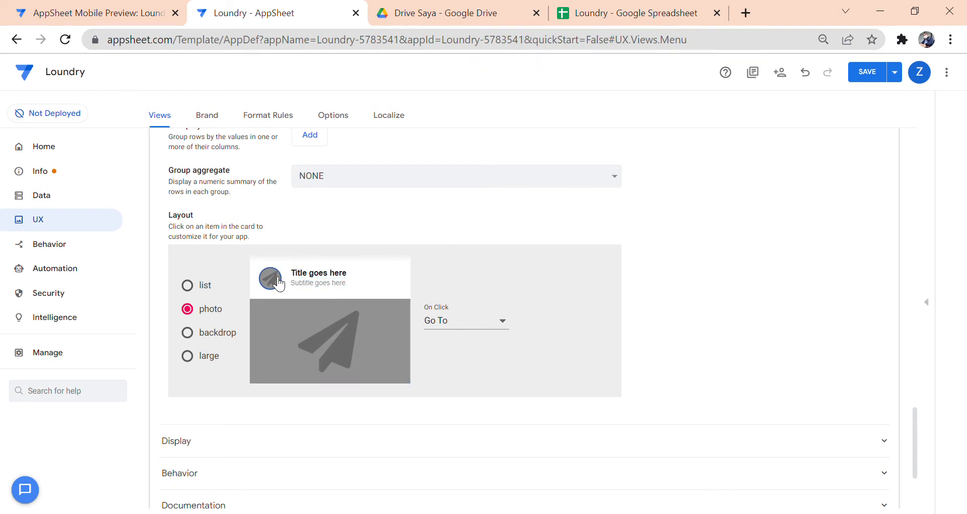
left_click(329, 348)
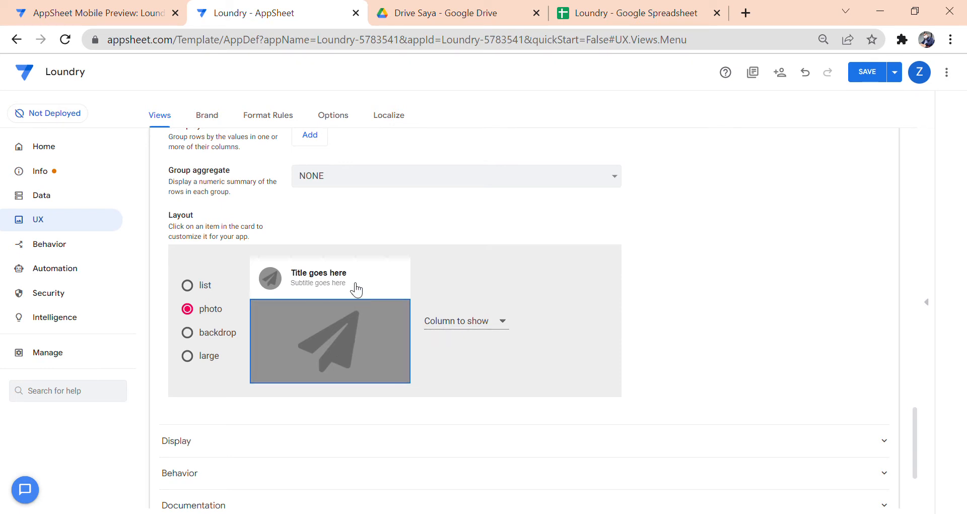
left_click(136, 12)
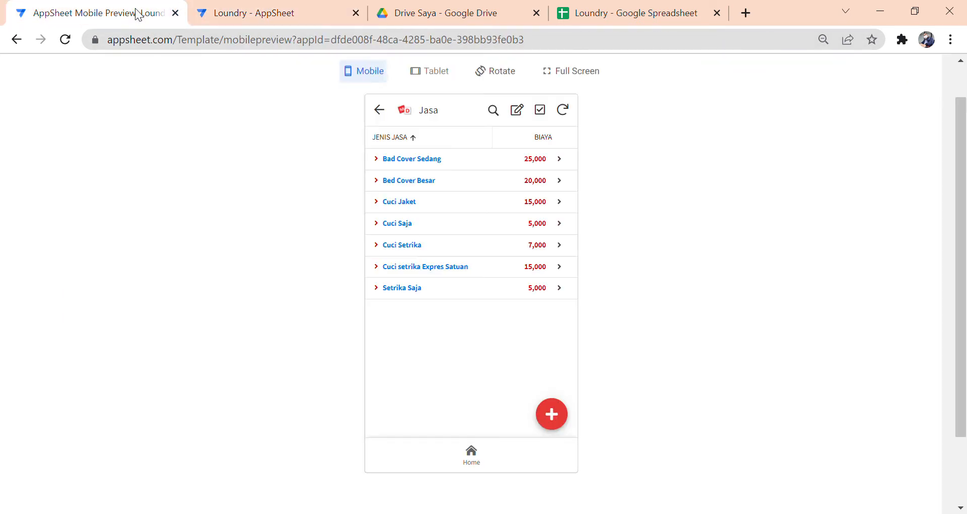
- Review the Home menu cards in the preview, then return to the Menu view's photo-layout settings
left_click(472, 456)
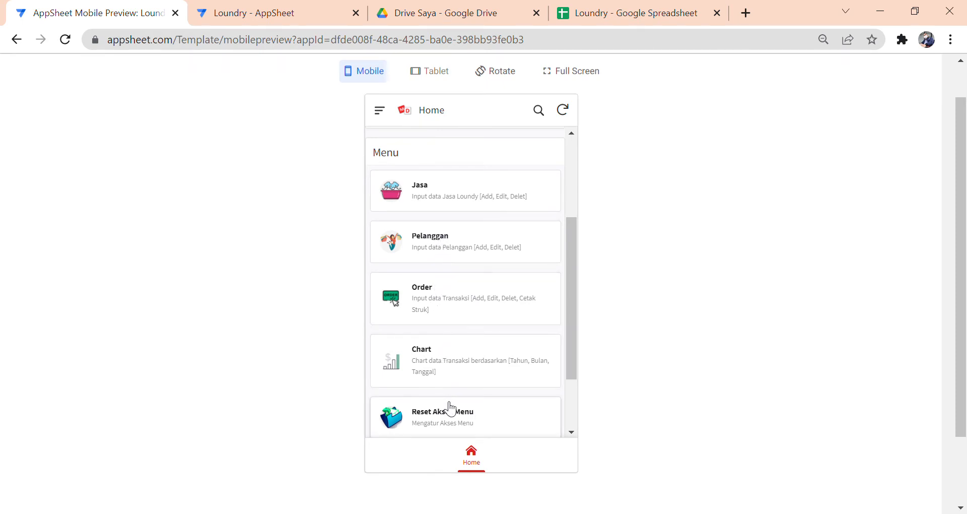
scroll(449, 408, "down", 2)
scroll(441, 332, "up", 1)
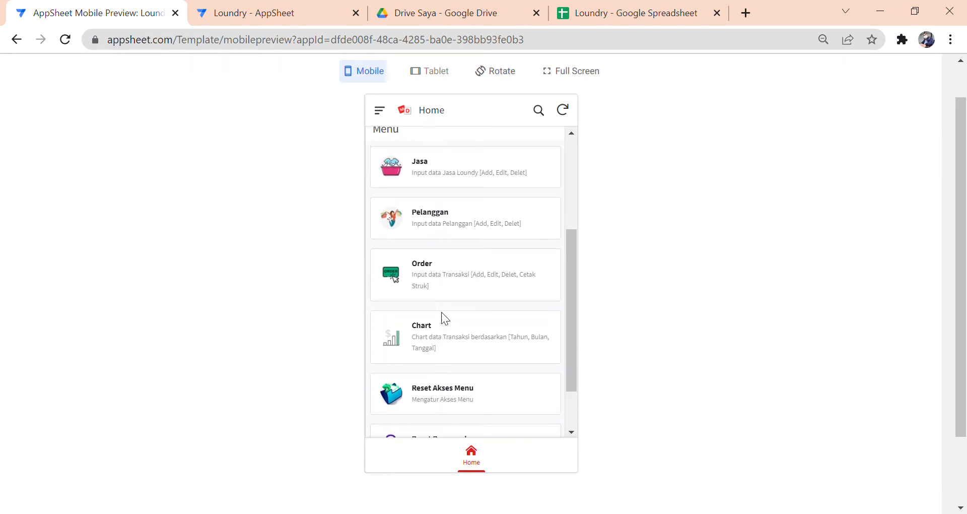
scroll(442, 315, "up", 2)
scroll(440, 292, "down", 1)
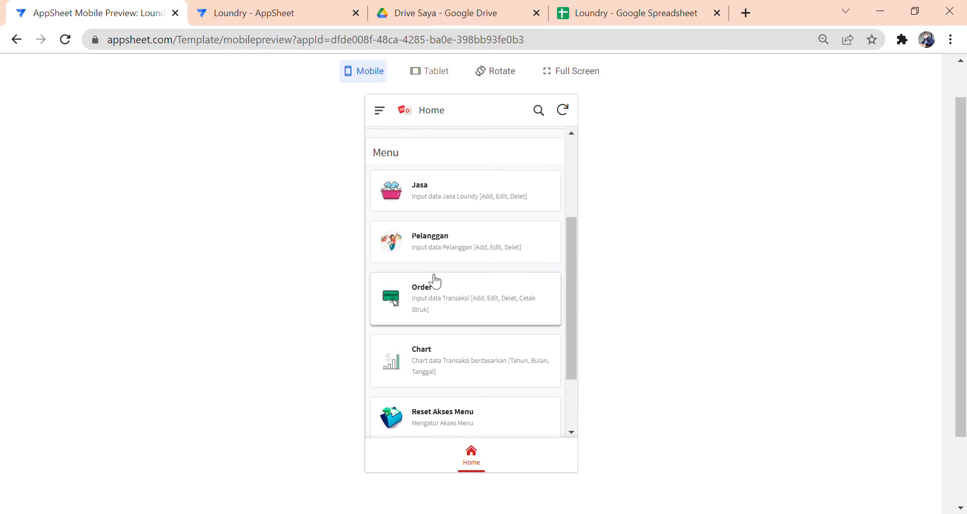
left_click(278, 16)
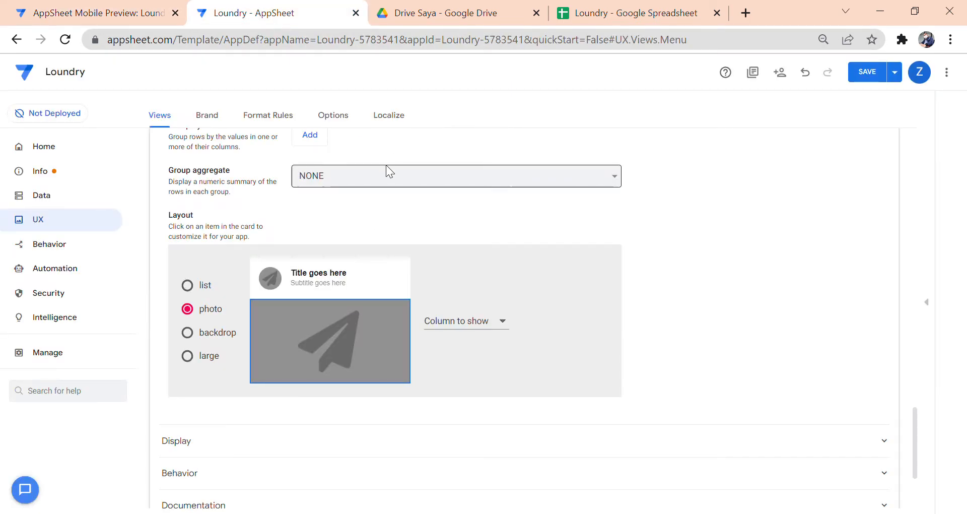
- Collapse the Menu view and open Slice Menu under Data > Slices
scroll(415, 207, "up", 6)
scroll(414, 246, "up", 3)
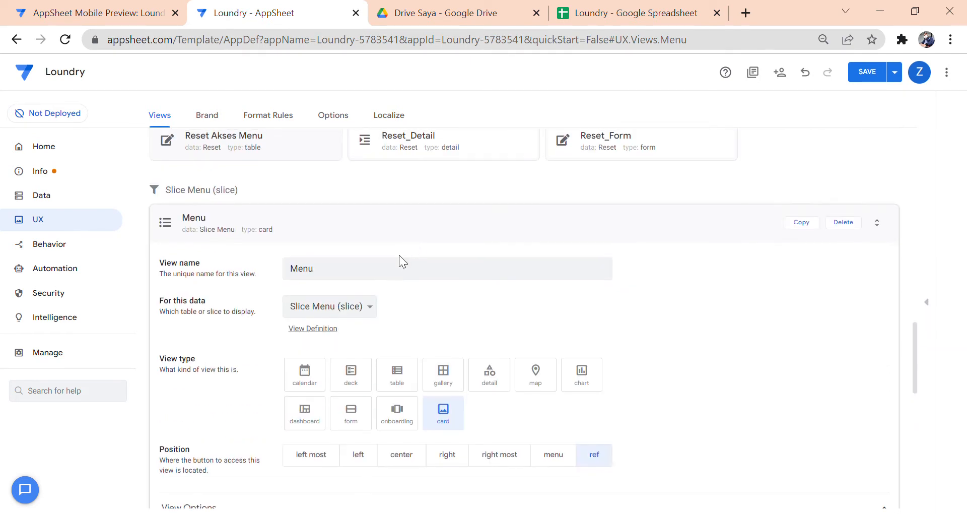
left_click(411, 234)
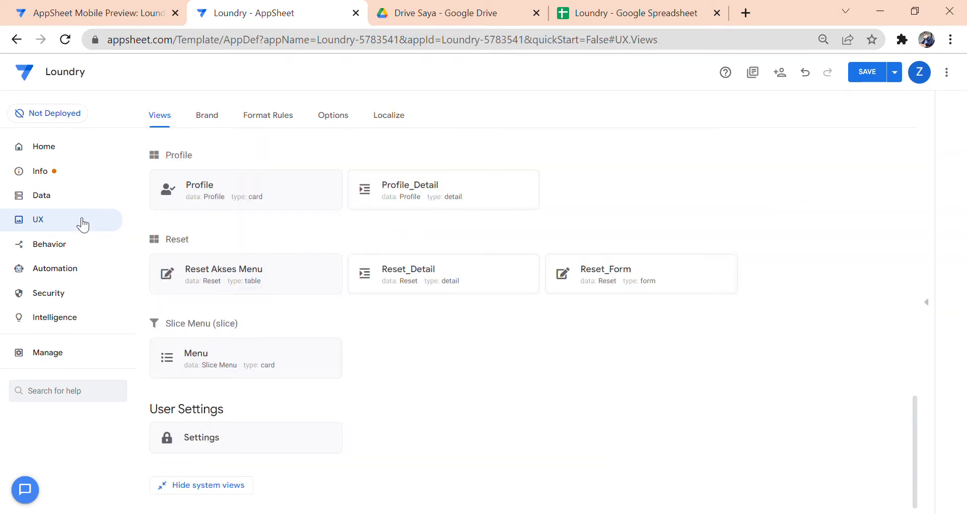
left_click(79, 199)
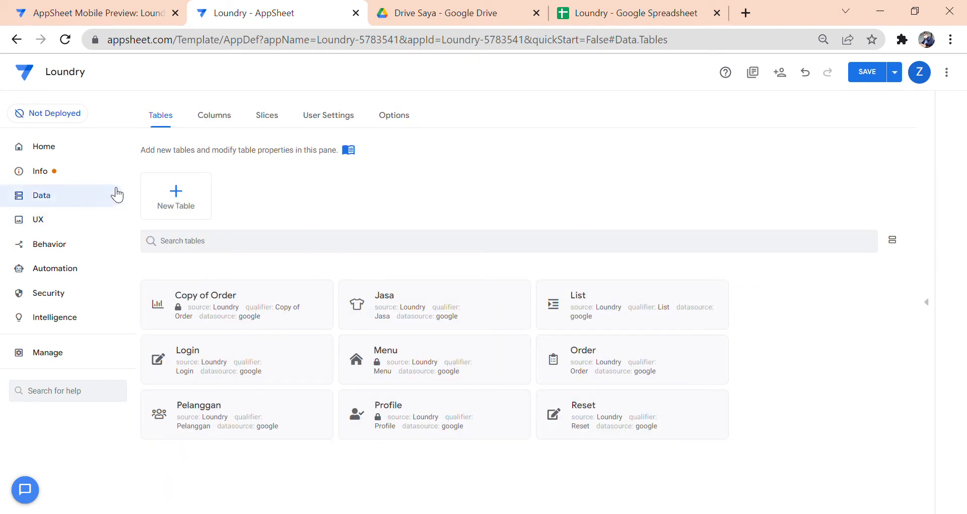
left_click(267, 116)
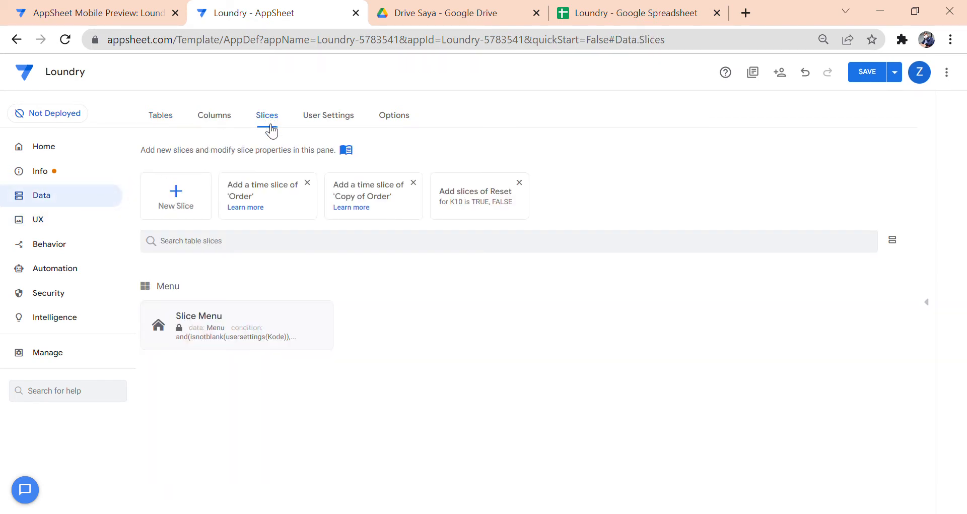
left_click(273, 322)
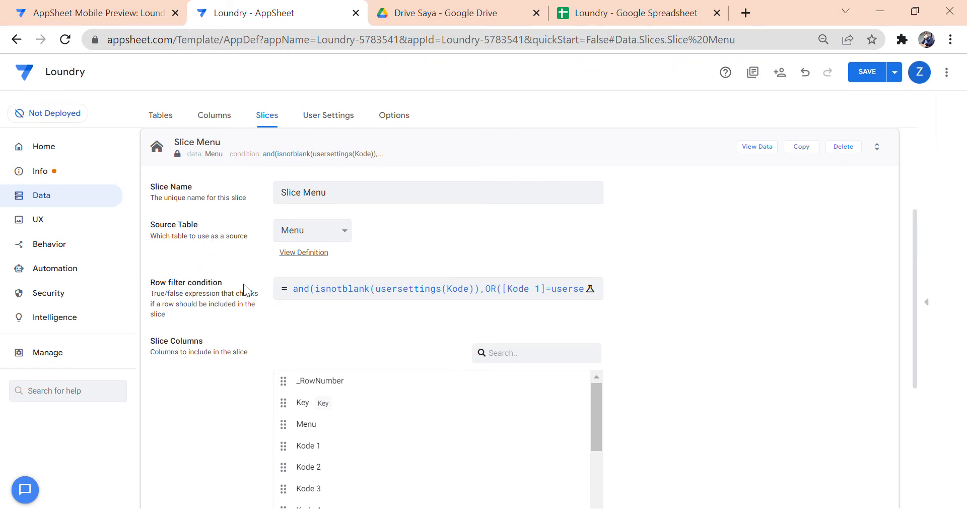
- Review Slice Menu's row filter matching Kode 1–10 to usersettings(Kode), leaving it unchanged
left_click(346, 294)
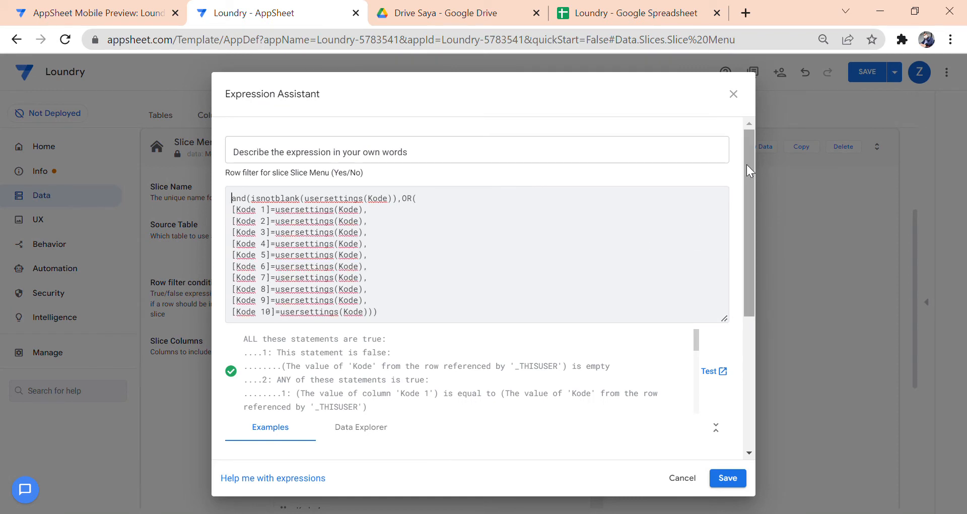
mouse_move(749, 161)
left_mouse_down()
mouse_move(750, 183)
mouse_move(753, 159)
left_mouse_up()
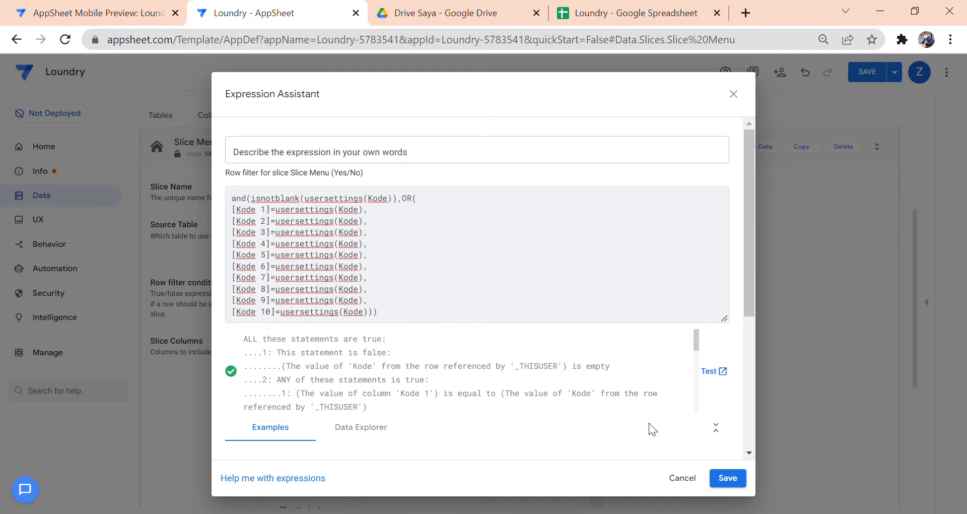
left_click(706, 477)
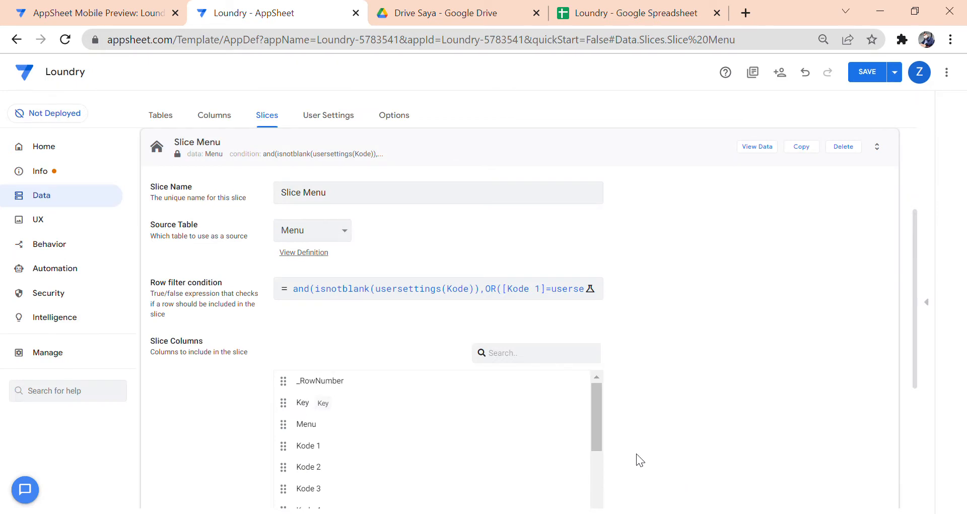
scroll(636, 358, "down", 5)
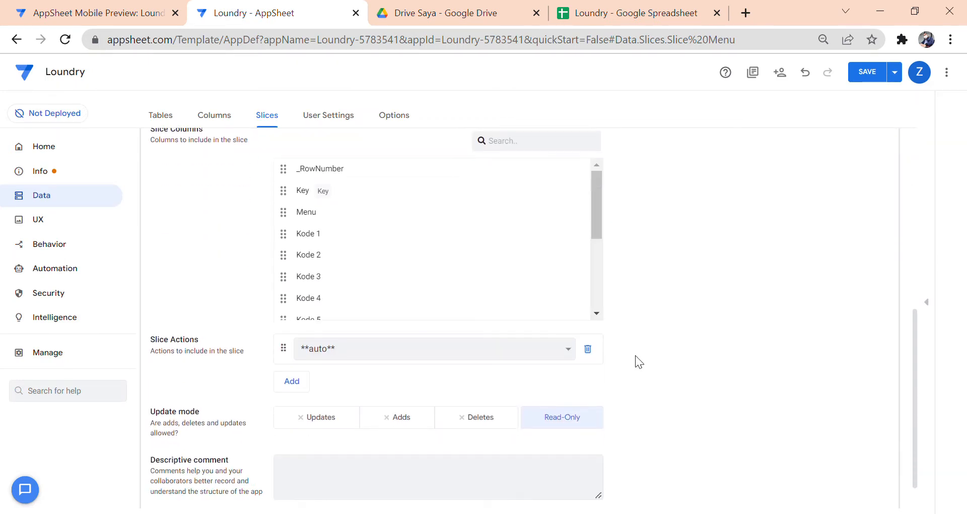
scroll(632, 353, "up", 5)
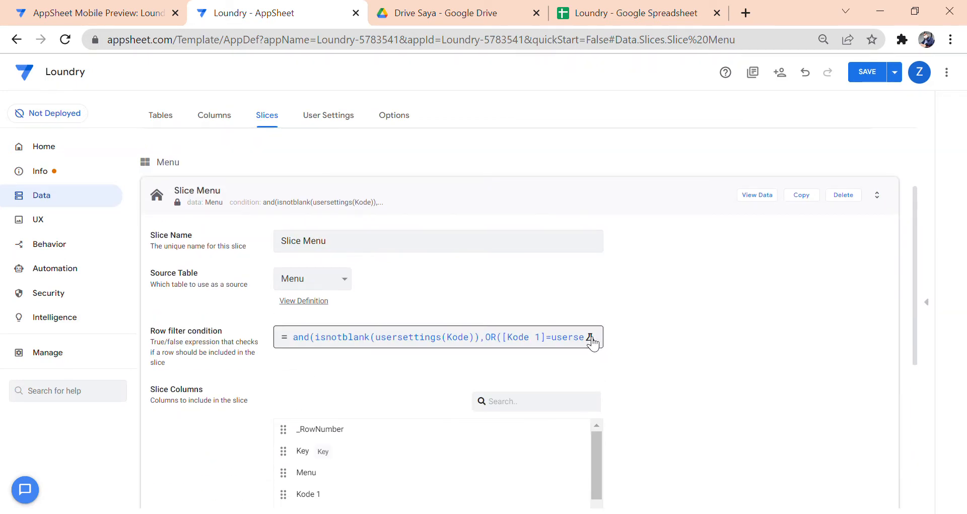
left_click(441, 200)
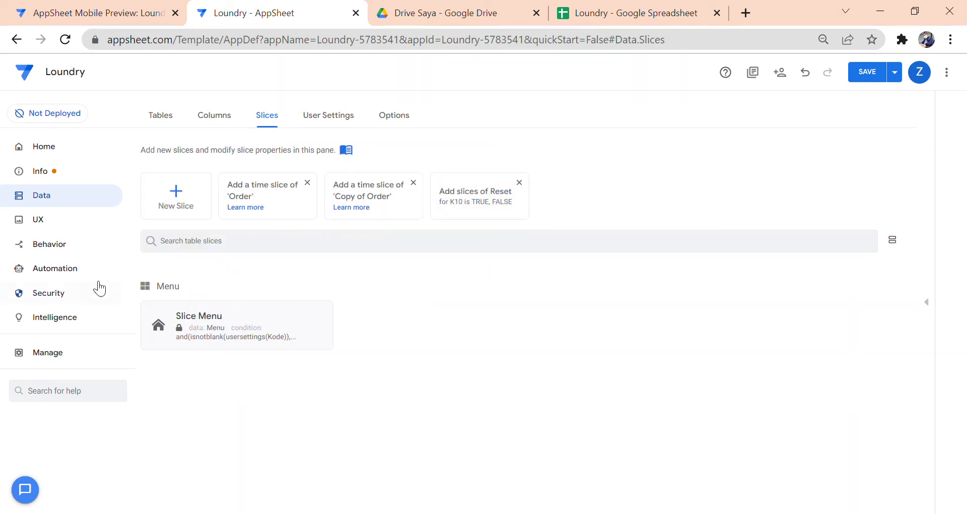
- Confirm the Menu view's 'For this data' source is Slice Menu (slice)
left_click(59, 222)
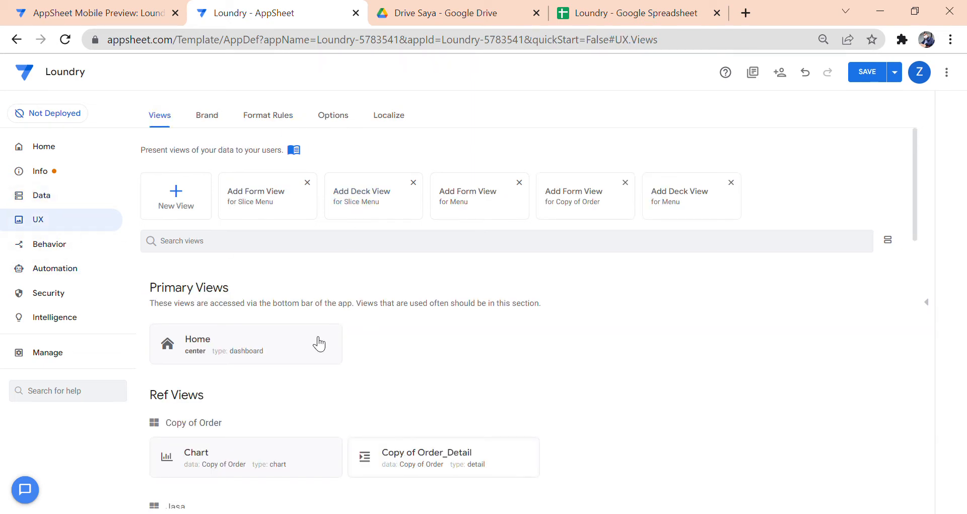
scroll(315, 345, "down", 5)
scroll(313, 345, "down", 8)
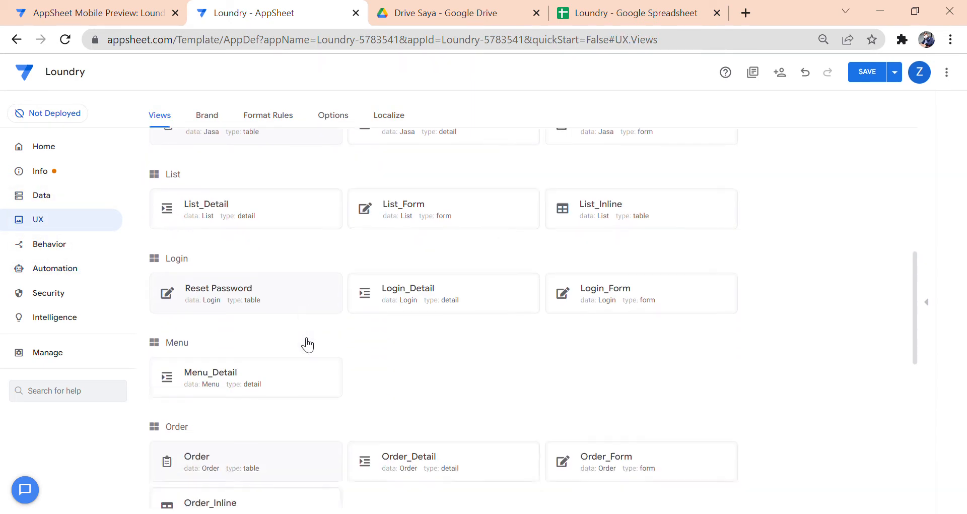
scroll(306, 345, "down", 6)
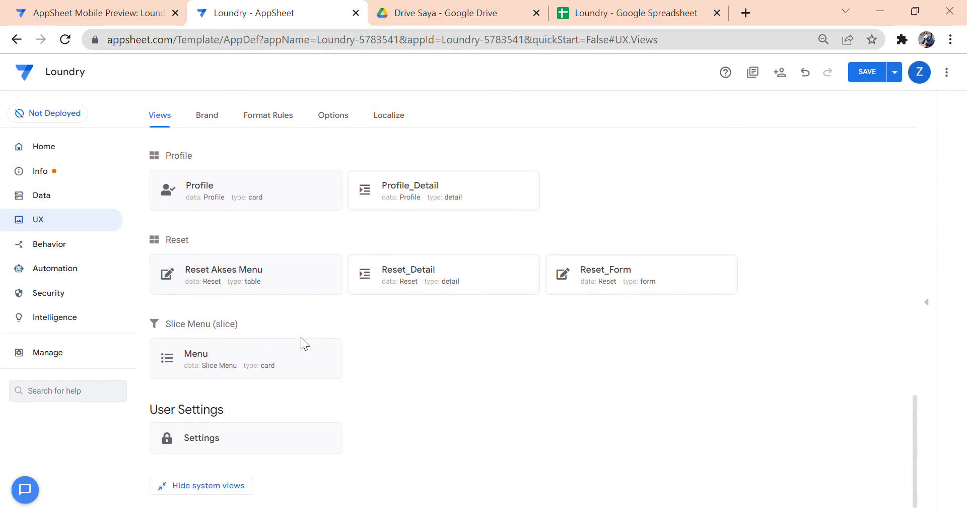
left_click(315, 371)
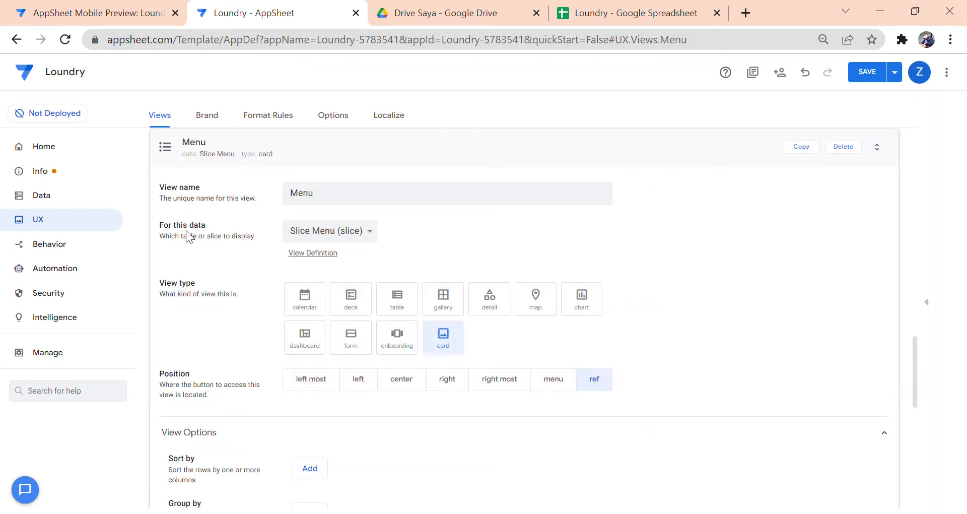
left_click(371, 234)
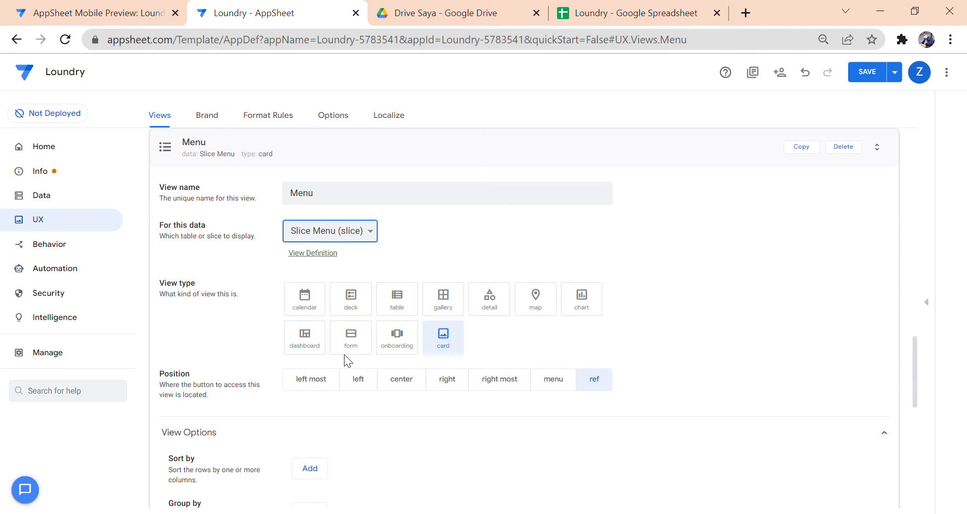
left_click(407, 252)
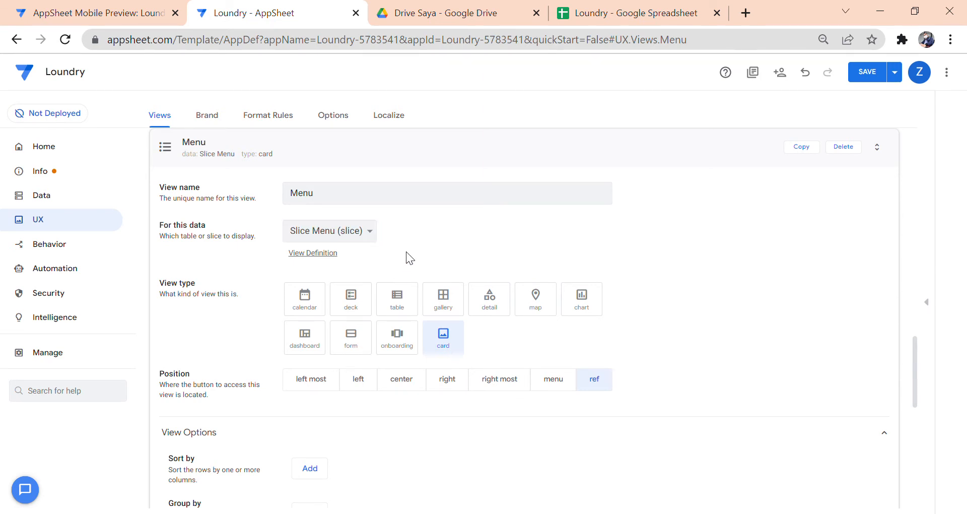
- Collapse the Menu view and bring up the Loundry spreadsheet's Menu sheet
scroll(416, 263, "up", 3)
left_click(375, 296)
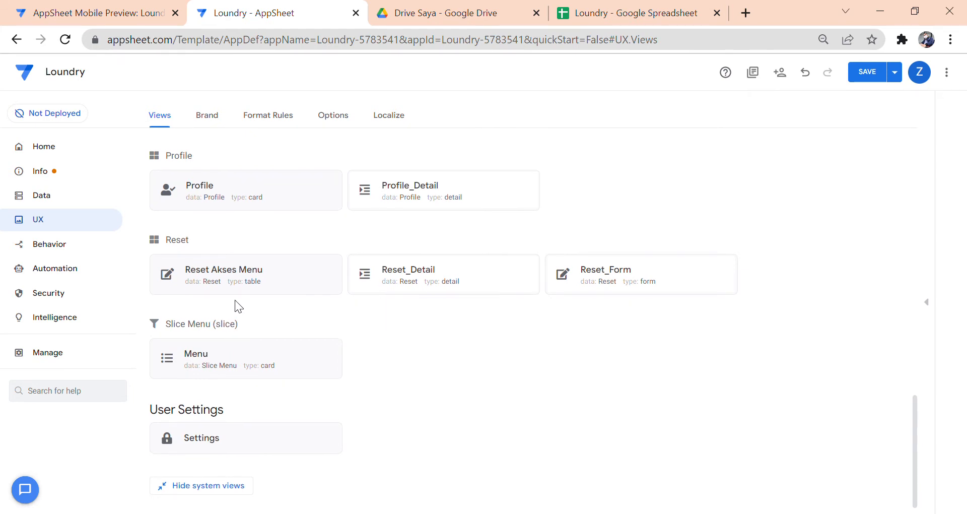
scroll(239, 293, "up", 2)
scroll(239, 292, "up", 3)
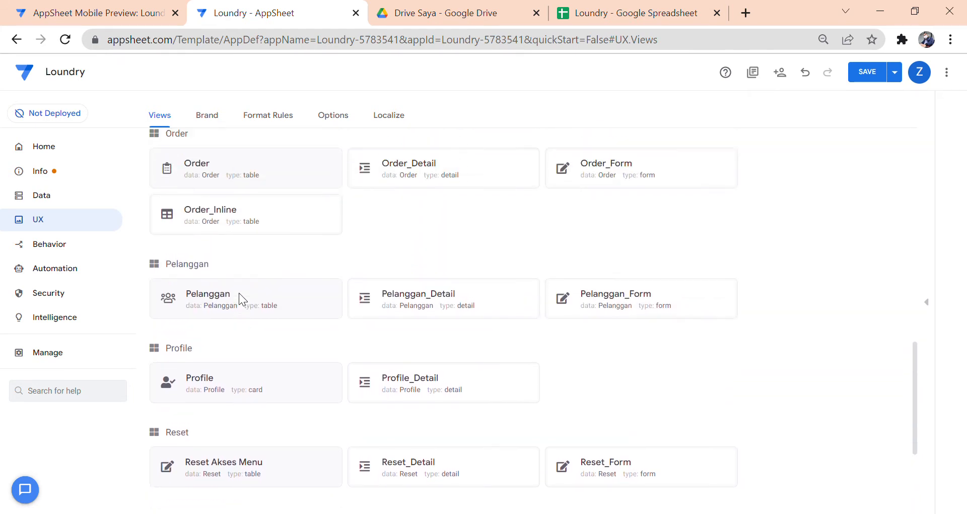
left_click(610, 20)
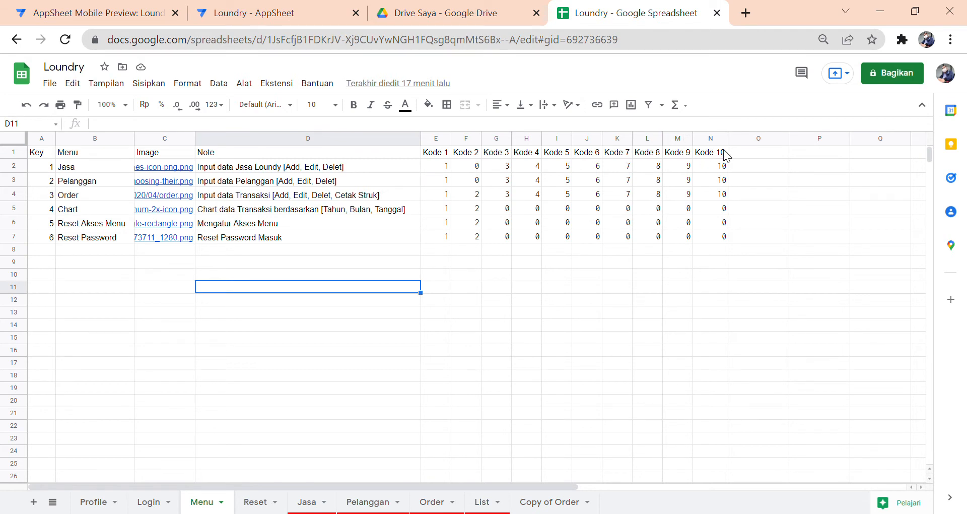
- Check the Menu sheet's Kode 1 formula for Jasa in E2 (=Reset!M2)
left_click(151, 502)
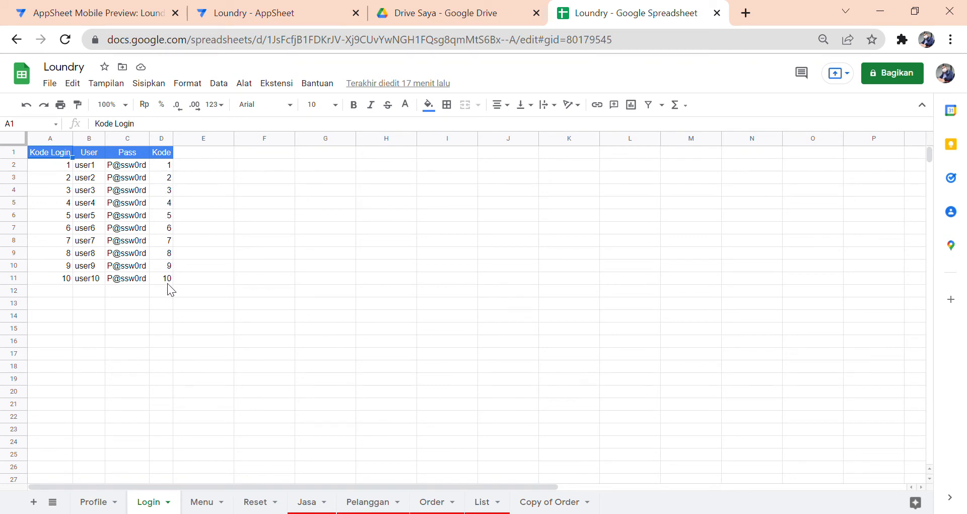
left_click(207, 504)
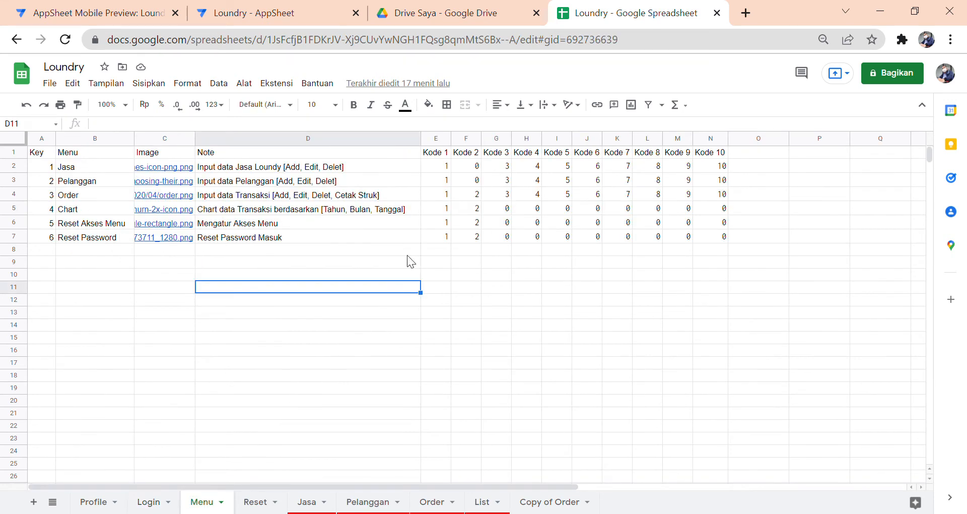
left_click(437, 168)
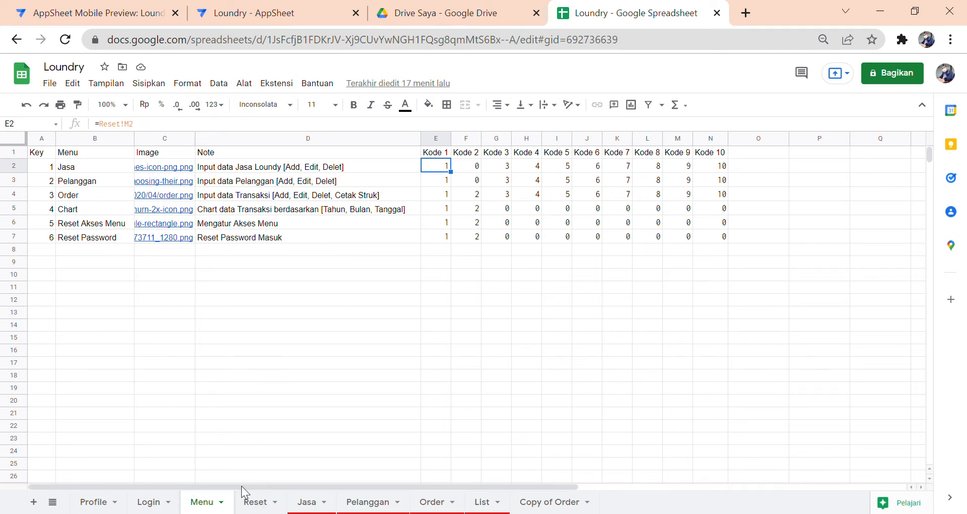
- On the Reset sheet, inspect K1 in C2 and the =if(C2=true;1;0) formula in M2
left_click(262, 501)
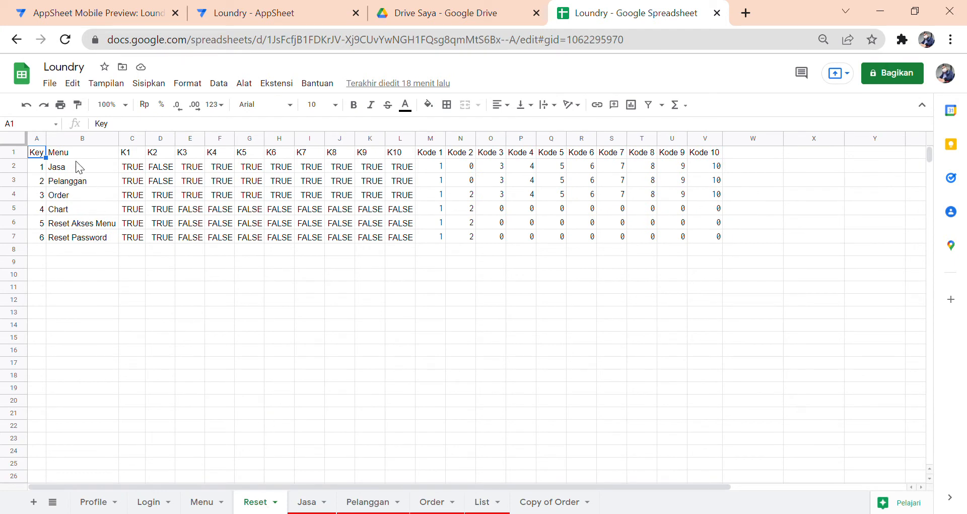
left_click(202, 502)
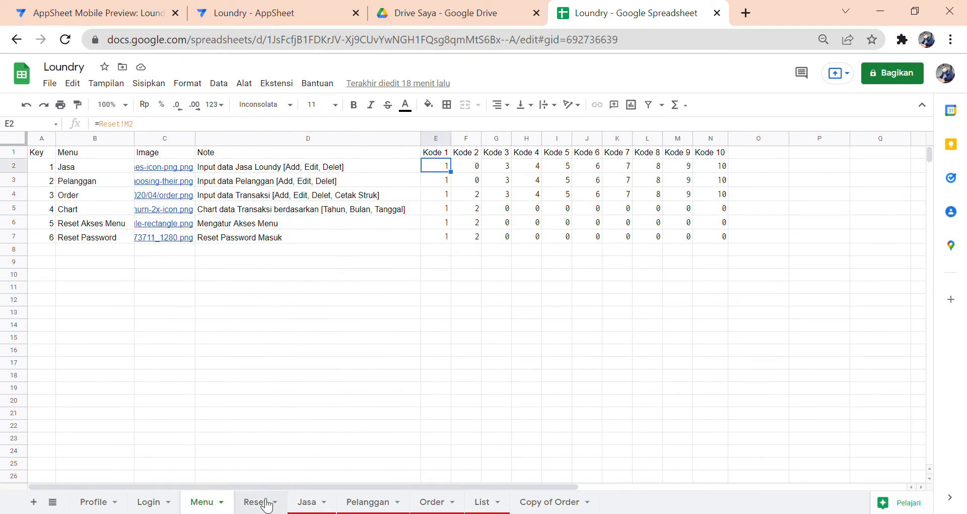
left_click(267, 503)
left_click(214, 505)
left_click(256, 502)
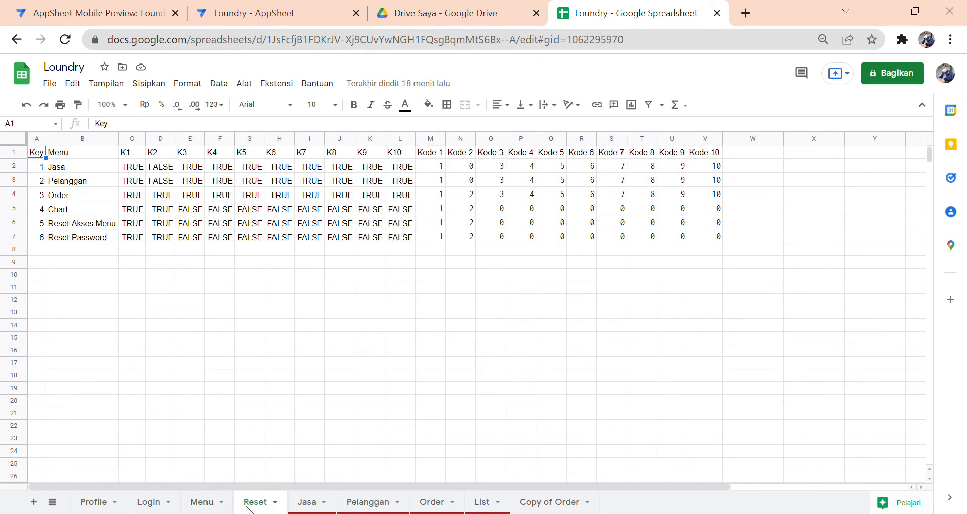
left_click(215, 503)
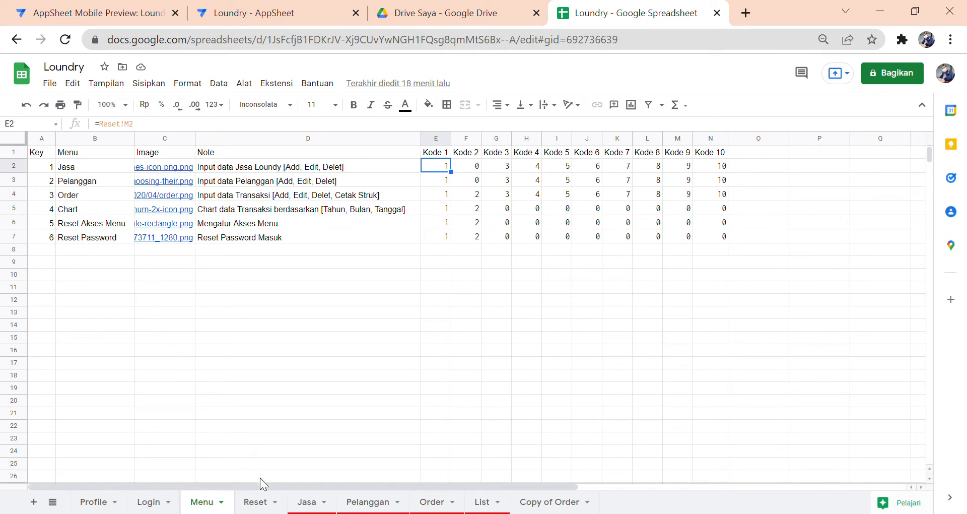
left_click(259, 502)
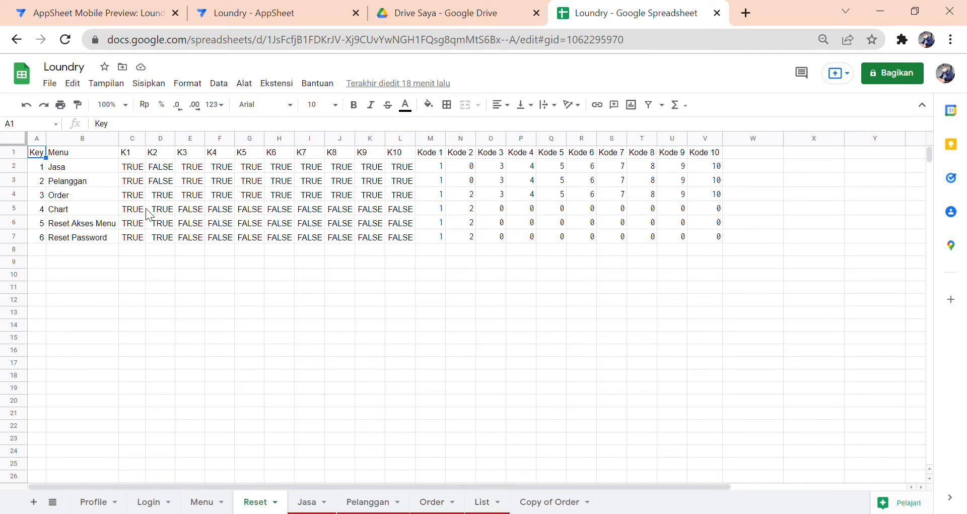
left_click(139, 172)
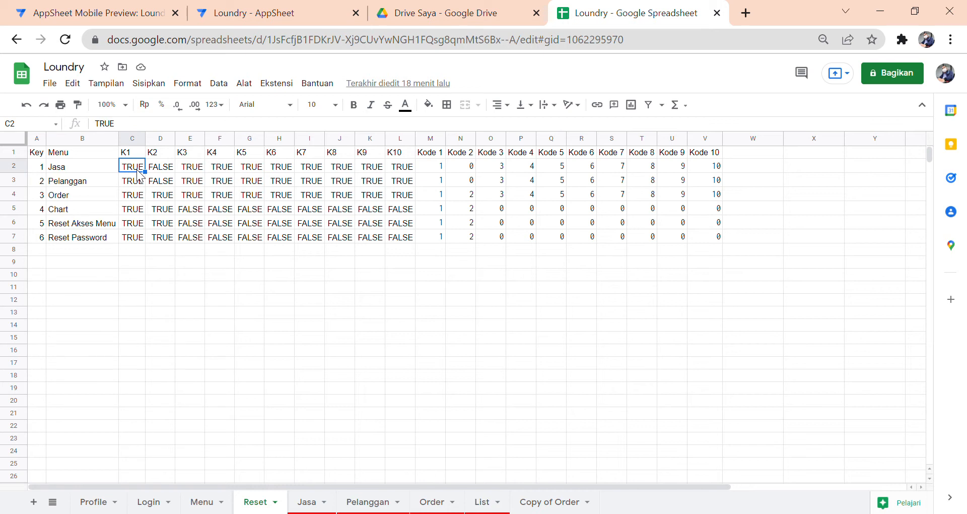
left_click(434, 167)
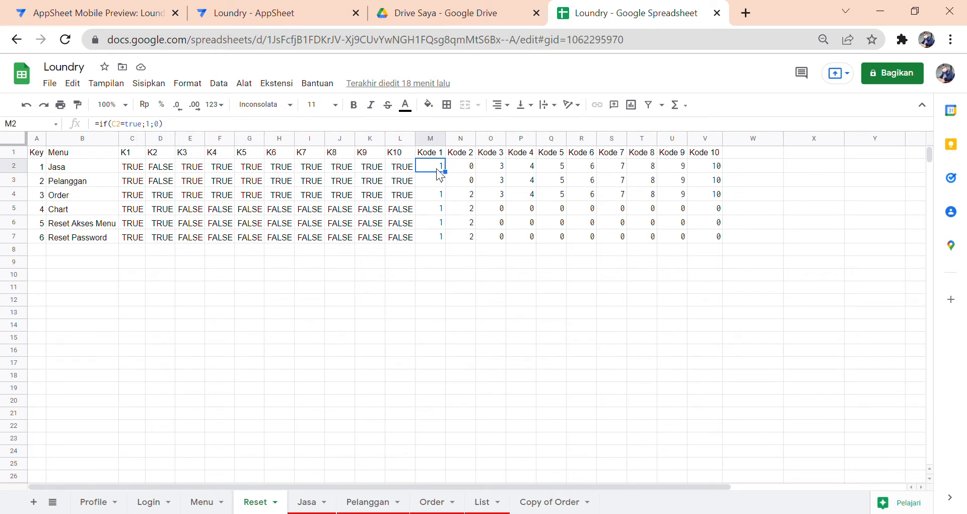
- Review the Reset sheet's Kode formulas in N2, O7 and column M without changes
left_click(460, 167)
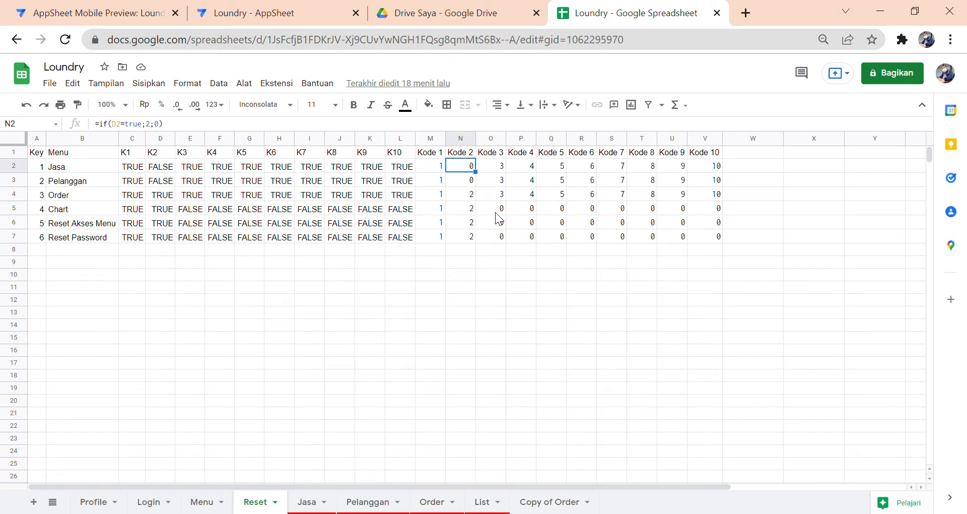
left_click(496, 237)
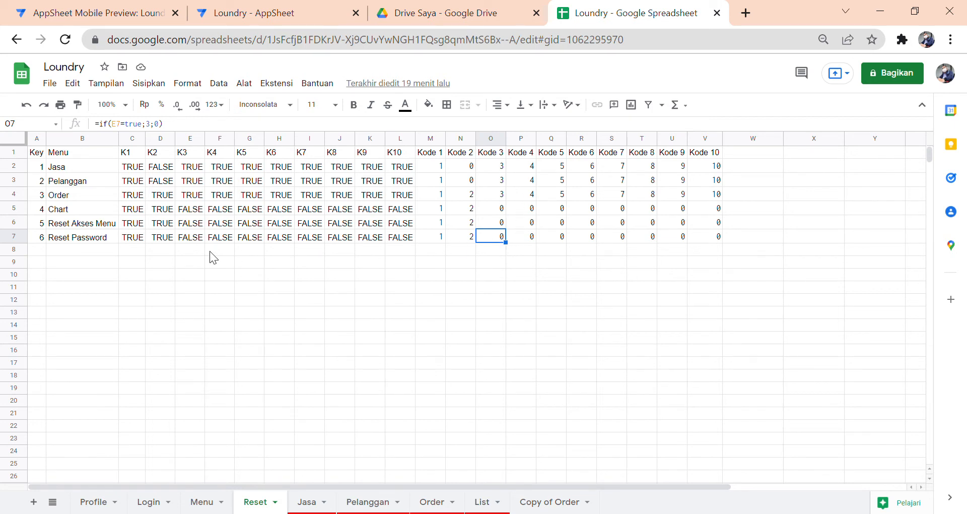
left_click(198, 239)
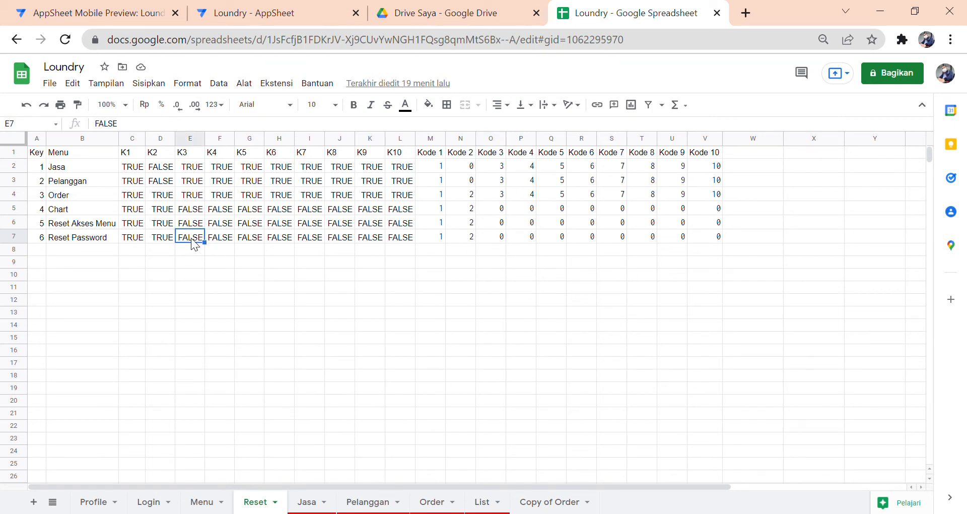
left_click(504, 237)
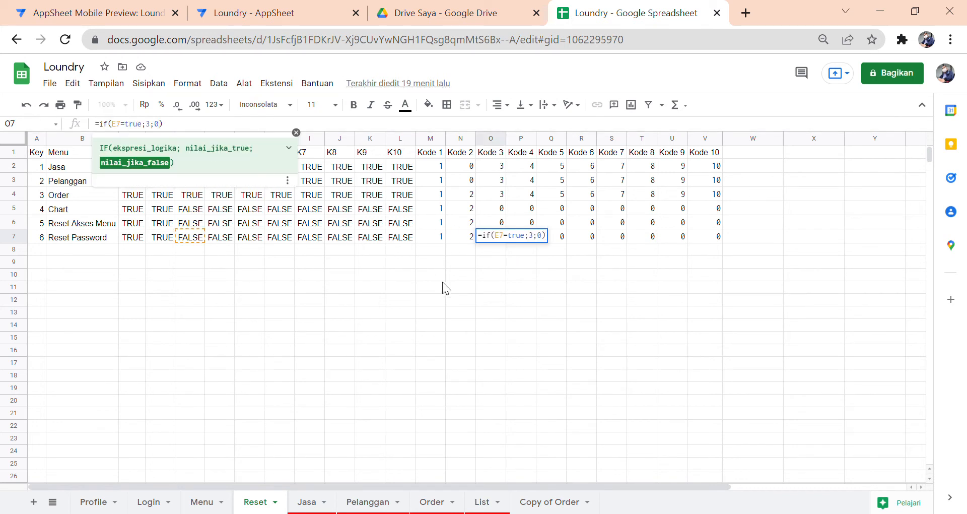
key("Escape")
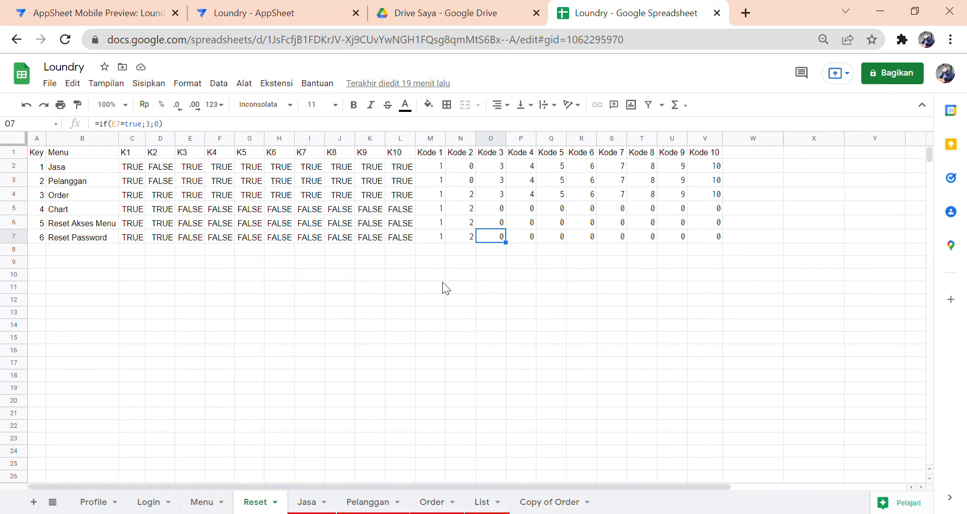
left_click(437, 168)
left_click(439, 185)
left_click(433, 197)
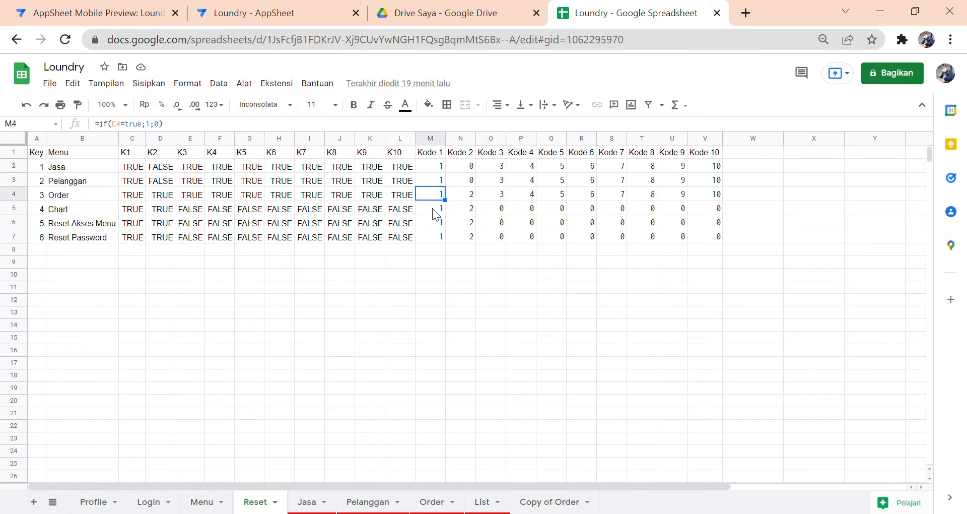
left_click(433, 209)
left_click(433, 222)
left_click(433, 235)
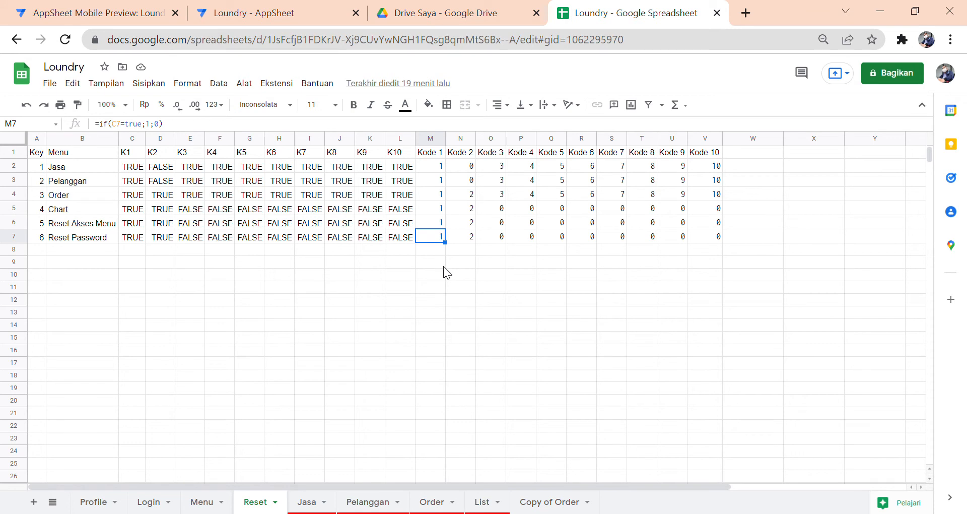
- Set the Menu sheet's E2 Kode 1 formula to reference Reset!M2 so Jasa shows 1
left_click(206, 501)
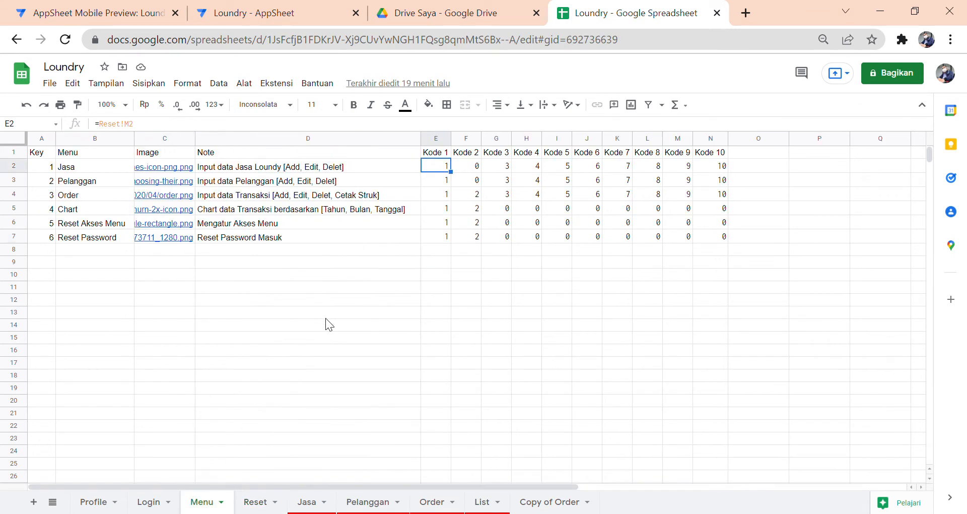
double_click(441, 169)
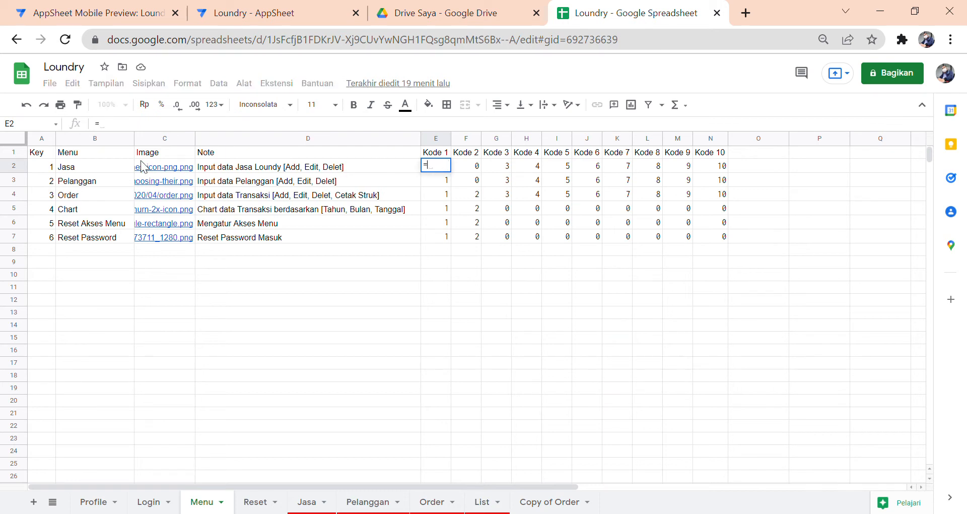
left_click(271, 506)
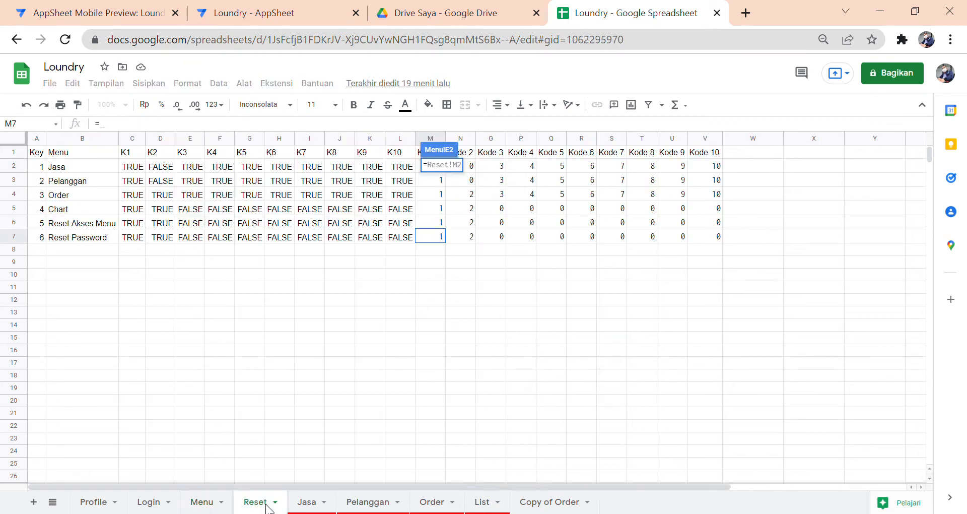
left_click(431, 184)
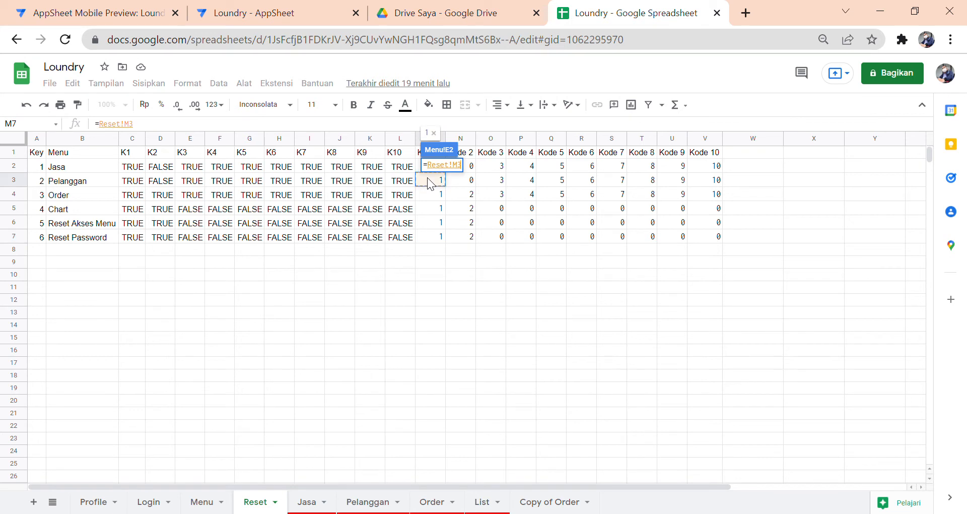
key("Up")
key("Return")
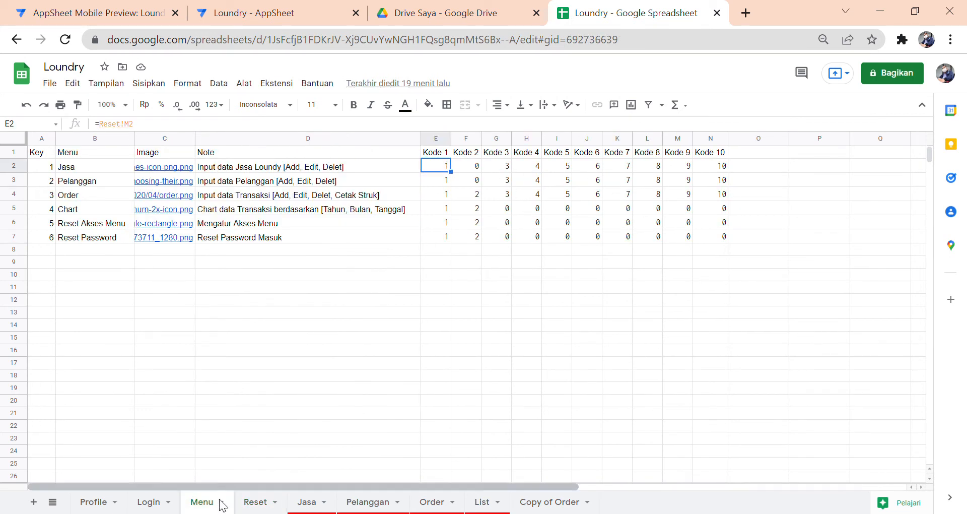
left_click(255, 502)
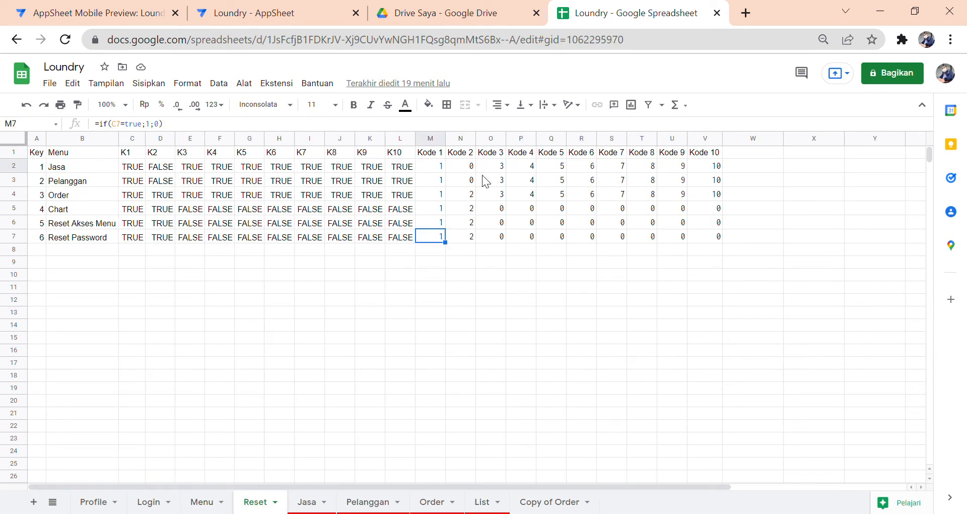
left_click(223, 509)
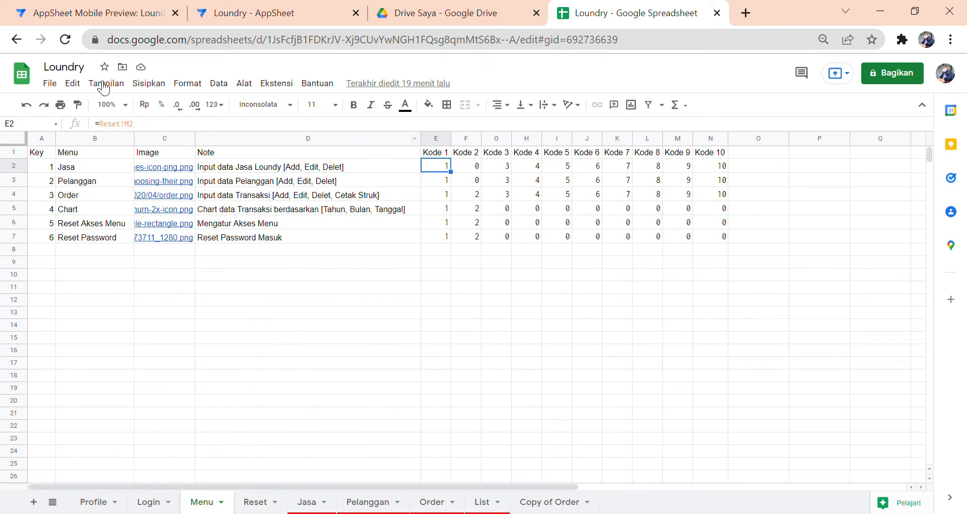
left_click(83, 15)
- In Reset Akses Menu, tick K2 for Jasa and Pelanggan and save the change
scroll(493, 333, "down", 2)
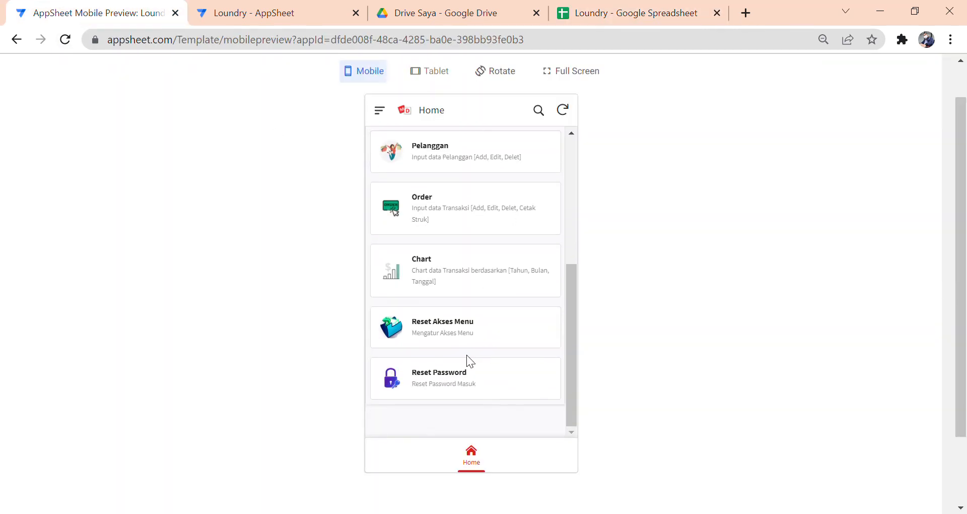
left_click(462, 327)
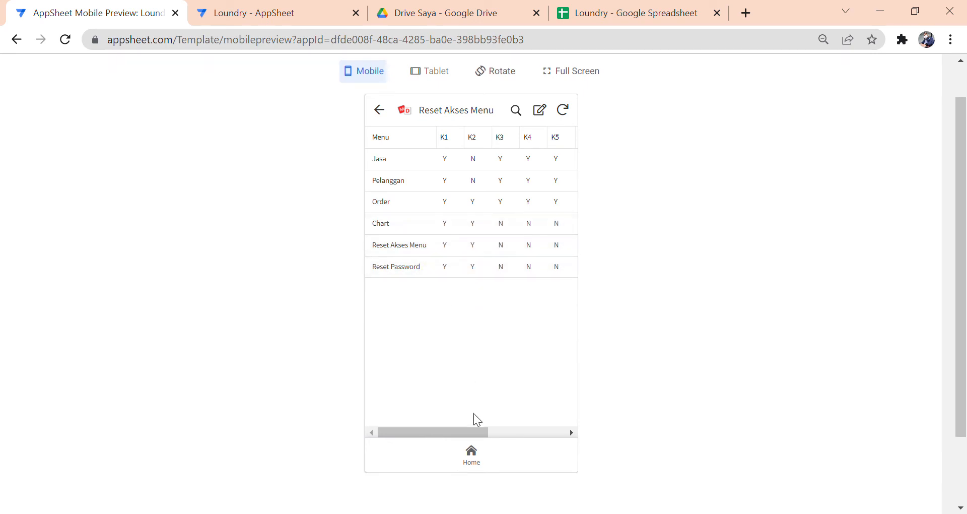
left_click_drag(472, 432, 449, 402)
mouse_move(465, 434)
left_mouse_down()
mouse_move(562, 432)
mouse_move(457, 428)
left_mouse_up()
left_click(542, 118)
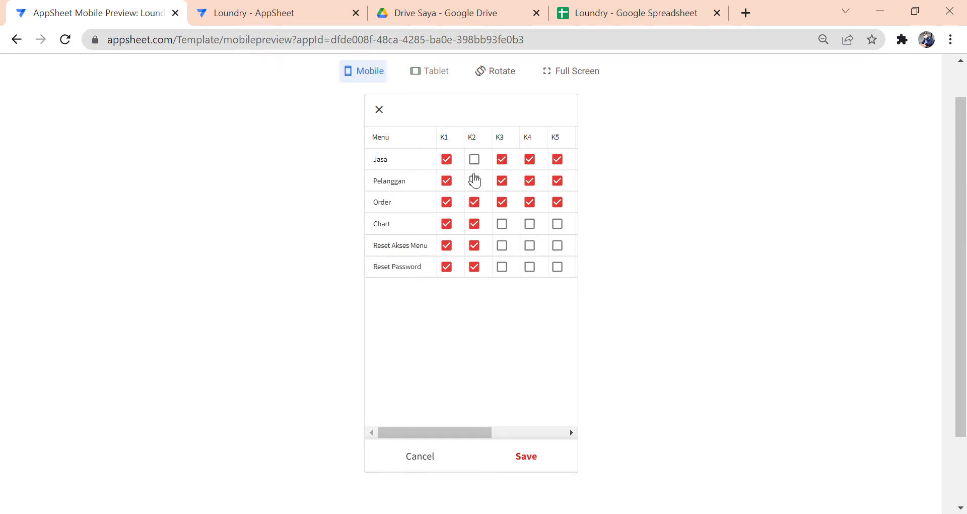
left_click(480, 165)
left_click(480, 185)
left_click(527, 456)
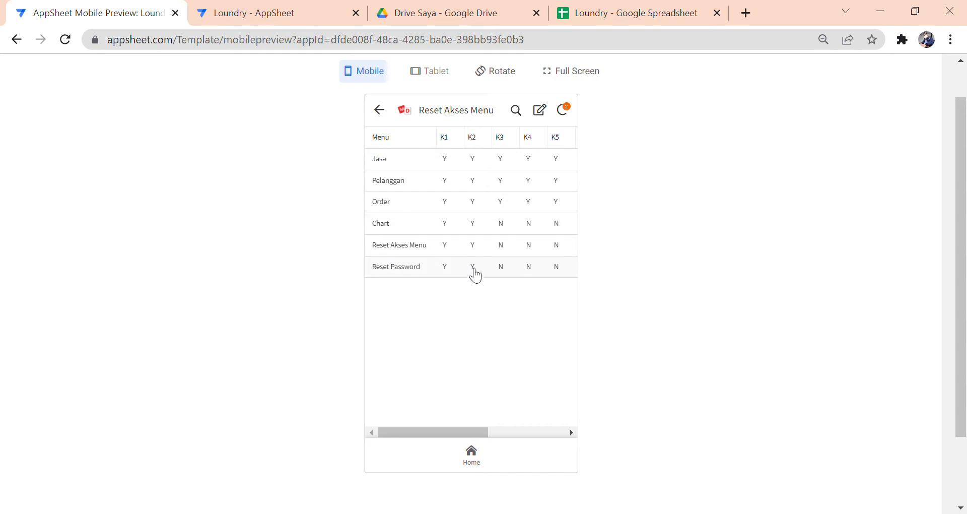
left_click(585, 19)
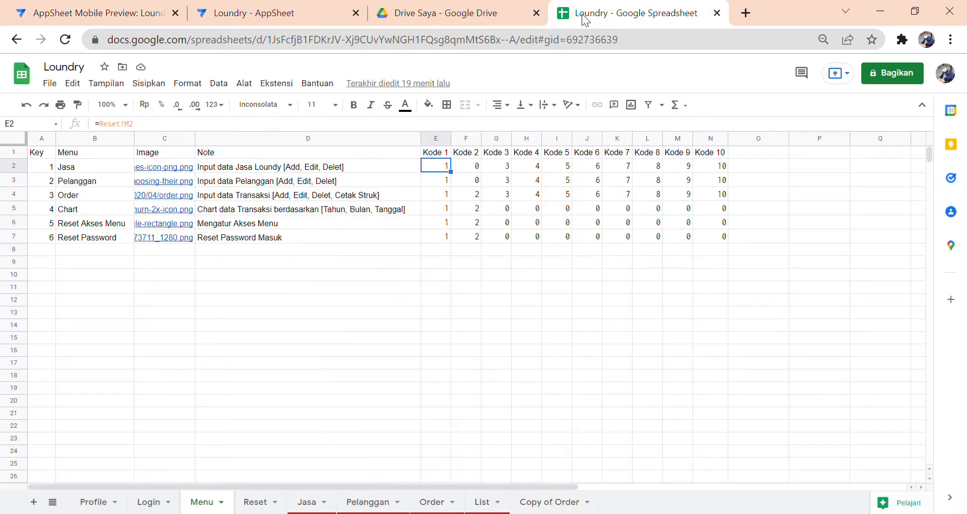
left_click(256, 502)
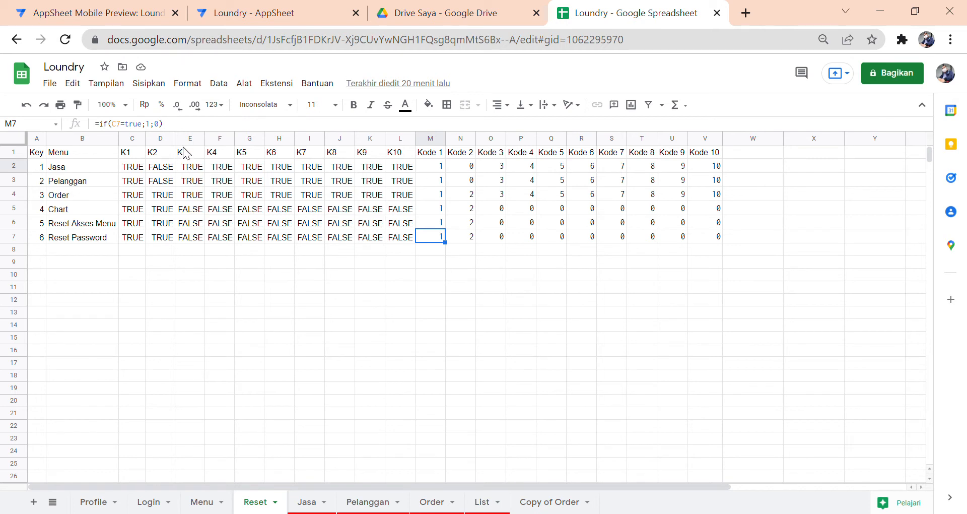
left_click(162, 183)
left_click(184, 300)
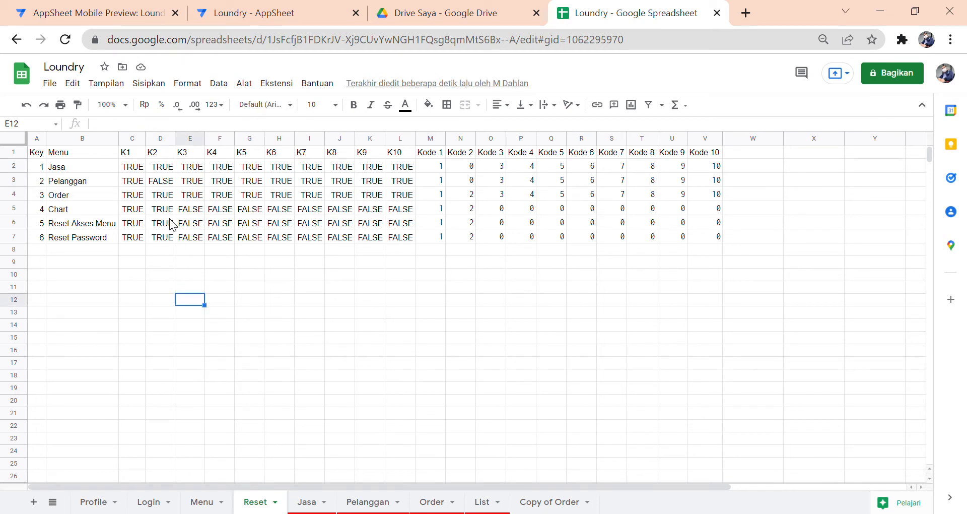
left_click(146, 11)
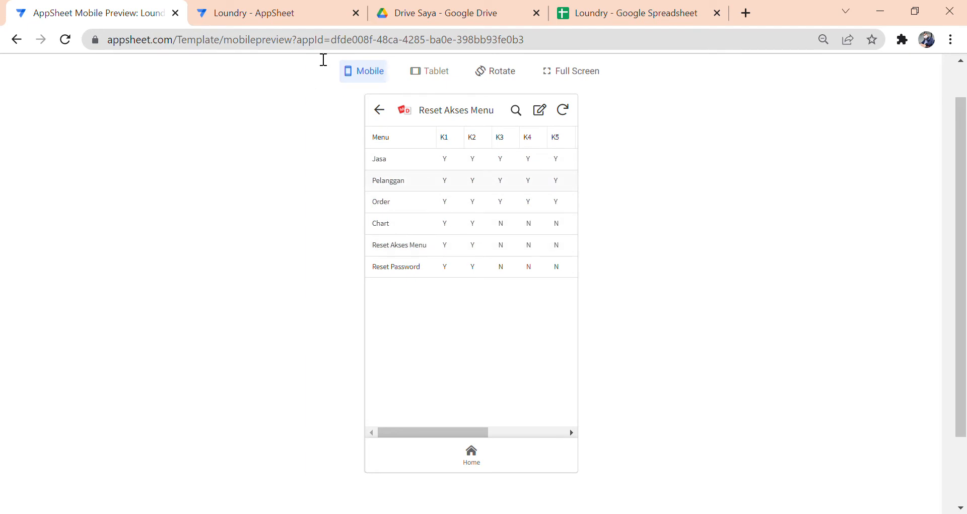
left_click(623, 12)
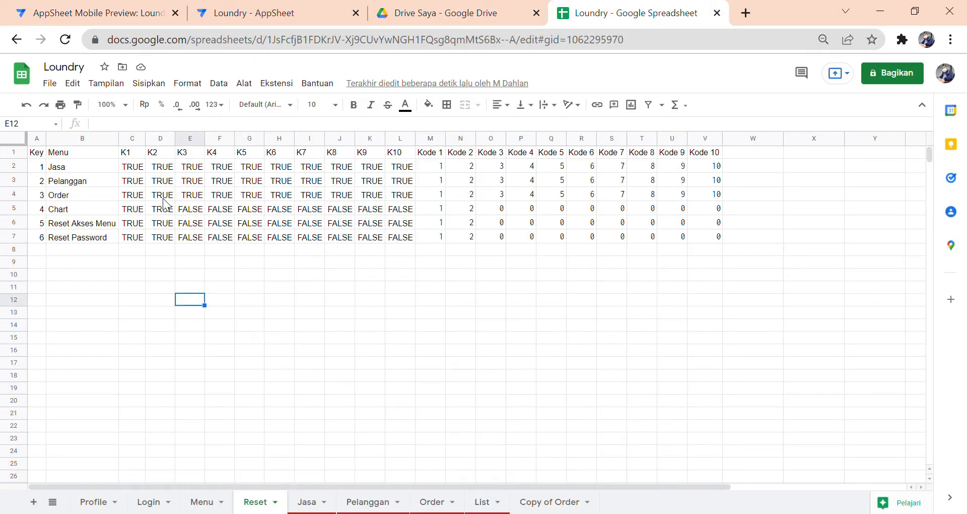
left_click(163, 169)
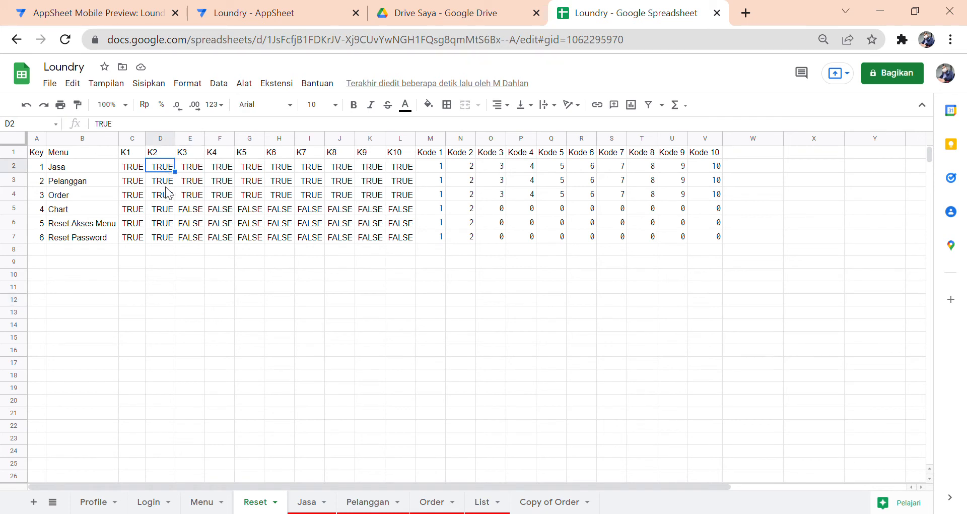
left_click(167, 184)
left_click(165, 195)
left_click(166, 208)
left_click(166, 222)
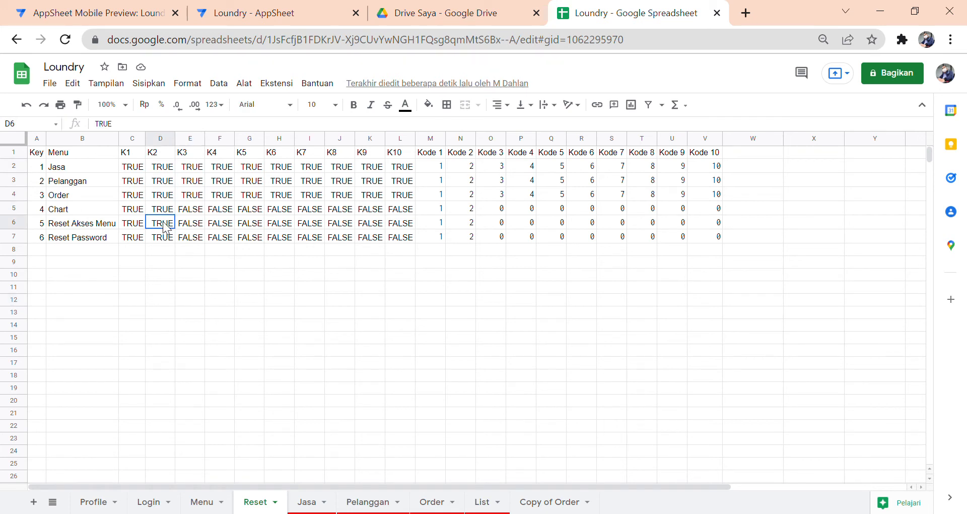
left_click(165, 237)
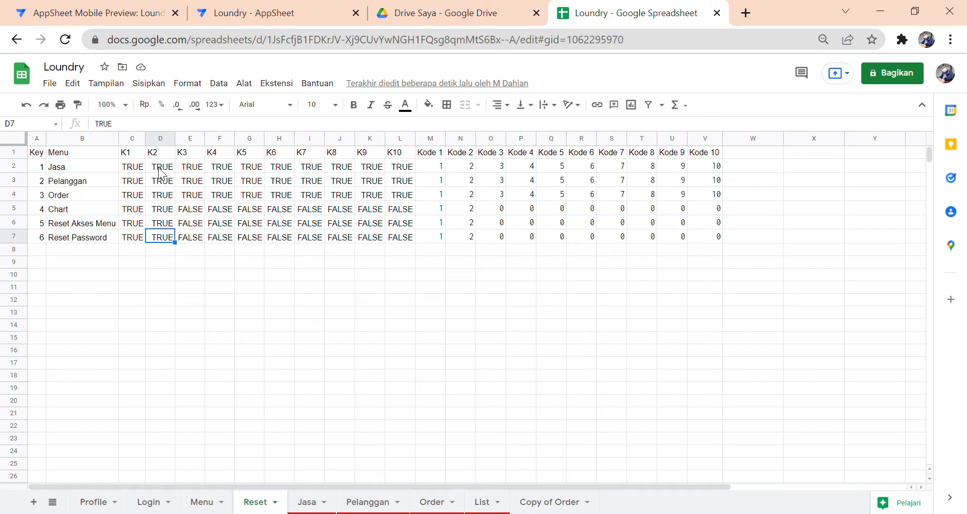
left_click_drag(159, 169, 162, 240)
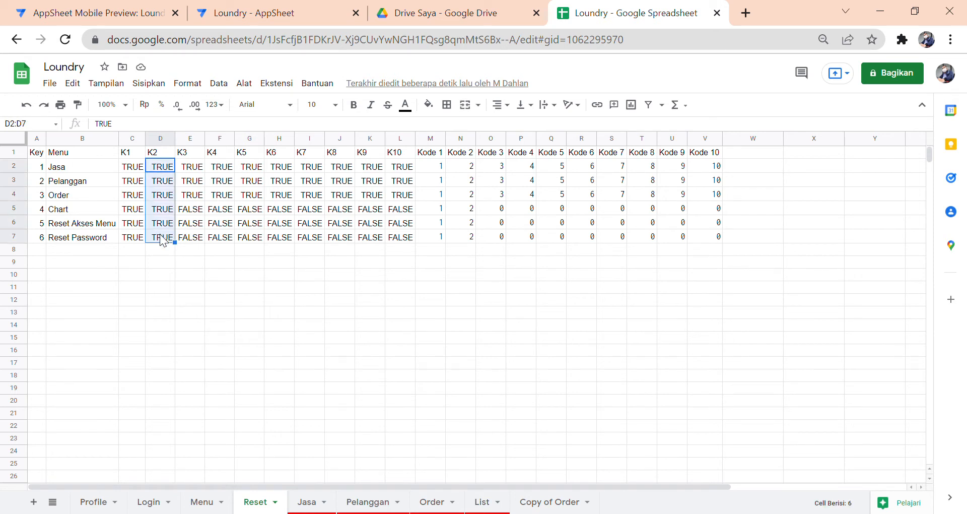
left_click(472, 169)
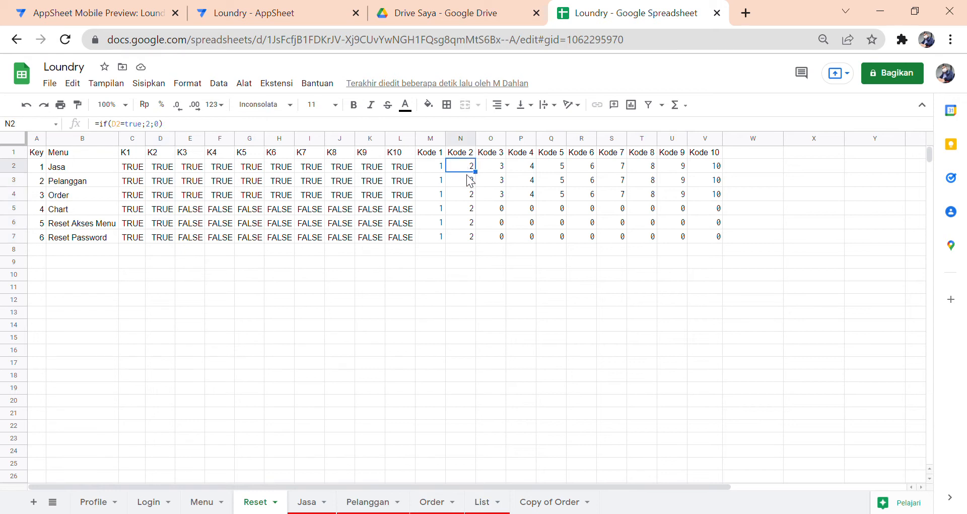
left_click(465, 183)
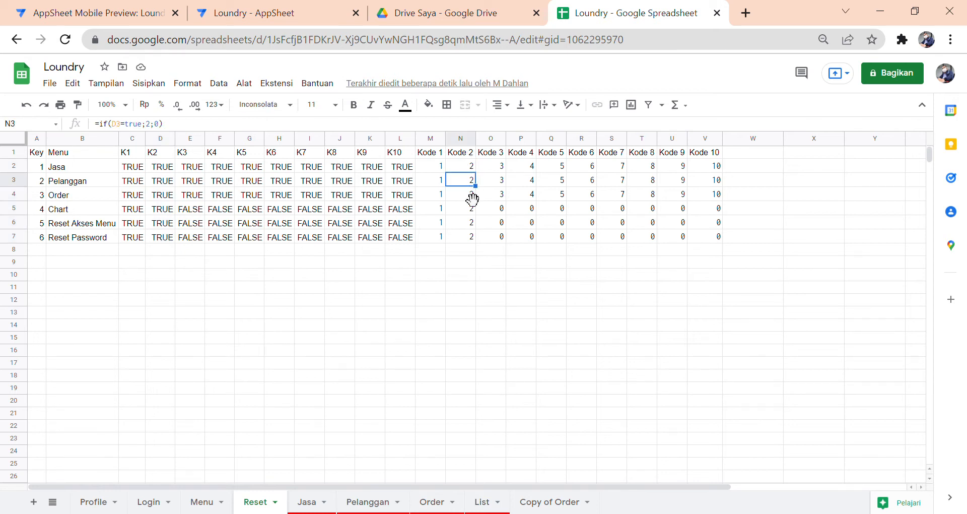
key("Down")
key("Down")
key("Down")
key("Down")
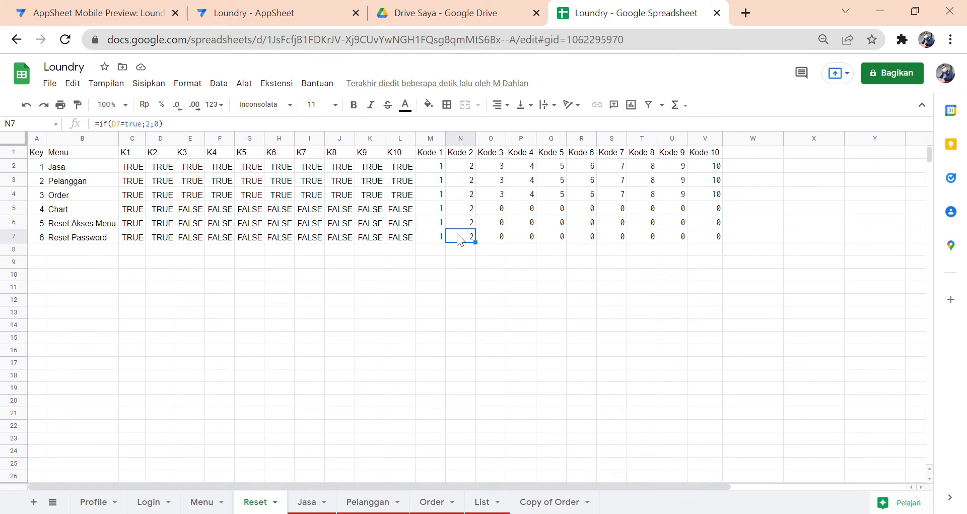
left_click(111, 19)
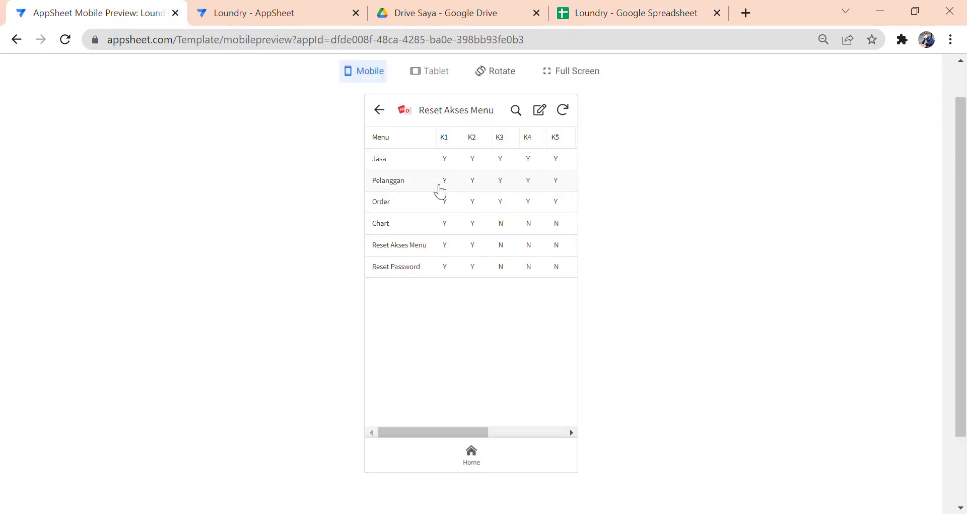
- Look over the Reset table's settings under Data > Tables
left_click(266, 23)
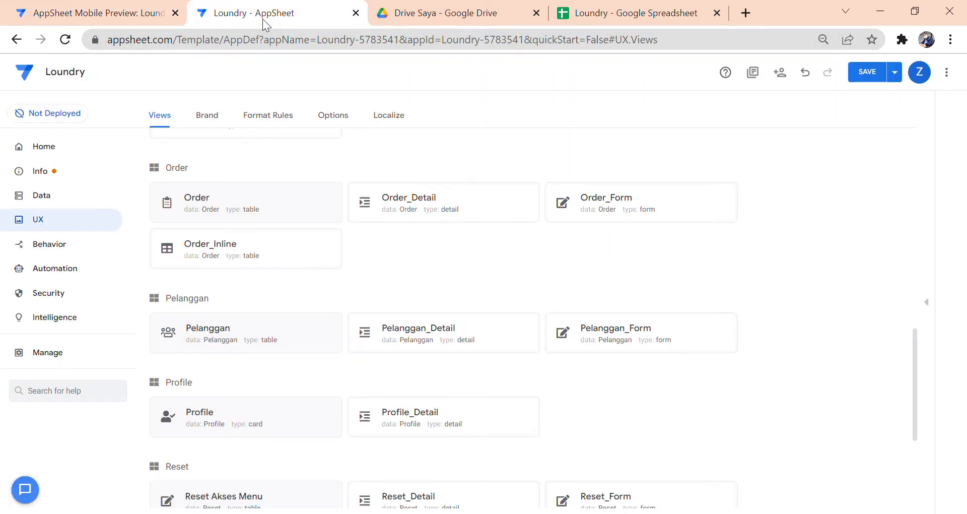
left_click(562, 20)
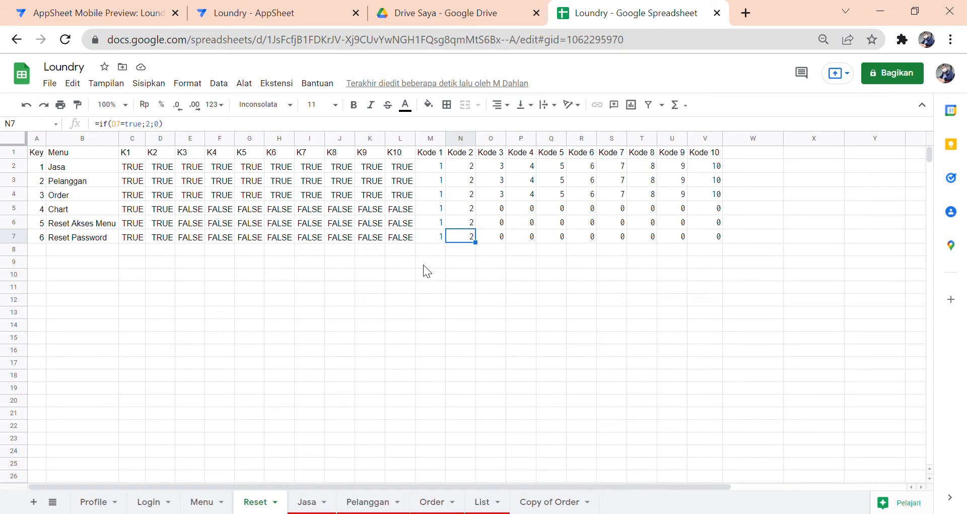
left_click(257, 19)
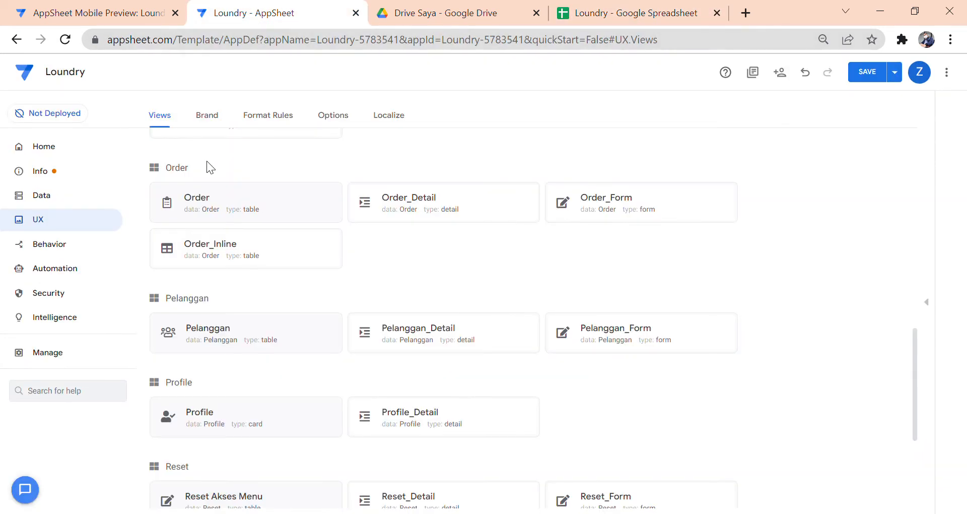
left_click(83, 205)
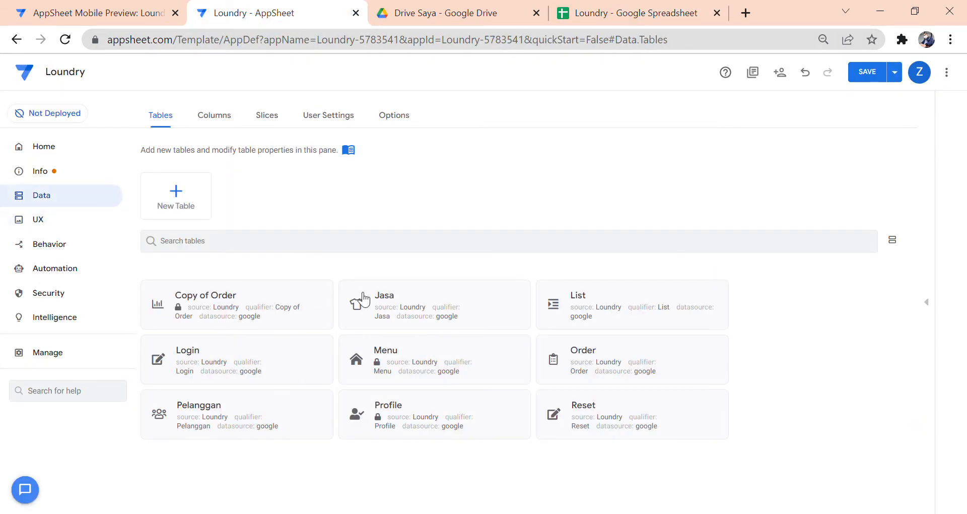
left_click(649, 406)
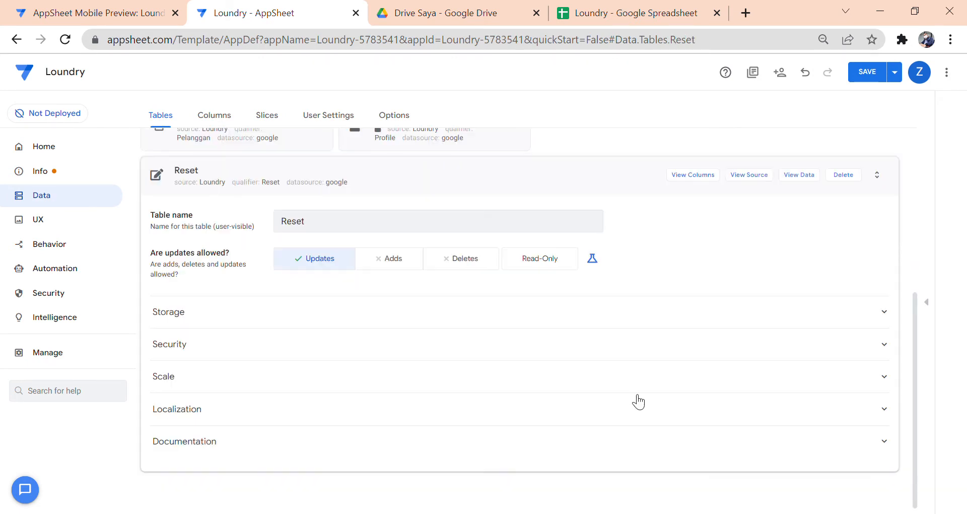
left_click(422, 180)
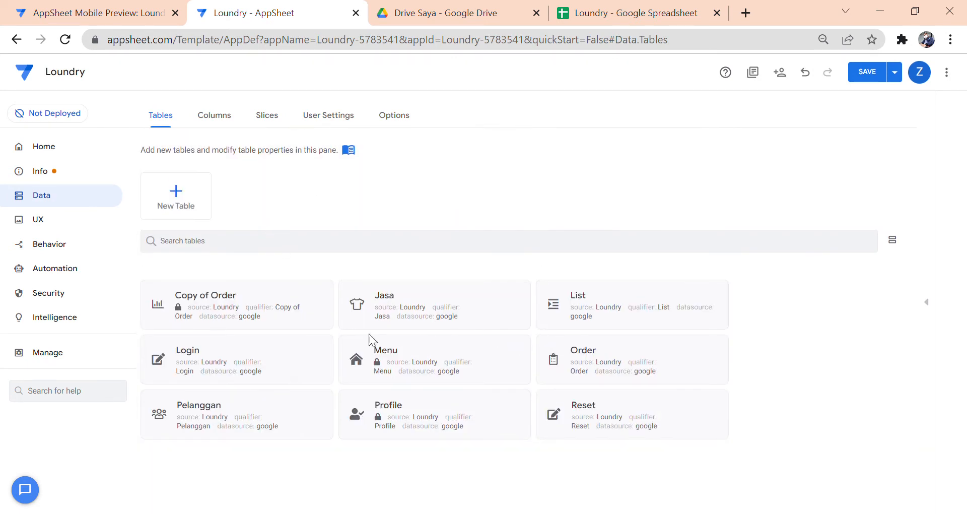
- Verify Enable QuickEdit is on for the Reset Akses Menu view and preview the table
left_click(104, 227)
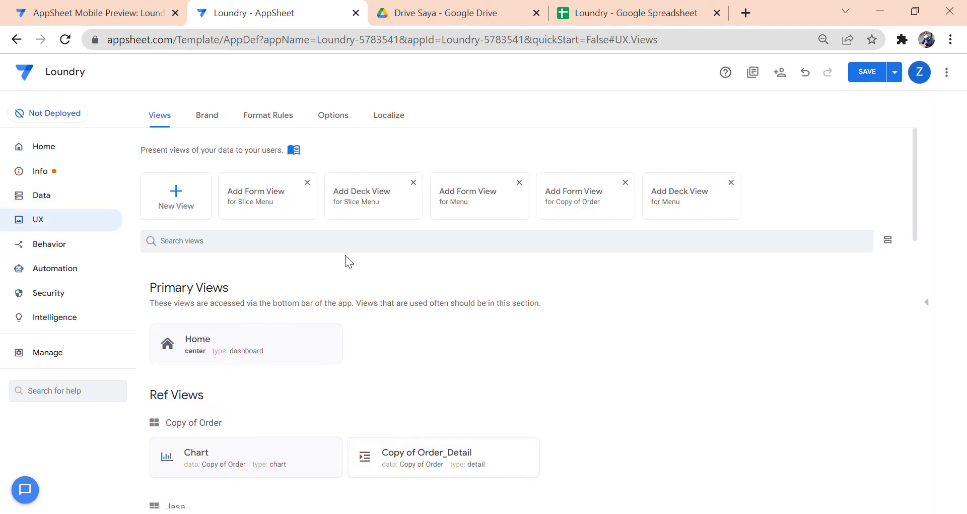
scroll(346, 255, "down", 13)
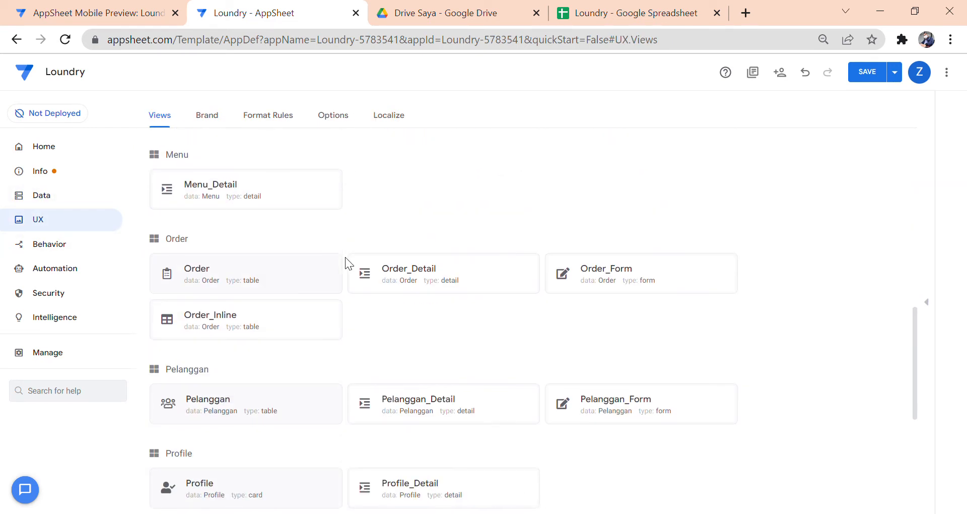
scroll(346, 257, "down", 6)
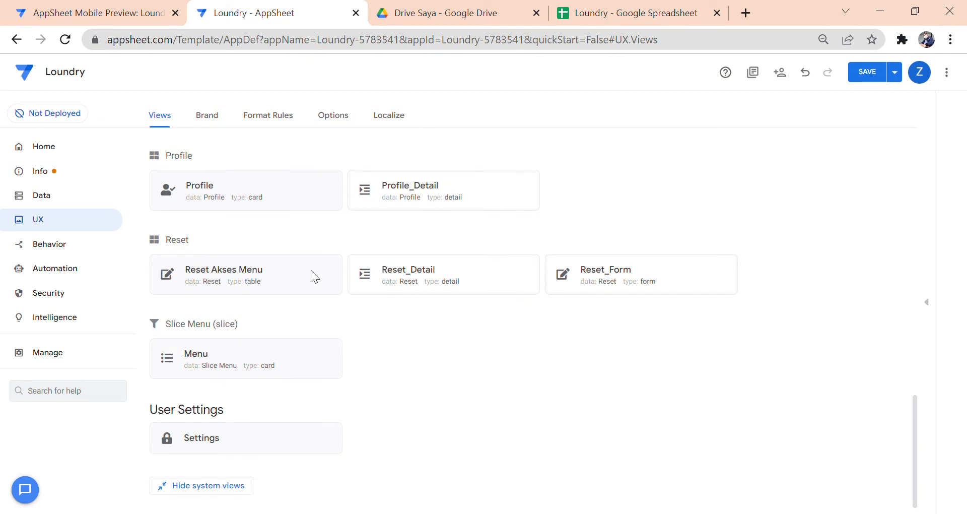
left_click(314, 277)
scroll(492, 251, "down", 10)
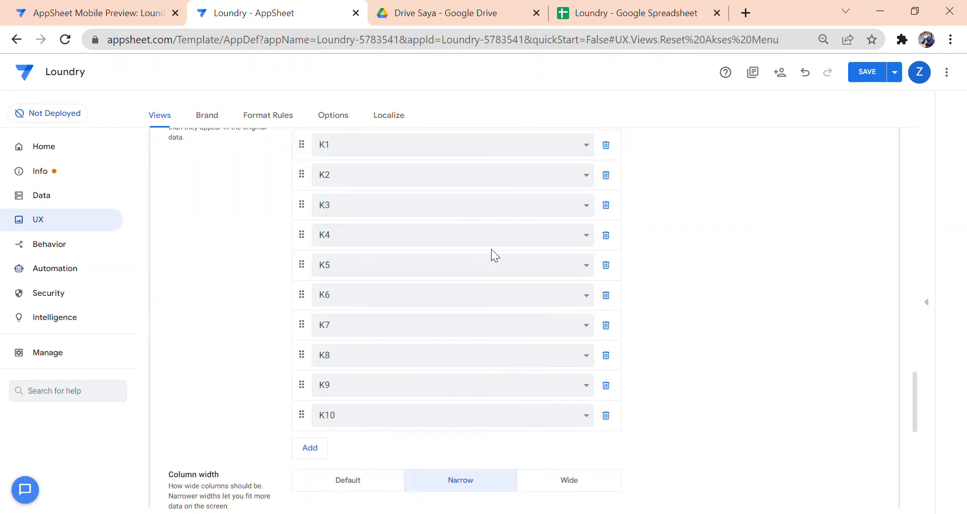
scroll(492, 252, "down", 5)
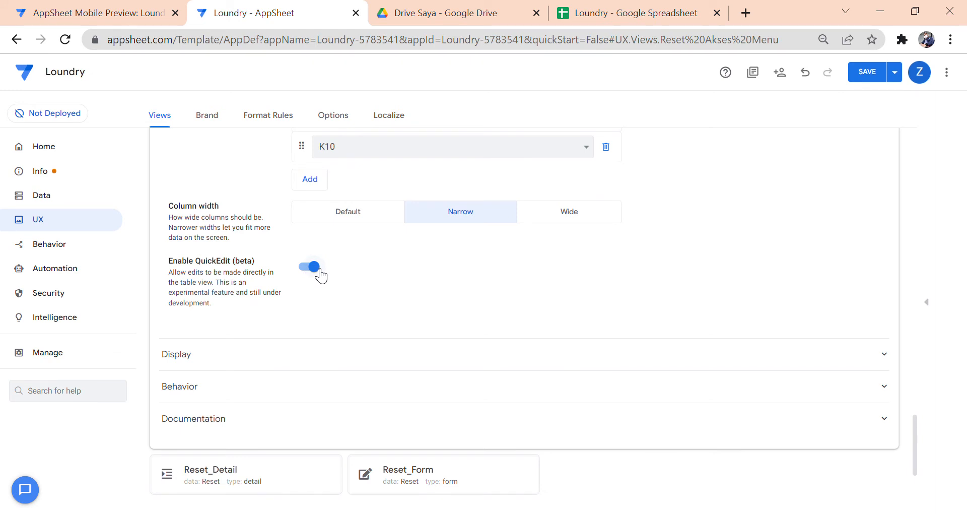
left_click(98, 13)
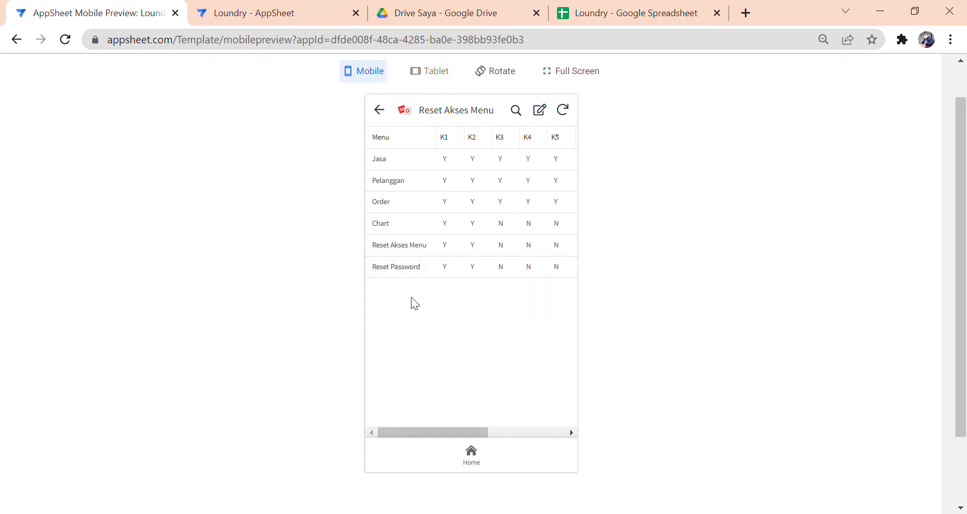
left_click(252, 15)
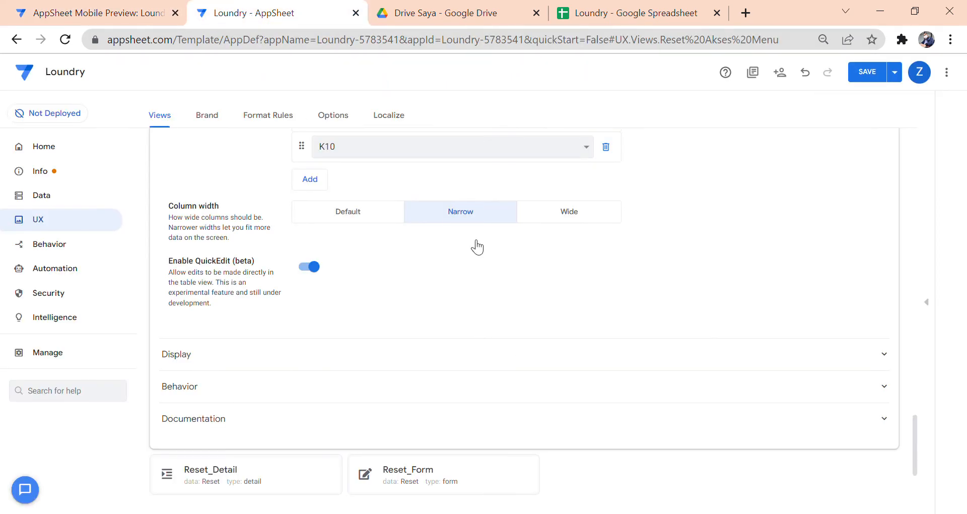
scroll(477, 247, "up", 15)
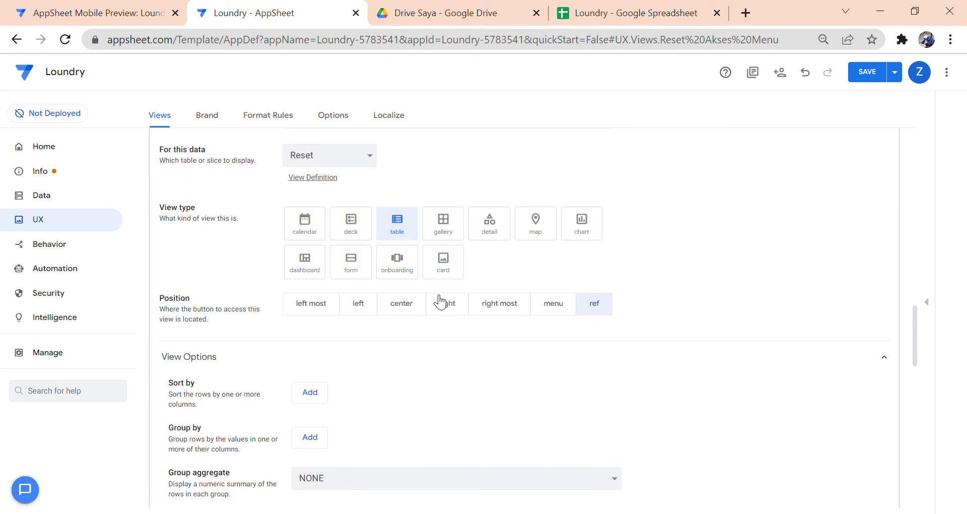
scroll(440, 301, "up", 5)
left_click(439, 297)
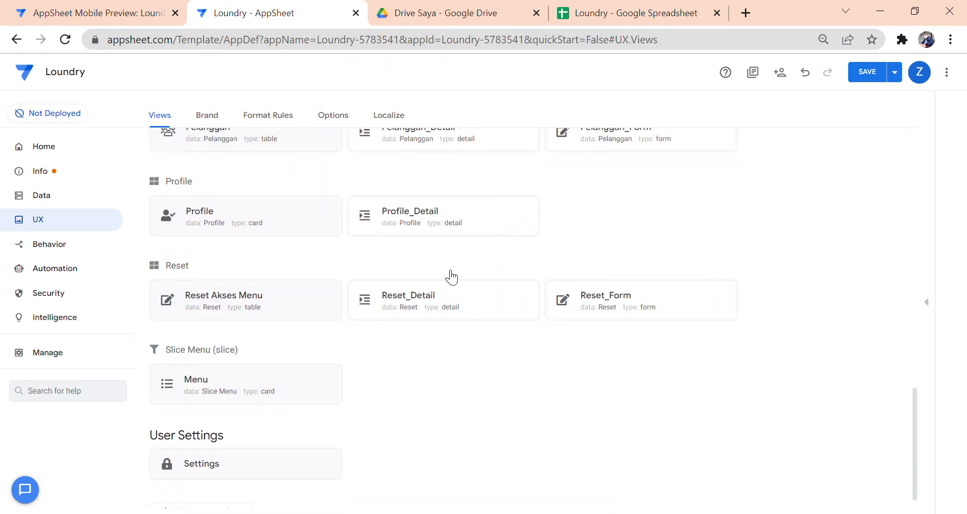
left_click(624, 10)
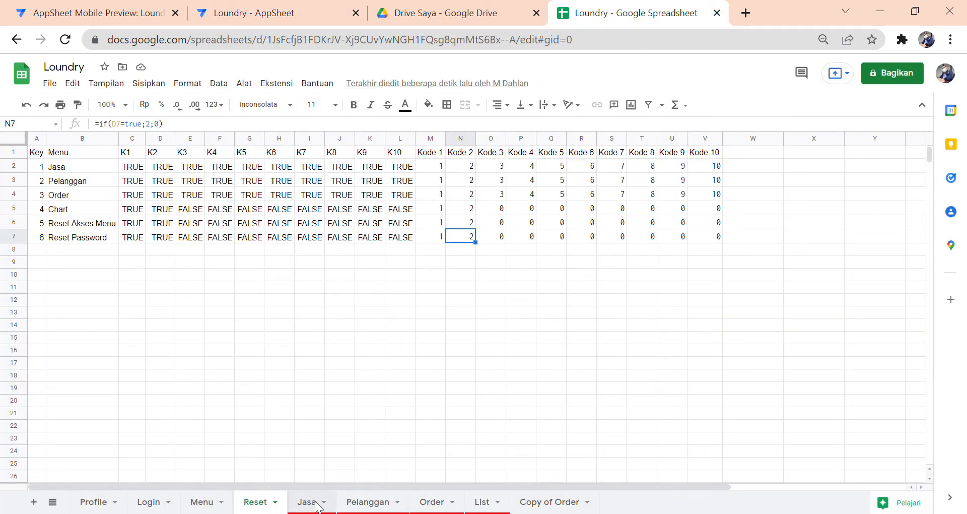
- Browse the Jasa, Pelanggan, Order, List, Menu, Reset and Login sheets
left_click(317, 504)
left_click(391, 503)
left_click(456, 506)
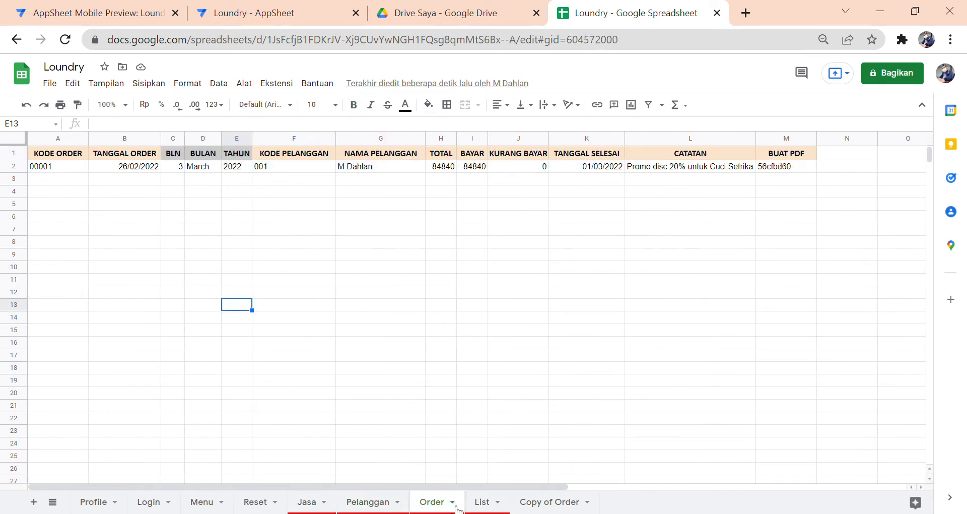
left_click(483, 507)
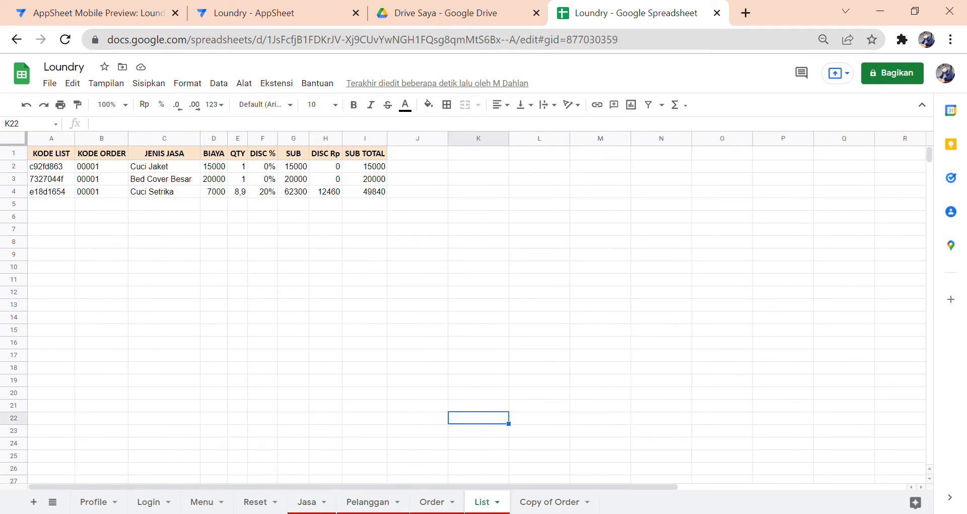
left_click(214, 510)
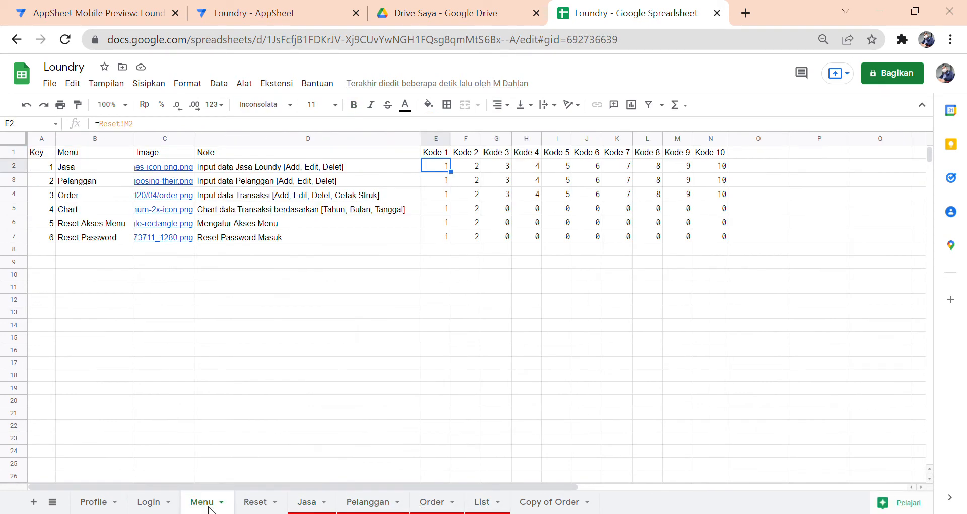
left_click(261, 507)
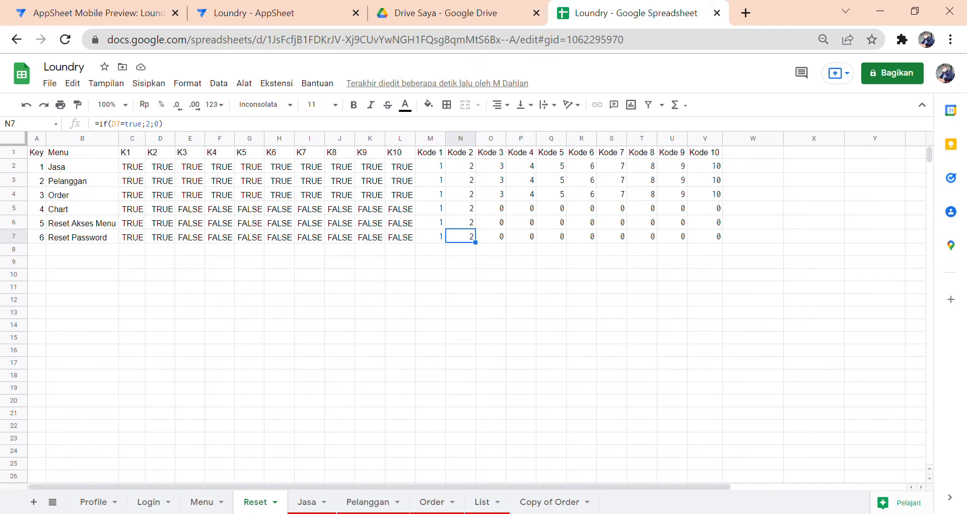
left_click(154, 508)
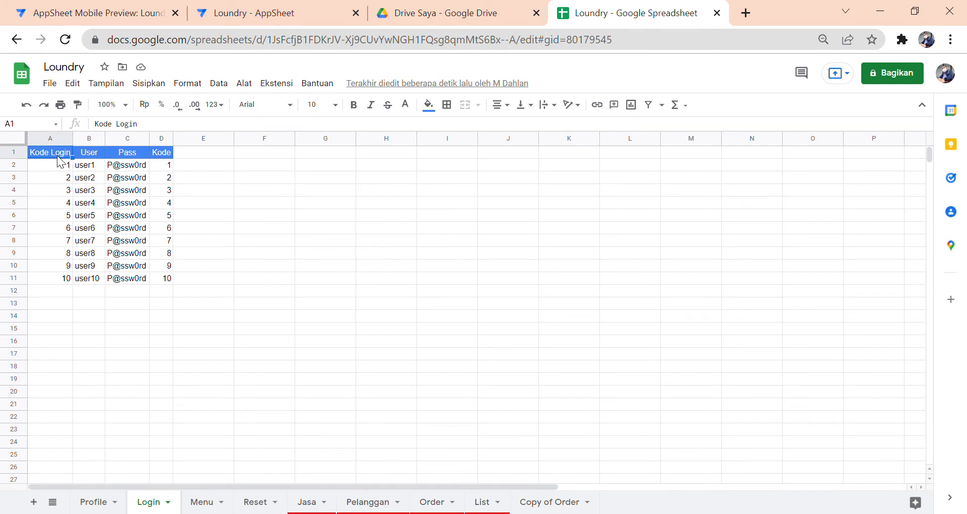
- Review the Login sheet's User, Pass and Kode headers, then open the app's Data tables
left_click(88, 154)
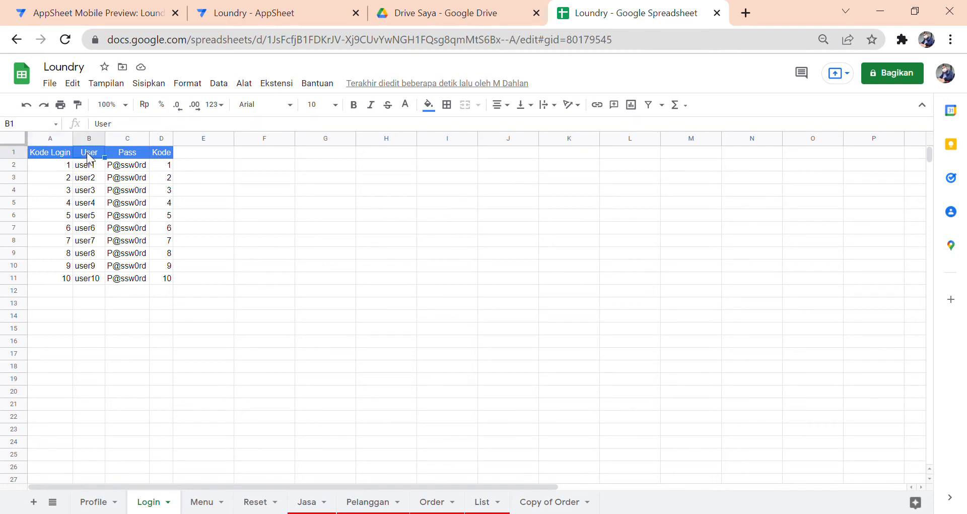
left_click(121, 153)
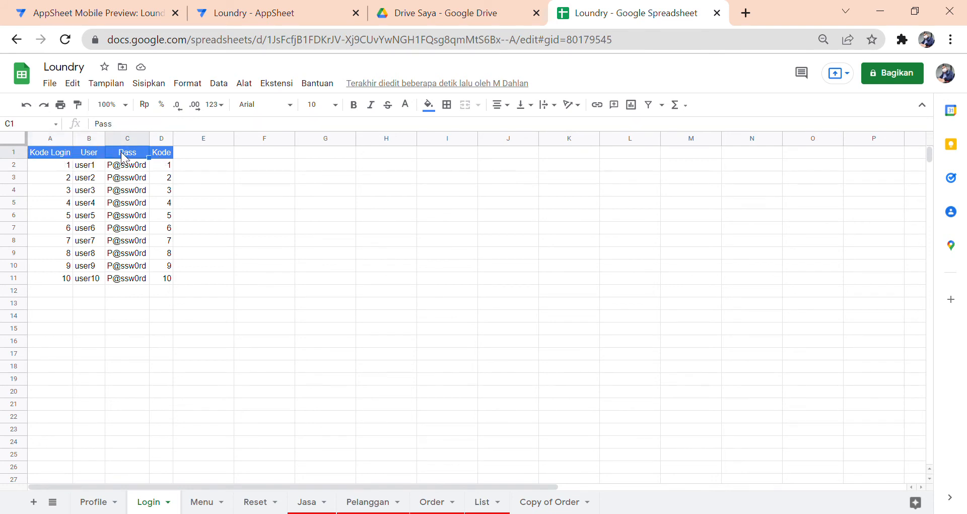
left_click(158, 156)
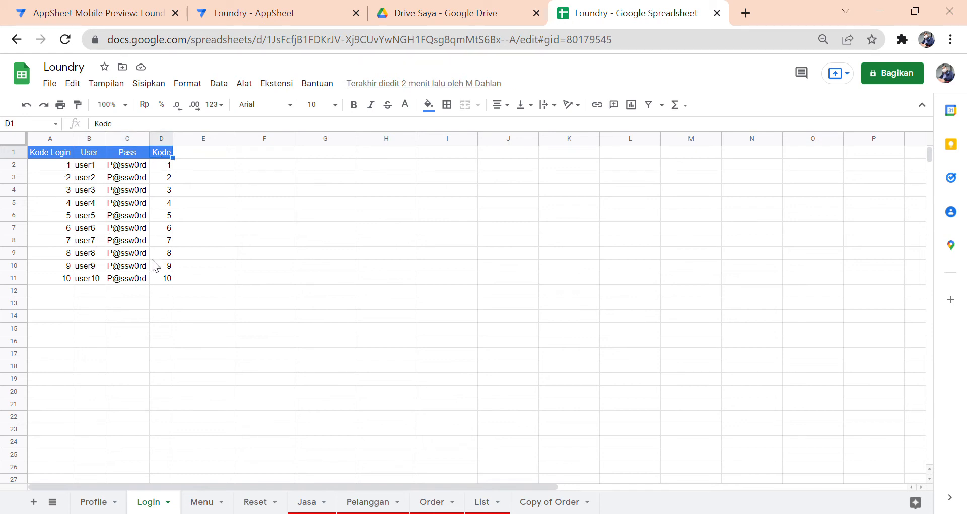
left_click(232, 15)
left_click(76, 198)
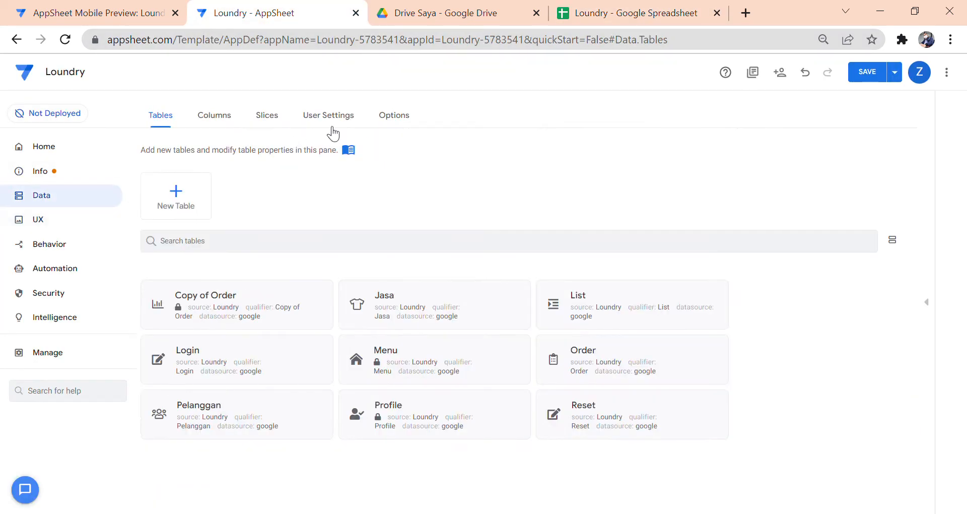
- Expand the _Per User Settings columns, comparing them with the Login sheet and preview
left_click(340, 121)
left_click(357, 190)
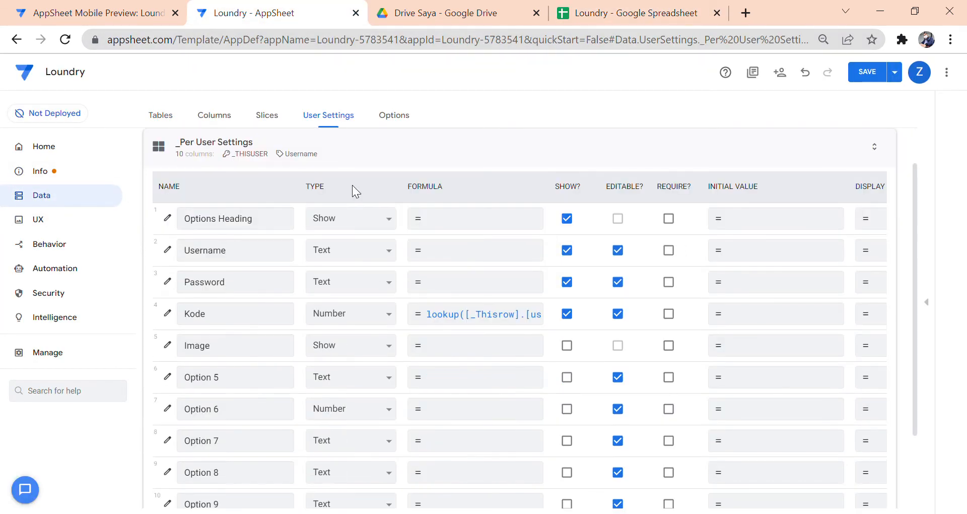
scroll(305, 279, "down", 2)
scroll(300, 280, "up", 2)
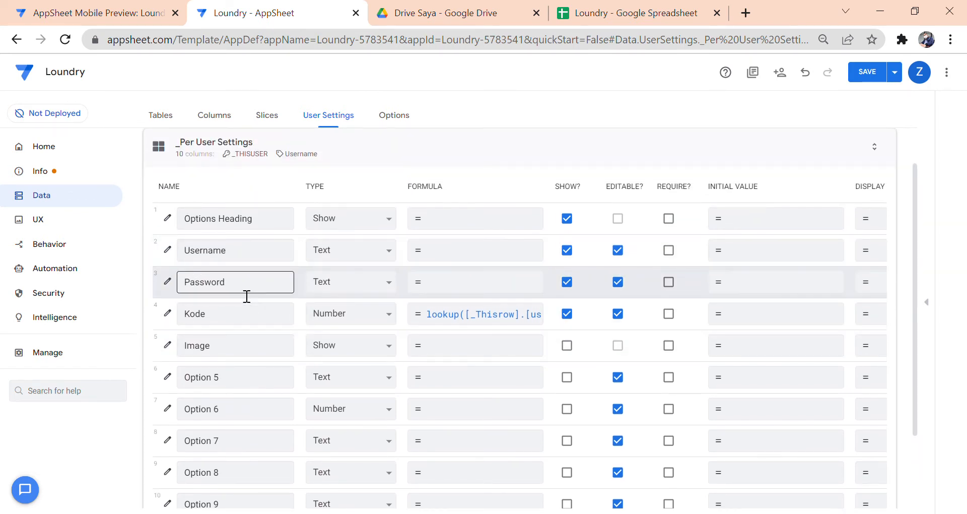
left_click(628, 14)
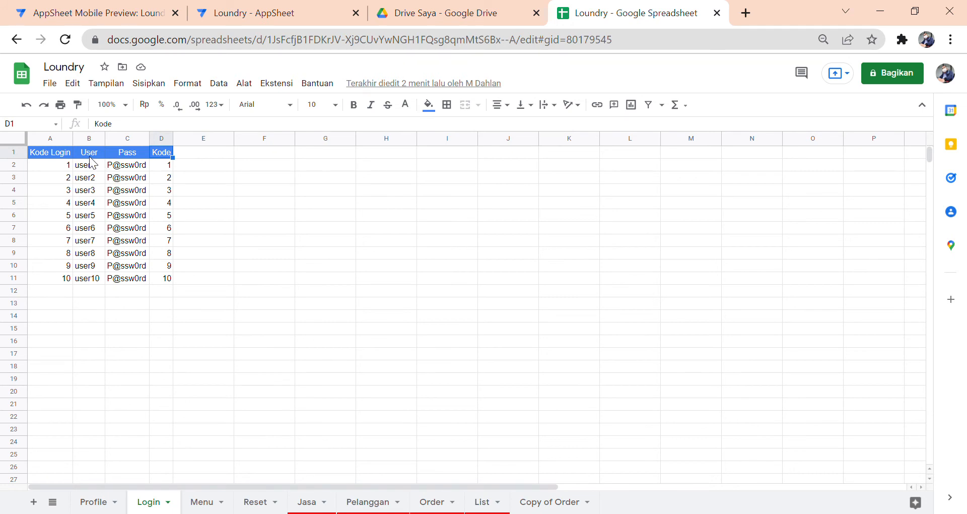
left_click(151, 13)
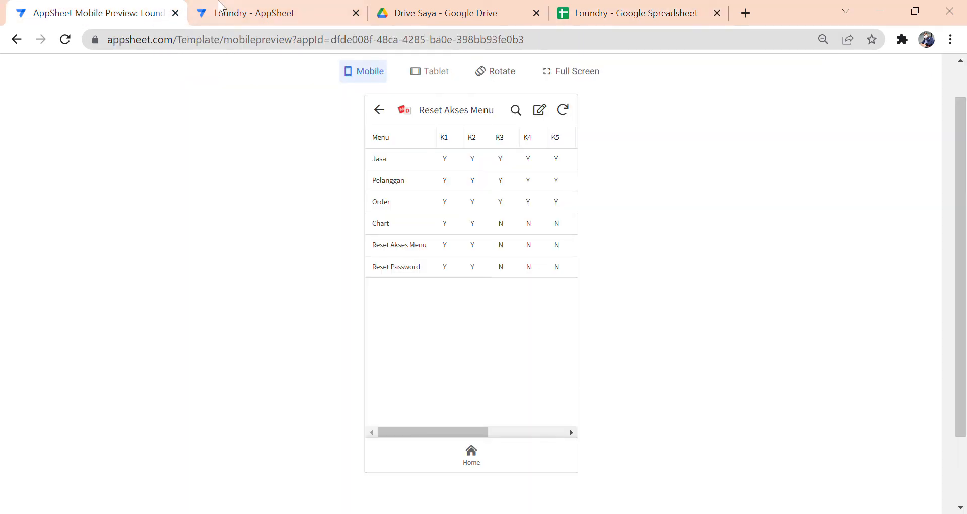
left_click(219, 6)
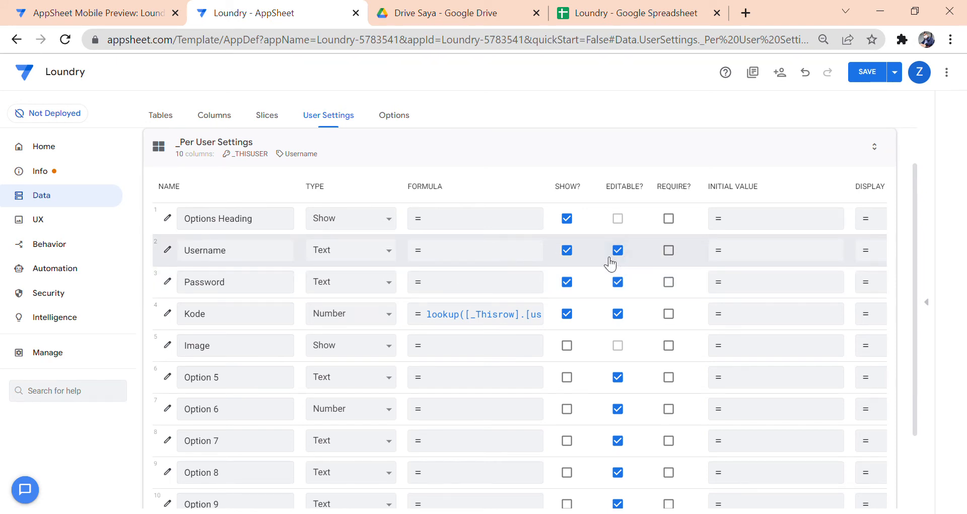
- Toggle SHOW? off and back on for Options Heading, Username, Password and Kode
left_click(568, 219)
left_click(567, 250)
left_click(568, 313)
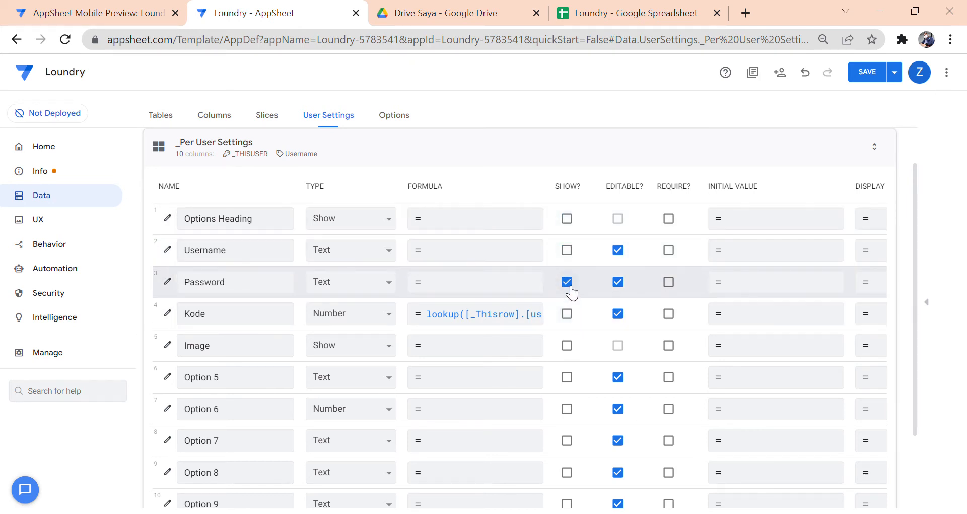
left_click(569, 283)
left_click(567, 218)
left_click(568, 250)
left_click(567, 282)
left_click(569, 315)
left_click(168, 252)
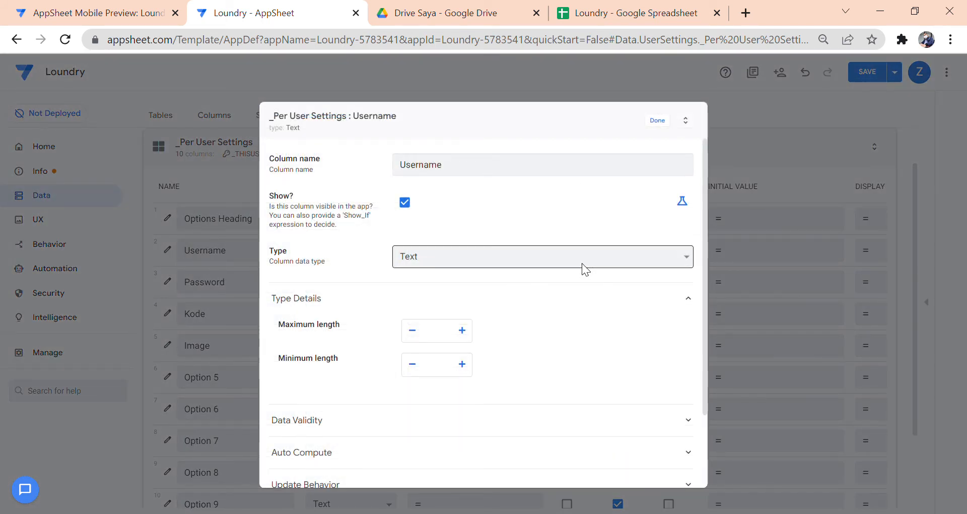
scroll(554, 226, "down", 2)
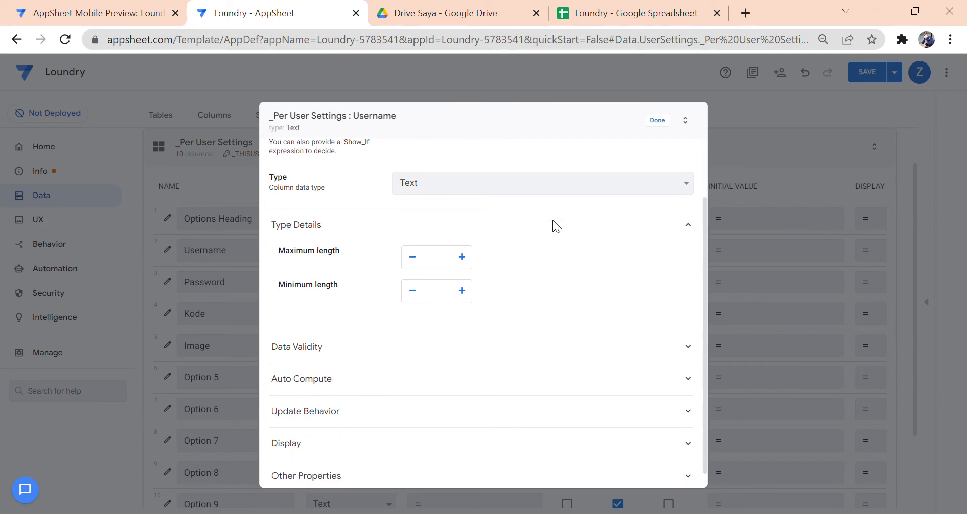
left_click(455, 348)
scroll(477, 330, "down", 2)
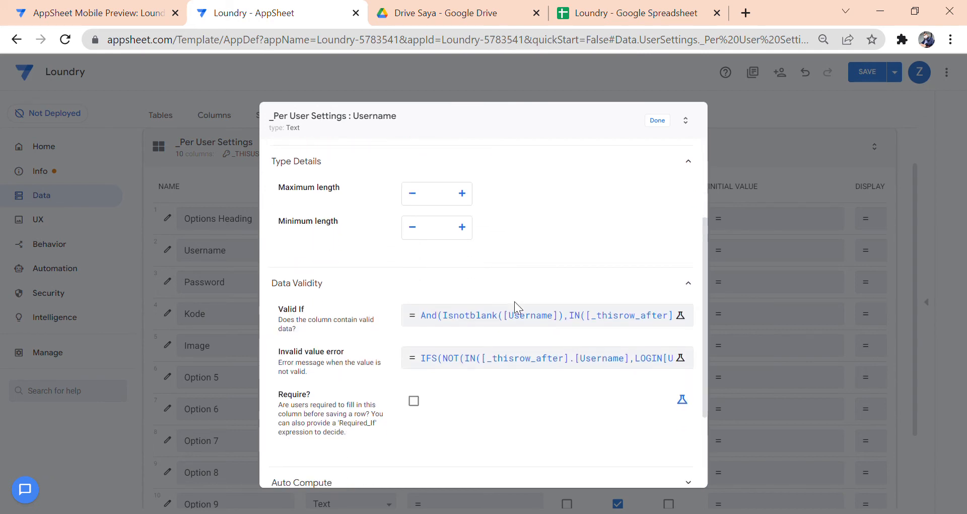
left_click(469, 308)
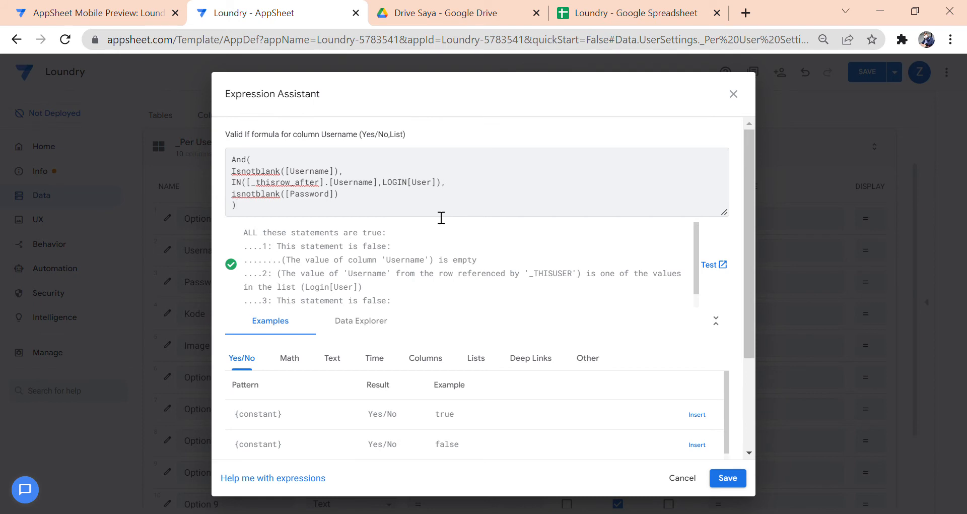
left_click(681, 481)
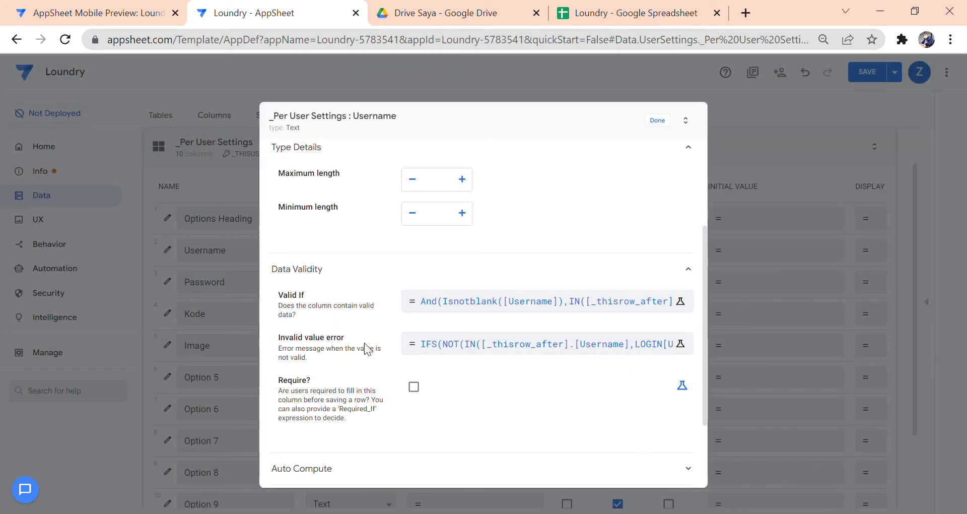
left_click(448, 346)
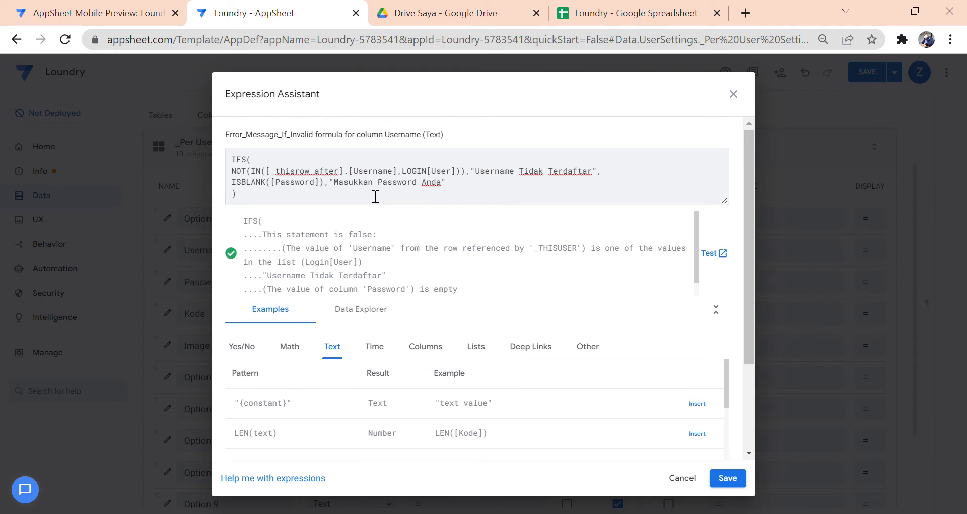
left_click(461, 187)
left_click(695, 479)
left_click(658, 123)
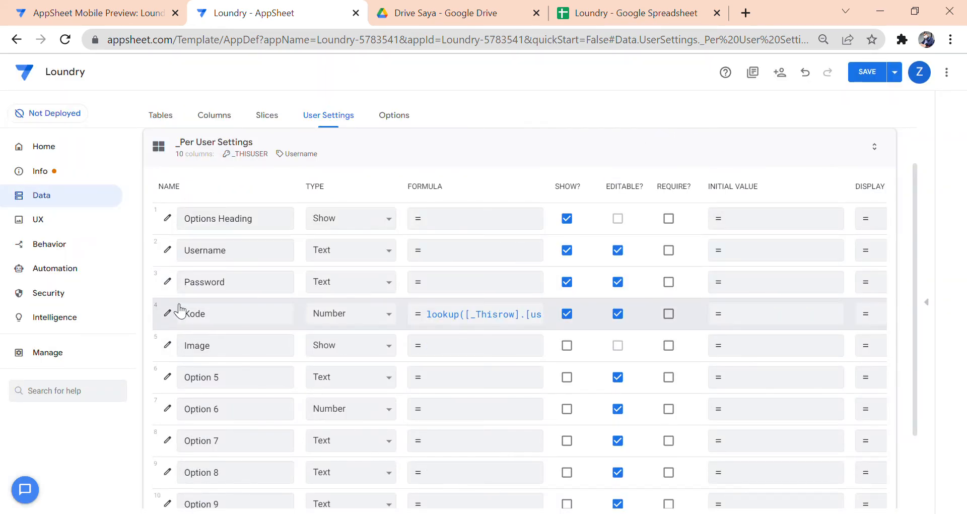
- Review the Password column's Valid If lookup formula without changing it
left_click(172, 283)
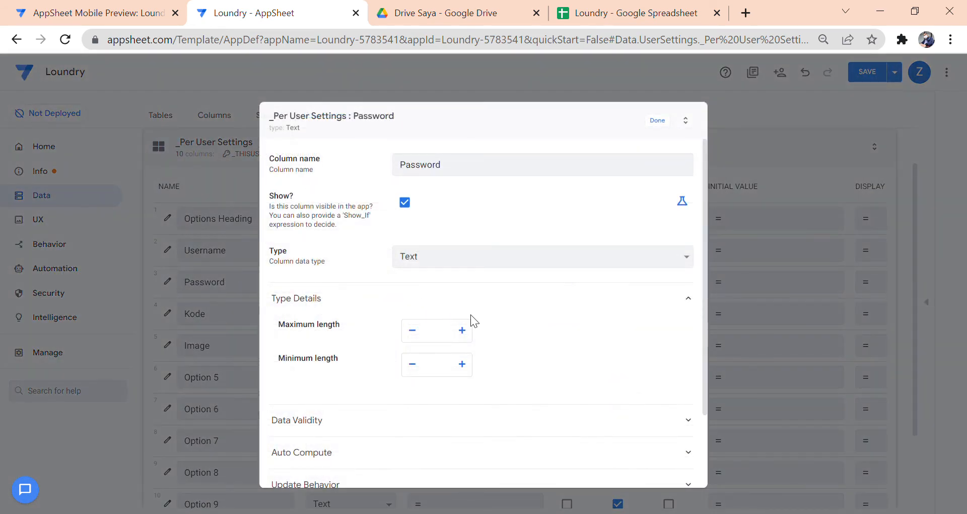
scroll(471, 317, "down", 2)
left_click(451, 350)
scroll(504, 378, "down", 1)
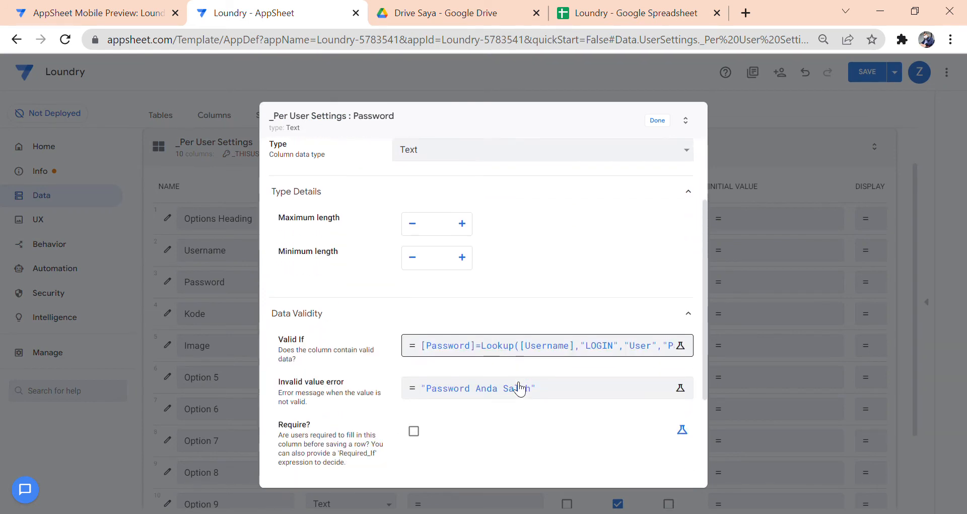
scroll(519, 388, "down", 1)
left_click(472, 307)
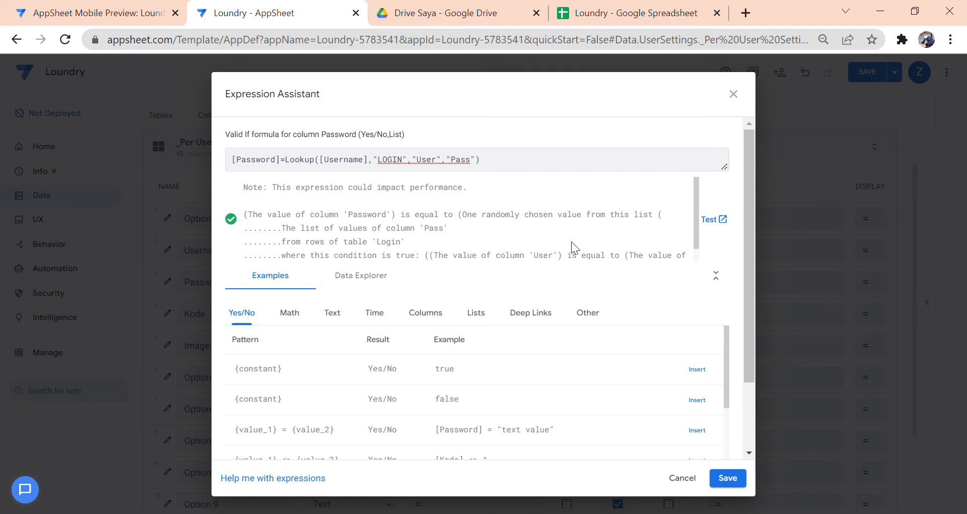
left_click(686, 478)
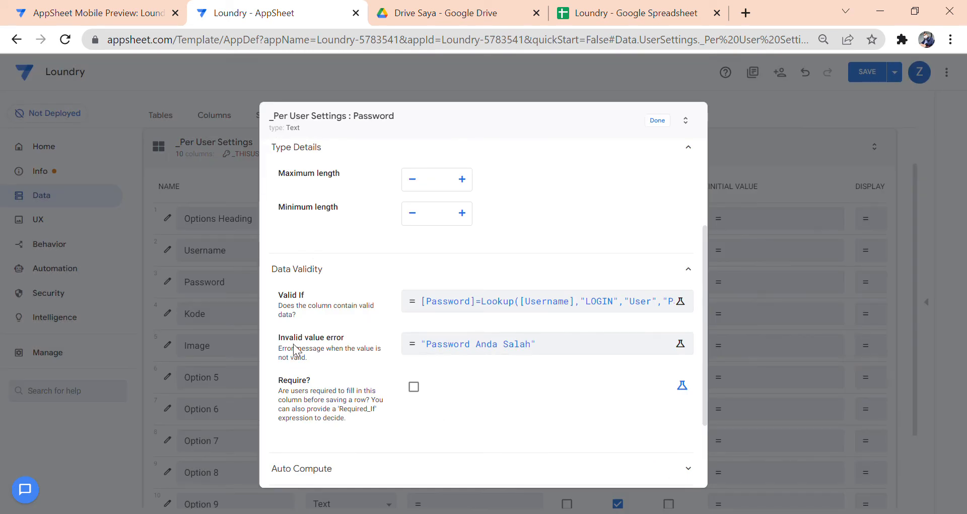
- Check the 'Password Anda Salah' error message, then bring up the Kode column's lookup formula
left_click(473, 351)
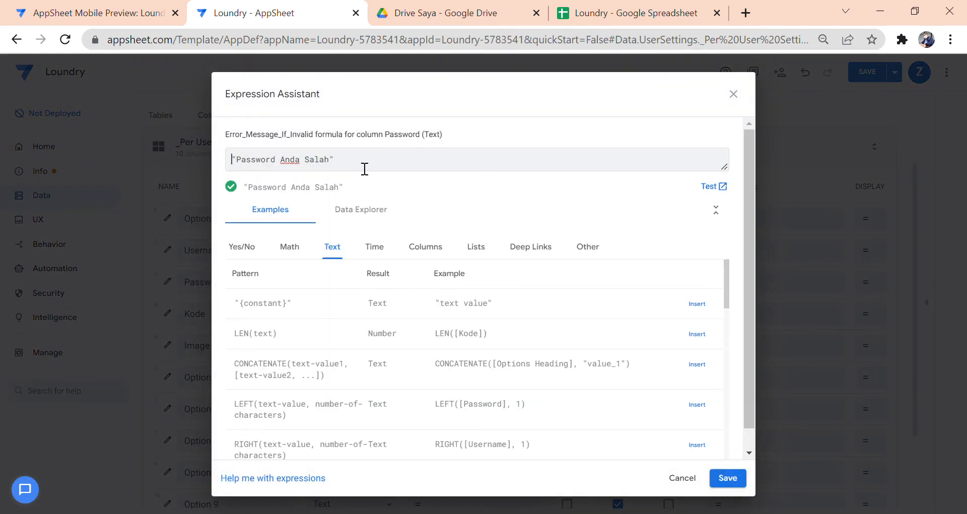
left_click(672, 479)
left_click(658, 121)
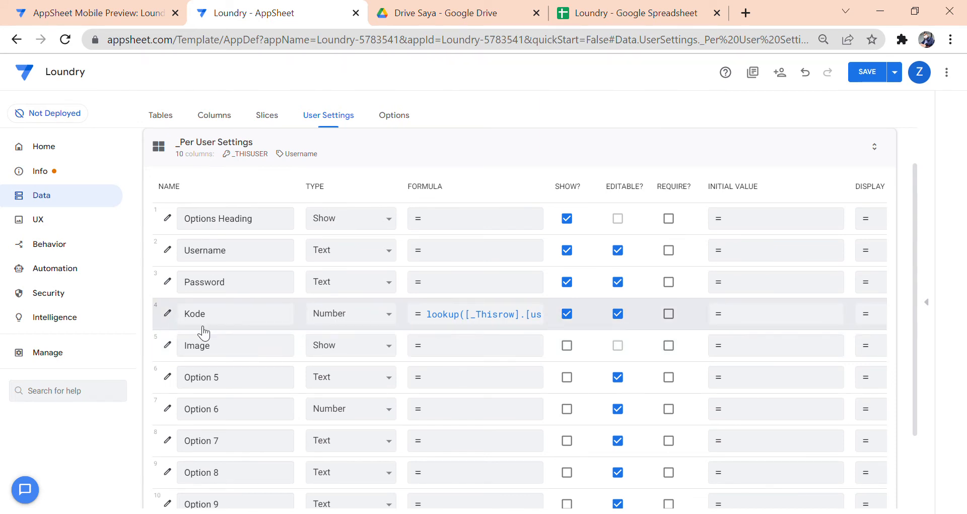
left_click(502, 321)
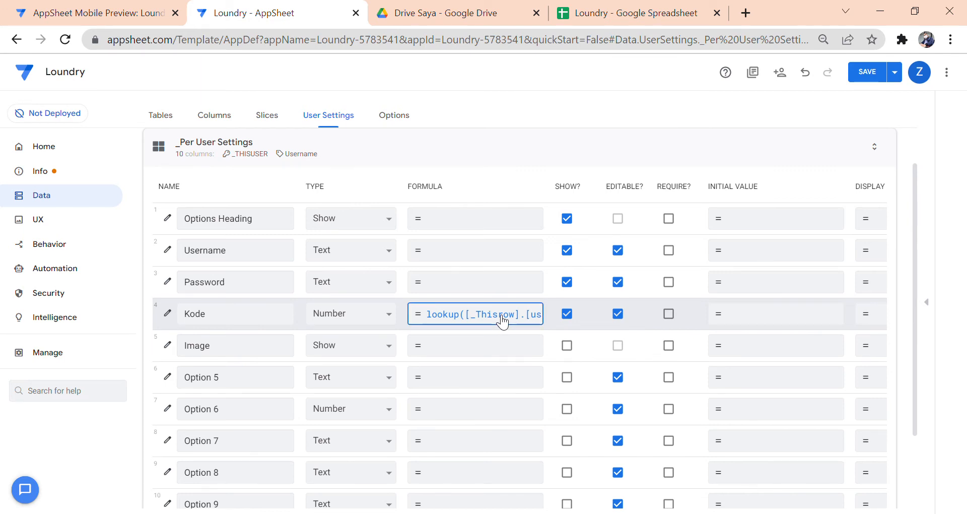
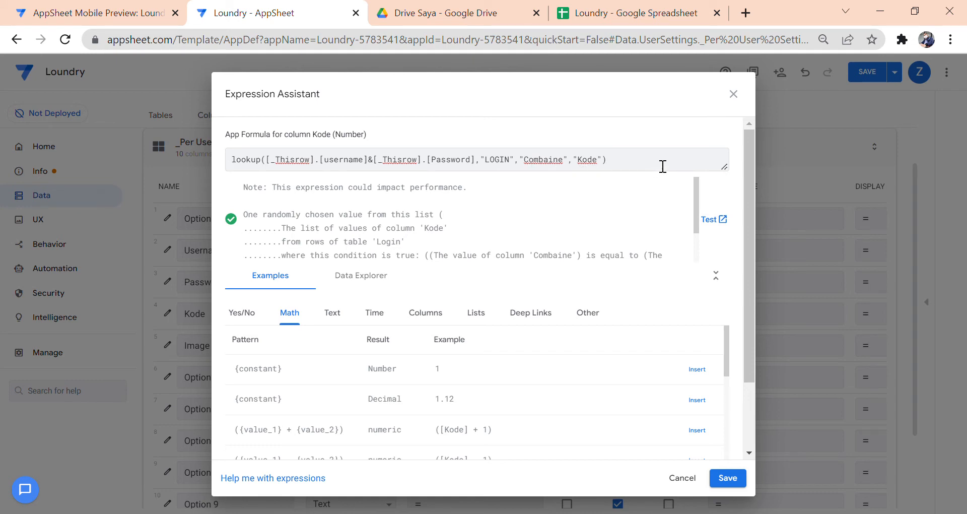
- Close the Kode formula unchanged, check the Login sheet, then open the UX Views page
left_click(687, 480)
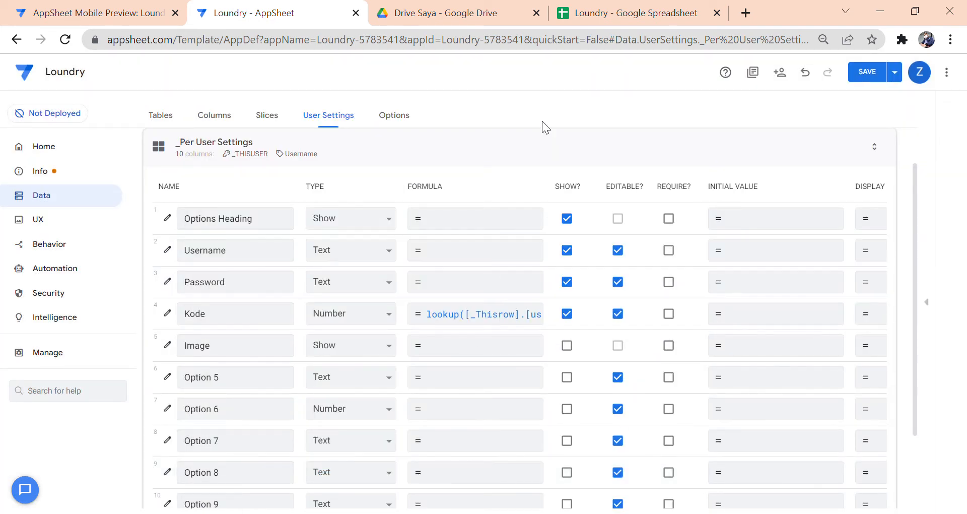
left_click(583, 16)
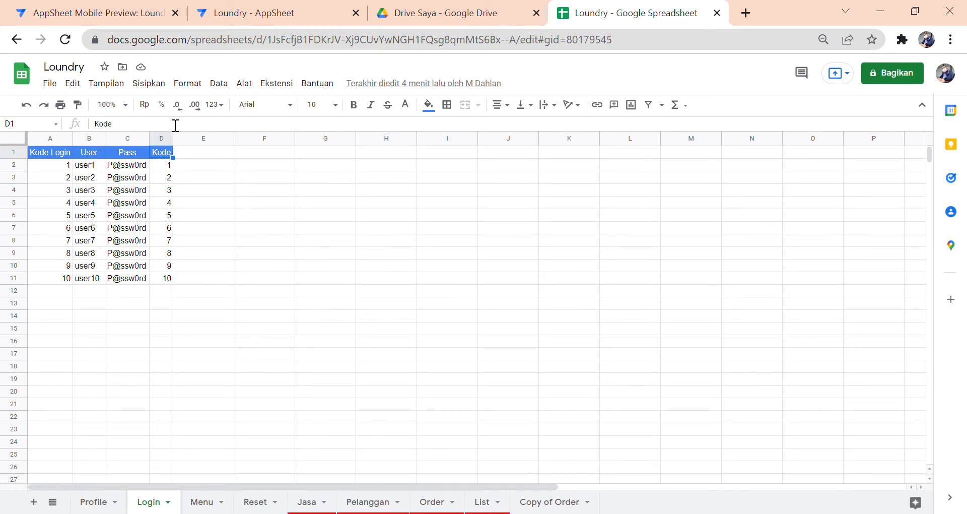
left_click(102, 16)
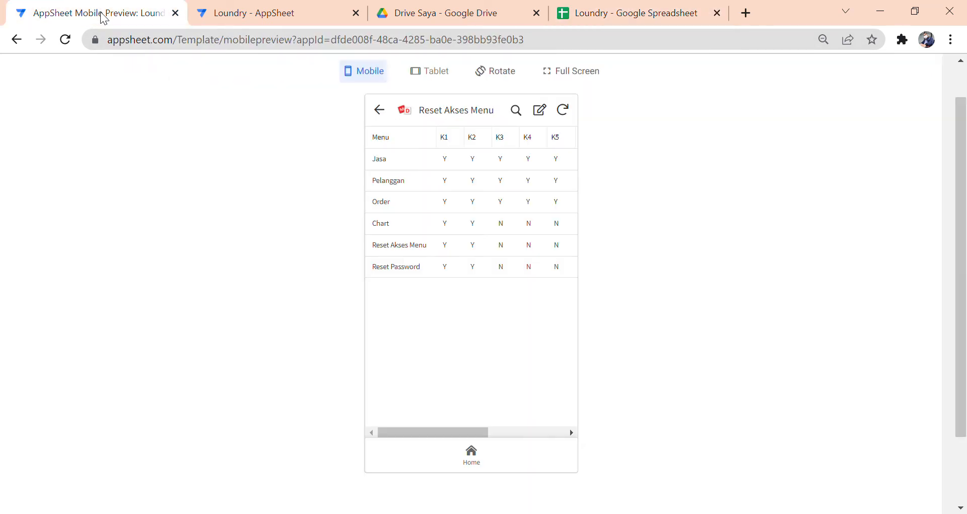
left_click(234, 15)
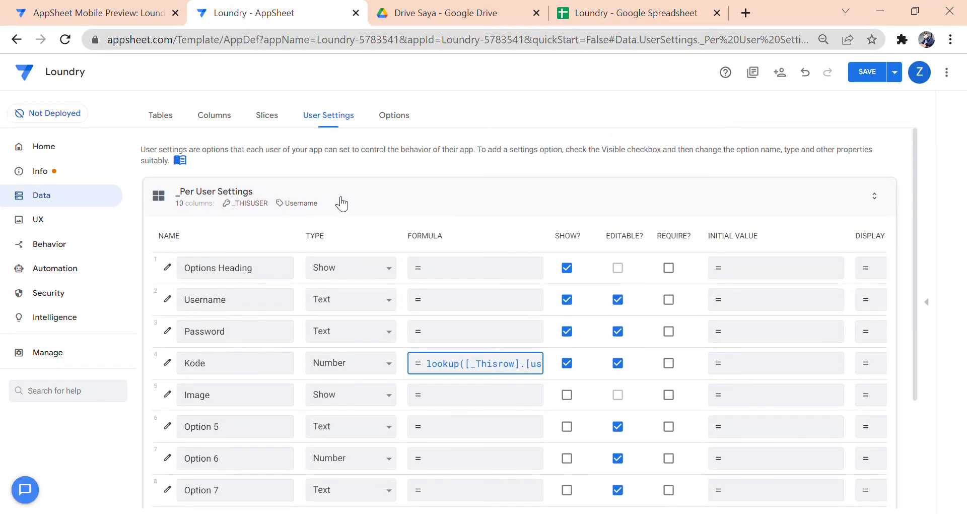
left_click(43, 221)
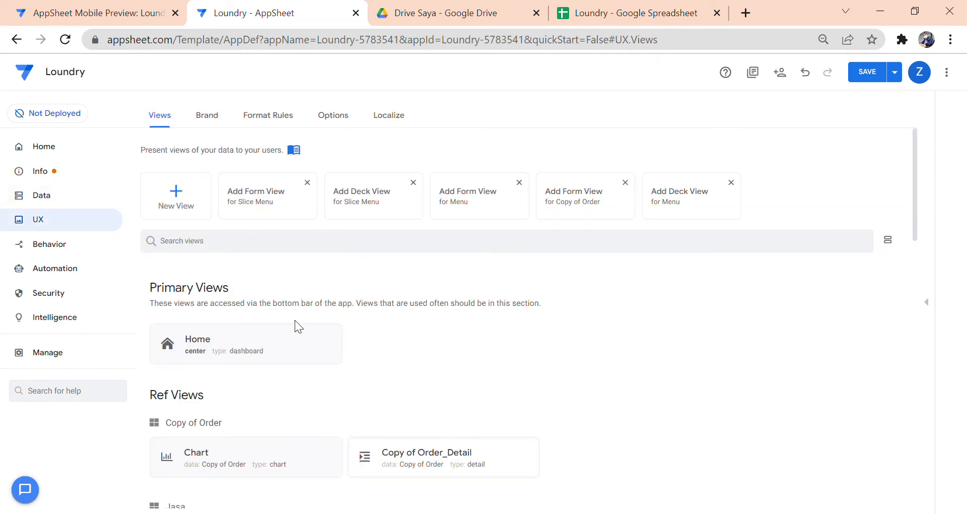
- Inspect the Login table's Combaine column joining user and Pass, then view the mobile preview
scroll(297, 327, "down", 1)
left_click(75, 196)
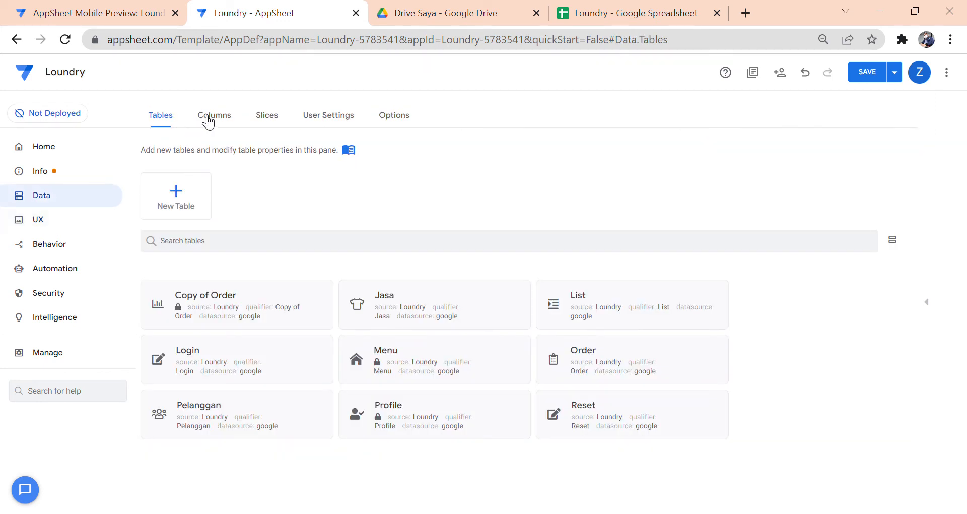
left_click(212, 118)
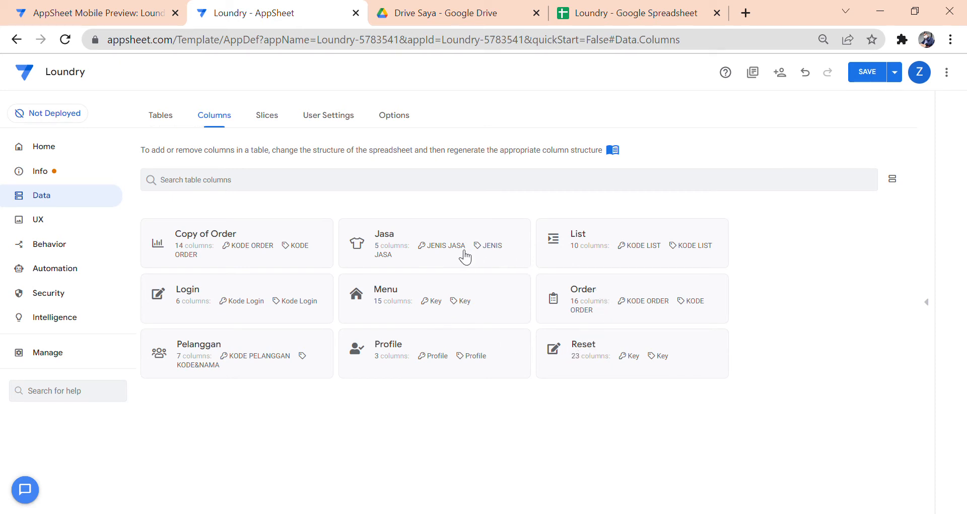
left_click(290, 290)
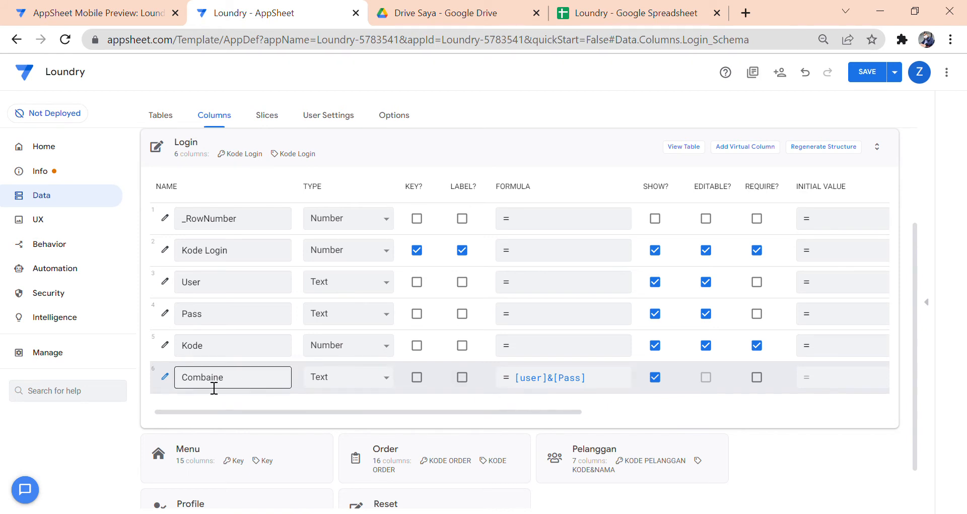
left_click(165, 377)
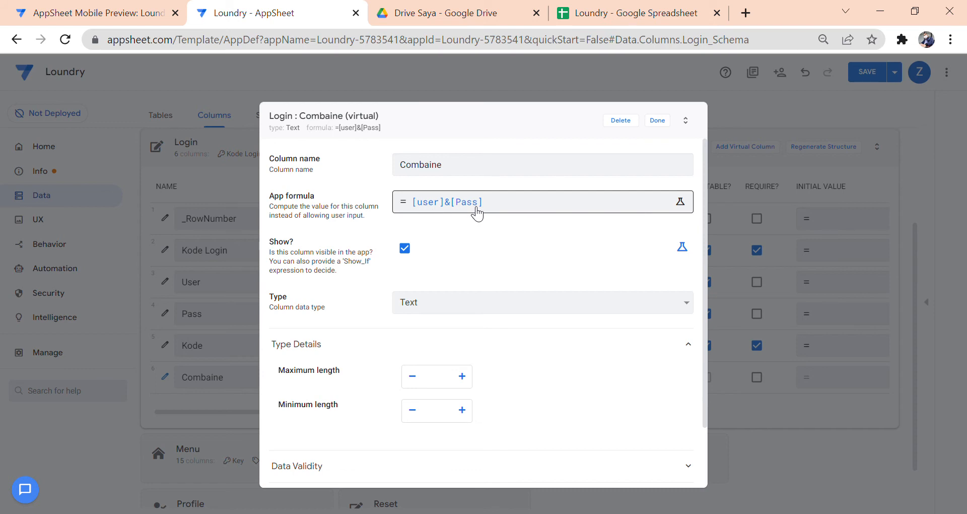
left_click(657, 121)
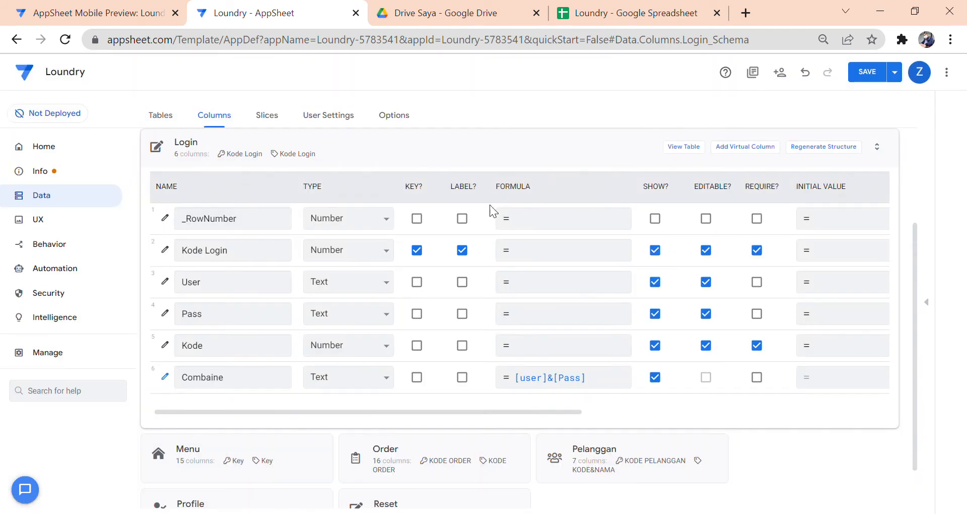
triple_click(402, 156)
left_click(402, 156)
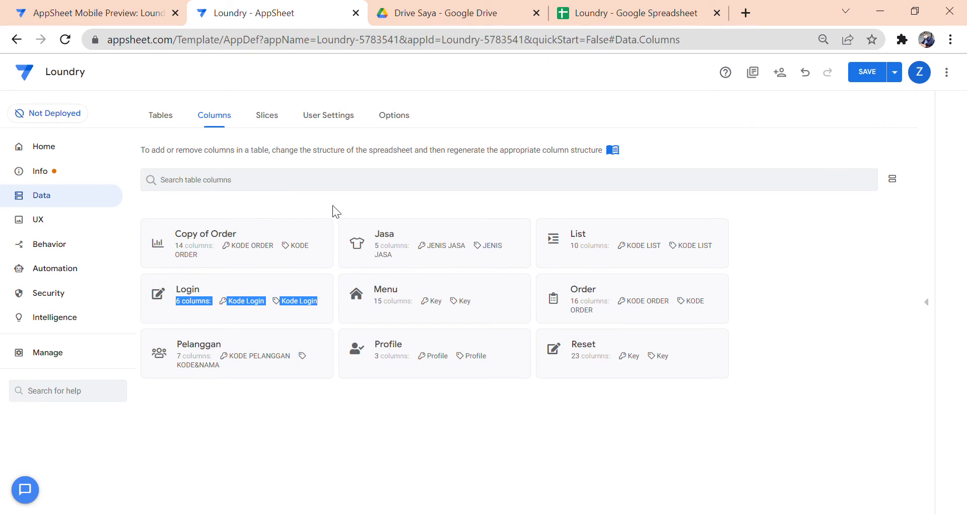
left_click(107, 19)
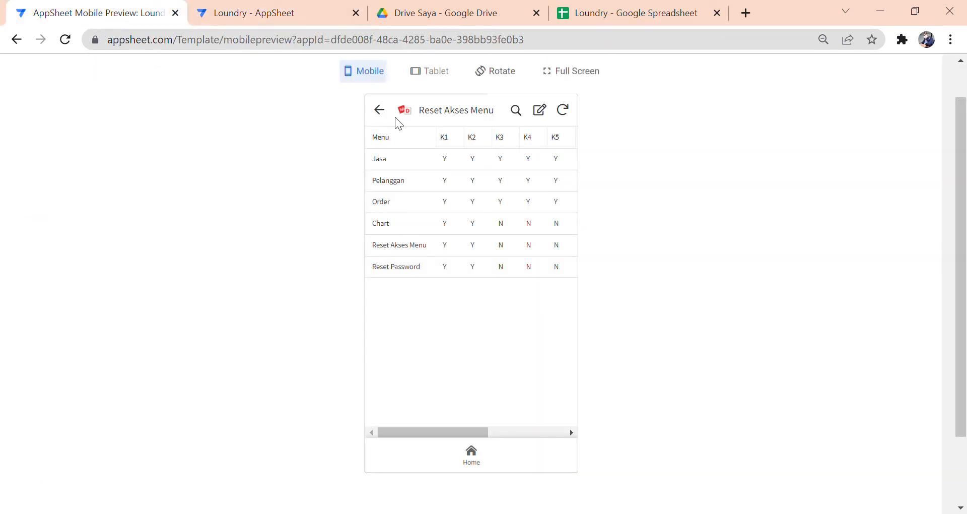
- Log the current preview user out from the Home screen's menu
left_click(471, 470)
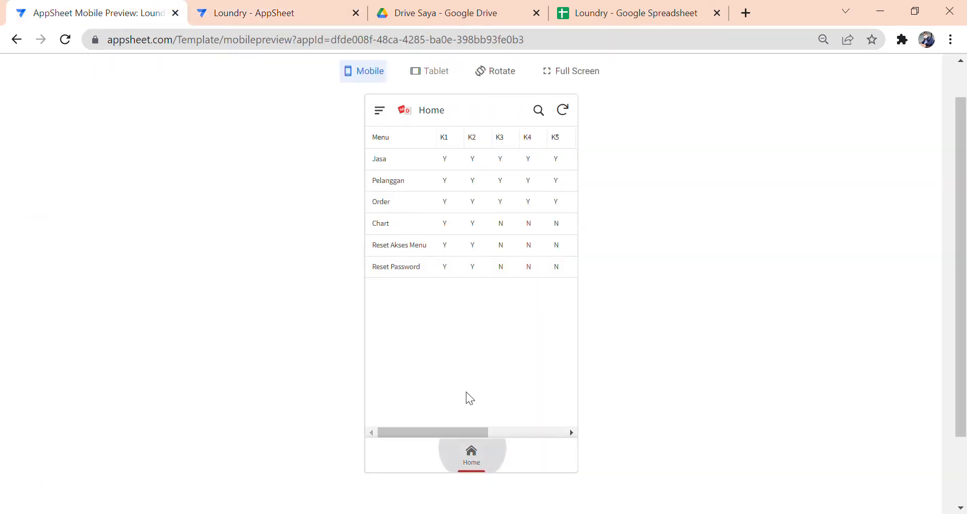
left_click(379, 110)
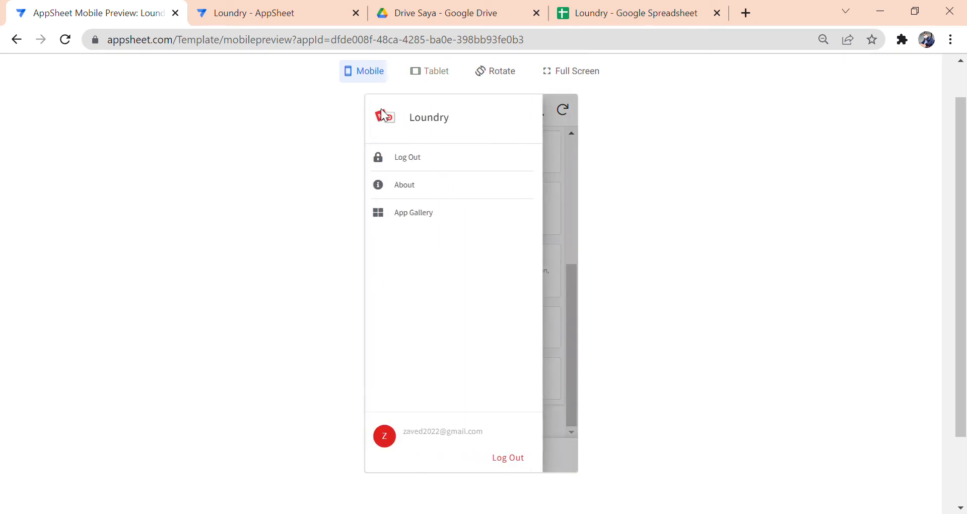
left_click(410, 161)
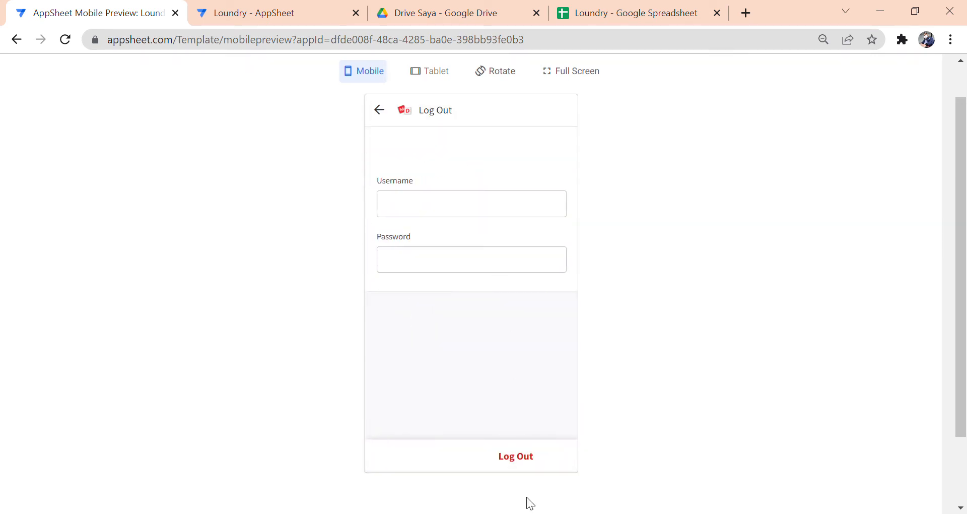
left_click(525, 467)
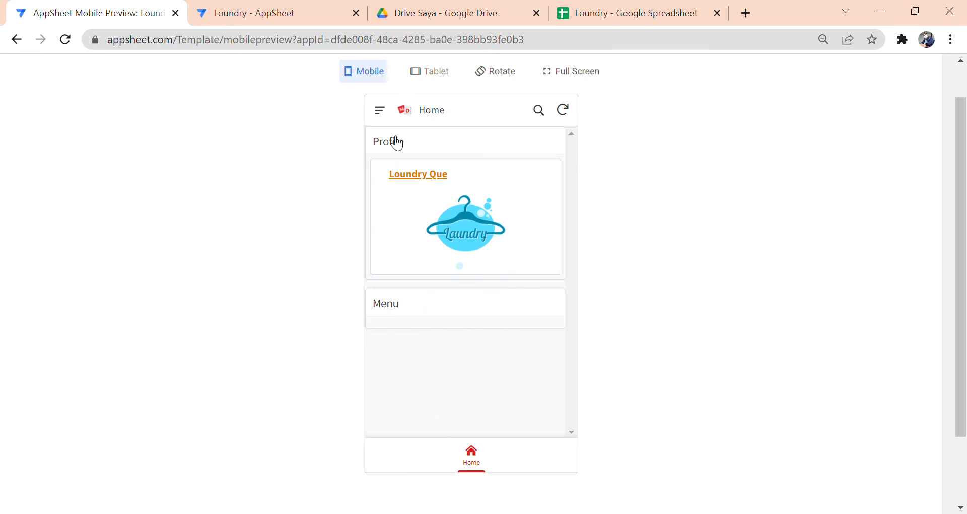
- Open the Log In form from the menu, then go back to the editor
left_click(386, 119)
left_click(414, 164)
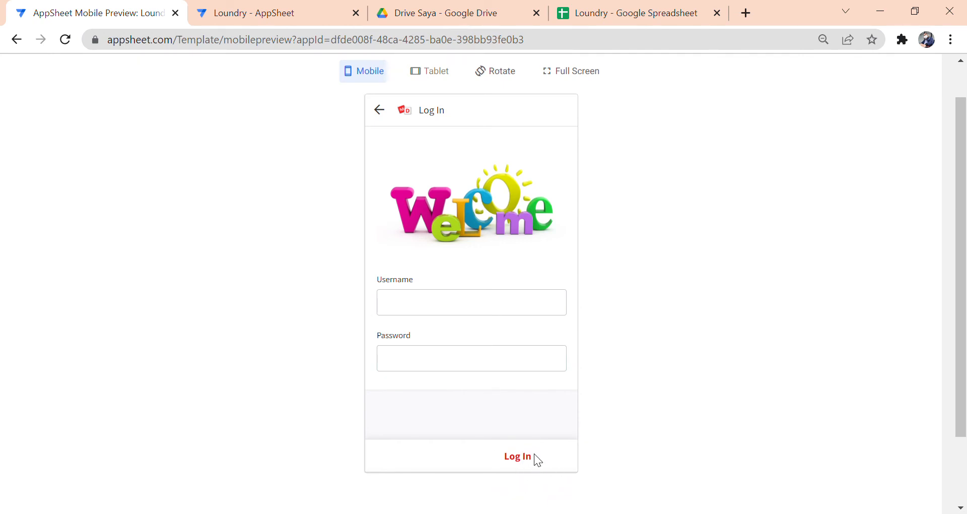
left_click(295, 13)
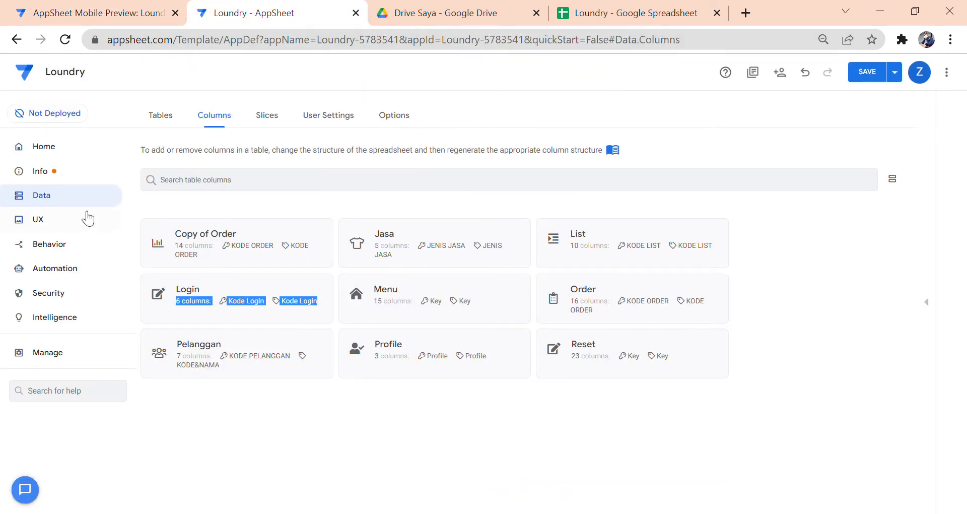
- In UX > Localize, inspect the Save label's Log Out formula without changing it
left_click(45, 223)
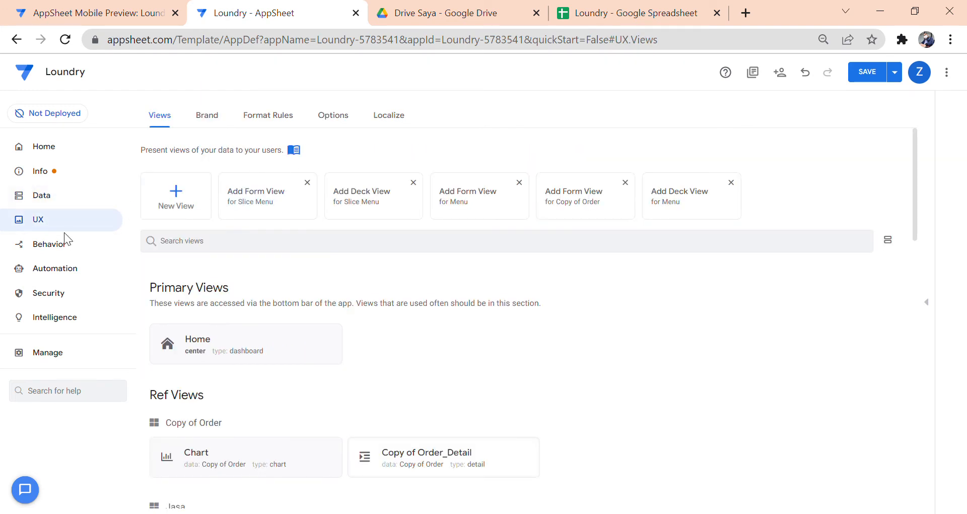
left_click(390, 117)
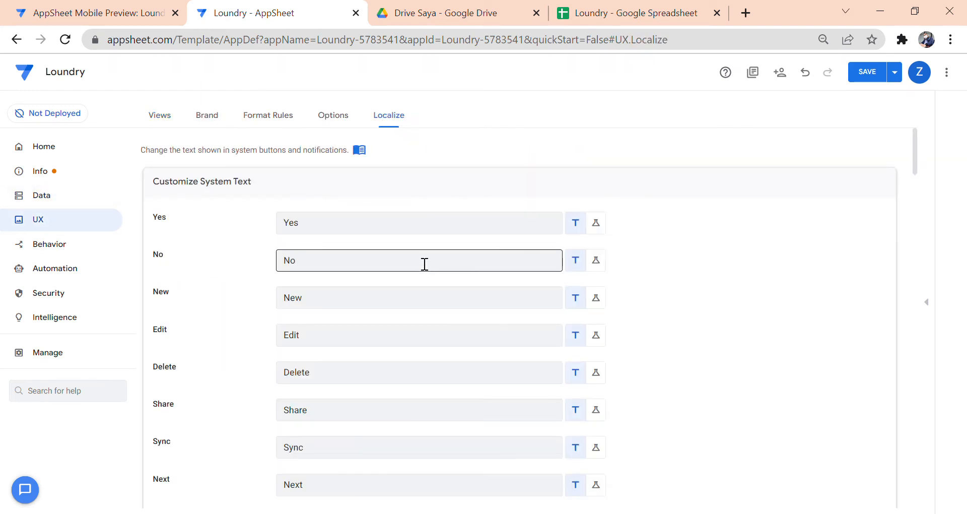
scroll(423, 277, "down", 6)
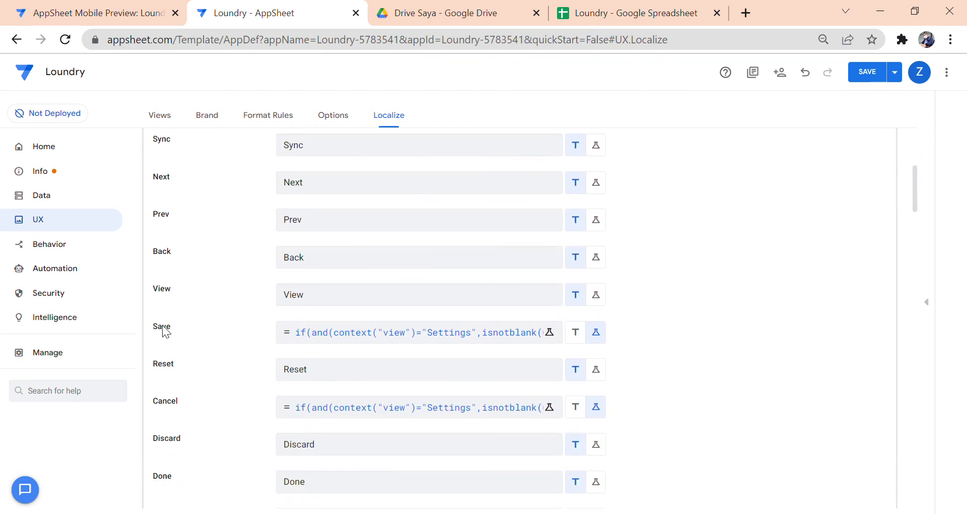
left_click(417, 337)
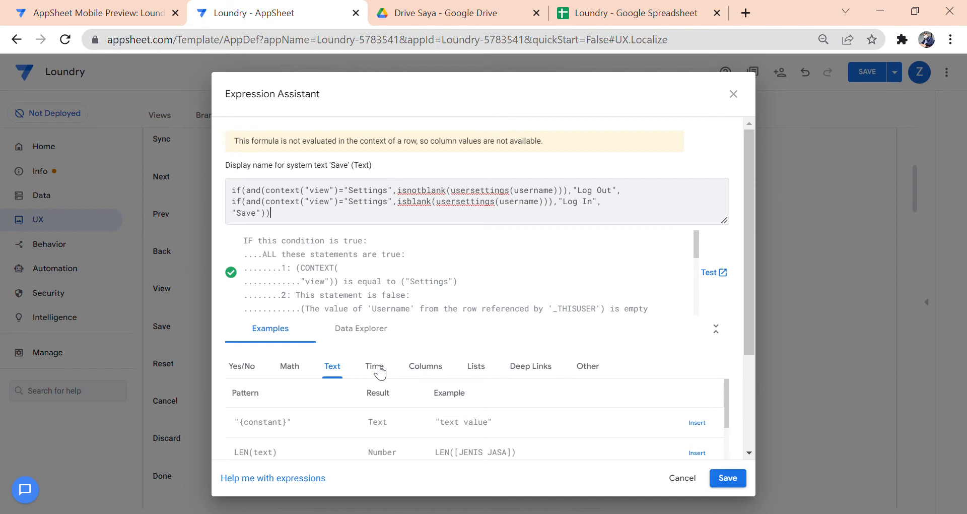
left_click(594, 194)
left_click(700, 482)
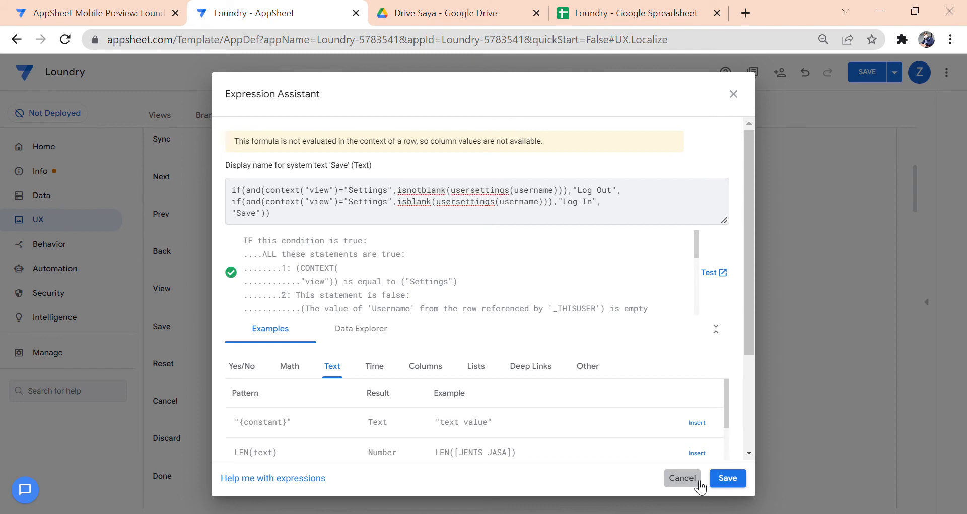
left_click(700, 481)
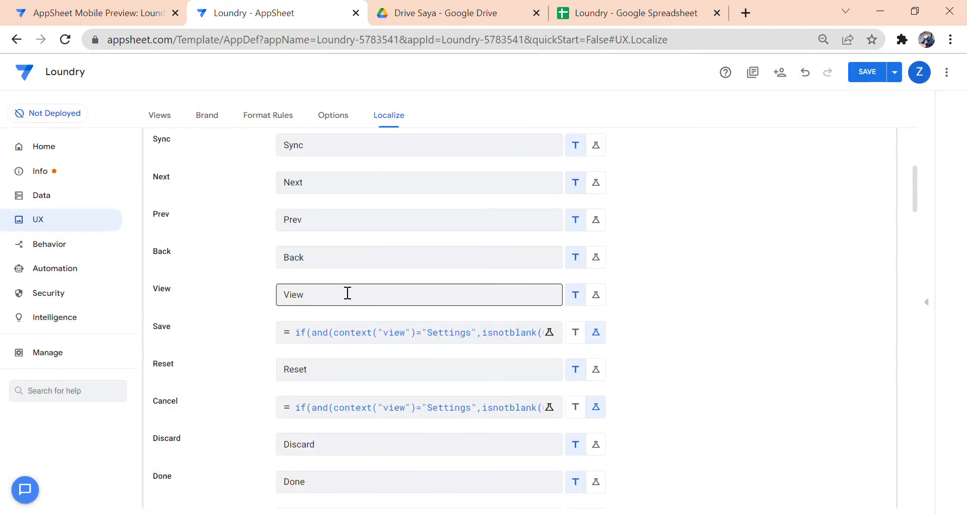
- Inspect the Cancel label's formula unchanged and return to the Views list
scroll(237, 257, "down", 2)
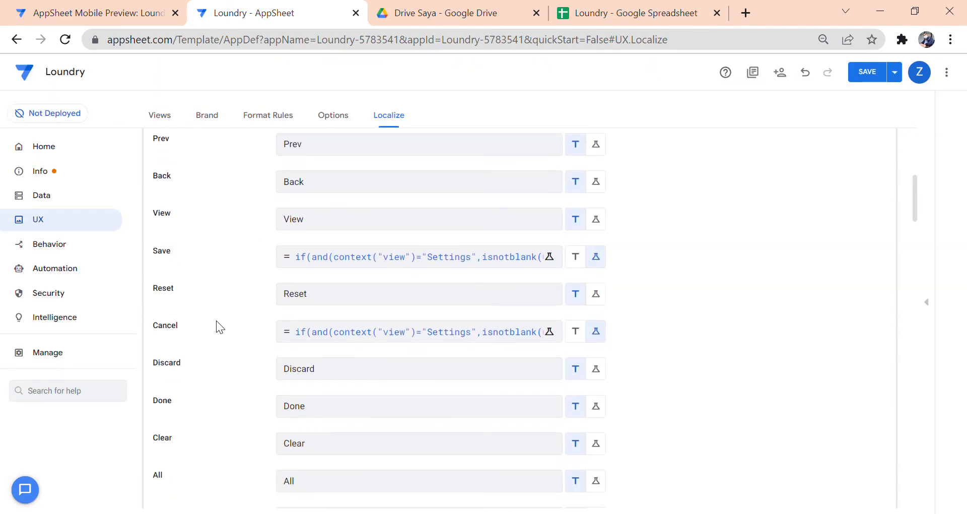
left_click(337, 336)
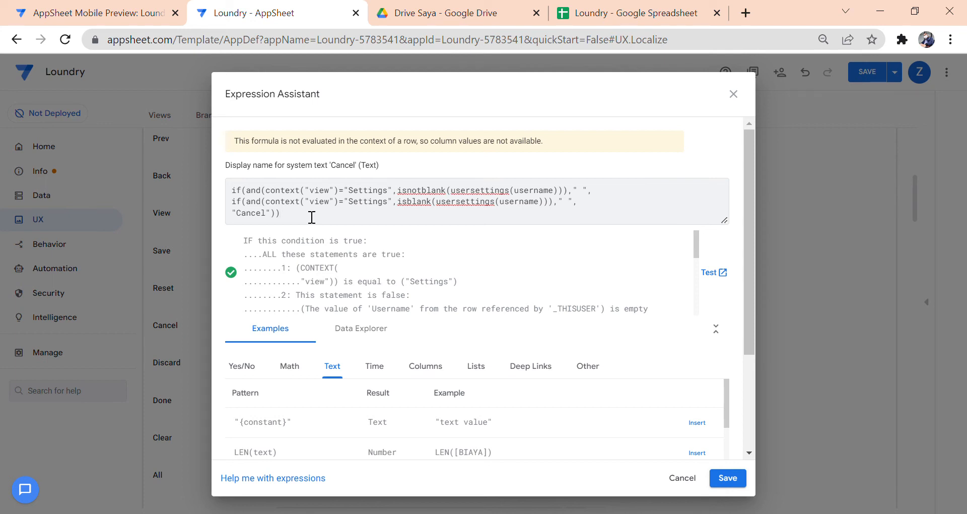
left_click(688, 478)
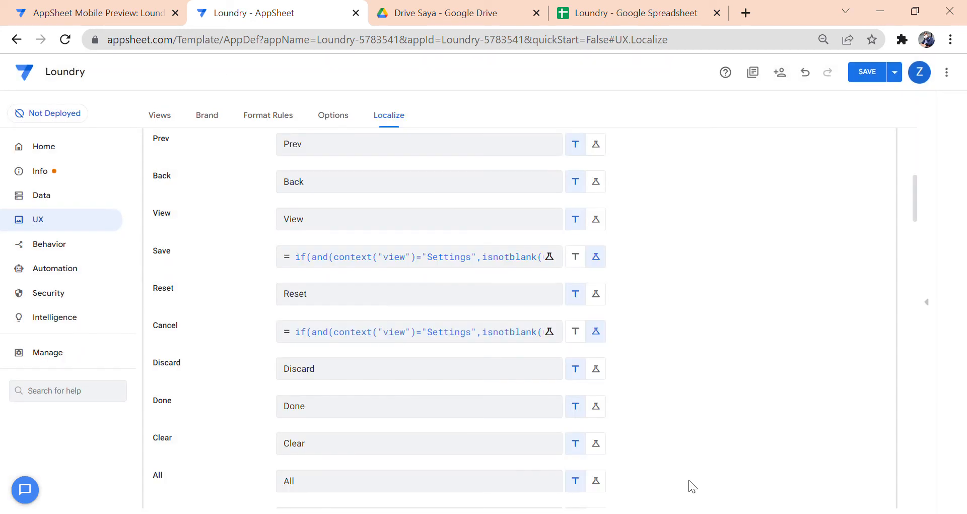
scroll(176, 144, "up", 1)
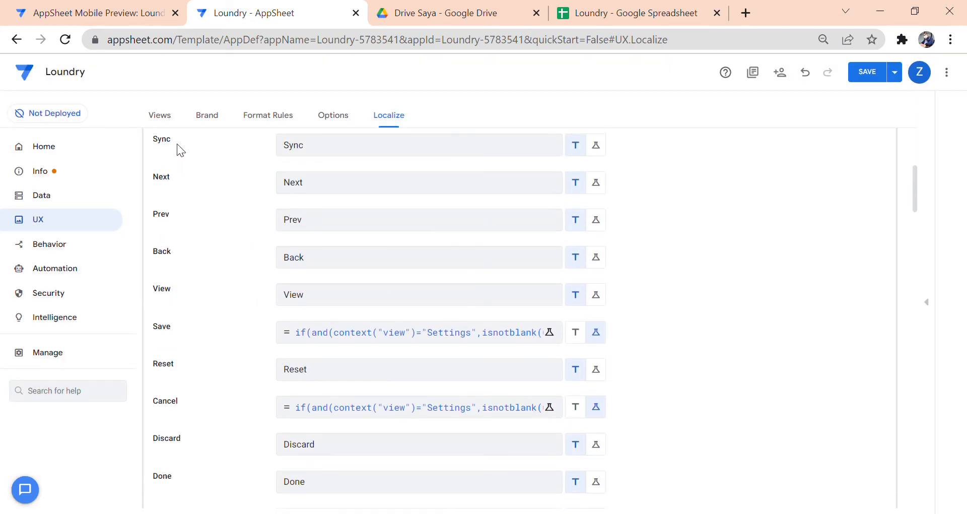
left_click(164, 117)
scroll(332, 330, "down", 15)
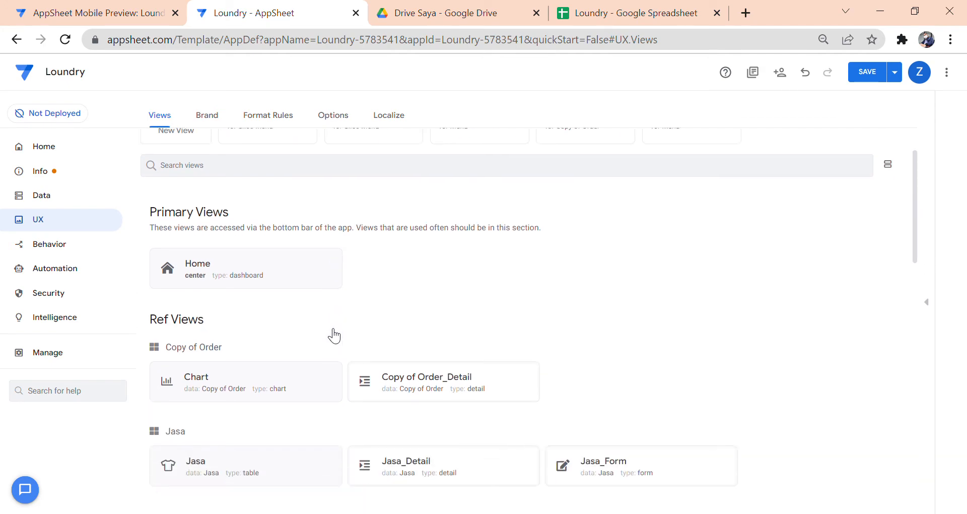
- Check the Settings view's Log Out/Log In display-name formula unchanged, then view the preview
left_click(305, 449)
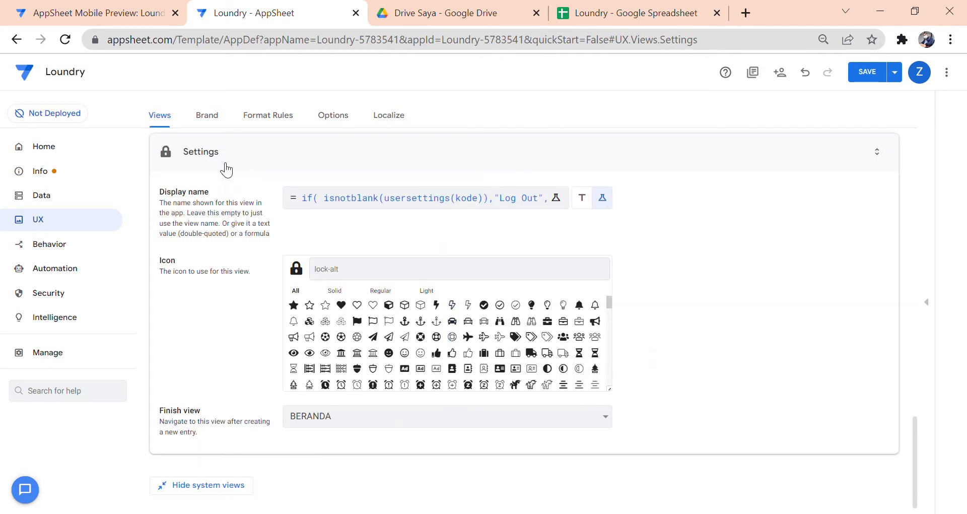
left_click(337, 206)
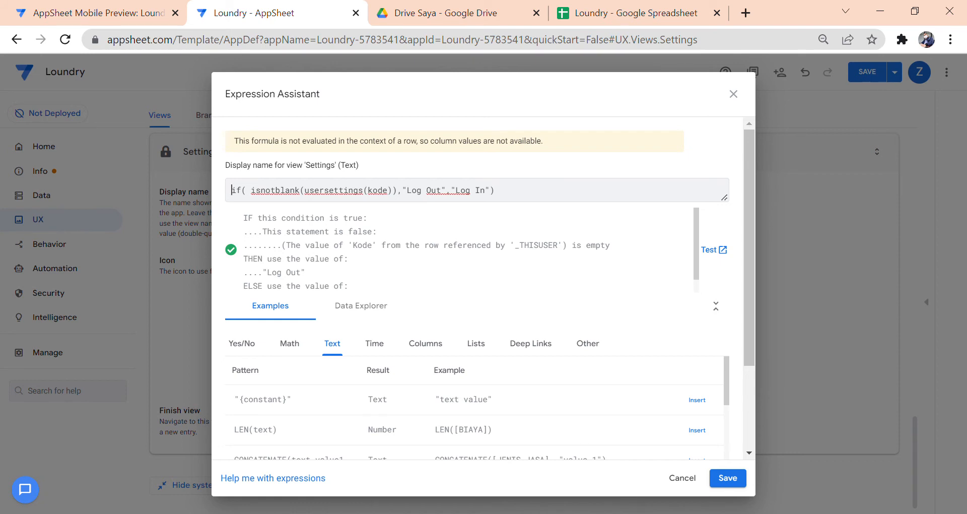
left_click(677, 481)
left_click(133, 15)
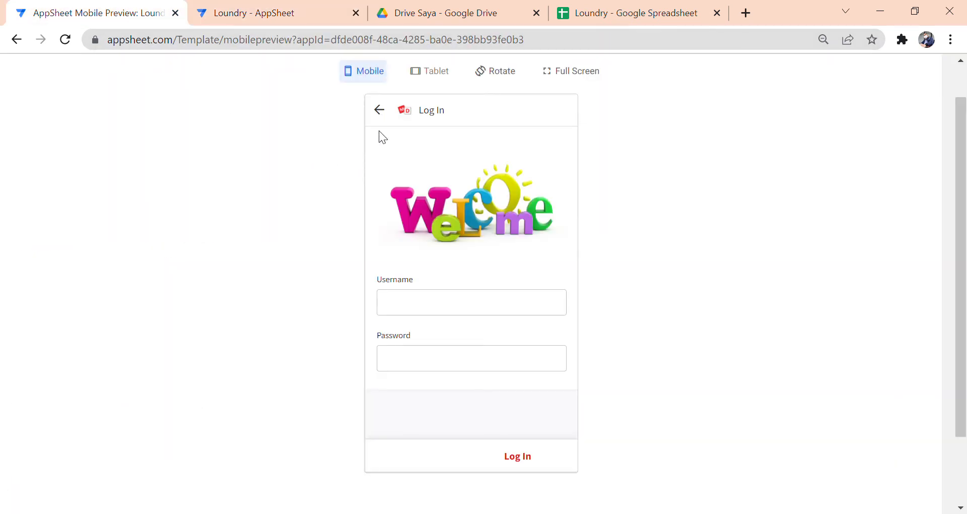
- Log into the preview as user2 with its password to reveal the menu items
left_click(379, 110)
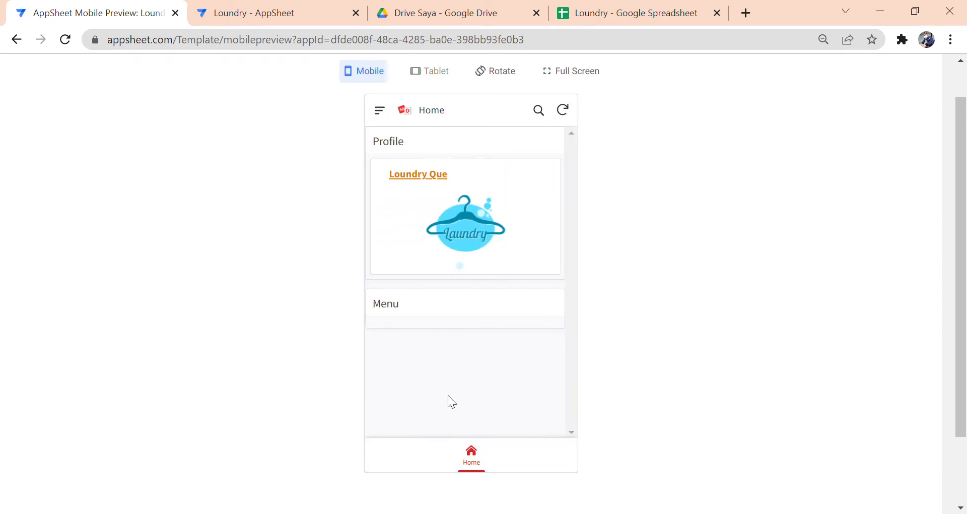
left_click(380, 110)
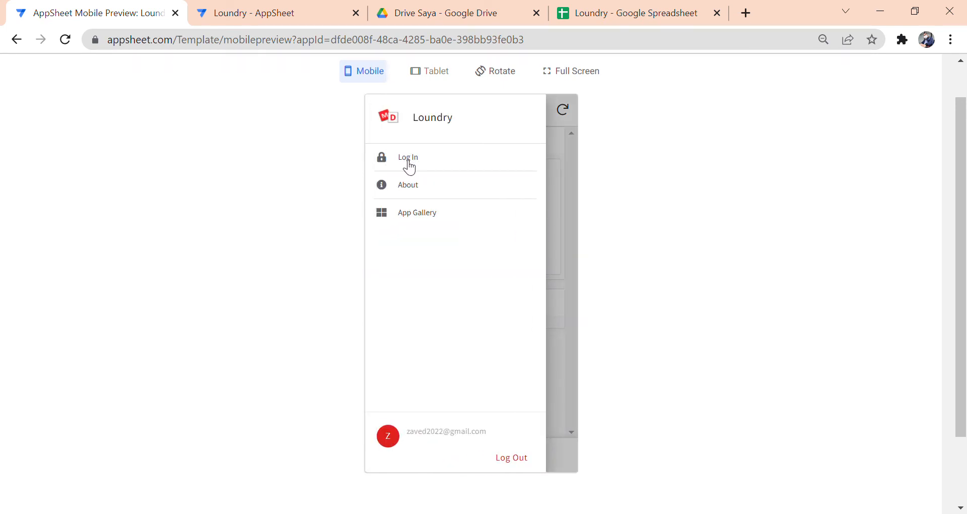
left_click(428, 164)
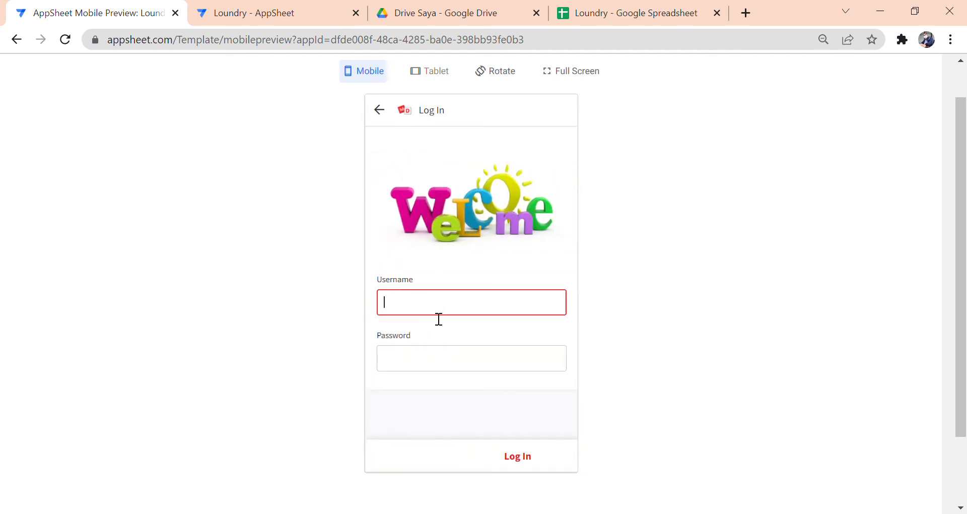
type("user2")
key("Tab")
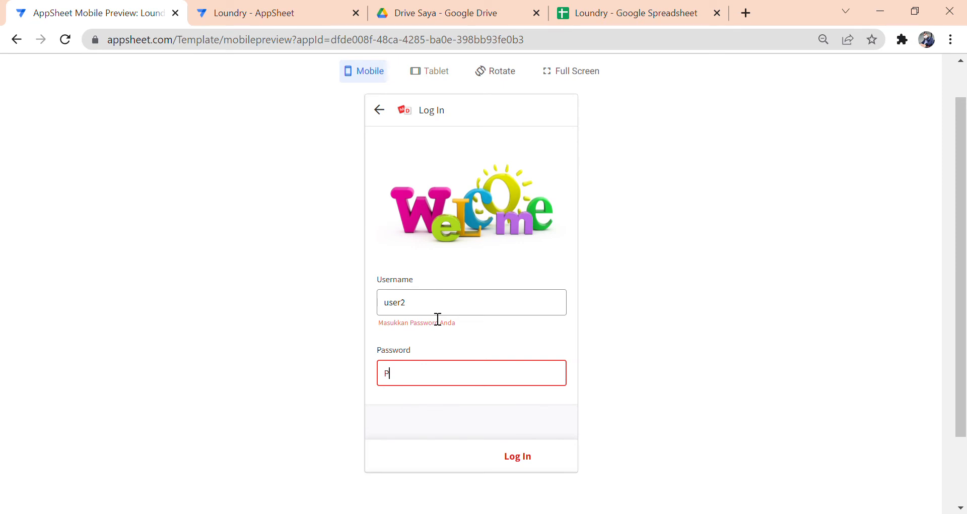
type("P@ssw0rd")
key("Tab")
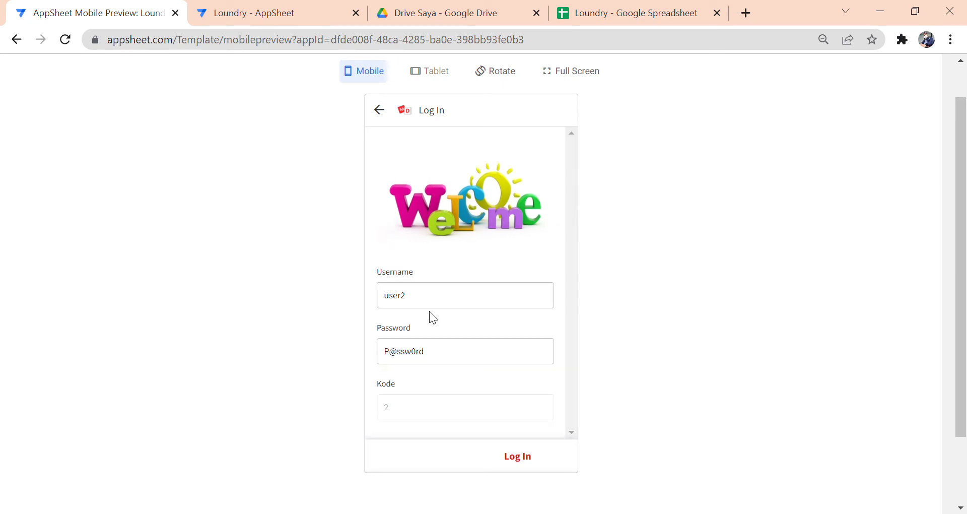
left_click(524, 454)
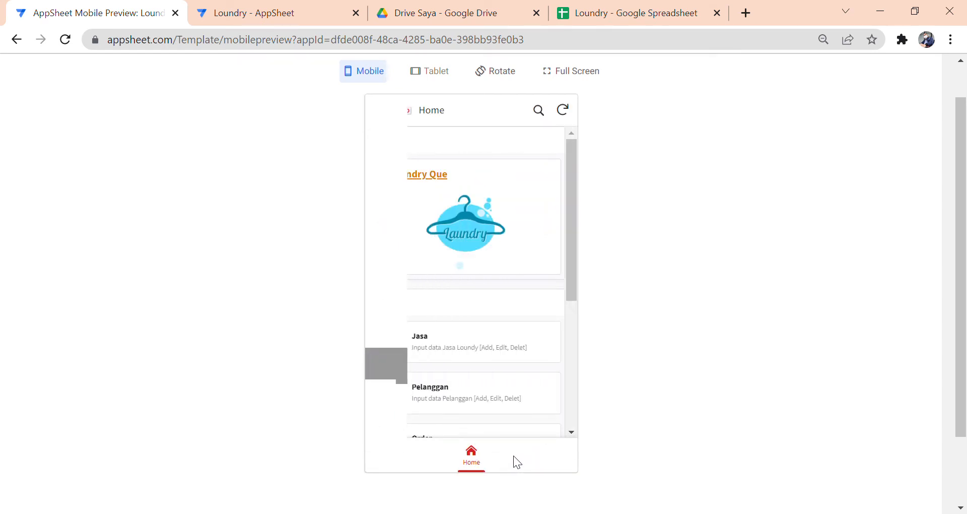
- Log user2 out of the preview and return to the Home view
left_click(380, 110)
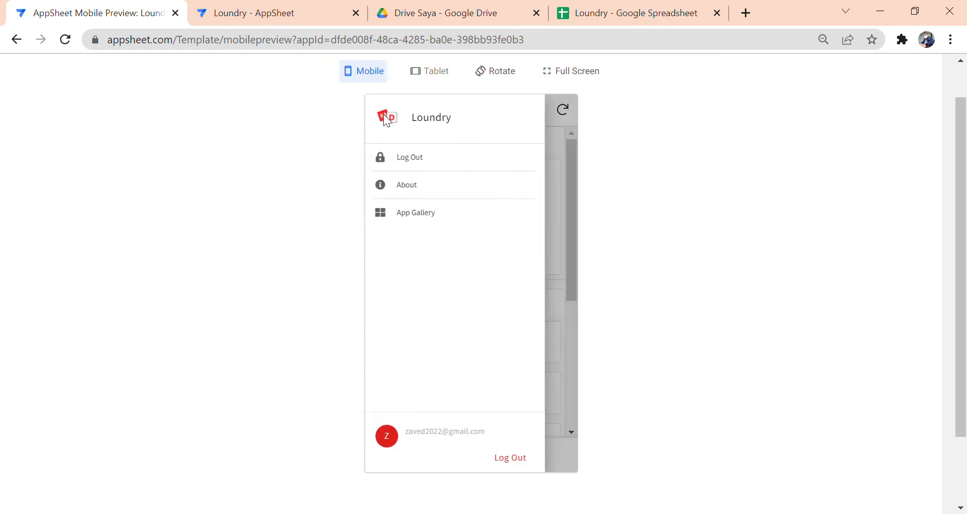
left_click(423, 160)
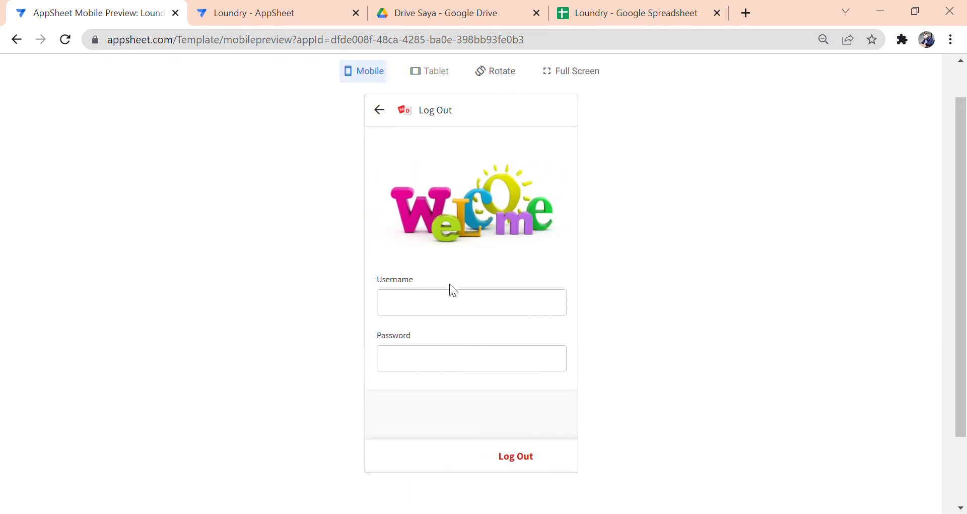
left_click(510, 459)
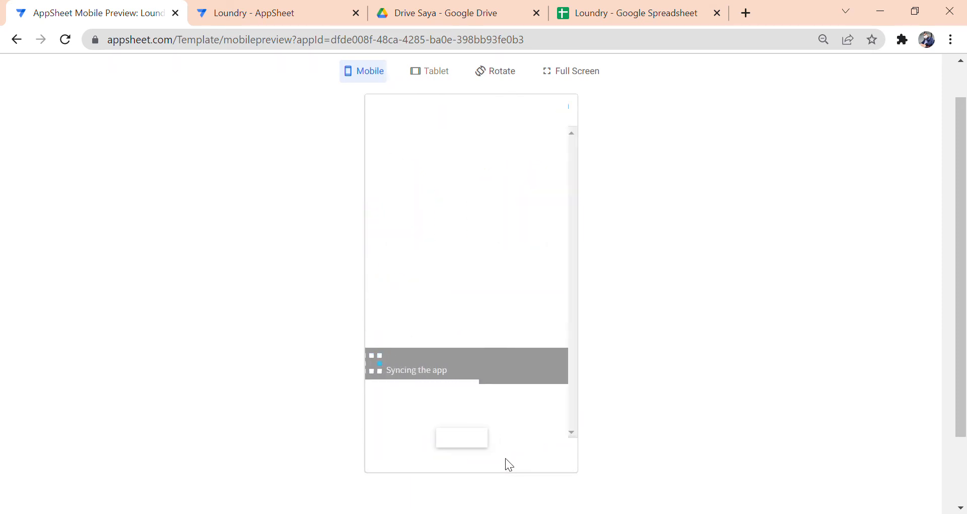
left_click(479, 463)
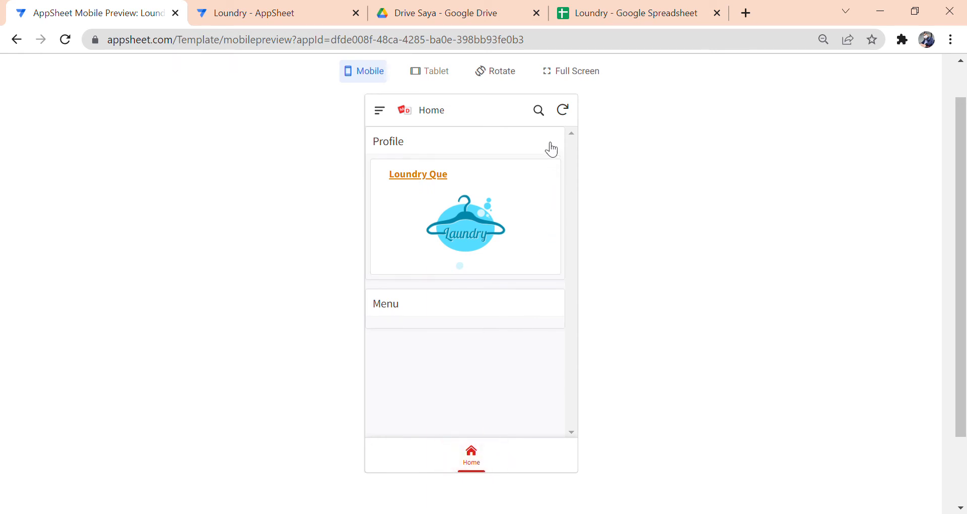
- Collapse the Settings view in the editor's Views list, then return to the preview
left_click(290, 15)
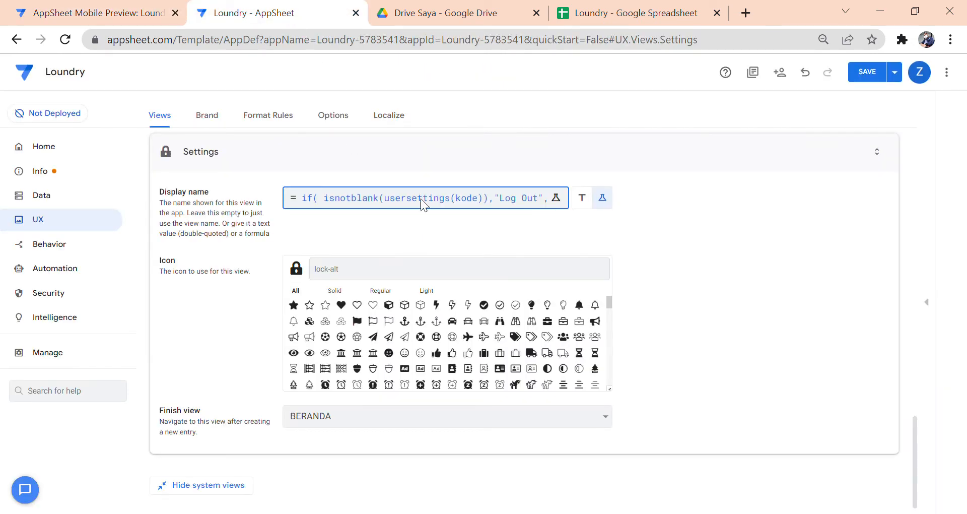
scroll(582, 221, "up", 2)
left_click(474, 232)
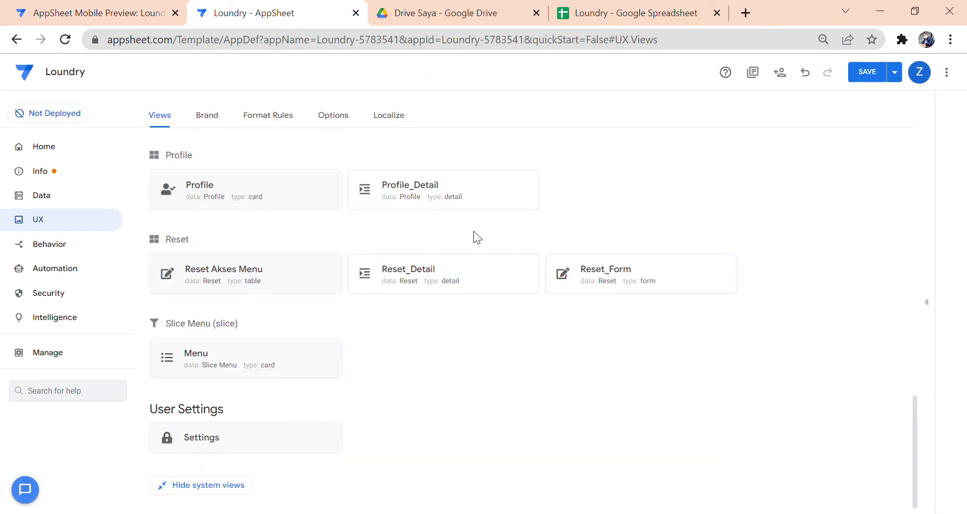
scroll(422, 289, "up", 10)
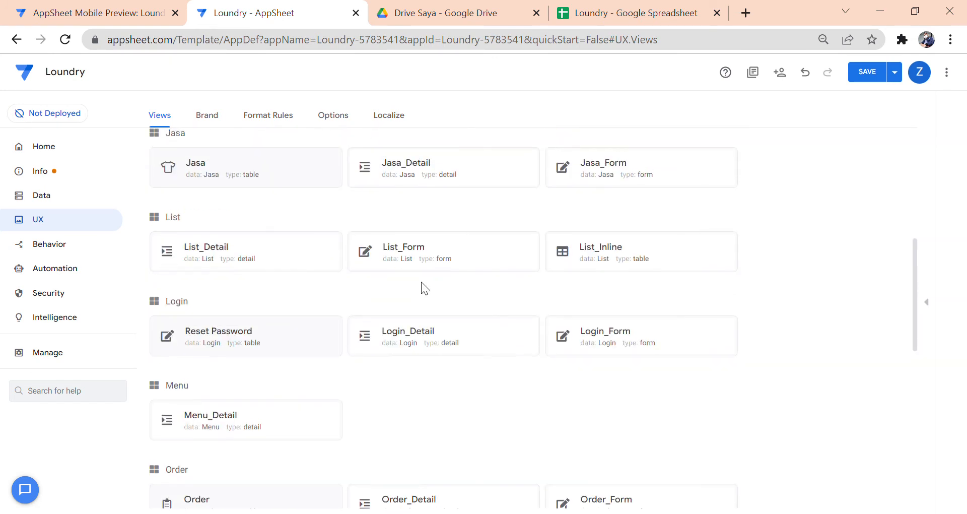
scroll(421, 282, "up", 8)
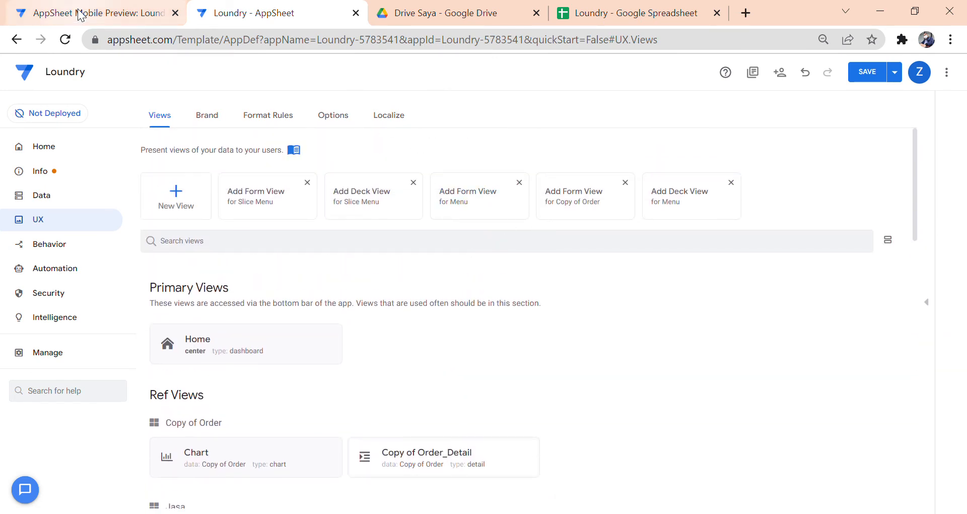
left_click(79, 15)
- Log into the preview as user1 with its password
left_click(382, 114)
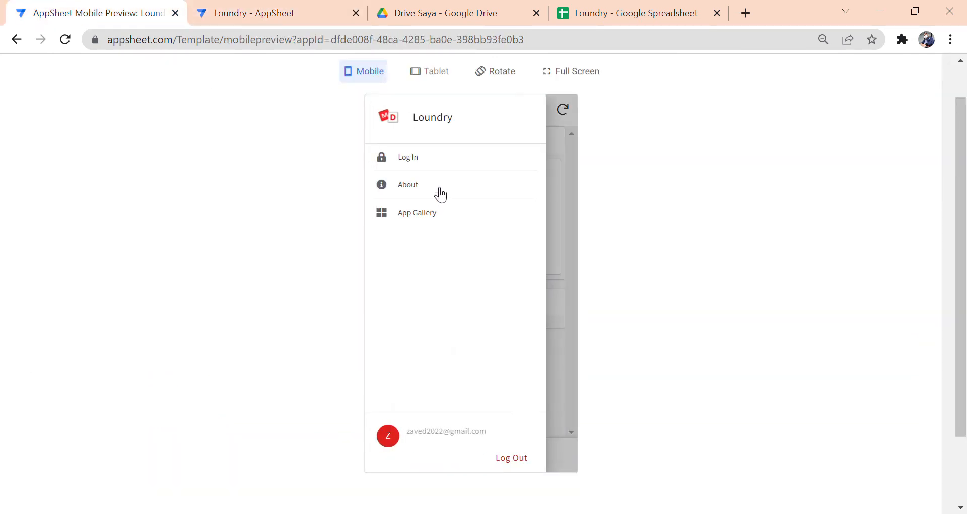
left_click(437, 160)
left_click(479, 315)
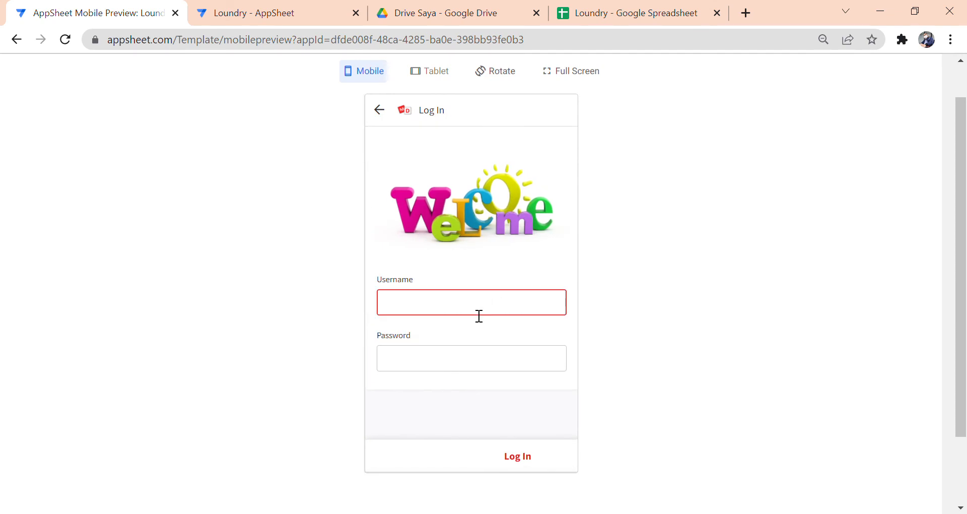
type("user1")
key("Tab")
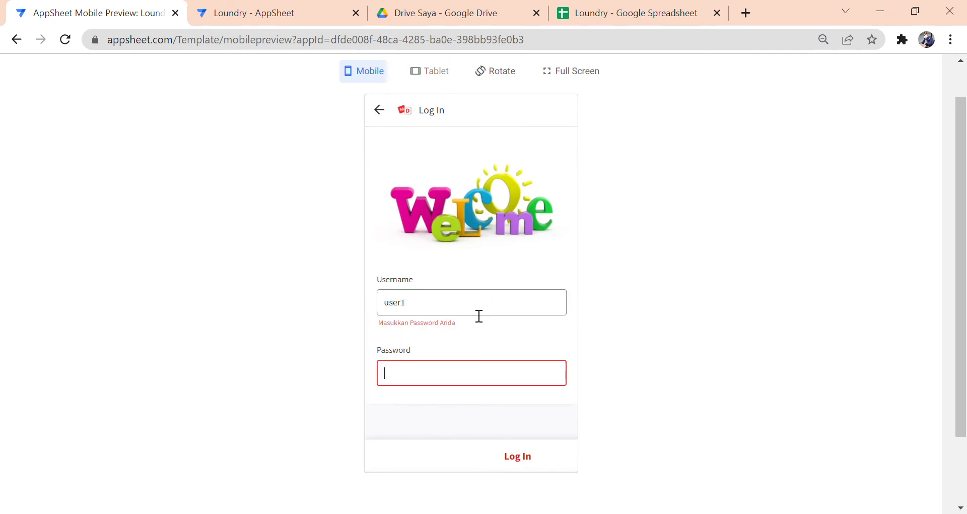
type("P@ssw0rd")
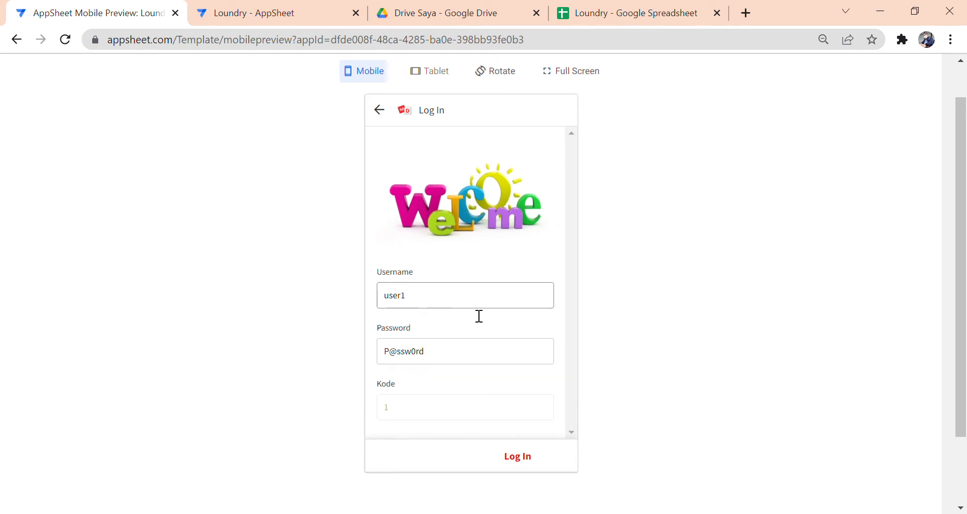
left_click(517, 459)
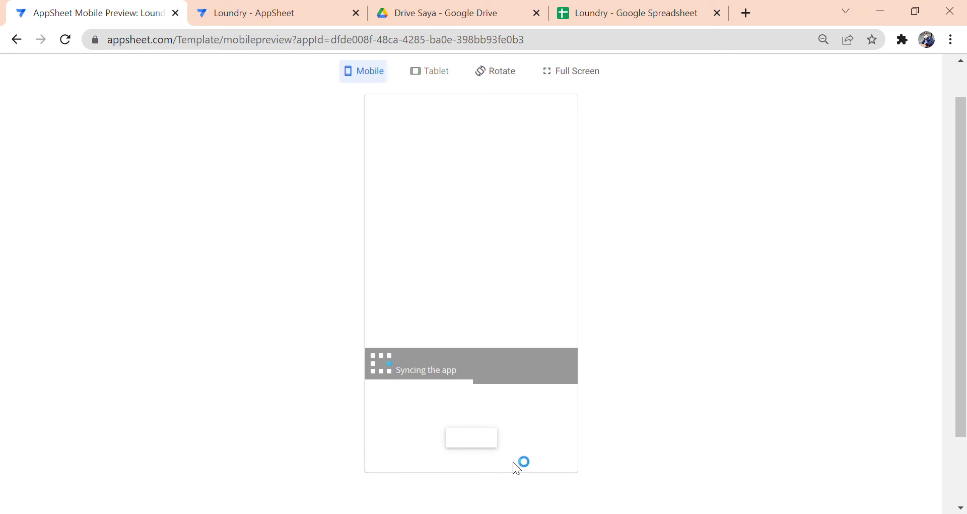
- Browse the Jasa services list and the Pelanggan customer list
left_click(496, 342)
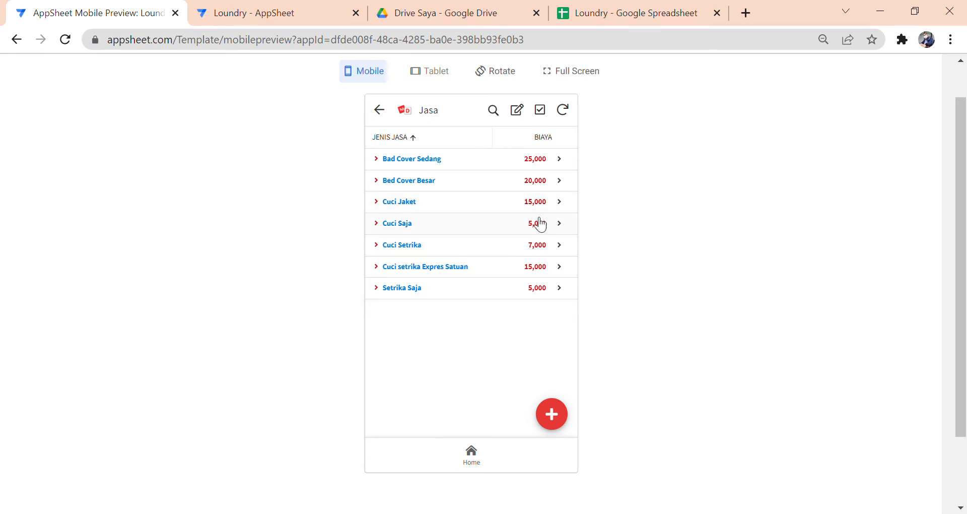
left_click(384, 110)
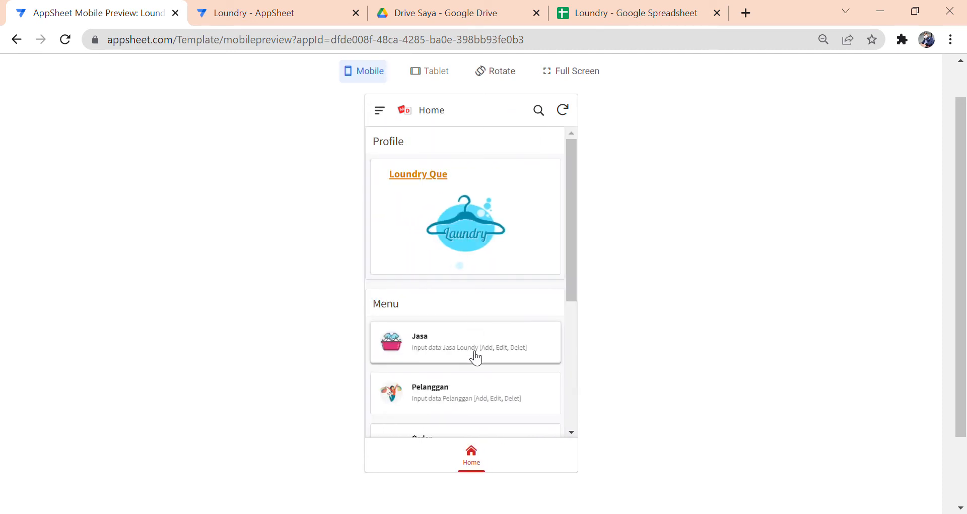
scroll(475, 356, "down", 2)
left_click(473, 335)
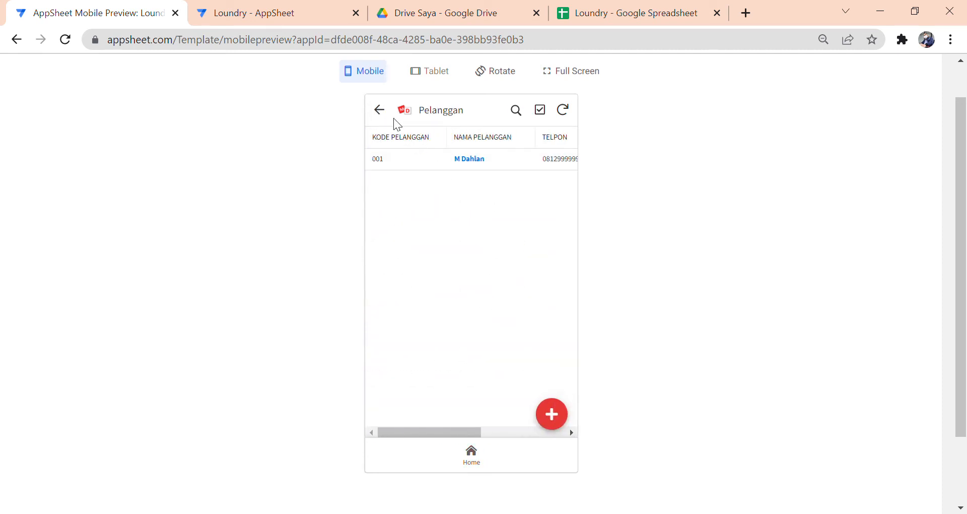
left_click(381, 109)
scroll(461, 282, "down", 3)
- Drill into the 2022 orders down to order 00001's details, then return to the editor
left_click(464, 301)
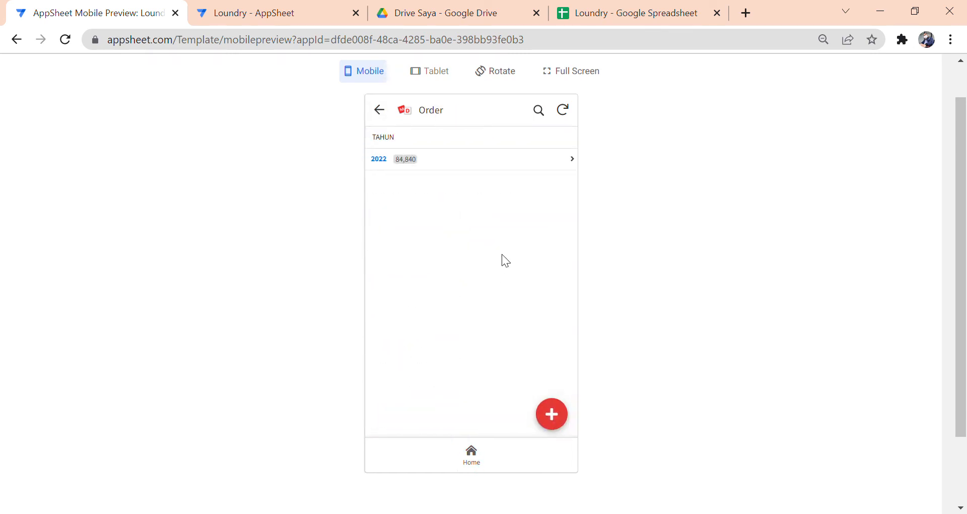
left_click(470, 169)
left_click(477, 166)
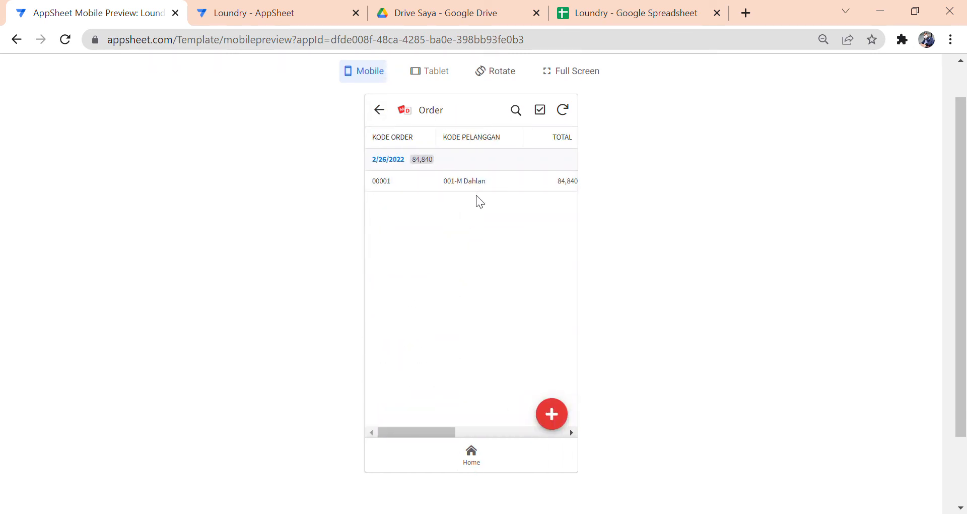
left_click(487, 186)
left_click_drag(572, 247, 568, 279)
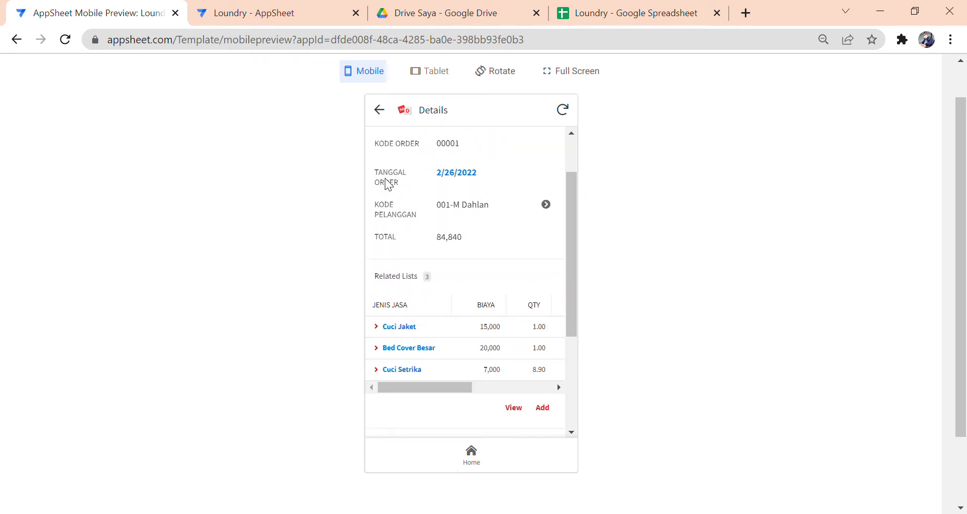
left_click(291, 18)
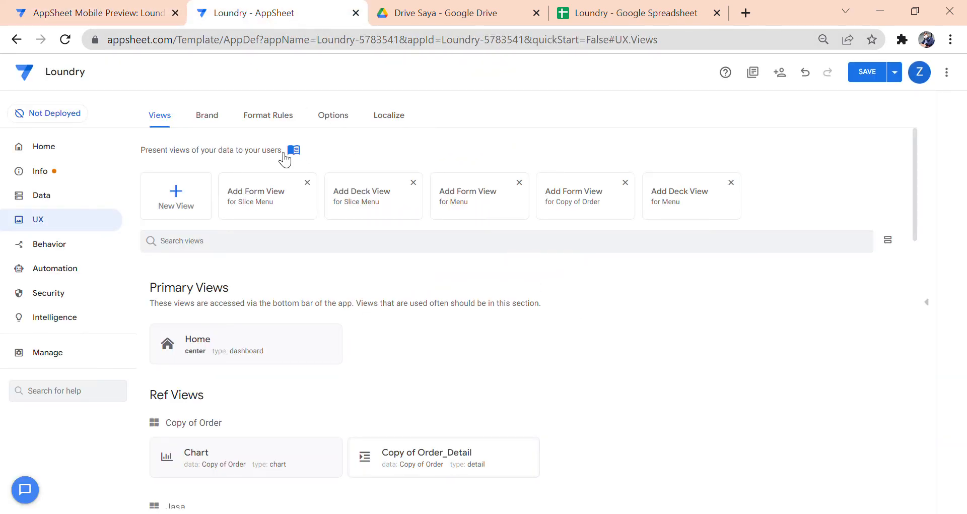
- Open the Jasa1 format rule and review its red highlight and bold blue text format
left_click(282, 122)
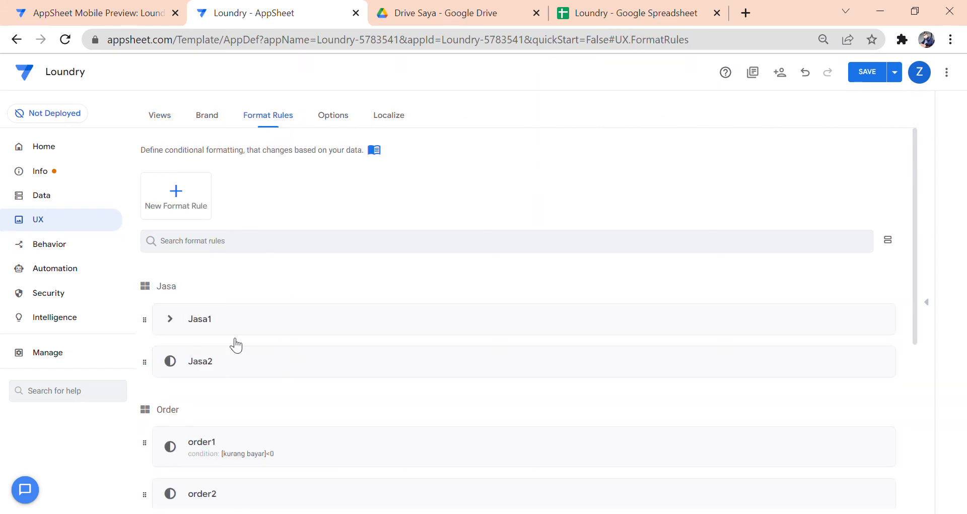
left_click(268, 325)
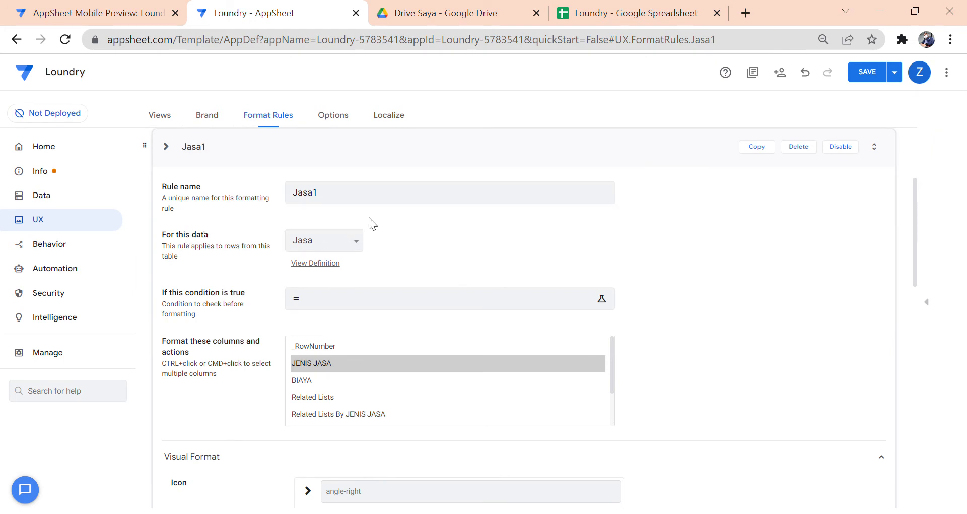
scroll(344, 276, "down", 2)
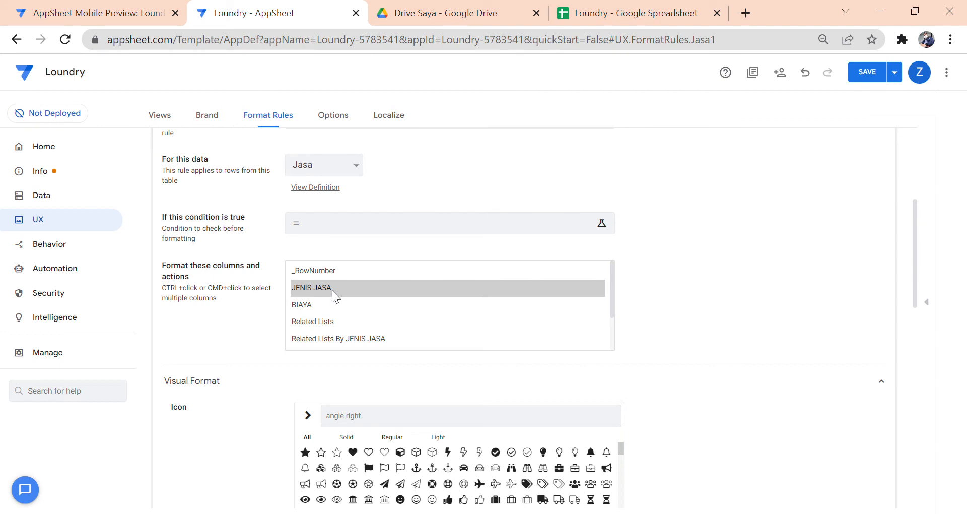
scroll(678, 302, "down", 6)
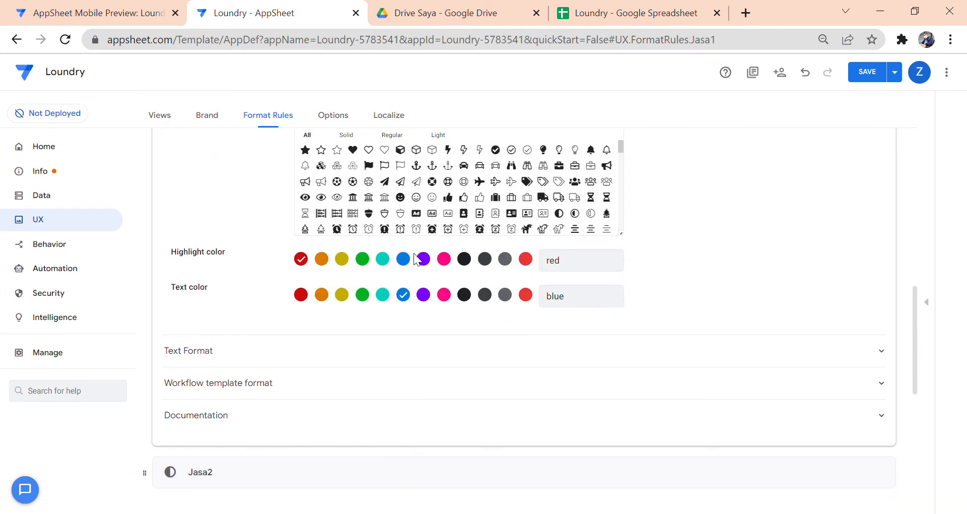
scroll(225, 271, "up", 2)
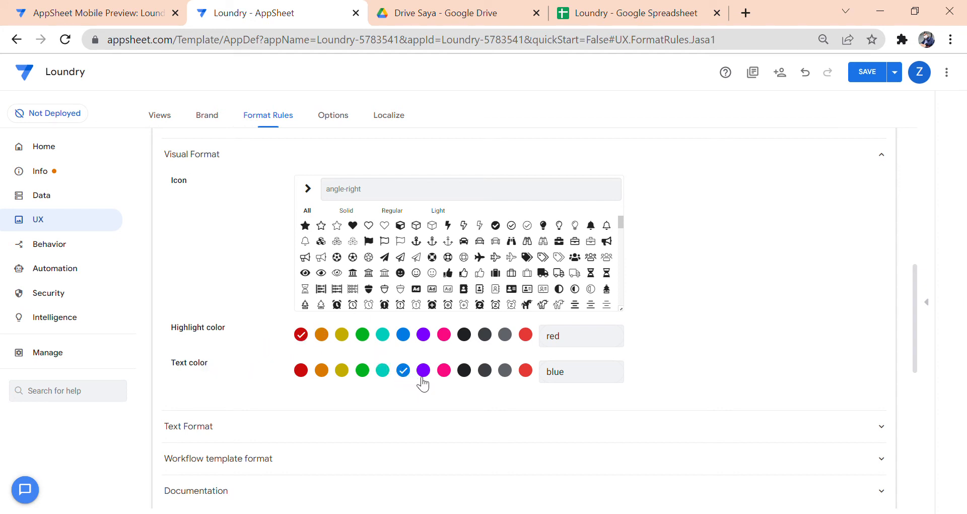
scroll(304, 409, "down", 3)
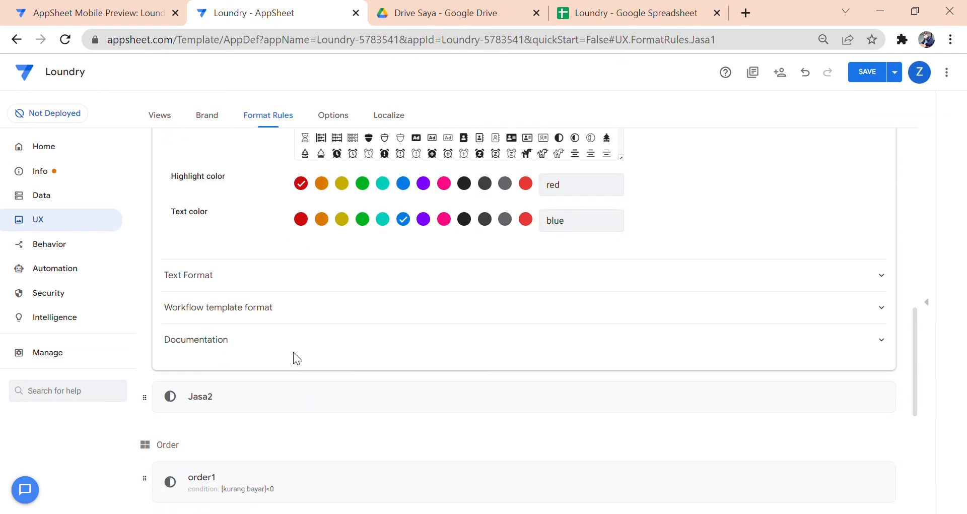
left_click(301, 276)
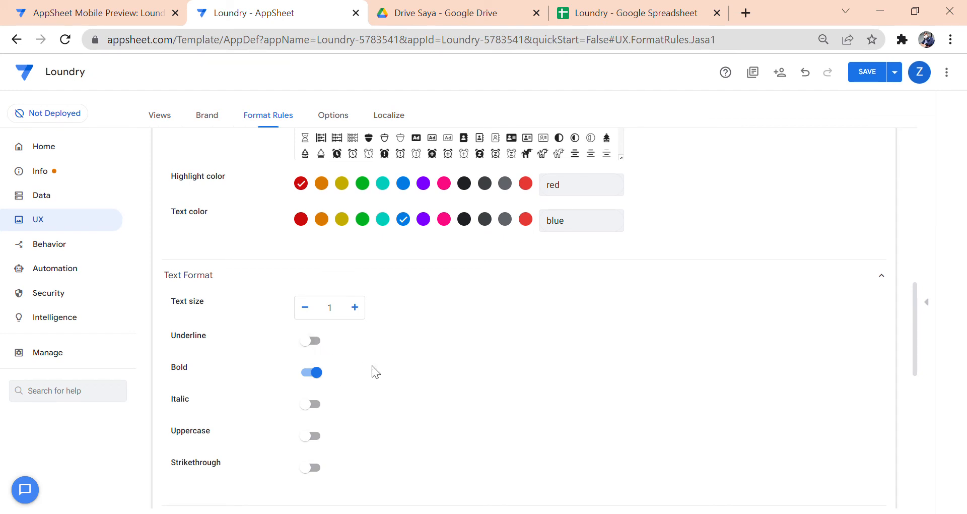
- Collapse the Jasa1 rule and scroll down to the Order format rules
scroll(373, 367, "up", 6)
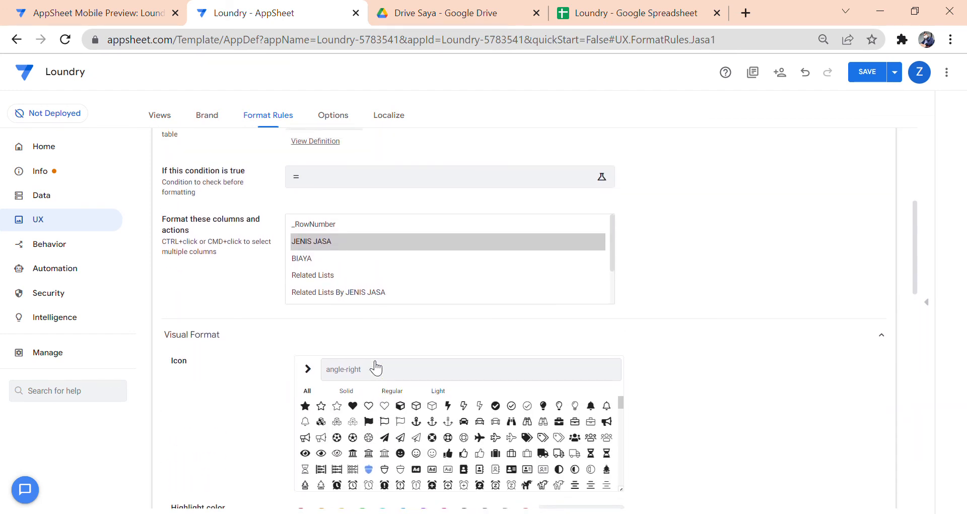
scroll(378, 368, "up", 5)
left_click(333, 310)
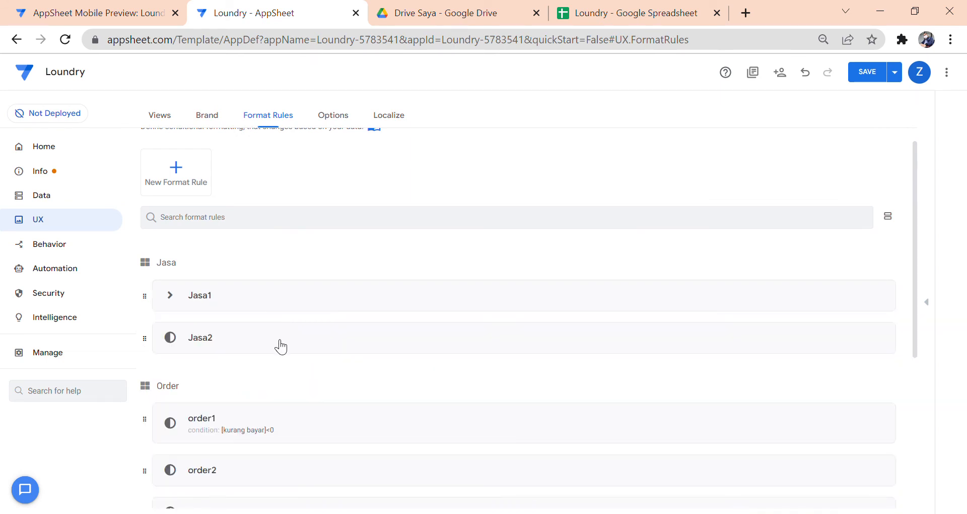
scroll(290, 348, "down", 3)
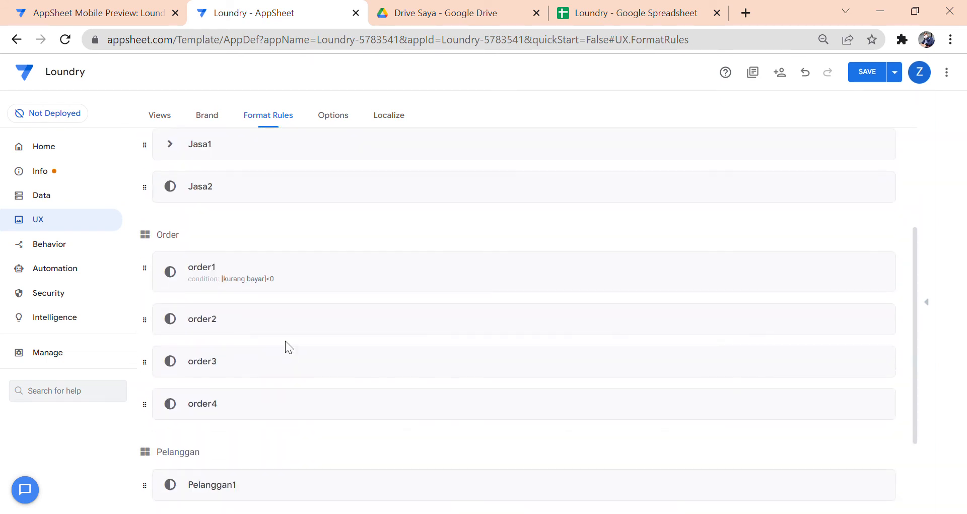
scroll(287, 343, "down", 2)
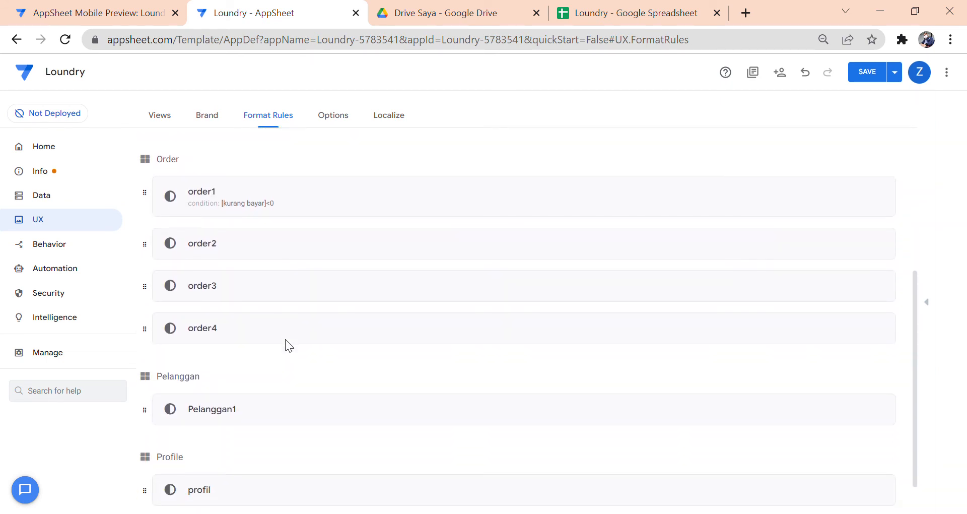
left_click(334, 200)
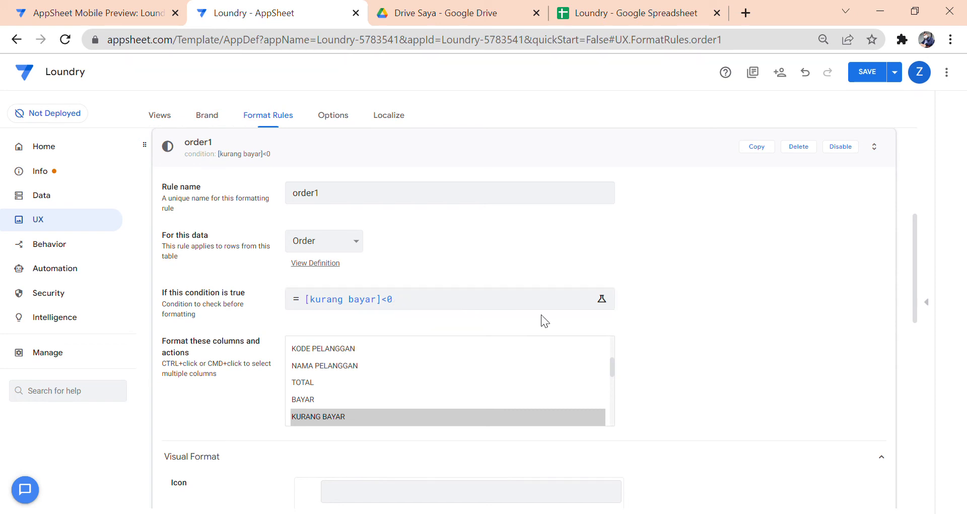
scroll(433, 313, "down", 4)
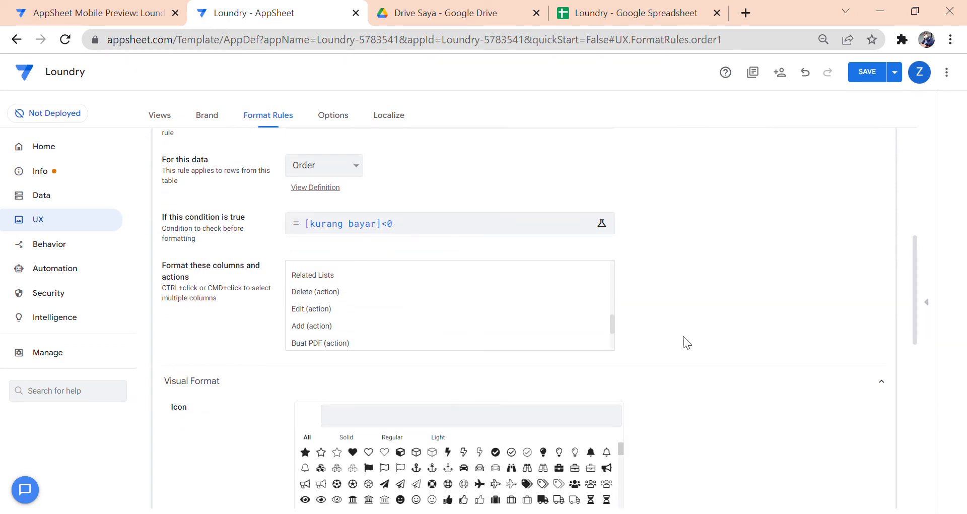
scroll(670, 342, "down", 4)
scroll(661, 347, "up", 1)
scroll(660, 339, "up", 2)
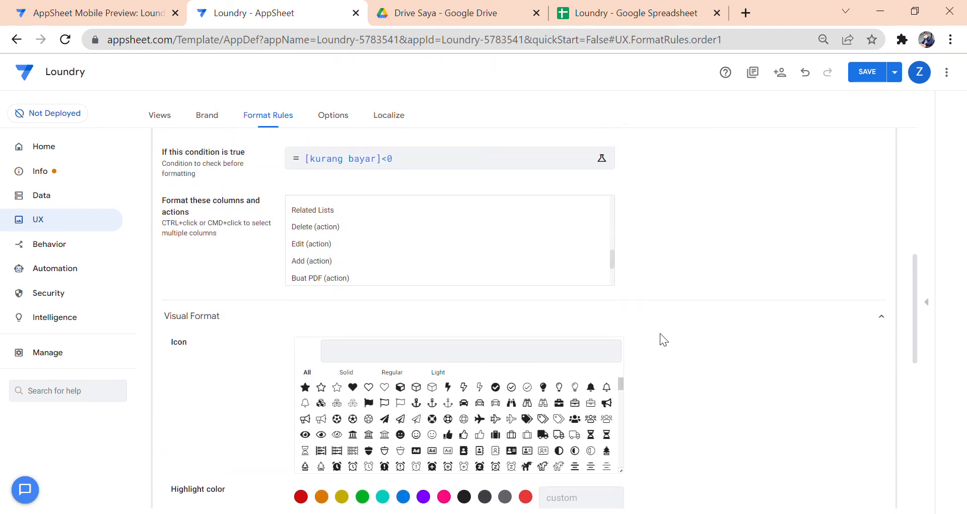
scroll(595, 308, "down", 1)
scroll(632, 309, "down", 2)
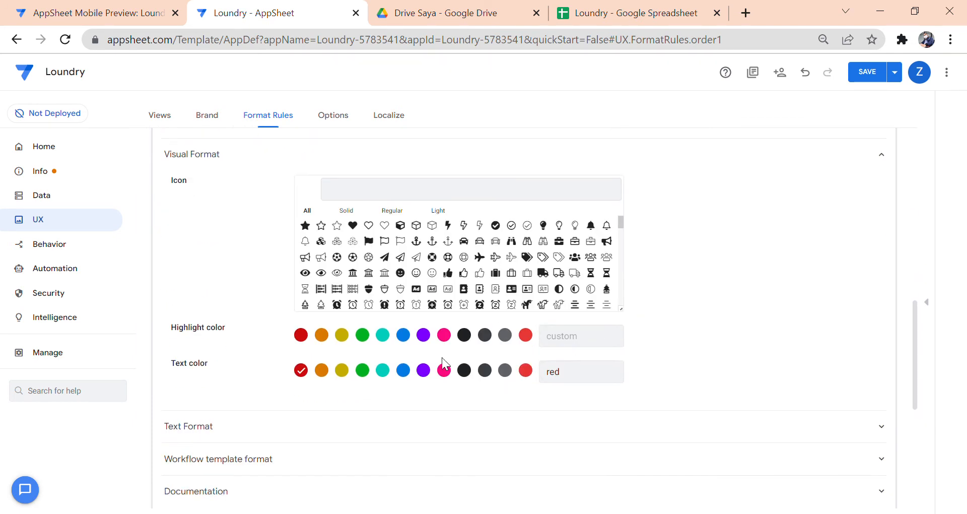
scroll(713, 246, "up", 4)
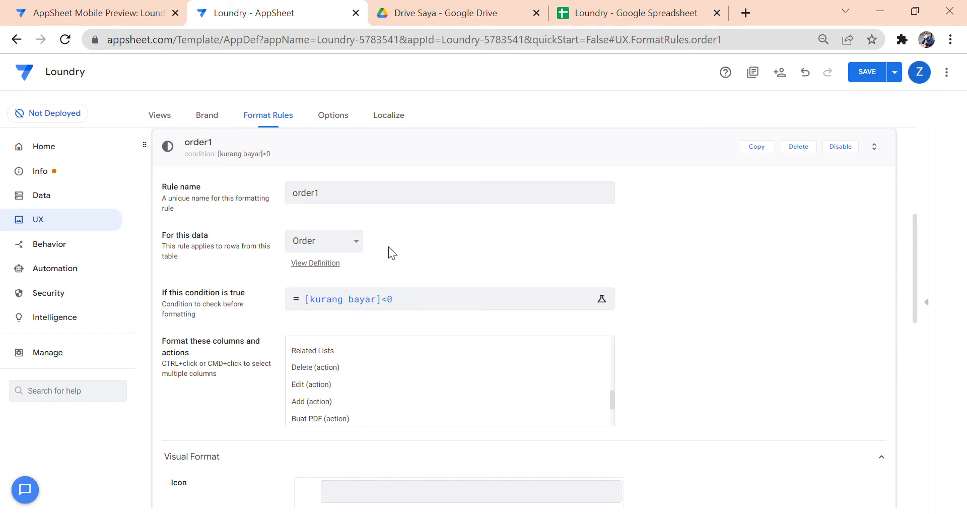
scroll(370, 219, "up", 2)
left_click(251, 121)
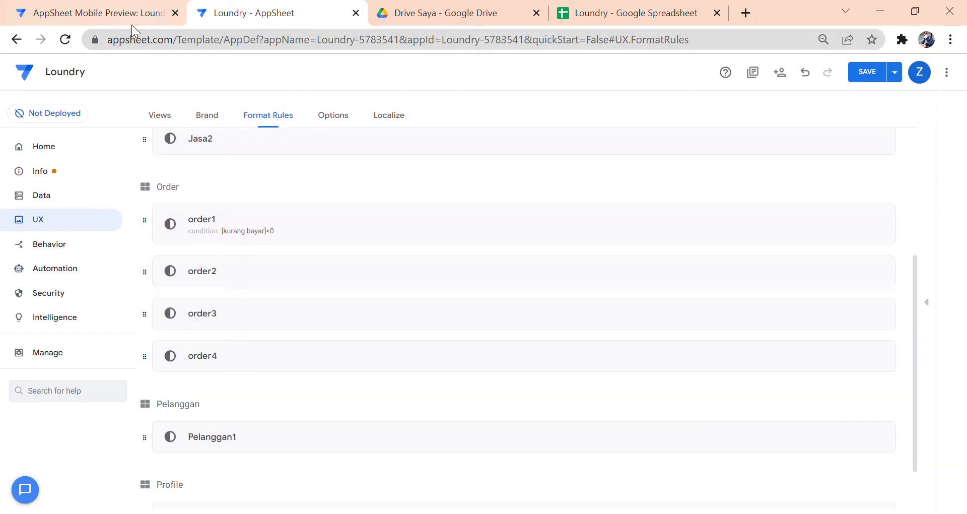
left_click(141, 15)
left_click(380, 110)
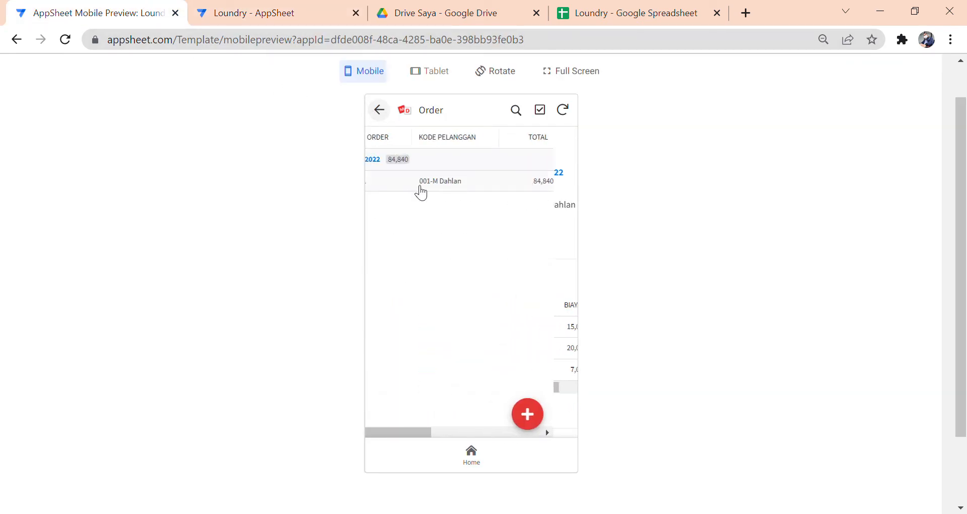
left_click(203, 12)
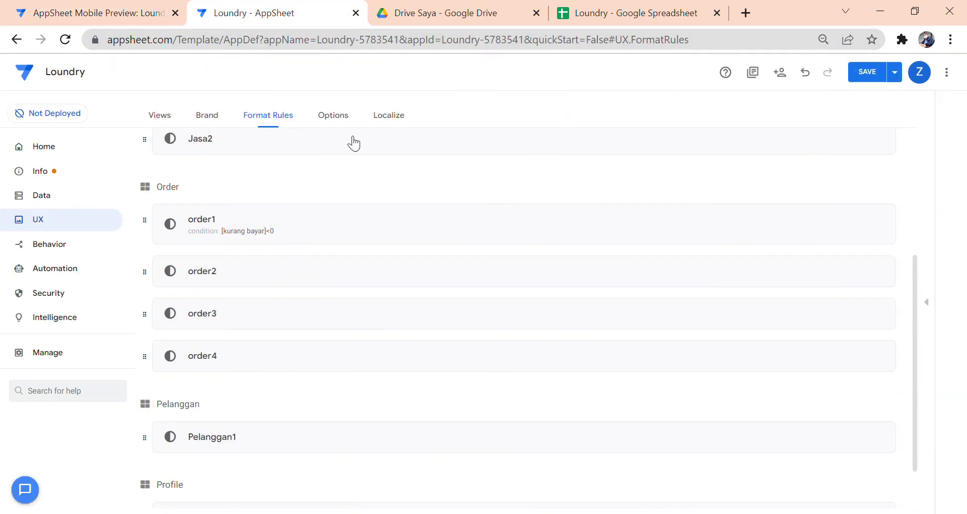
left_click(142, 17)
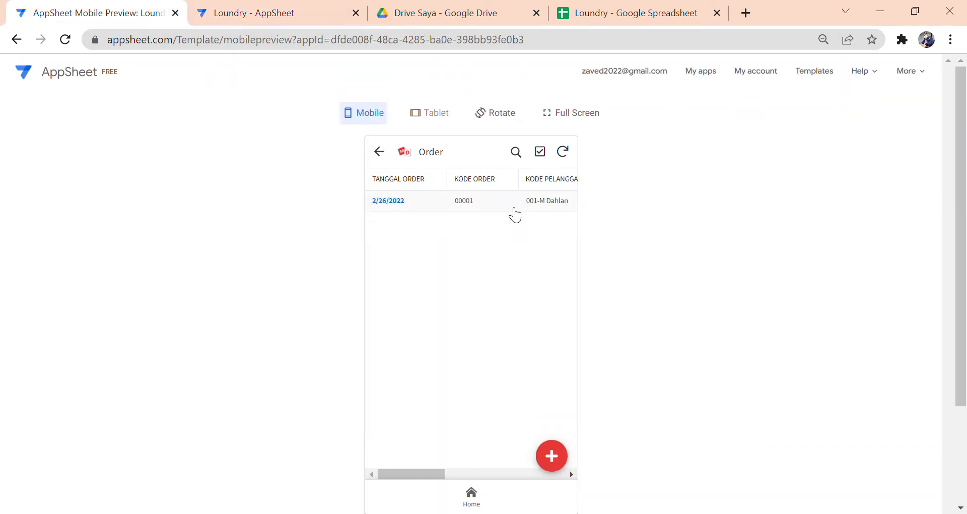
left_click(509, 213)
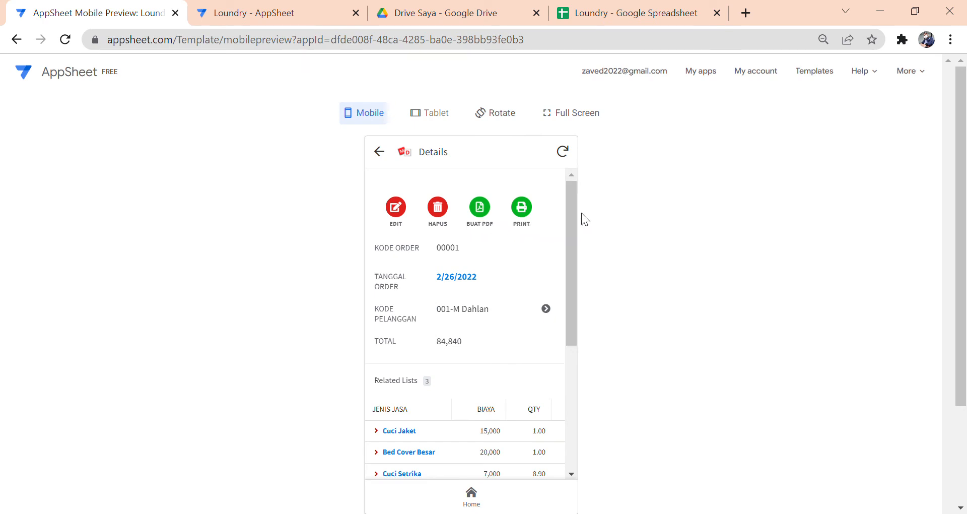
scroll(711, 197, "down", 2)
scroll(795, 210, "up", 2)
left_click_drag(960, 181, 959, 205)
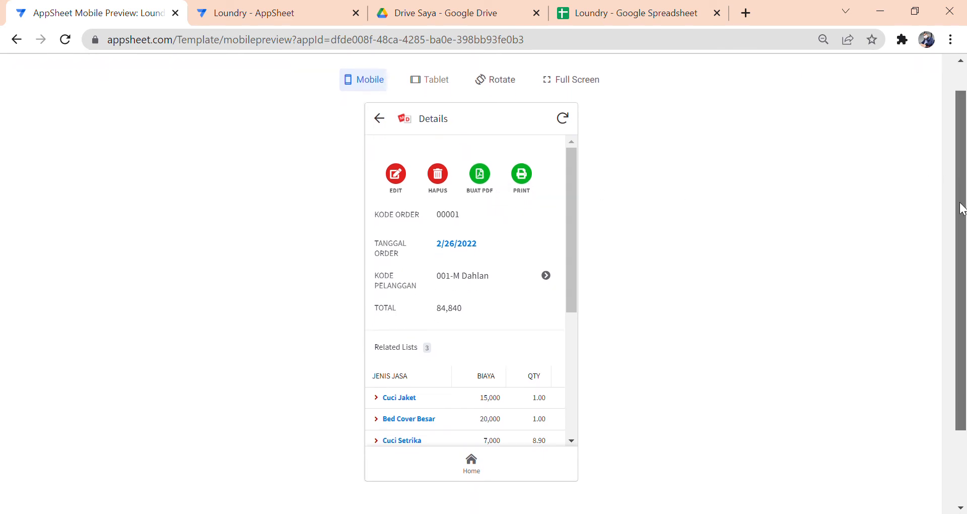
left_click(296, 23)
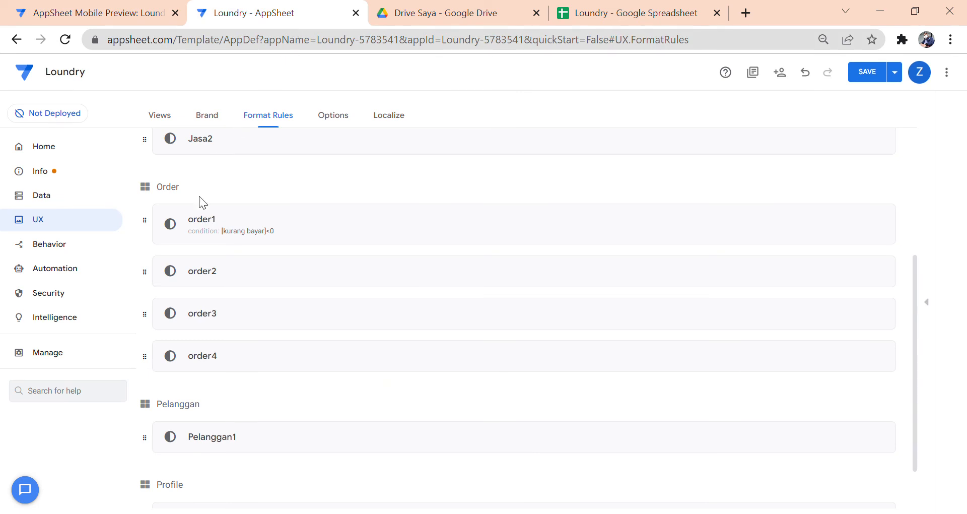
- Open Automation to show the Order table's Tanda Terima bot on the Bots page
scroll(352, 231, "down", 1)
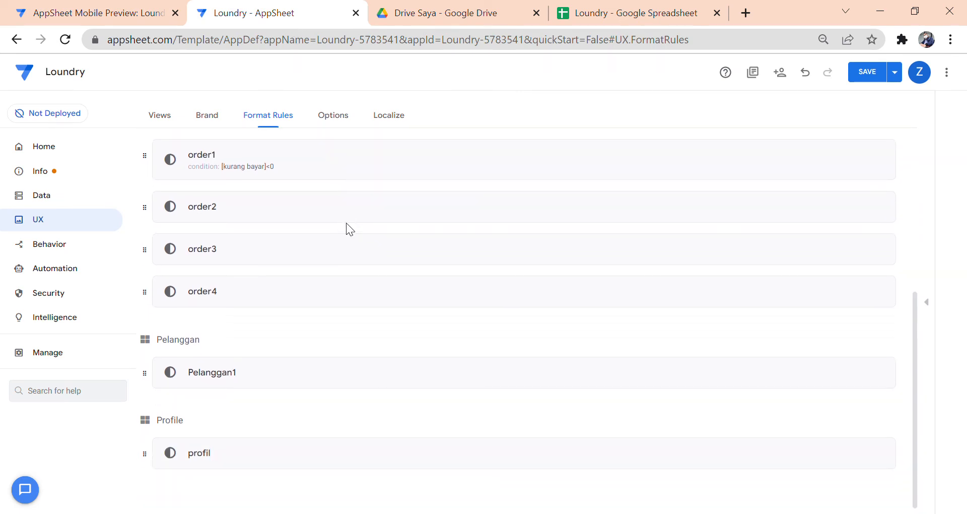
left_click(83, 271)
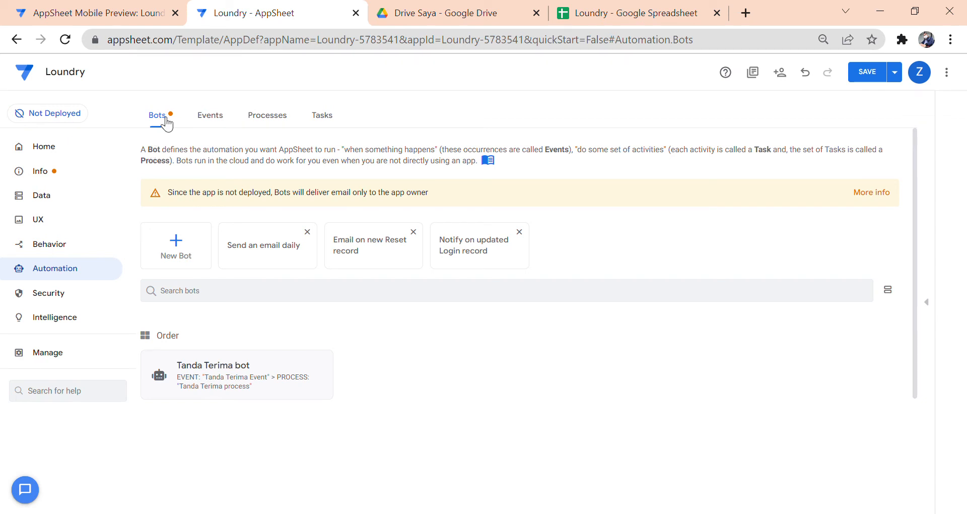
- View the Tanda Terima bot, then list the events Tanda Terima Event and Invoice Event
left_click(309, 366)
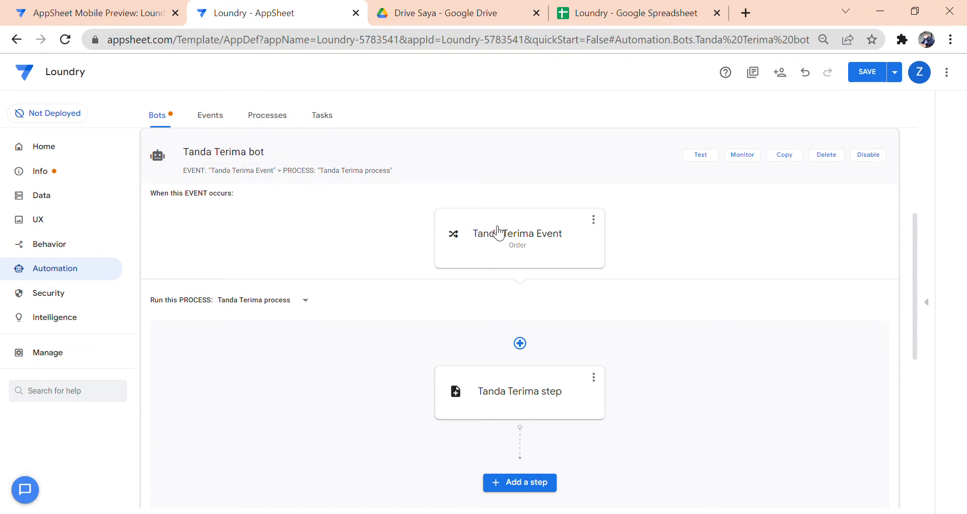
left_click(210, 119)
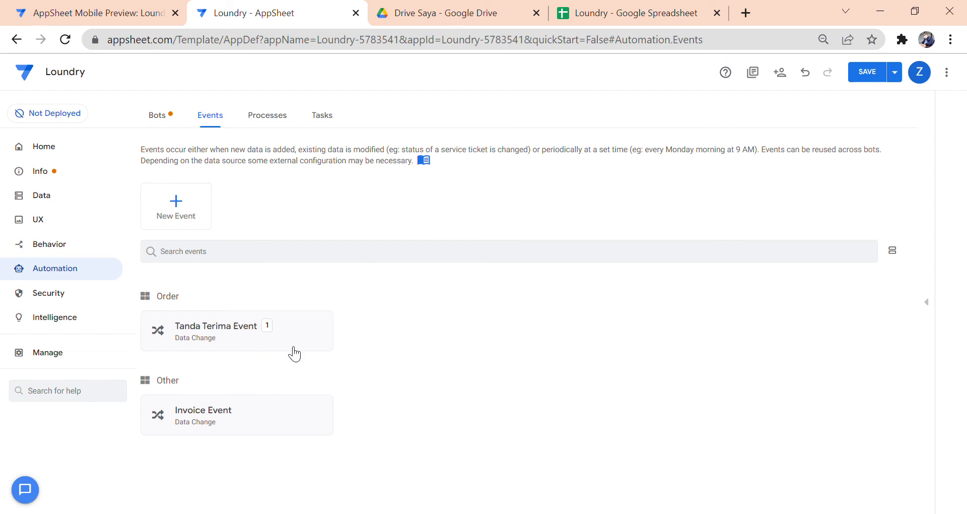
- Inspect the Tanda Terima Event's update-only BUAT PDF condition, then list the automation processes
left_click(309, 331)
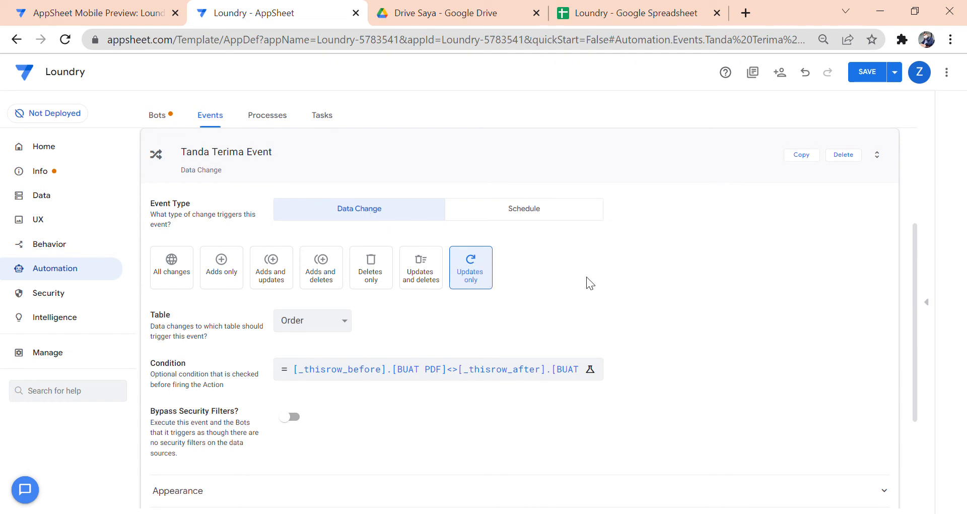
scroll(587, 280, "down", 2)
left_click(453, 300)
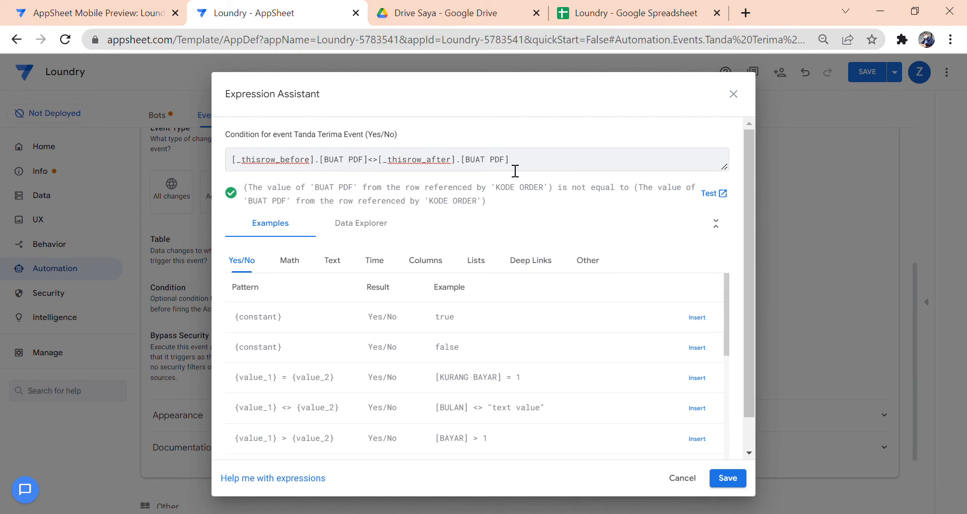
left_click(682, 478)
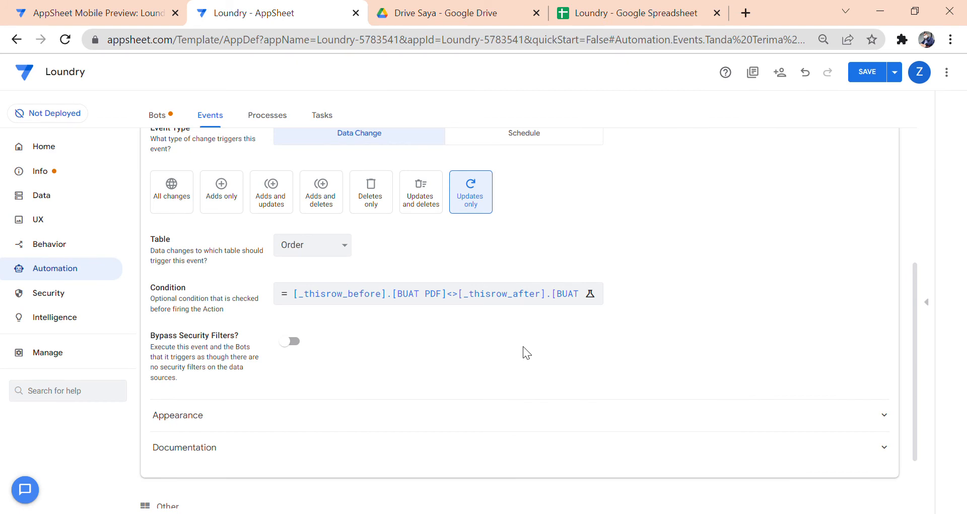
scroll(523, 346, "up", 5)
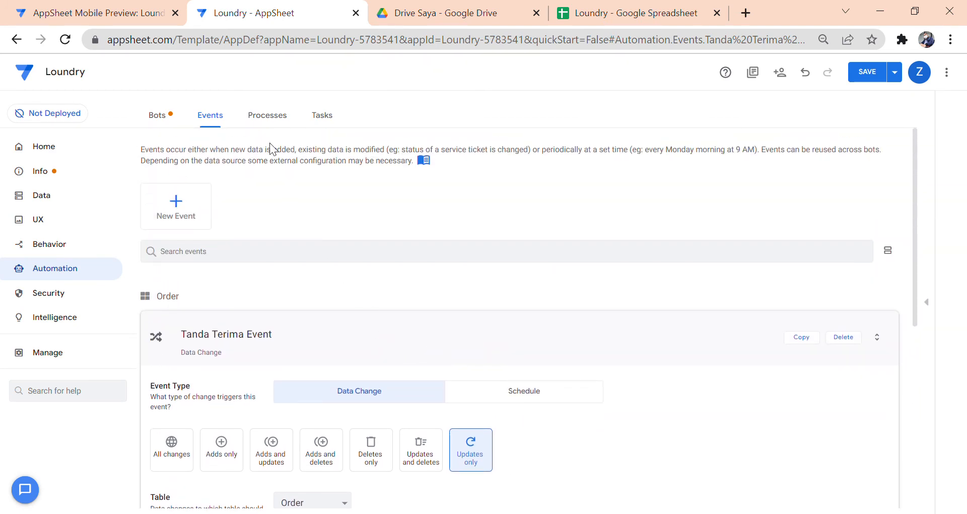
left_click(271, 121)
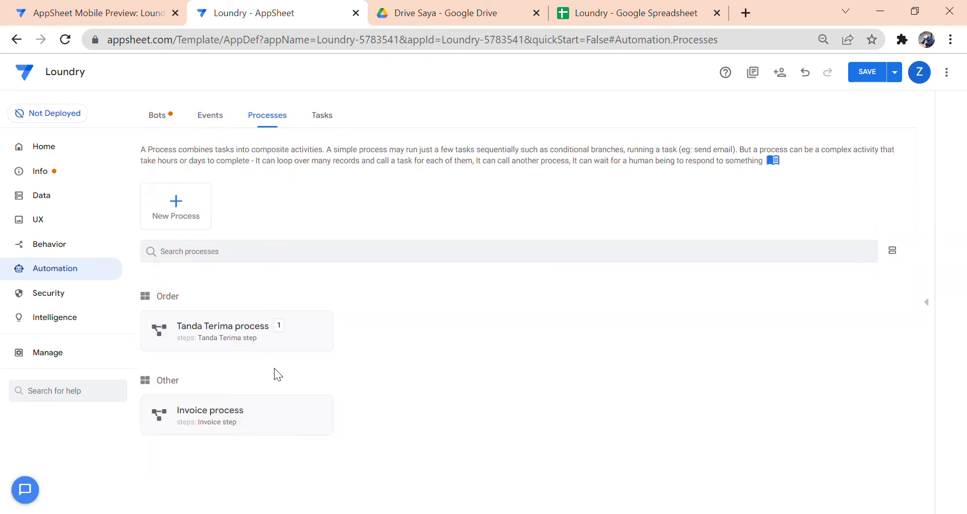
- Review the Tanda Terima Task's PDF output folder and file name prefix, then switch to Google Drive
left_click(317, 338)
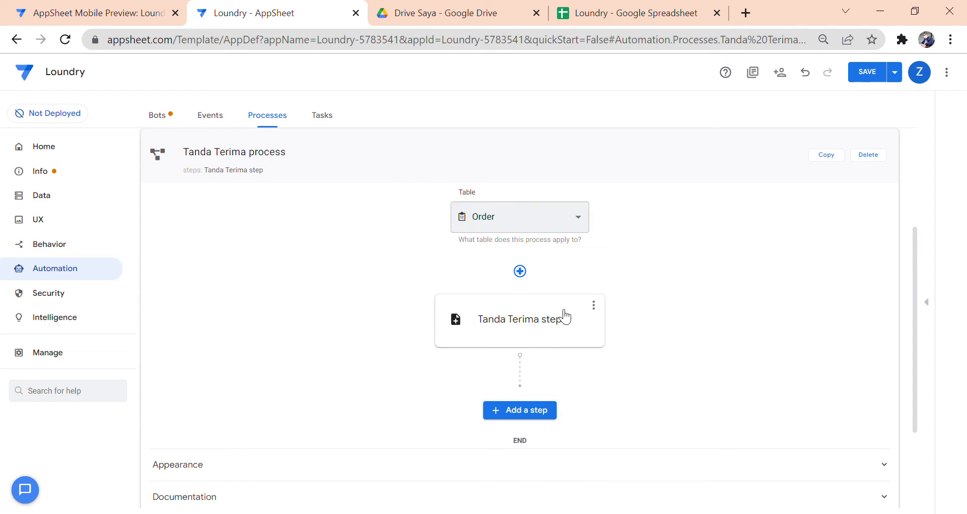
left_click(578, 313)
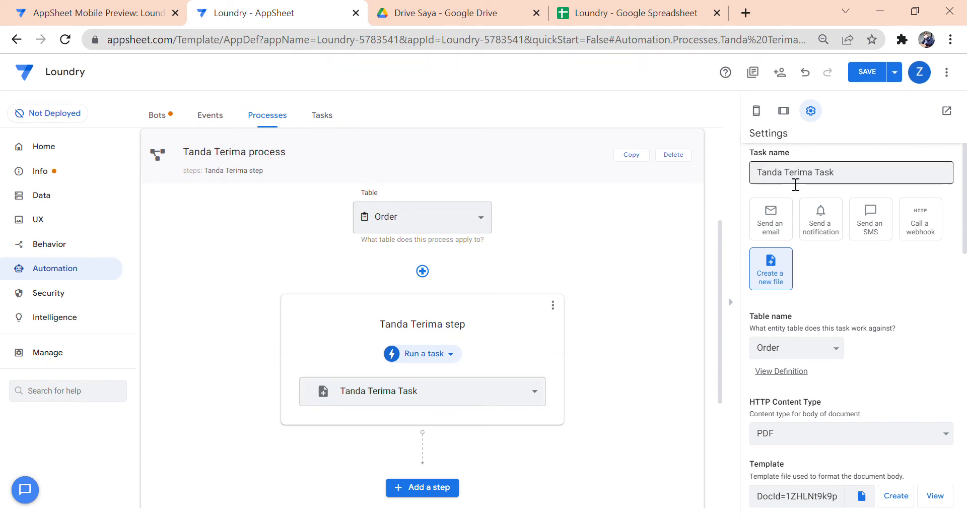
left_click(793, 179)
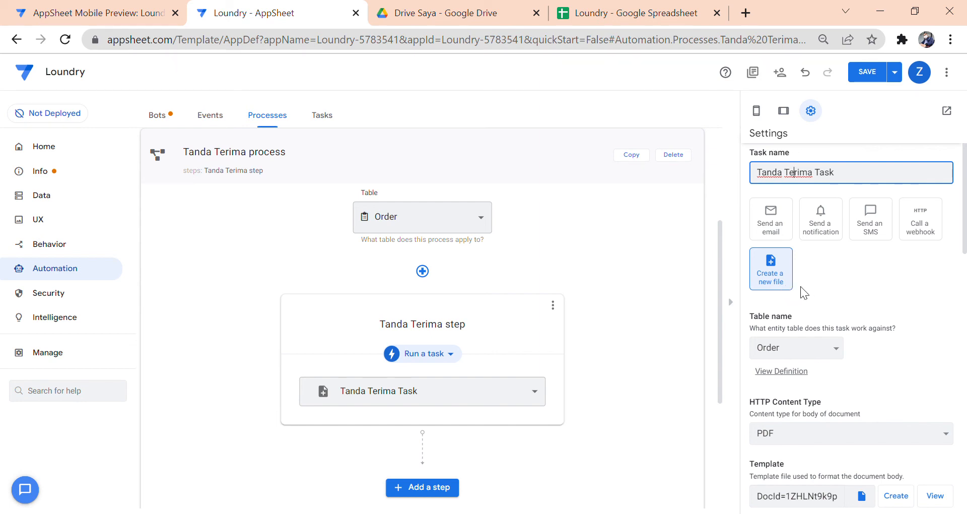
scroll(805, 288, "down", 1)
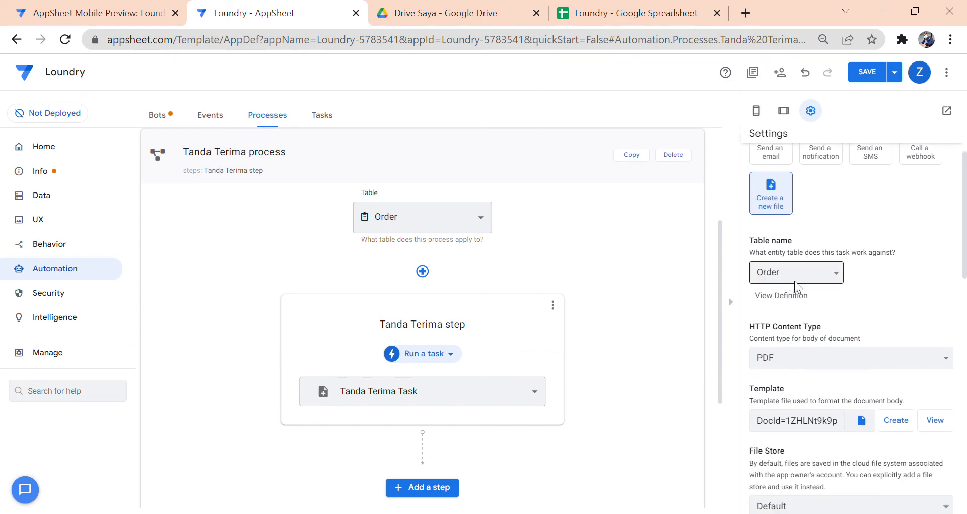
scroll(798, 285, "down", 2)
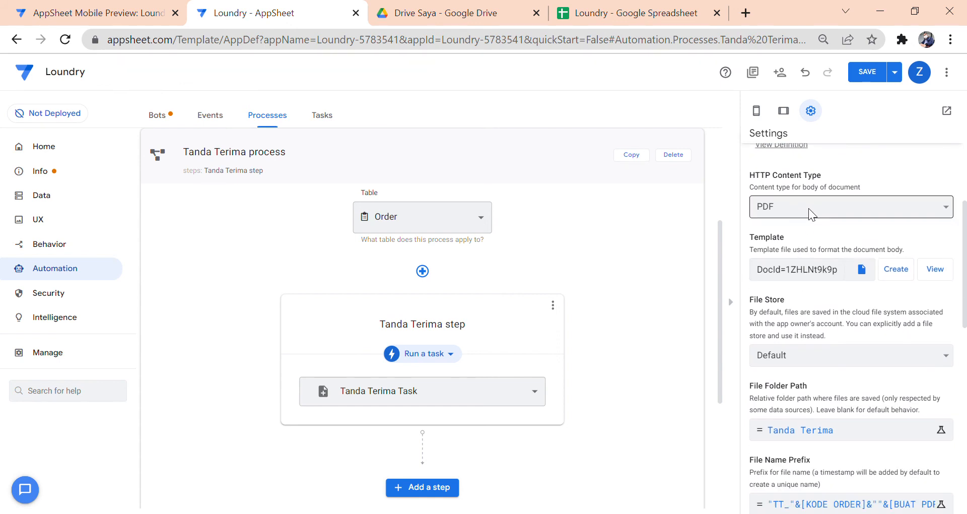
scroll(811, 214, "down", 1)
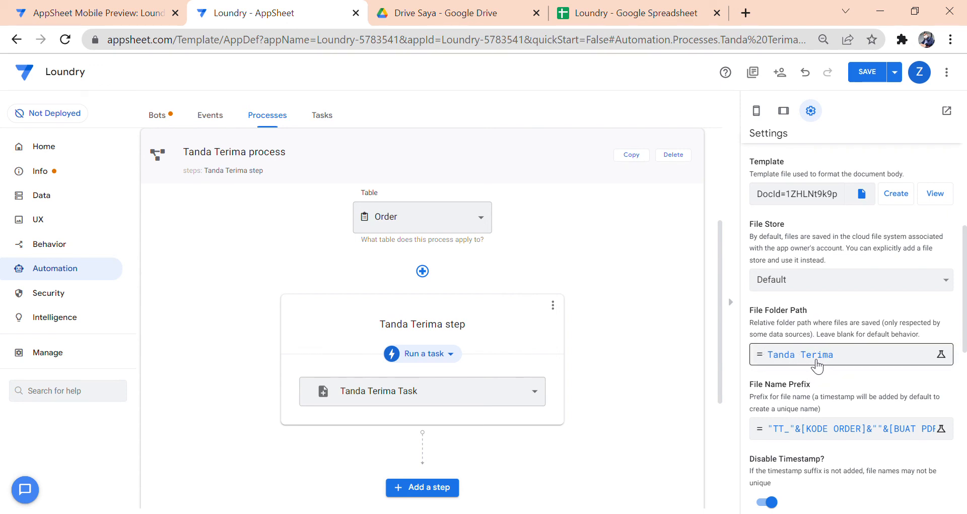
left_click(504, 18)
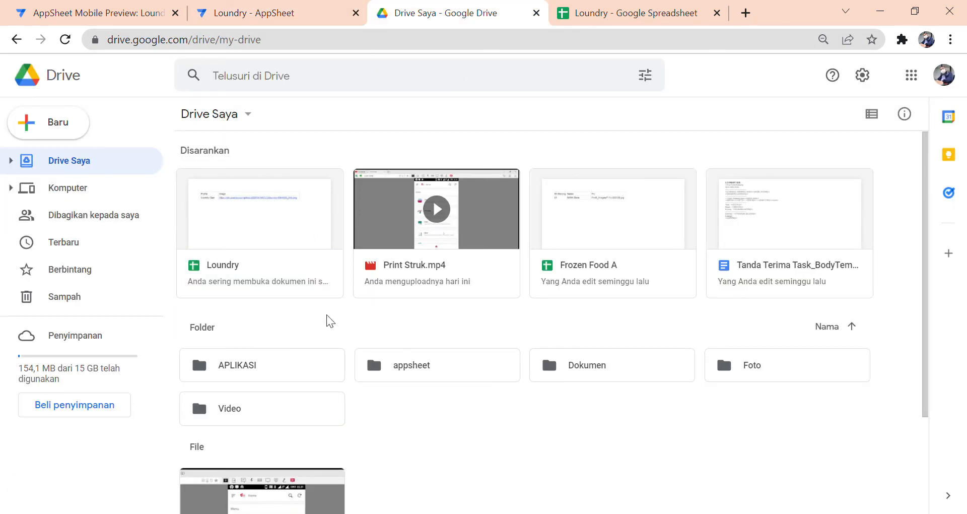
- Find the generated PDF receipt in Drive's appsheet > Loundry-5783541 > Tanda Terima folder, then return to AppSheet
double_click(465, 375)
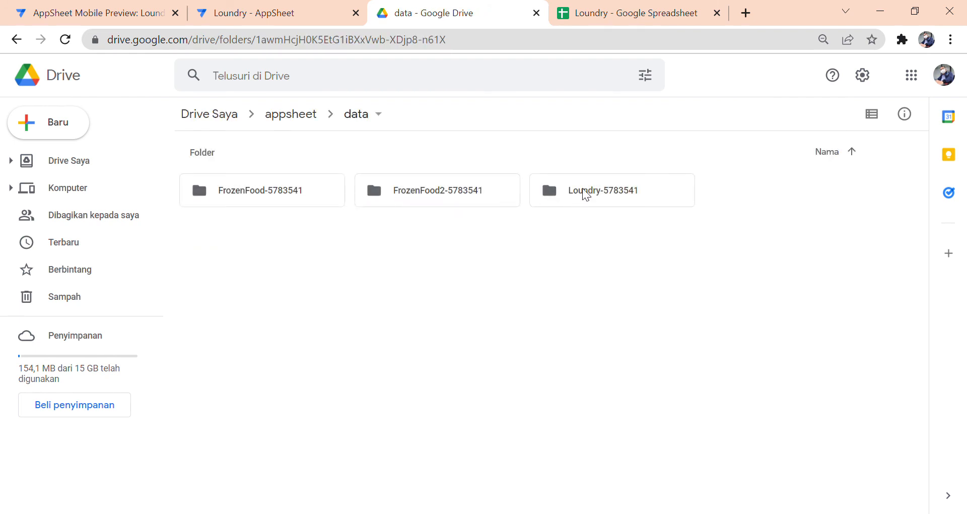
double_click(585, 194)
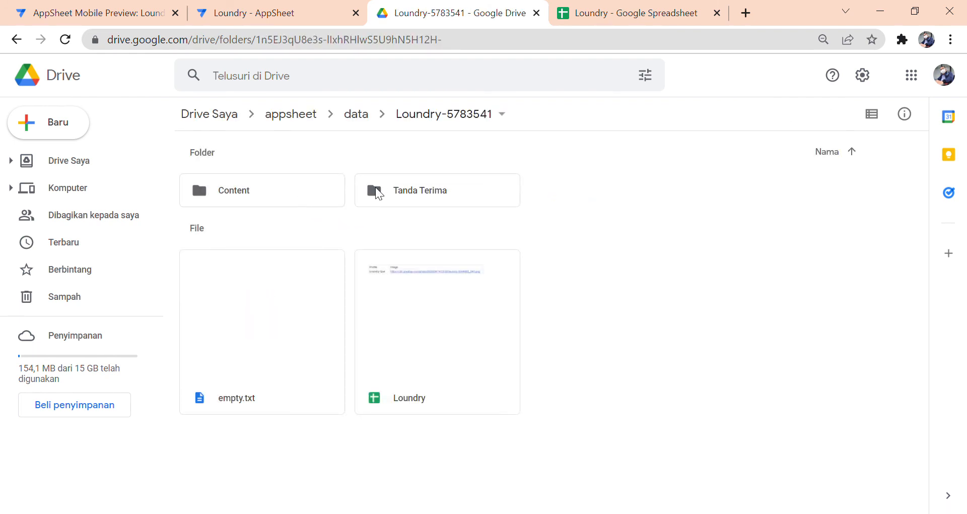
double_click(464, 194)
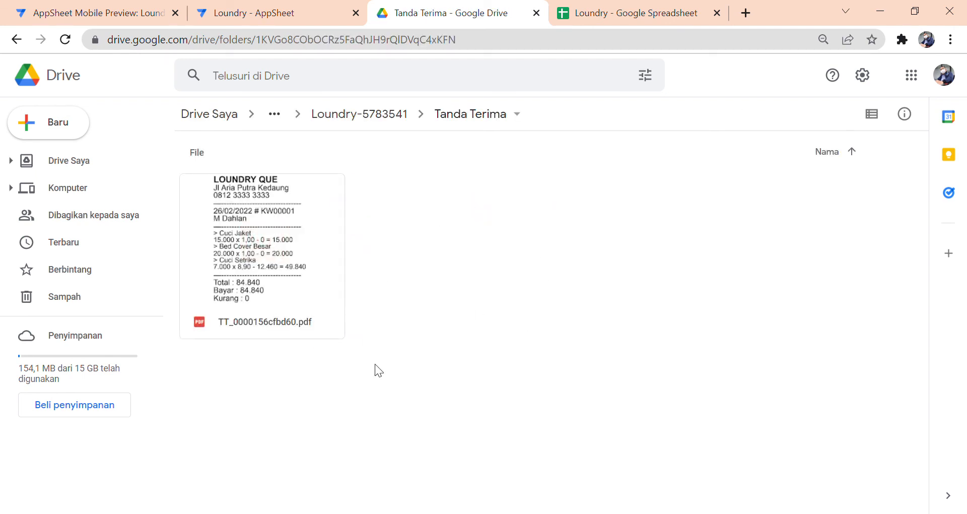
left_click(16, 39)
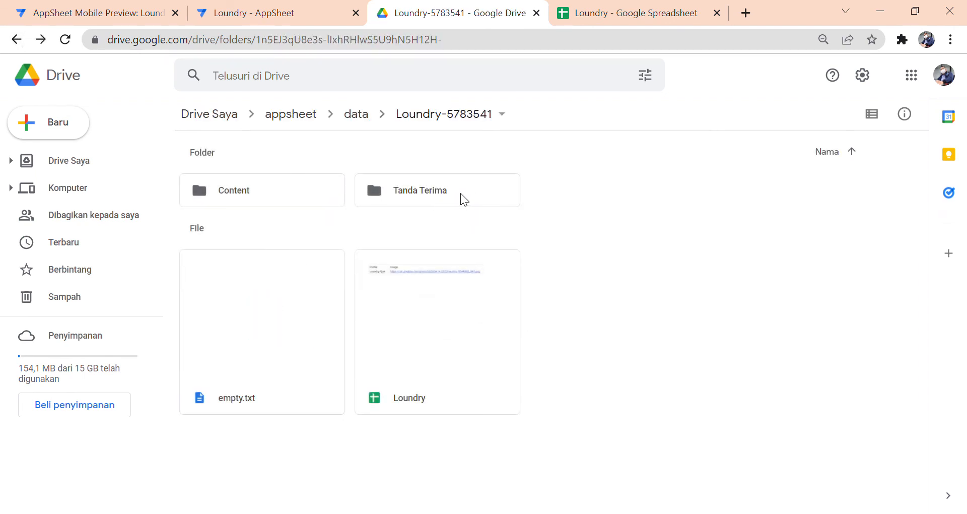
left_click(266, 18)
scroll(857, 279, "down", 2)
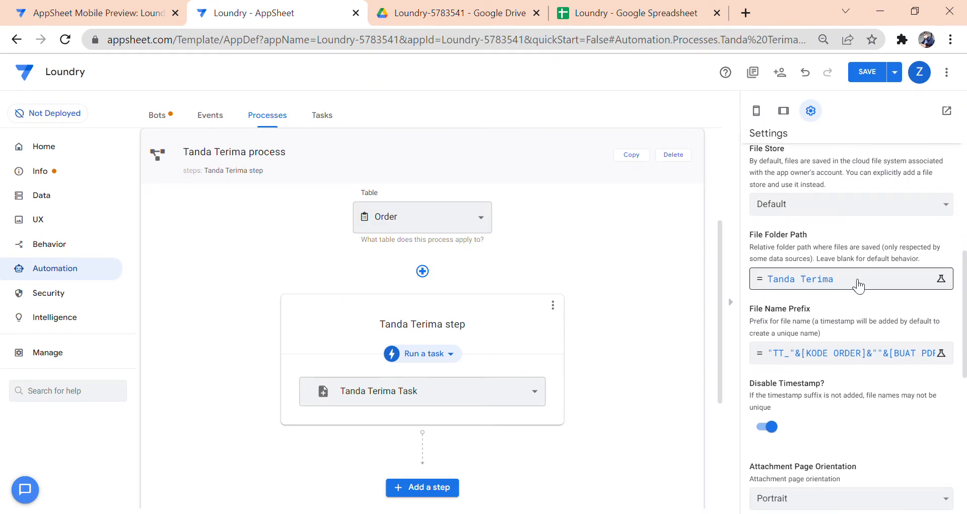
- View the Tanda Terima Task's File Name Prefix expression unchanged, then go to the Data tables
left_click(814, 360)
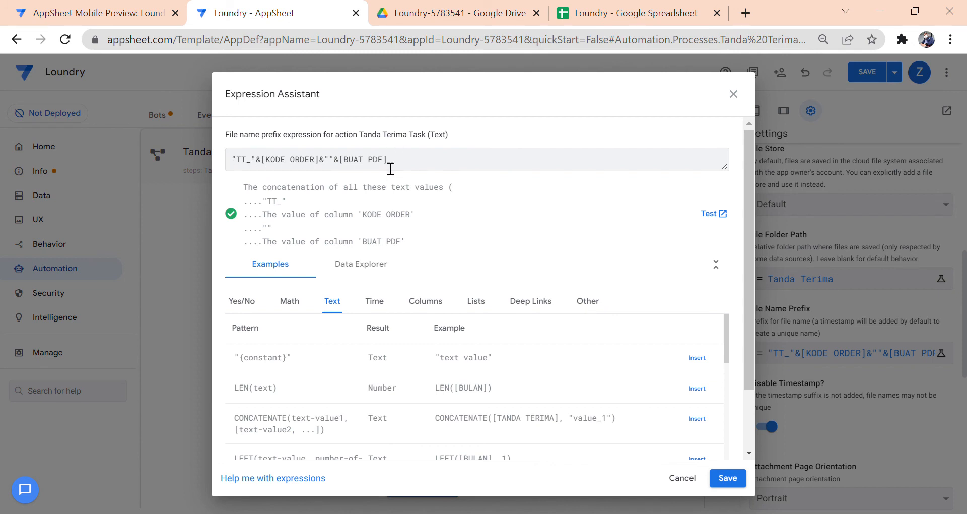
left_click_drag(409, 165, 236, 162)
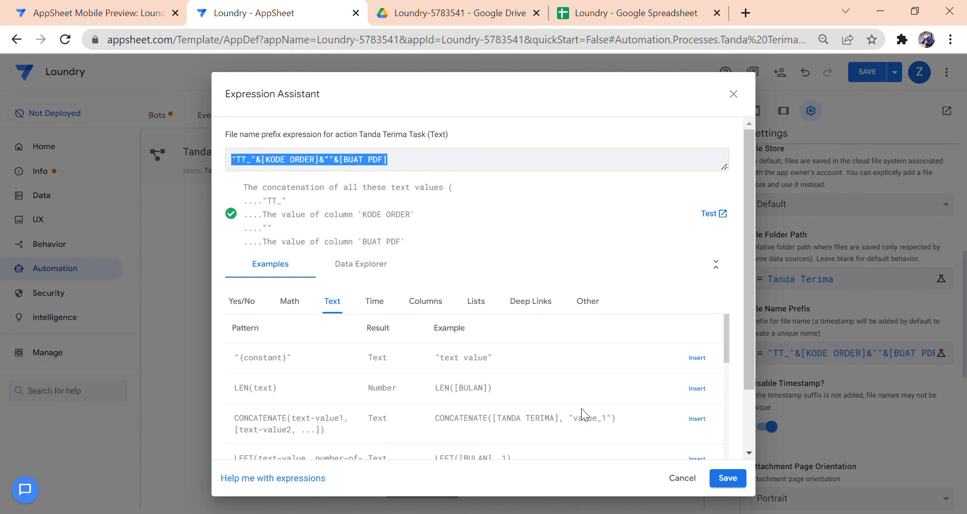
left_click(684, 477)
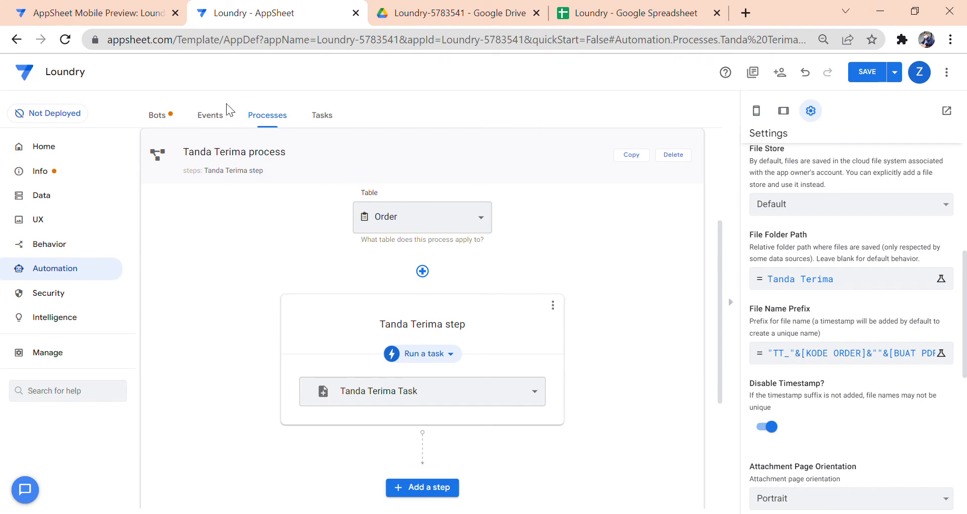
left_click(78, 197)
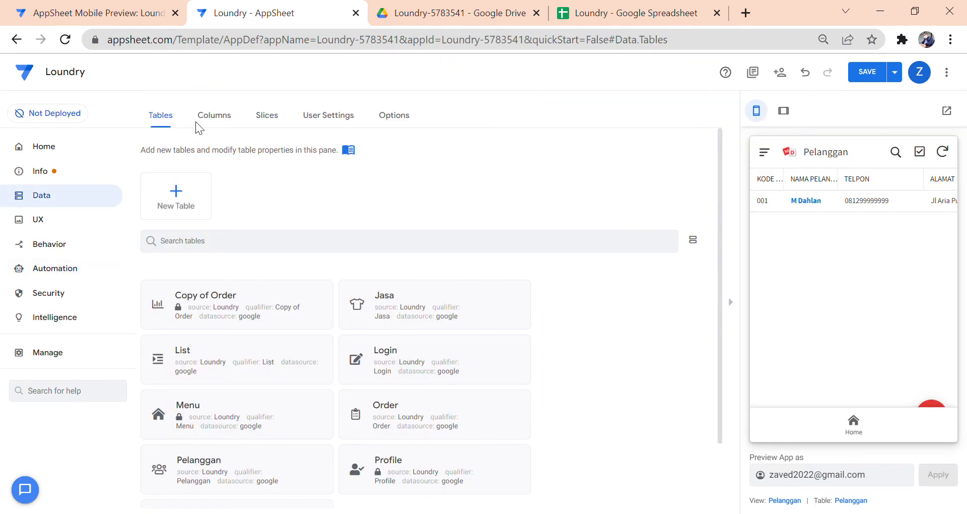
- View the Order table's TANDA TERIMA column formula without changing it
left_click(215, 116)
left_click(435, 340)
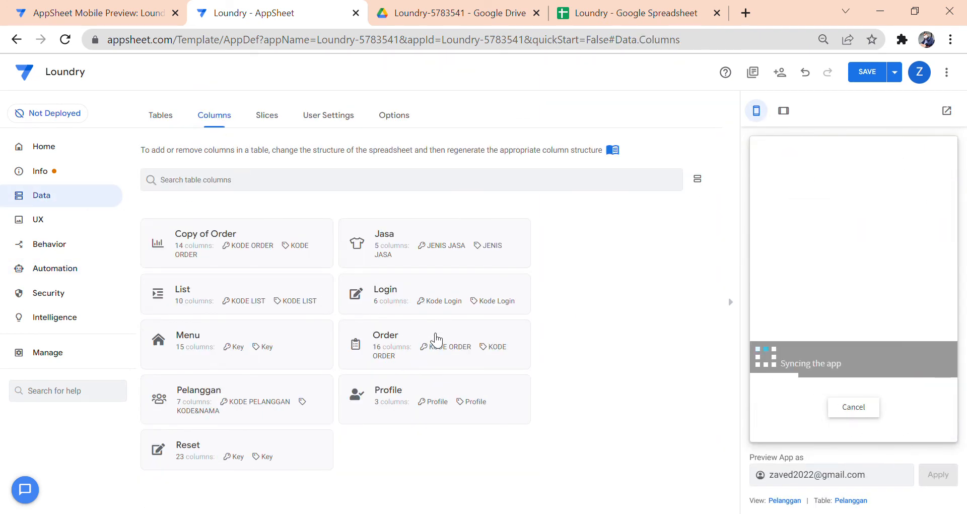
scroll(431, 255, "down", 5)
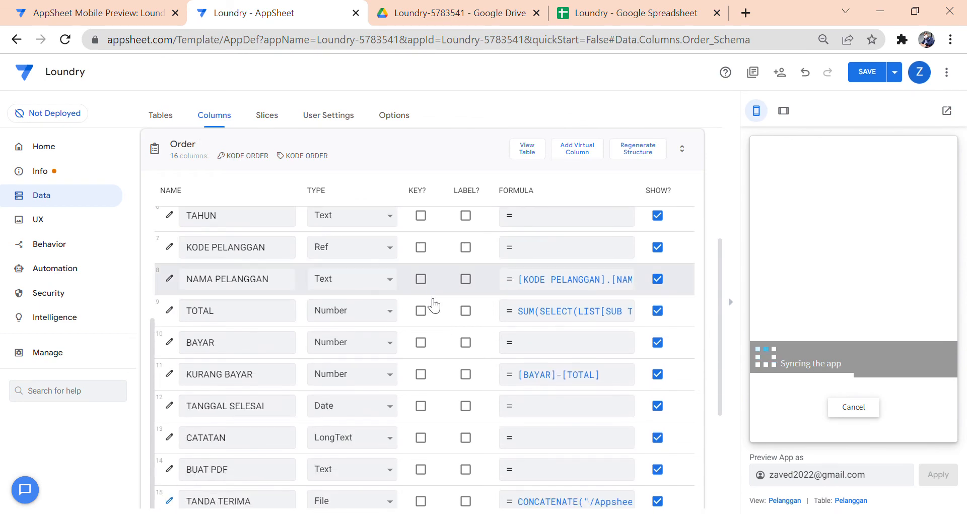
scroll(422, 320, "down", 3)
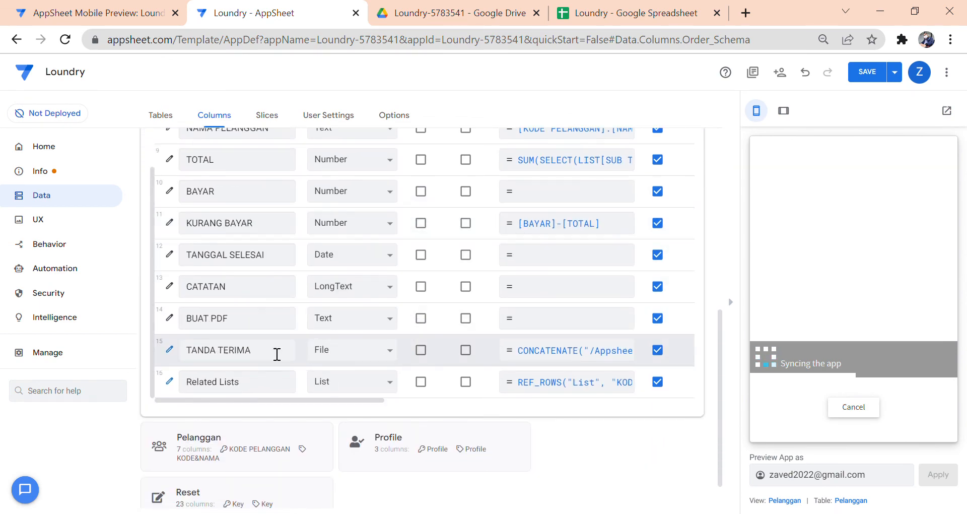
left_click(525, 358)
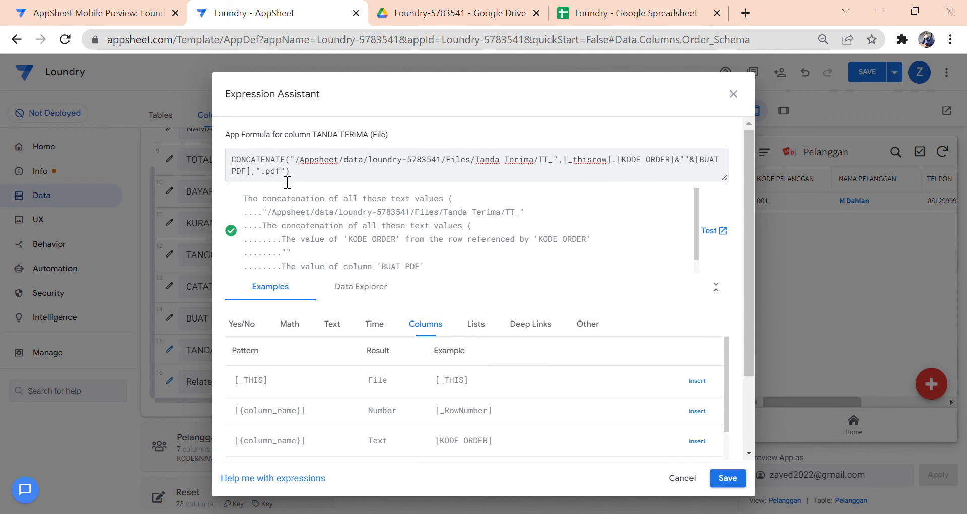
left_click(690, 482)
- Glance at the Loundry spreadsheet and mobile preview, then return to the Automation bots
left_click(588, 17)
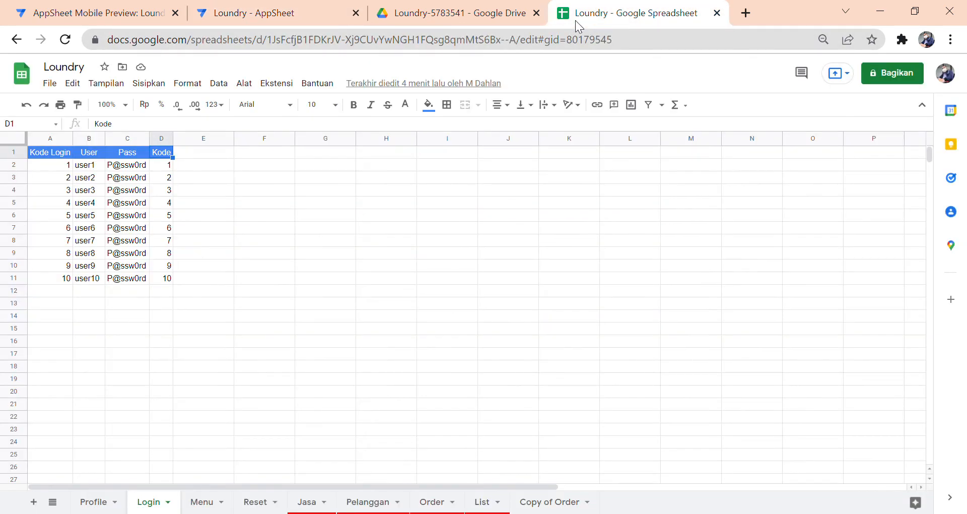
left_click(252, 18)
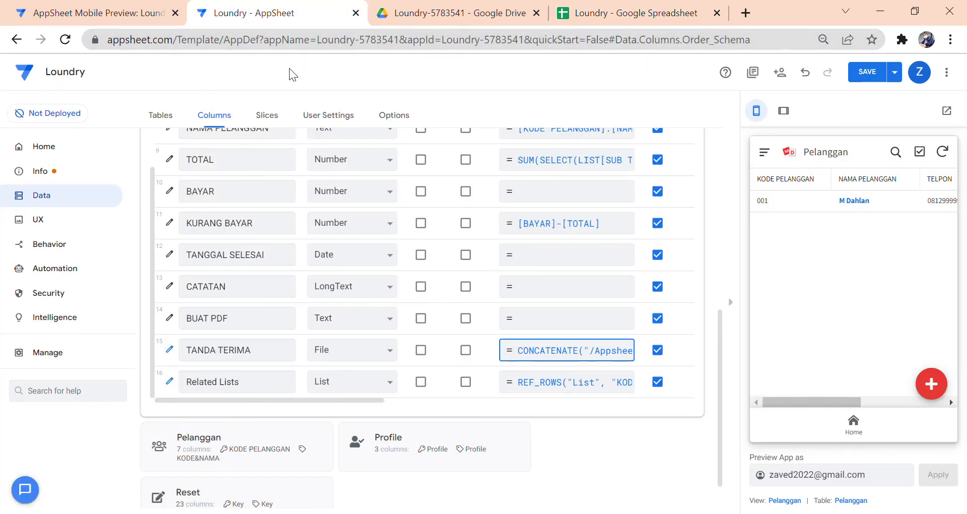
left_click(93, 15)
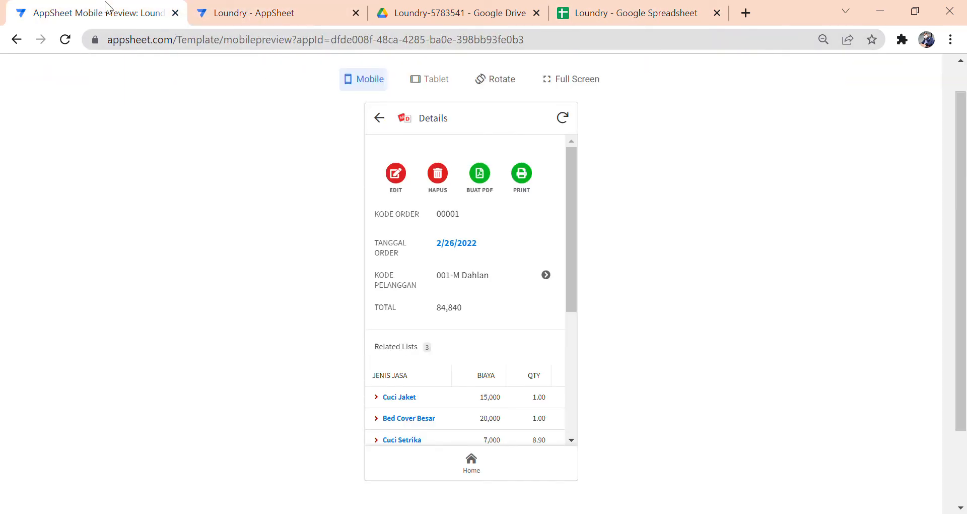
left_click(277, 22)
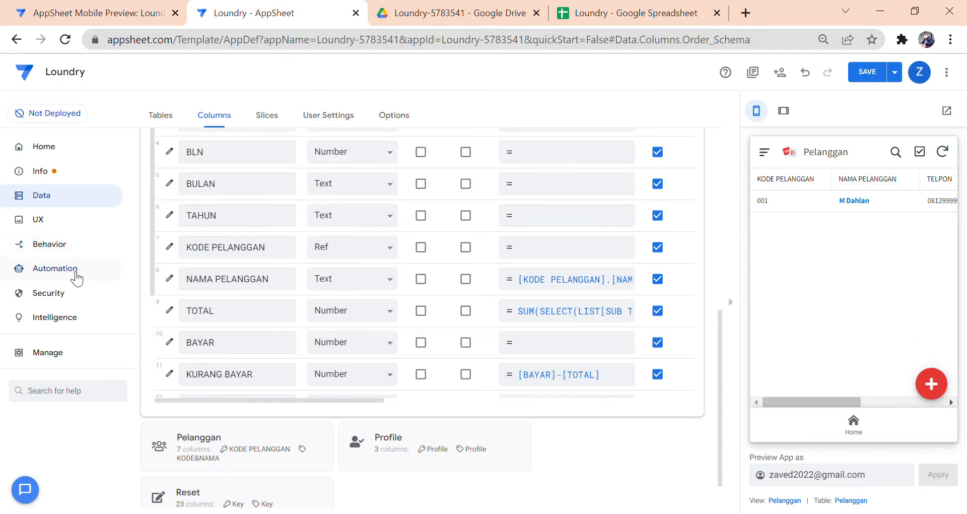
left_click(76, 272)
scroll(848, 277, "down", 2)
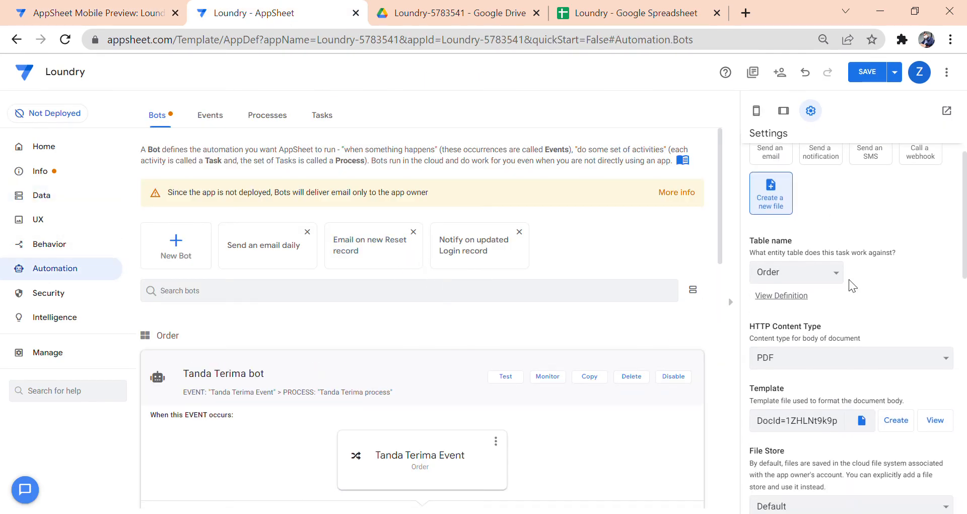
- Create a new body template for the Tanda Terima Task and open it in Google Docs
scroll(848, 279, "down", 8)
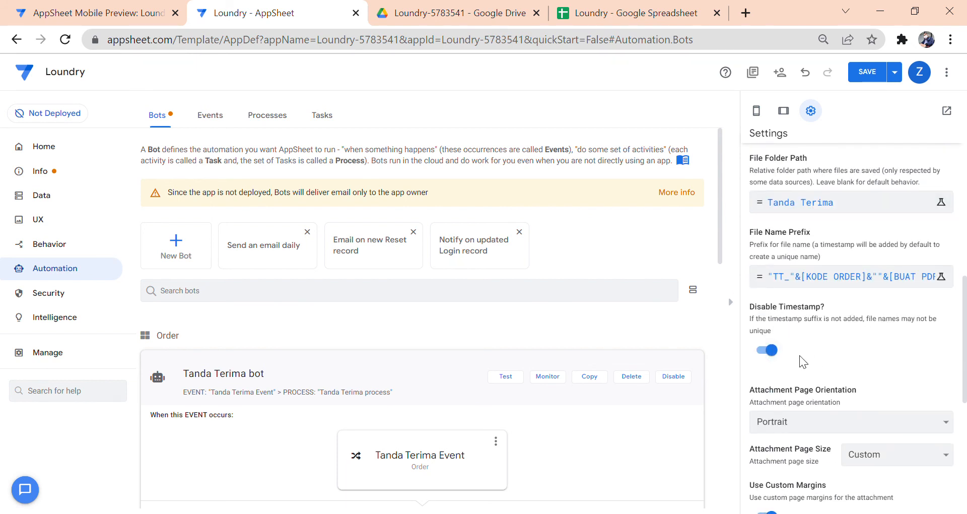
scroll(799, 355, "down", 1)
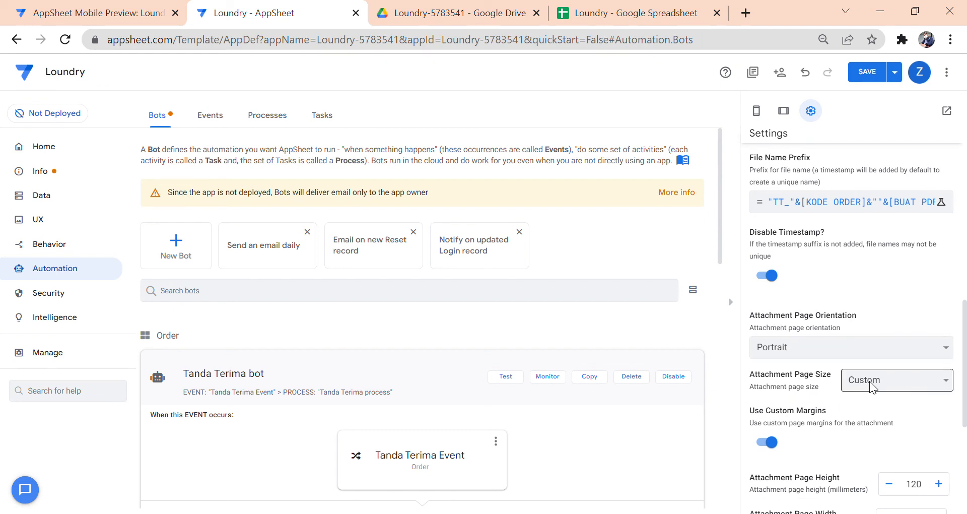
scroll(874, 387, "down", 1)
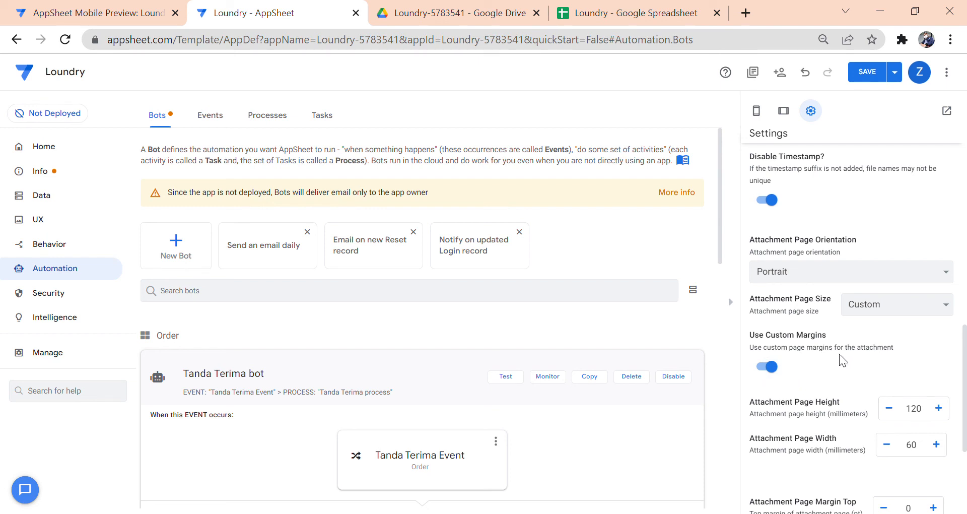
scroll(836, 358, "down", 1)
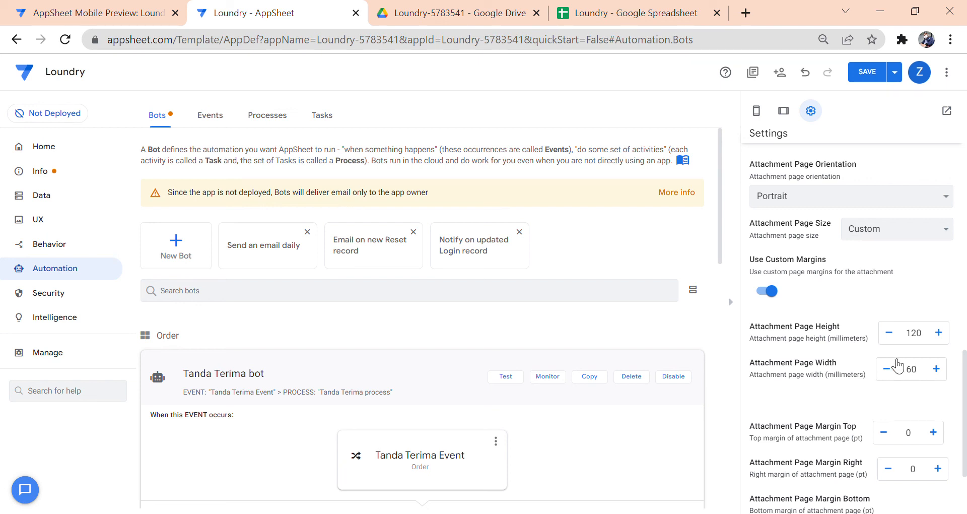
scroll(895, 352, "up", 6)
scroll(897, 347, "up", 5)
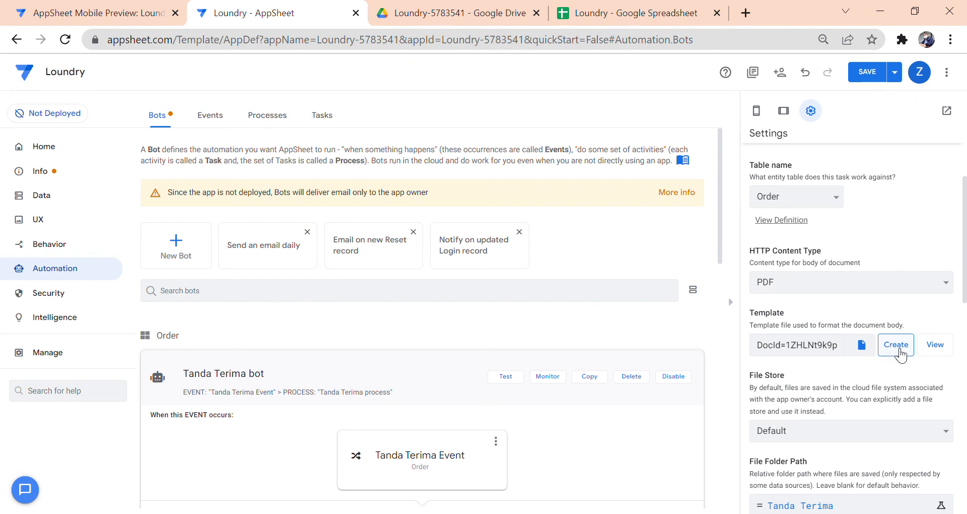
left_click(893, 353)
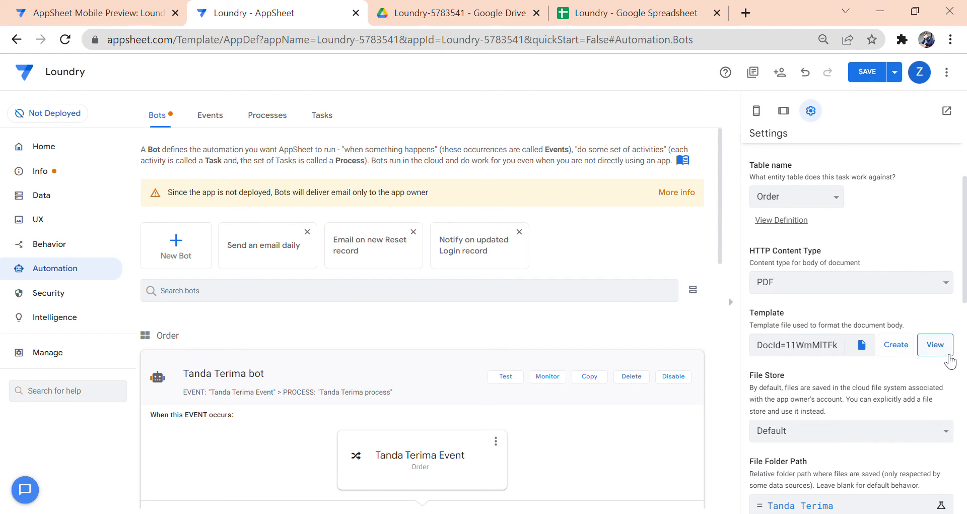
left_click(936, 347)
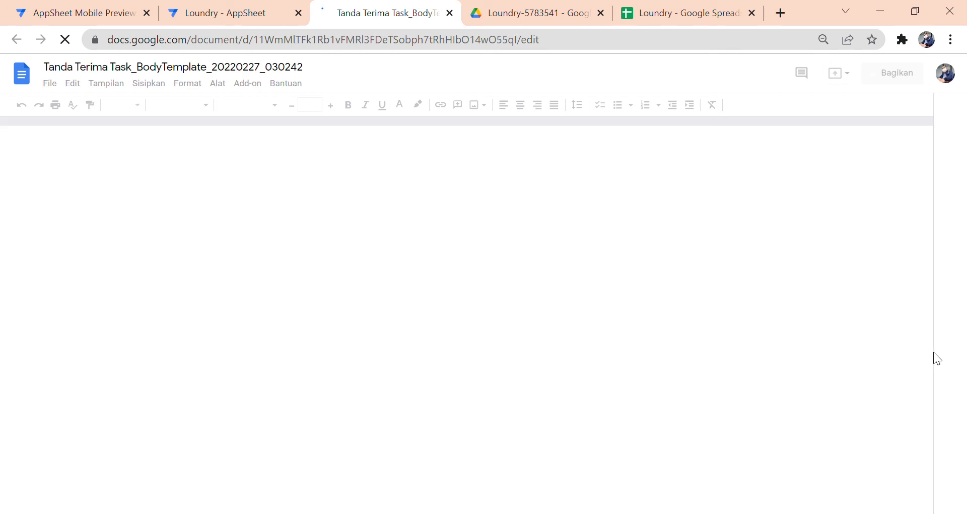
- Review the new template's Order fields and List table, then open Drive's Content folder
scroll(492, 256, "down", 6)
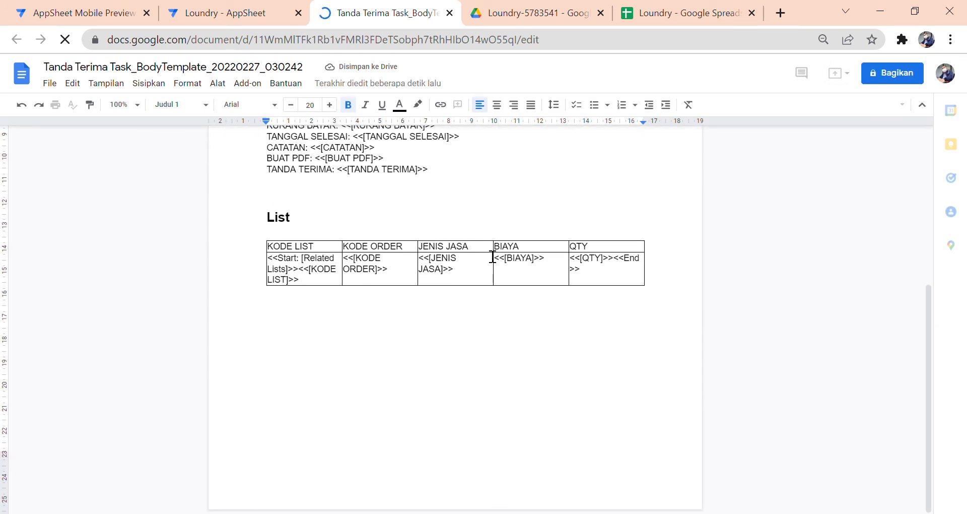
scroll(493, 256, "up", 3)
scroll(494, 255, "up", 3)
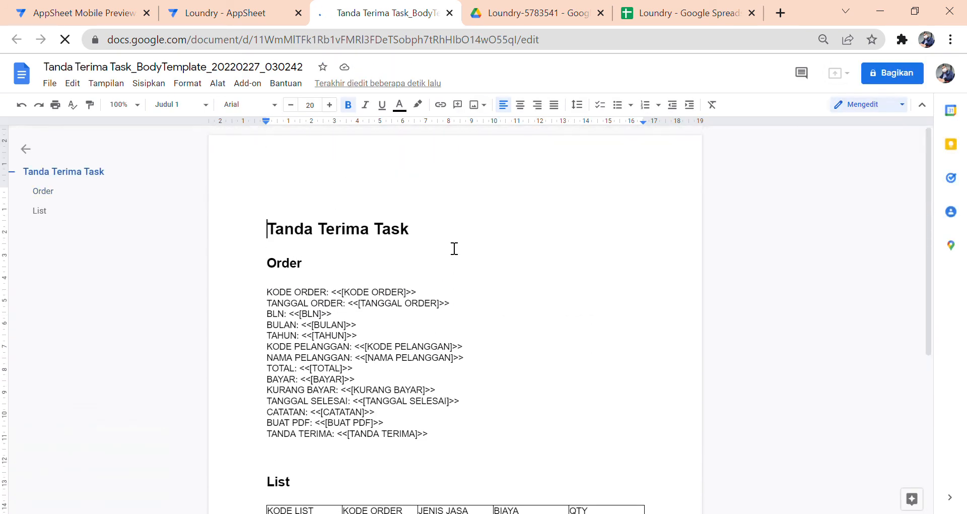
scroll(454, 248, "down", 4)
scroll(454, 249, "up", 1)
scroll(454, 249, "up", 2)
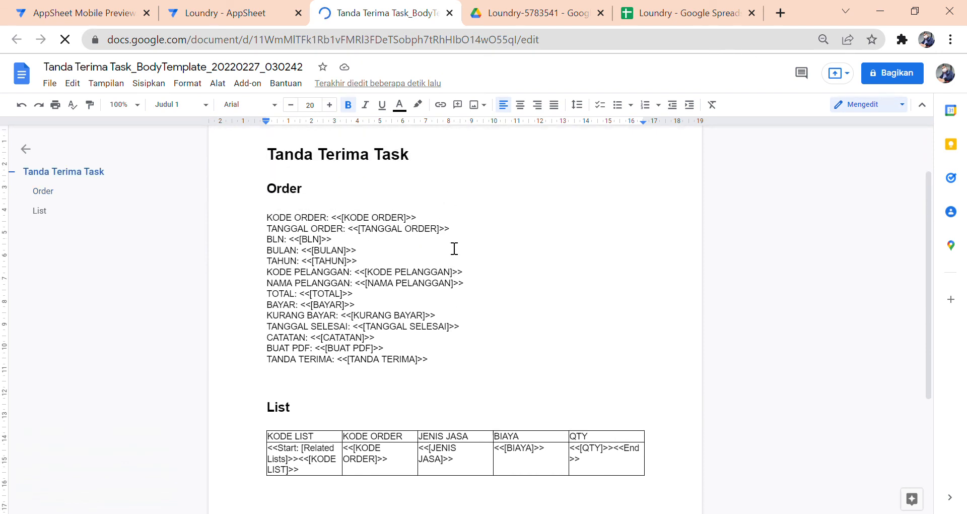
scroll(455, 249, "up", 2)
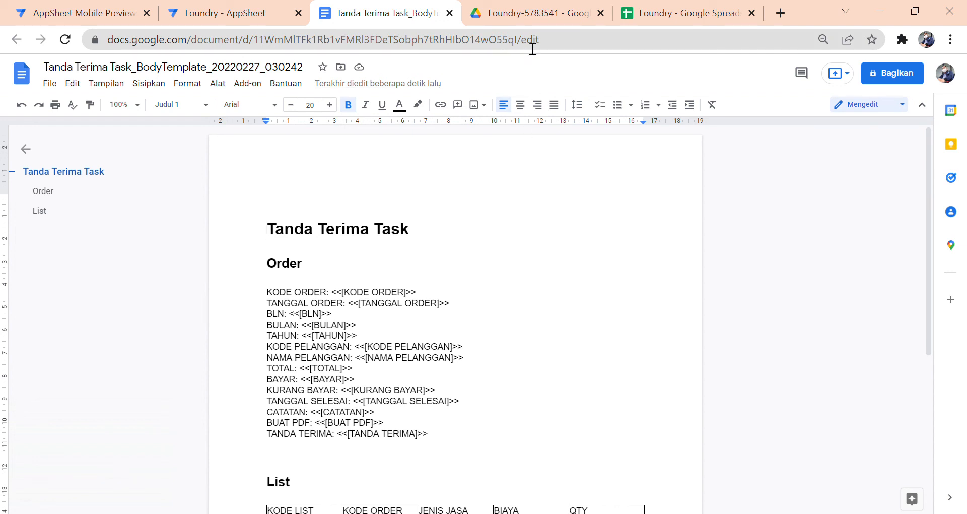
left_click(524, 19)
double_click(283, 192)
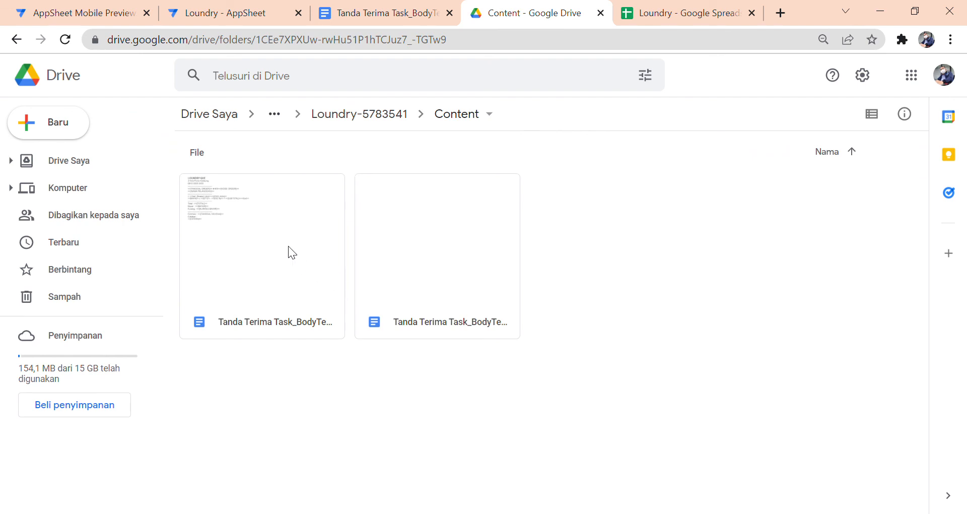
- Open the older LOUNDRY QUE receipt template and review the new template's Order field list
double_click(288, 246)
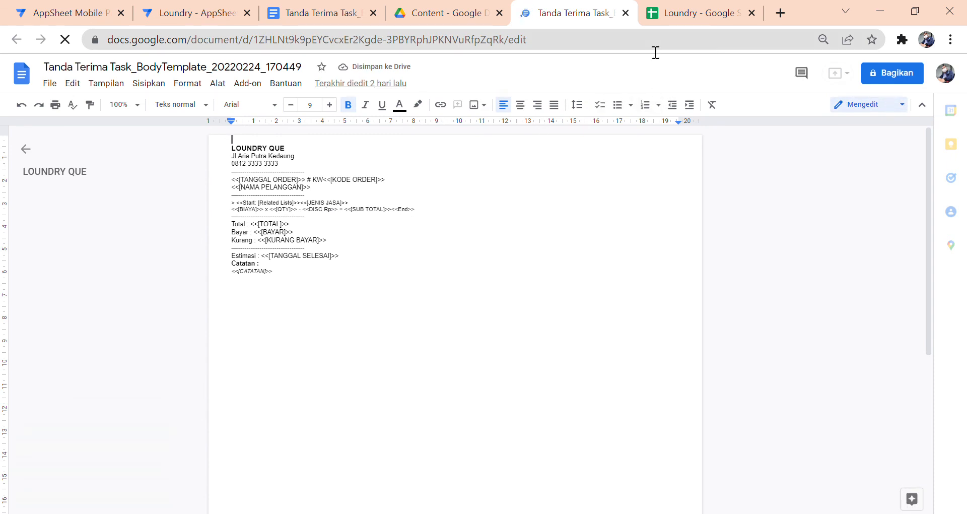
left_click(677, 13)
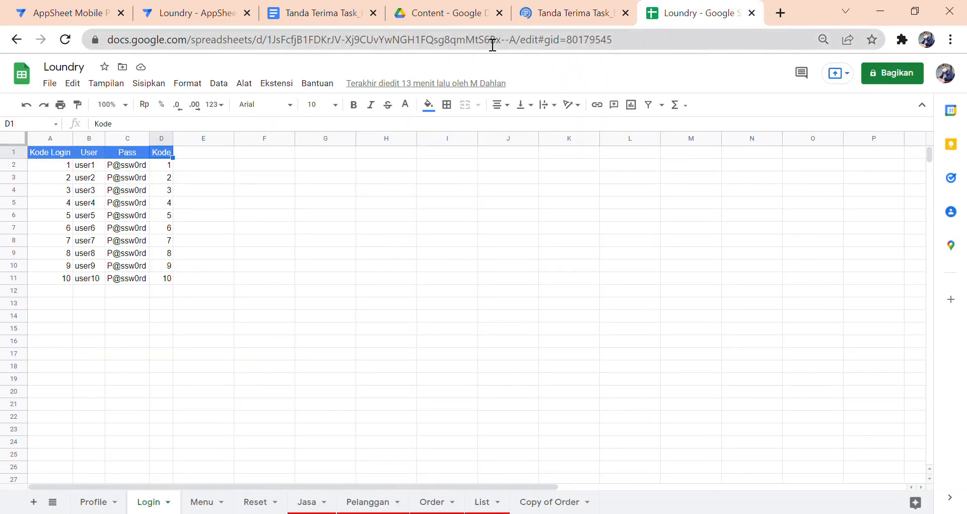
left_click(447, 18)
left_click(322, 19)
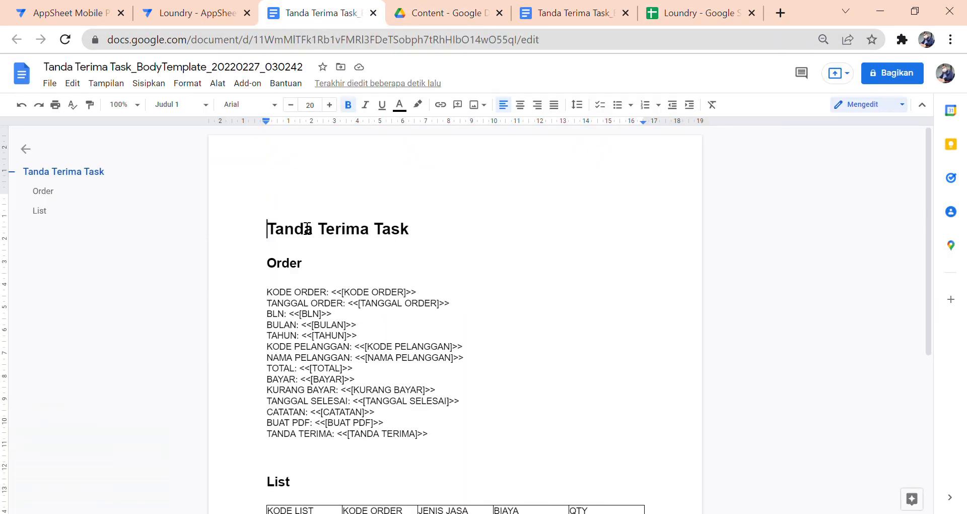
scroll(308, 229, "down", 4)
scroll(317, 231, "up", 1)
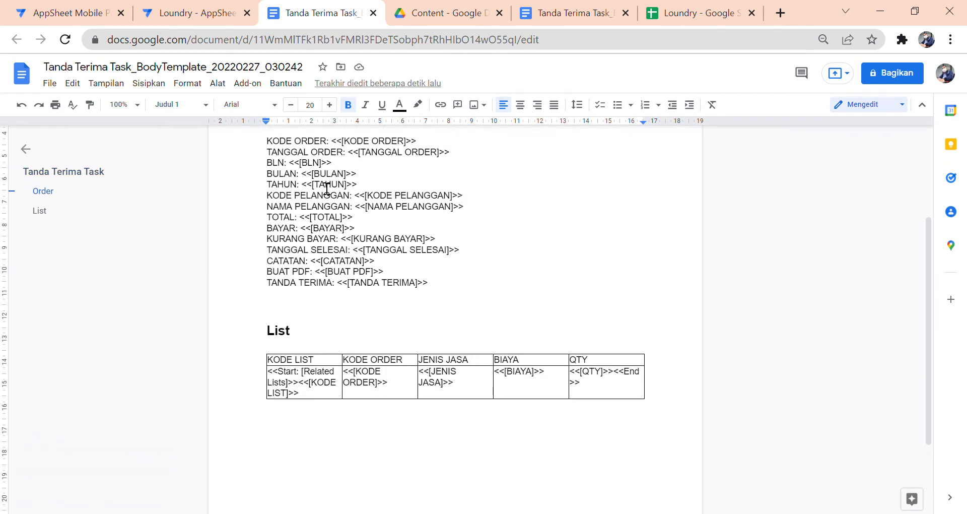
left_click(347, 164)
key("Down")
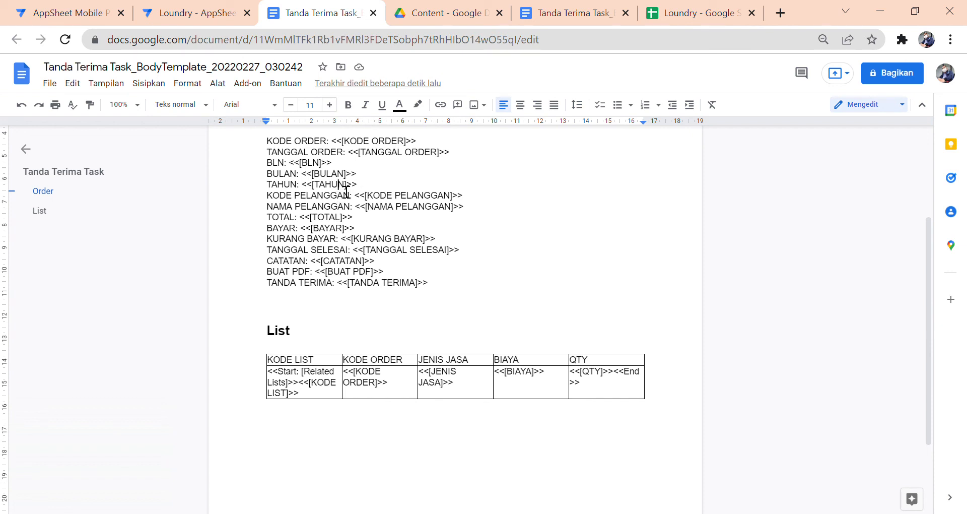
- Zoom in on the LOUNDRY QUE receipt template and compare it with the new template's List table
left_click(564, 15)
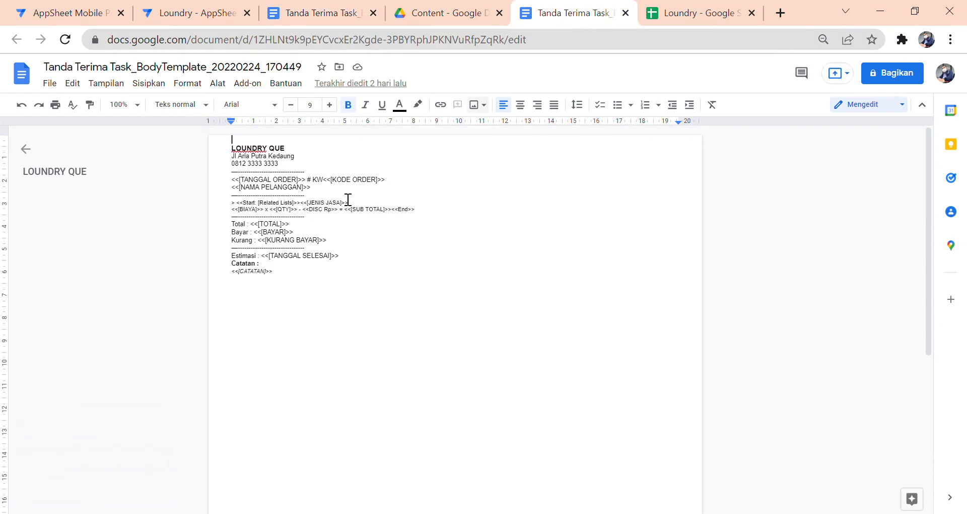
key("ctrl+plus")
key("ctrl+plus")
key("ctrl+plus")
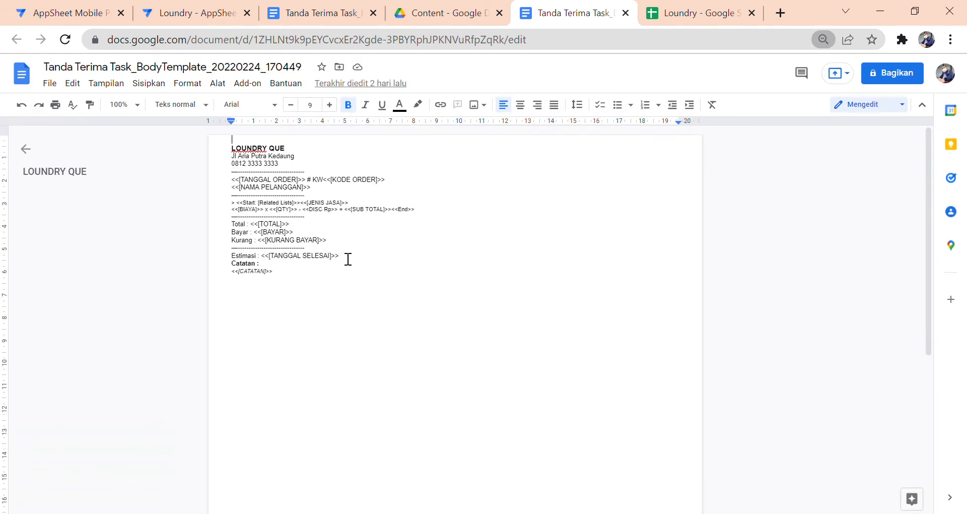
key("ctrl+plus")
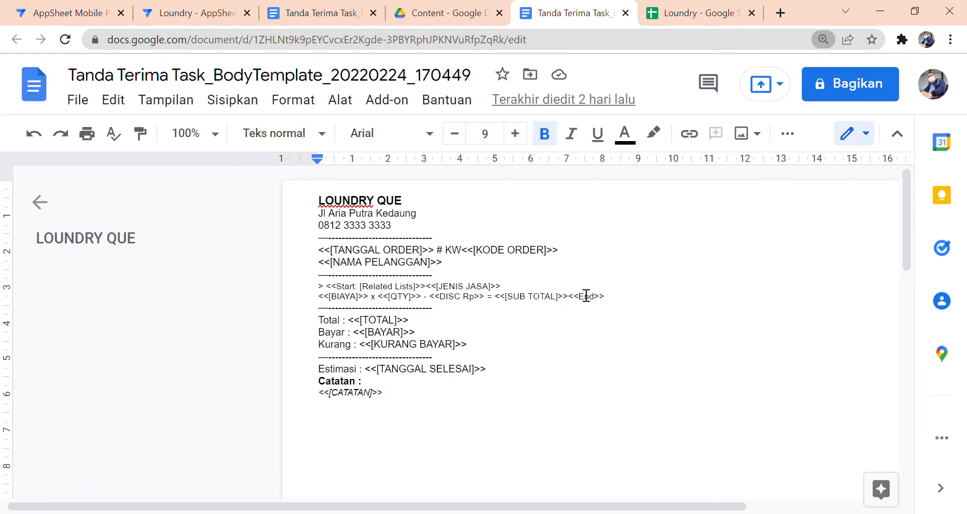
left_click(504, 287)
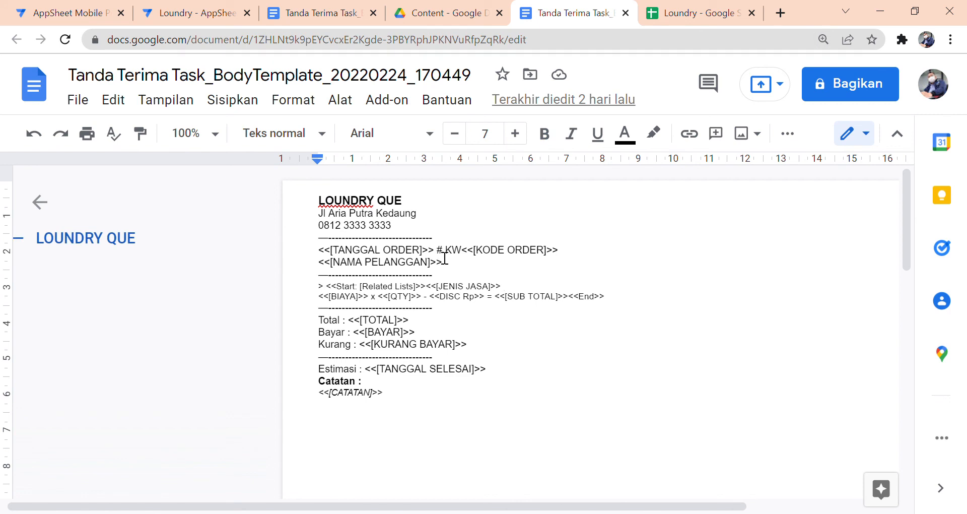
left_click(292, 13)
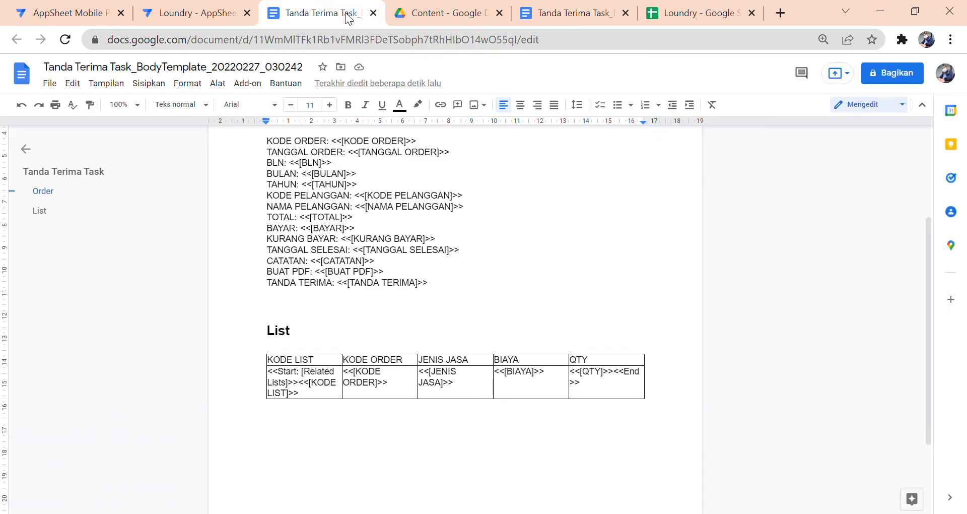
scroll(430, 280, "up", 3)
key("ctrl+minus")
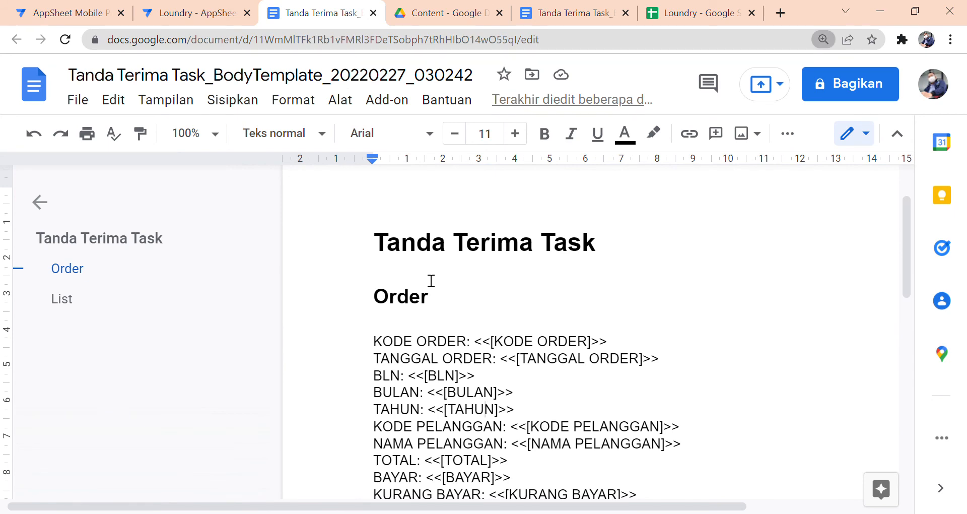
key("ctrl+minus")
key("ctrl+minus")
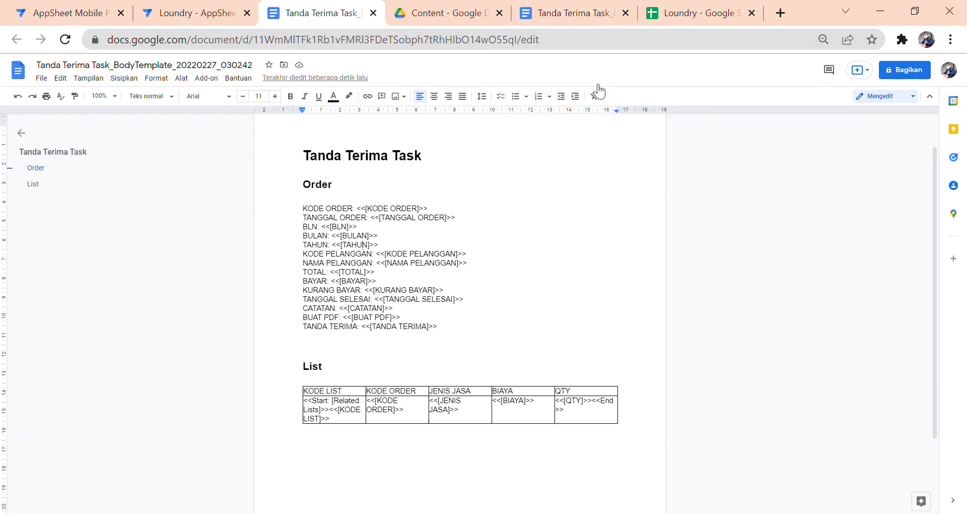
- Compare the two templates once more, then return to the AppSheet bot settings
left_click(585, 16)
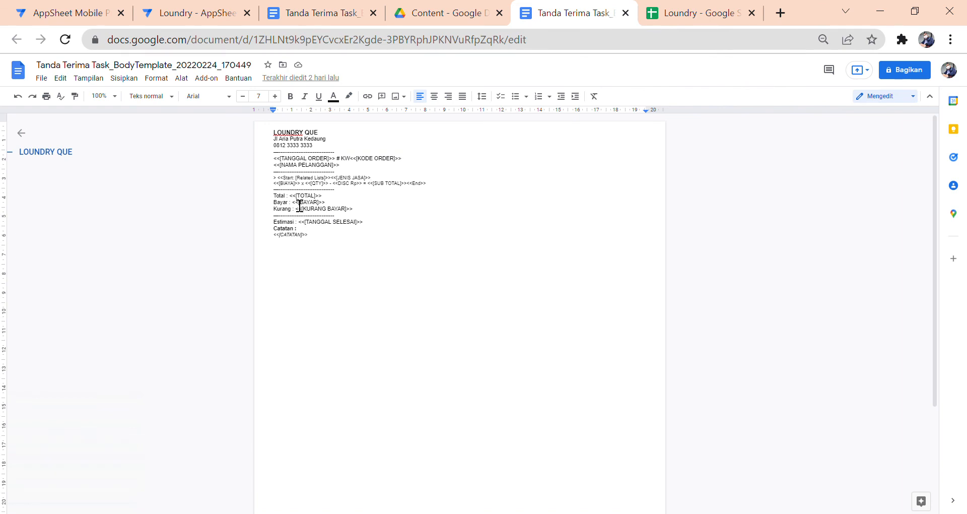
scroll(285, 205, "up", 3)
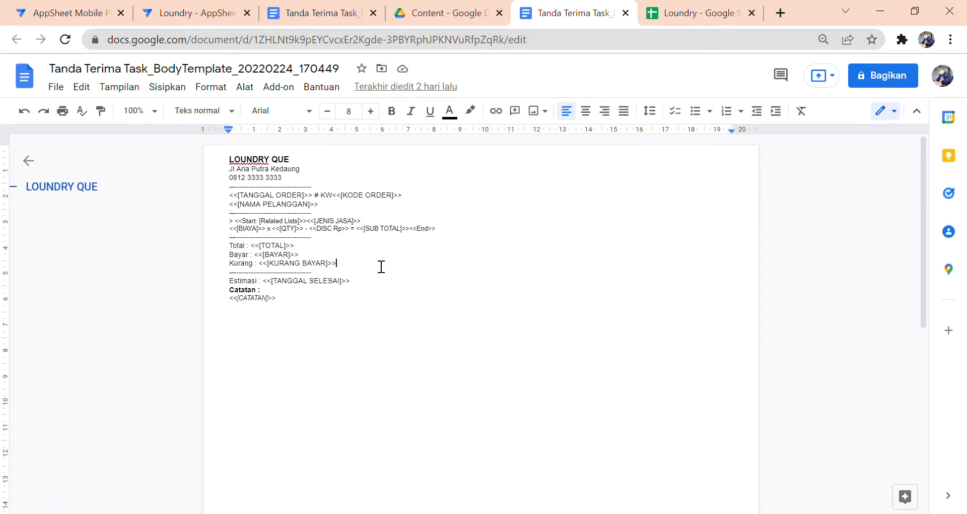
left_click(327, 16)
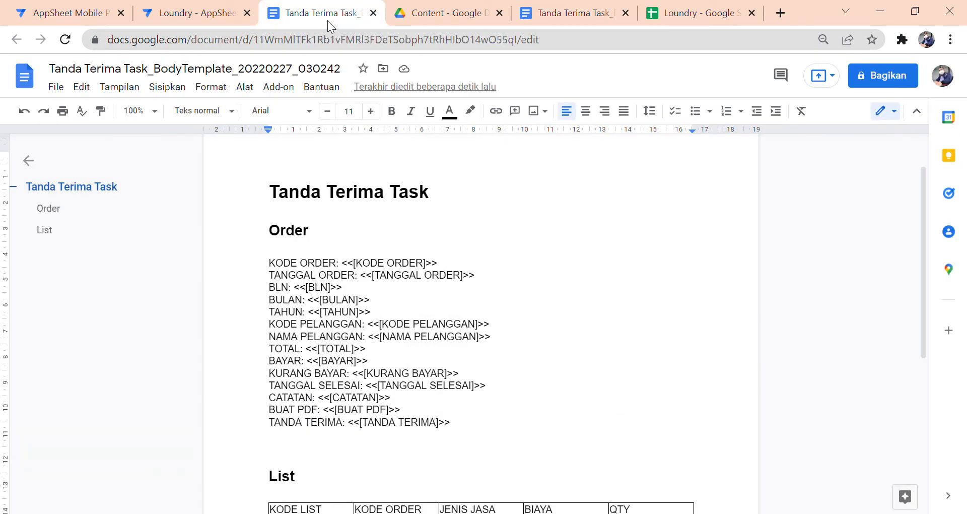
left_click(234, 19)
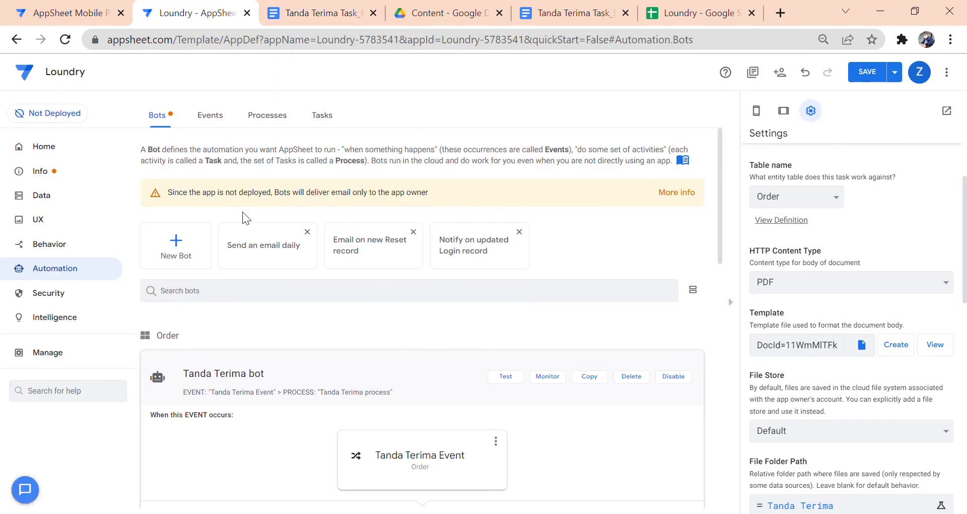
- Set the task template to Tanda Terima BodyTemplate 20220224 from appsheet > data > Loundry-5783541 > Content
scroll(331, 167, "down", 3)
scroll(331, 168, "up", 3)
scroll(888, 255, "down", 3)
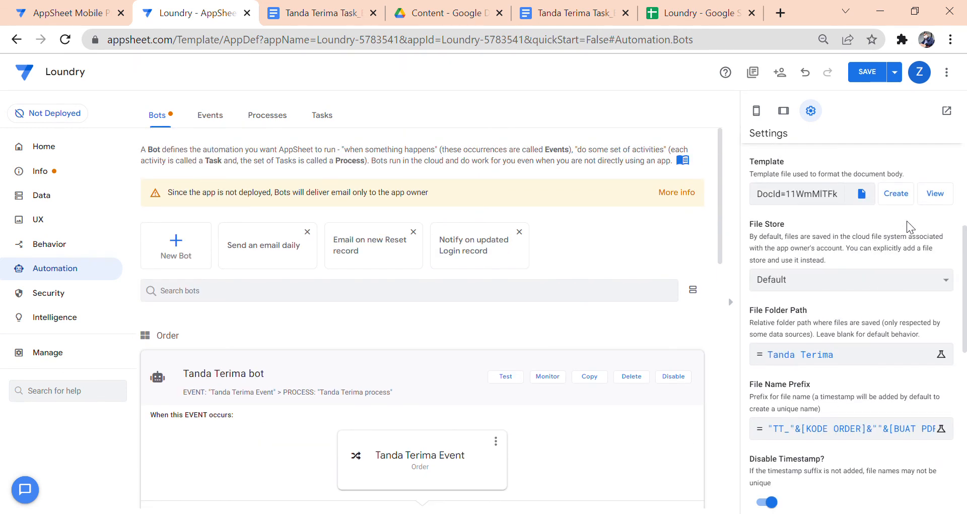
scroll(907, 225, "up", 2)
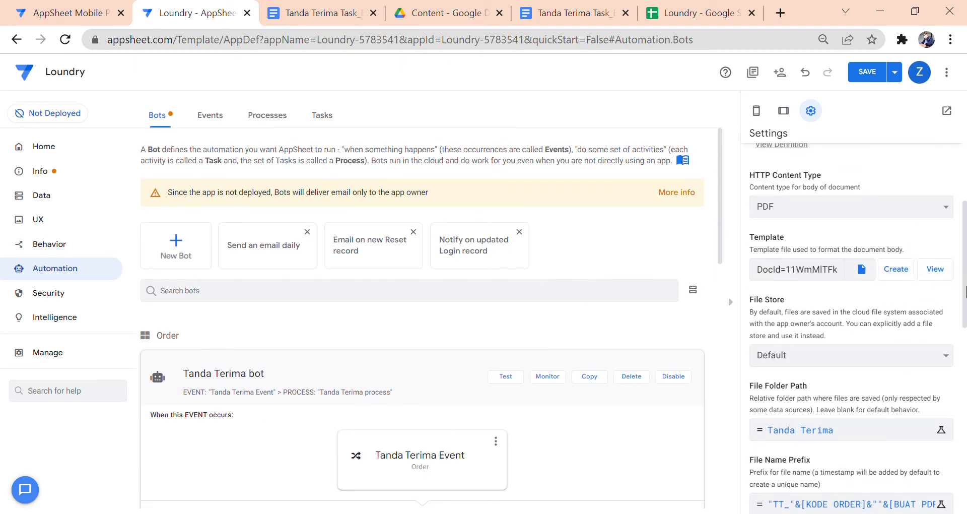
left_click(863, 270)
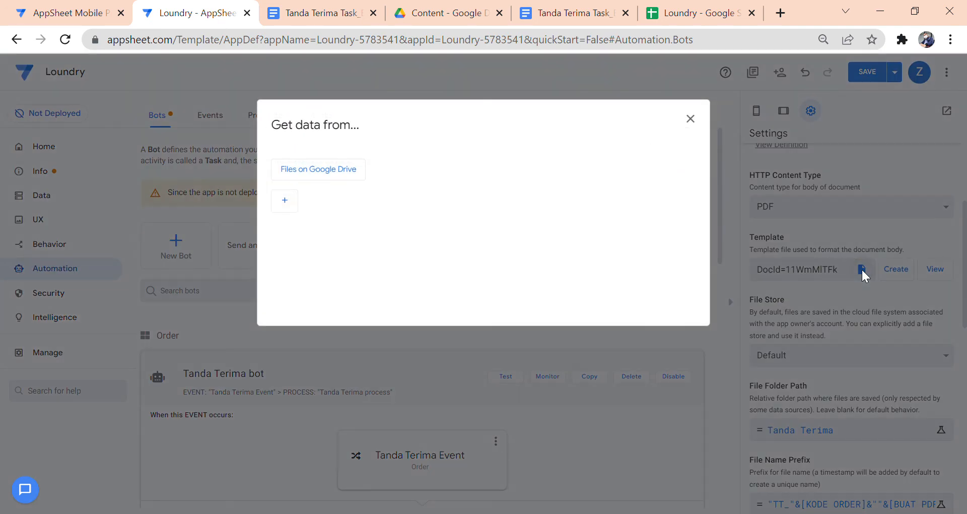
left_click(333, 172)
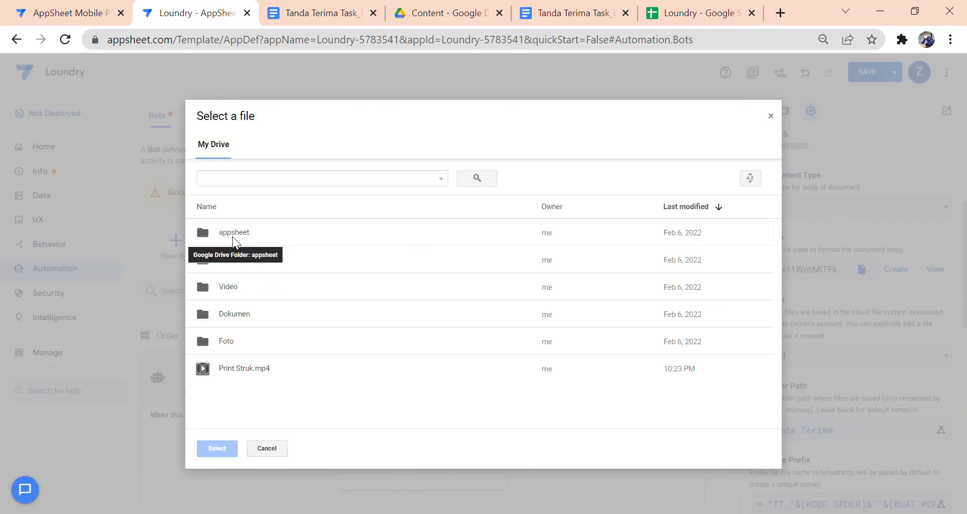
double_click(232, 234)
double_click(237, 242)
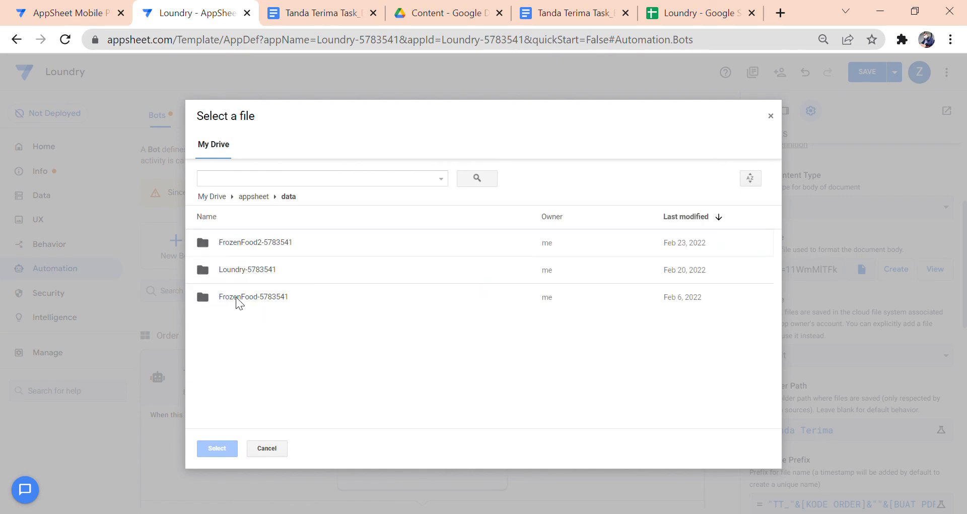
double_click(241, 271)
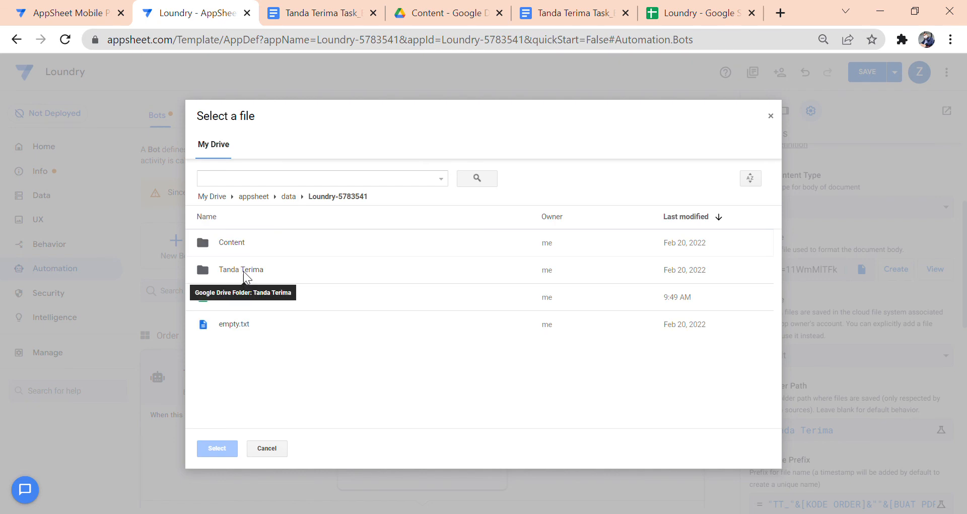
double_click(249, 244)
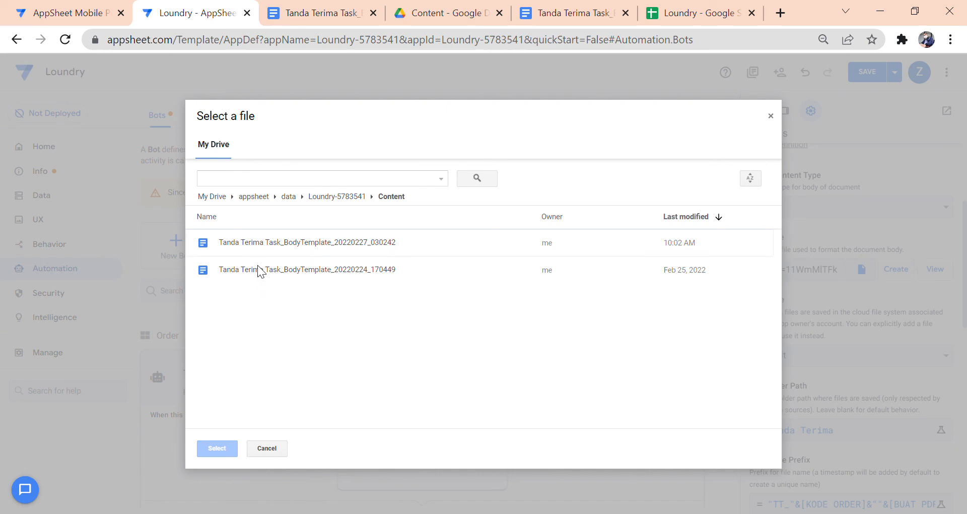
left_click(265, 276)
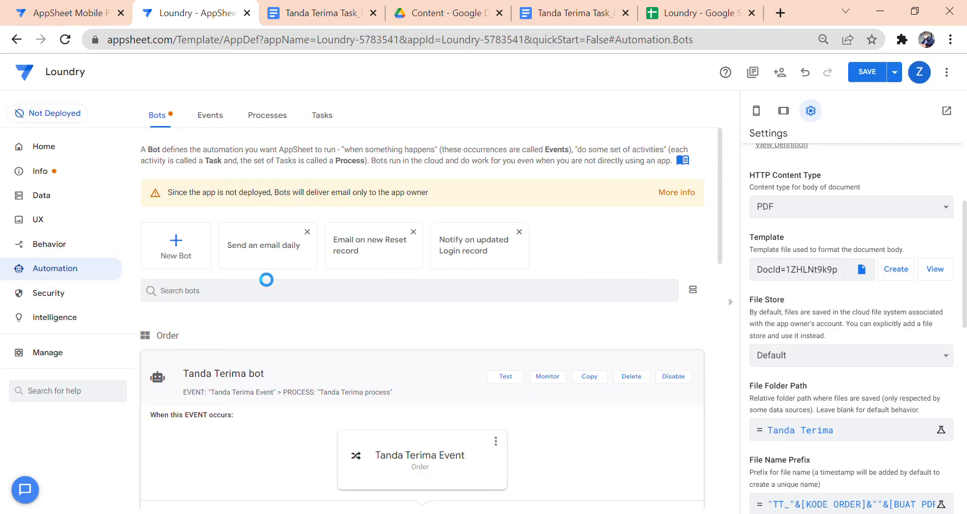
left_click(409, 368)
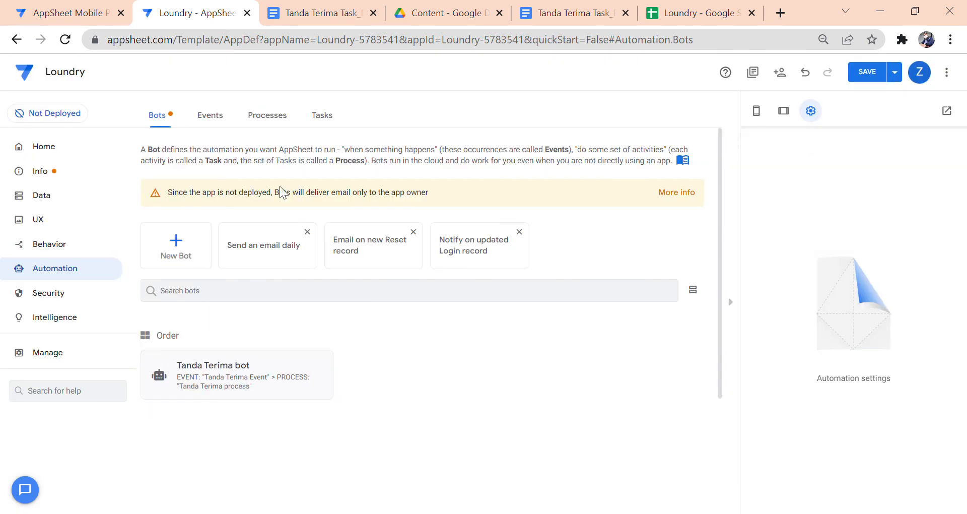
- Save the app changes
left_click(57, 18)
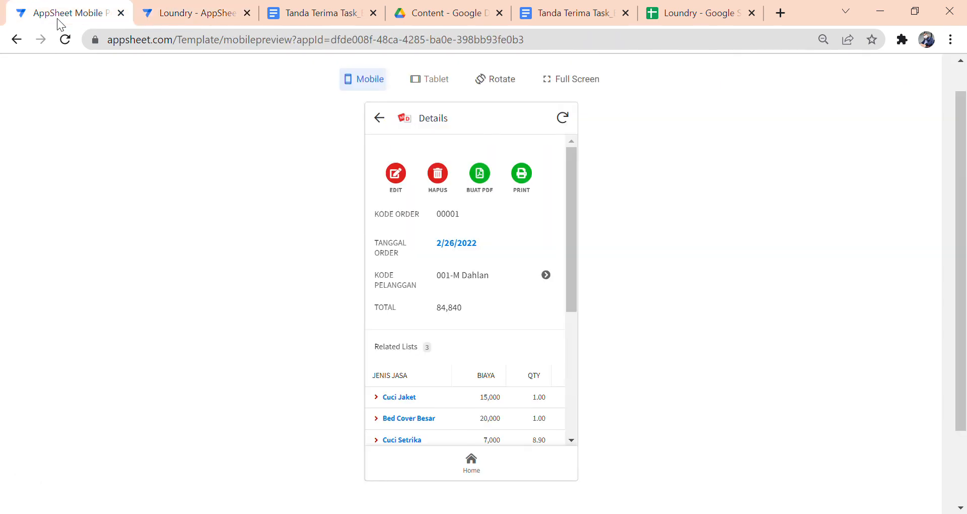
left_click(381, 119)
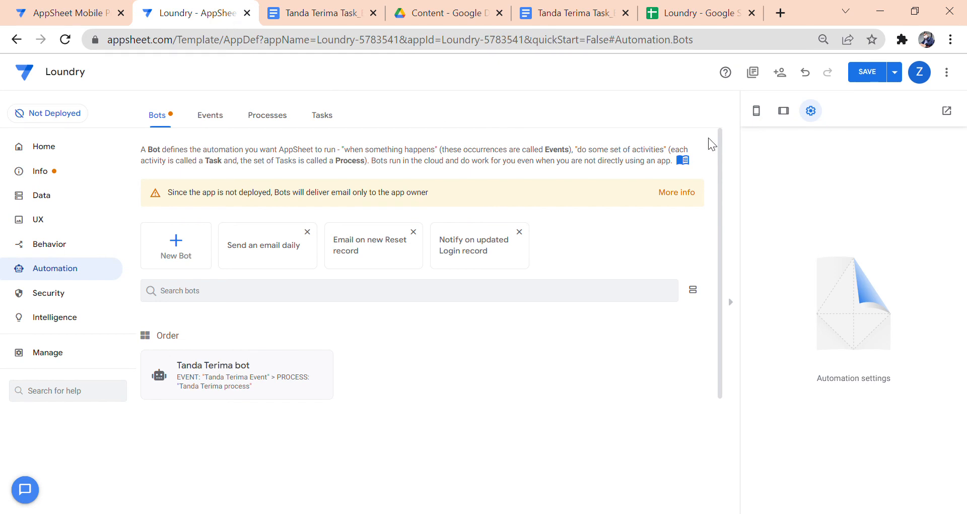
left_click(877, 71)
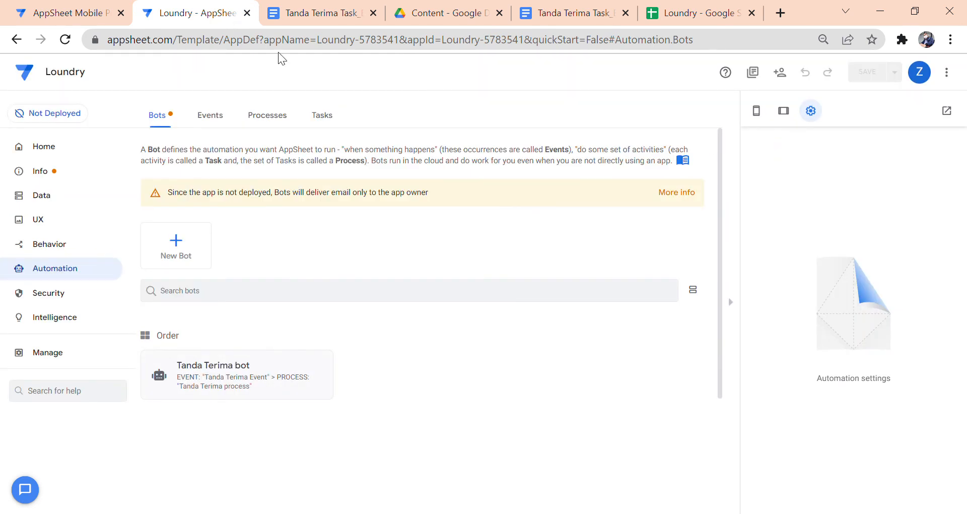
- In the preview, start a new Order and check the KODE PELANGGAN customer code choices
left_click(50, 11)
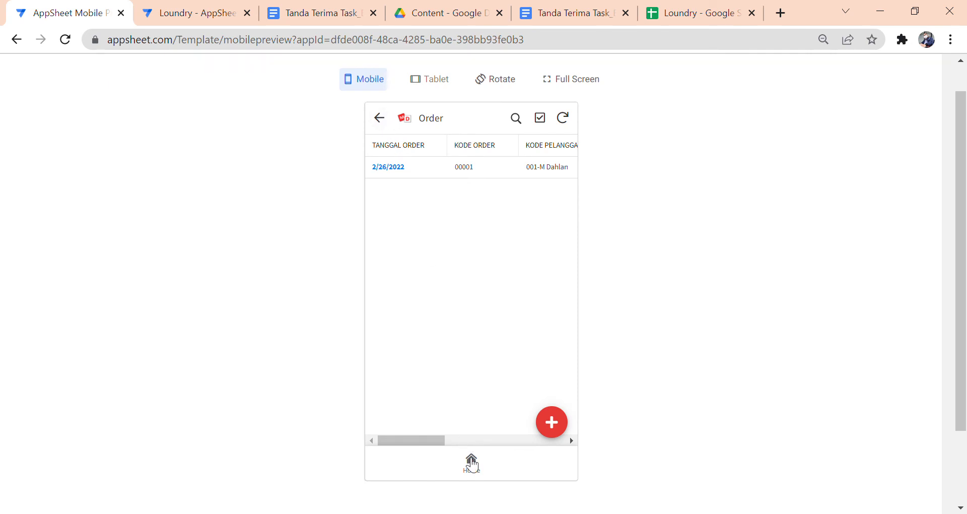
left_click(471, 461)
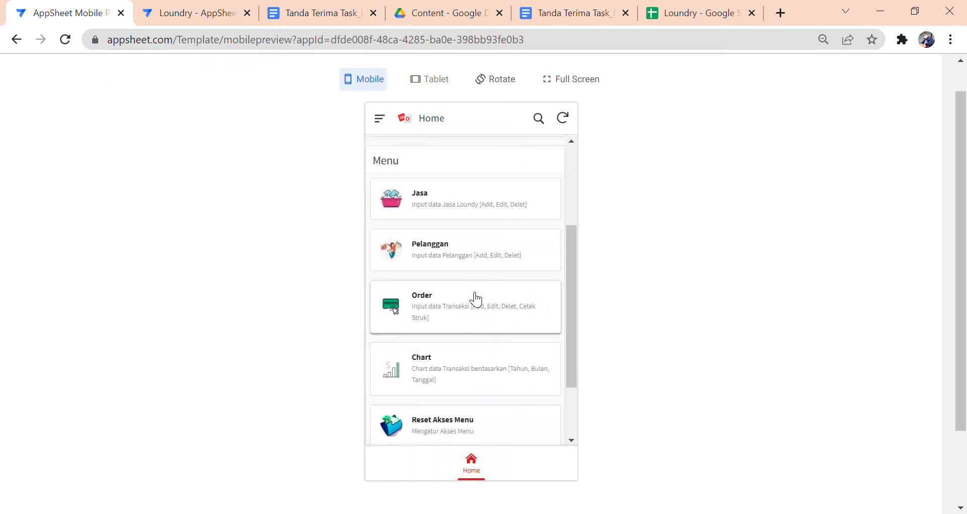
left_click(476, 299)
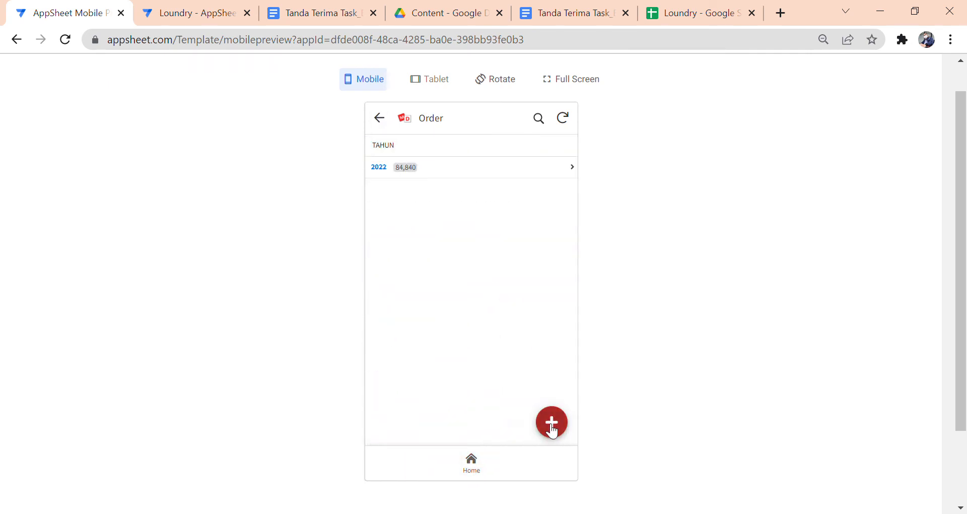
left_click(551, 423)
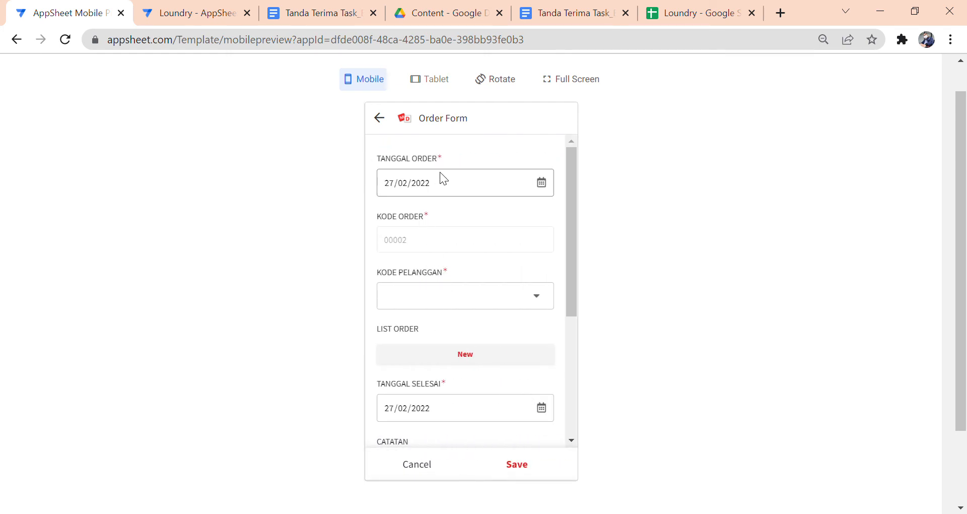
left_click(475, 296)
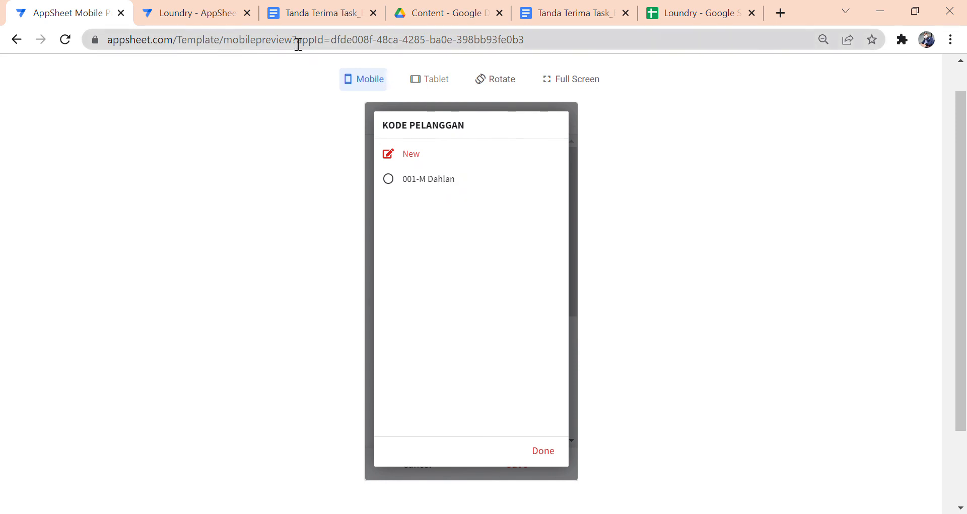
left_click(236, 15)
left_click(85, 200)
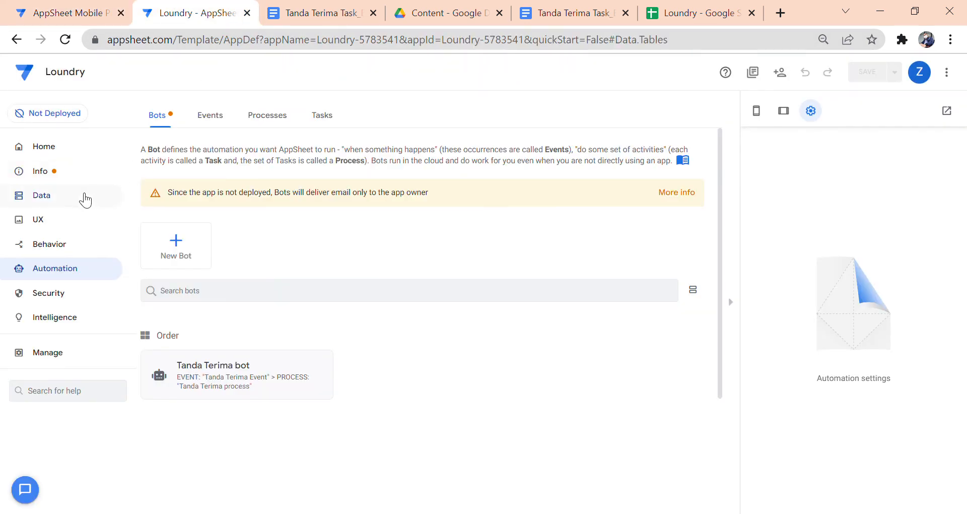
- Open Pelanggan's columns and check KODE&NAMA's formula [KODE PELANGGAN]&"-"&[NAMA PELANGGAN], without changing it
left_click(216, 116)
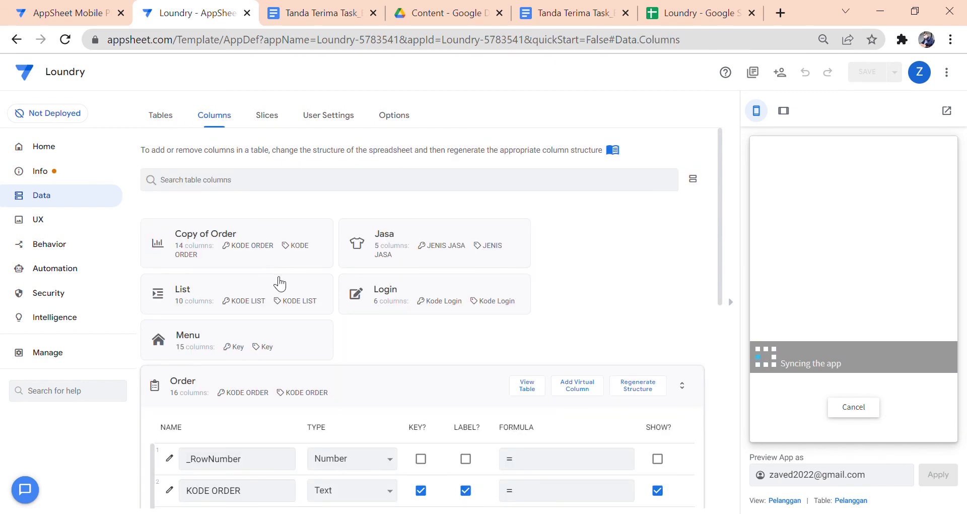
left_click(354, 387)
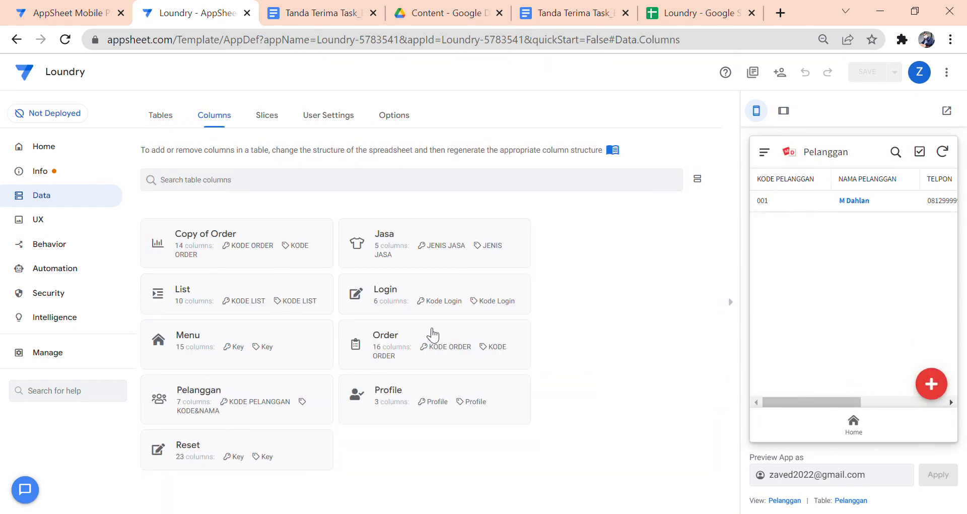
left_click(432, 334)
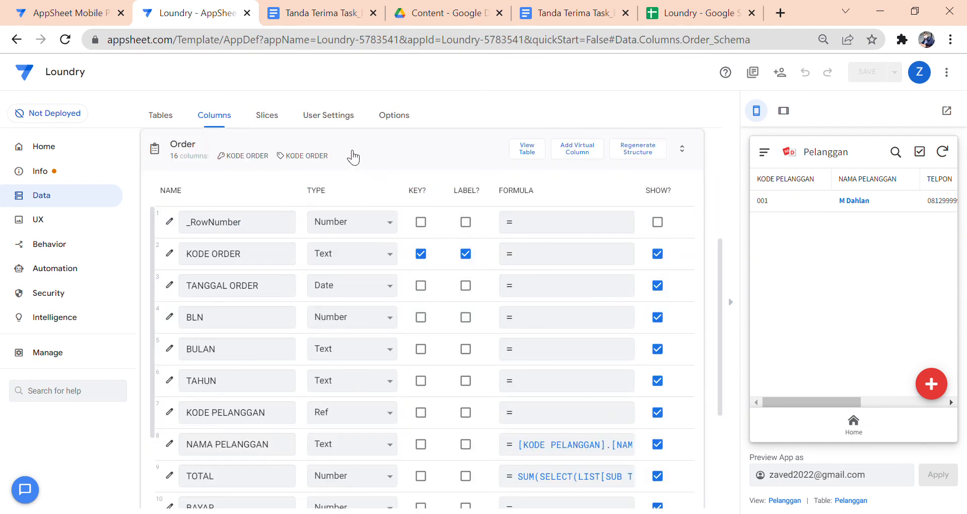
left_click(353, 157)
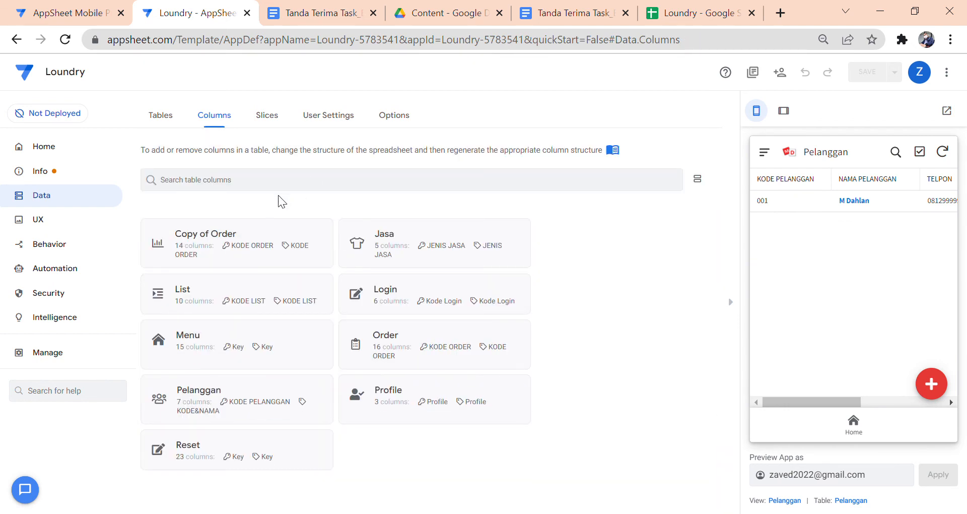
left_click(316, 401)
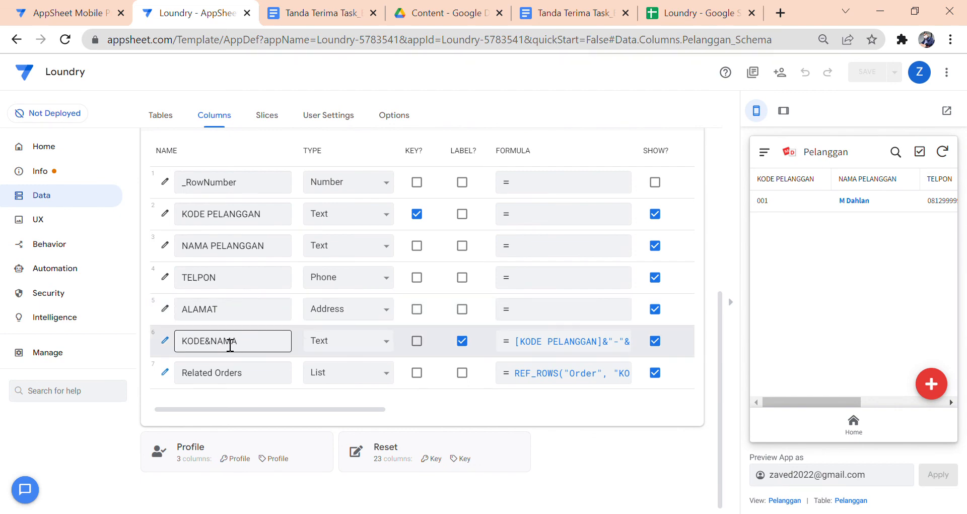
left_click(620, 343)
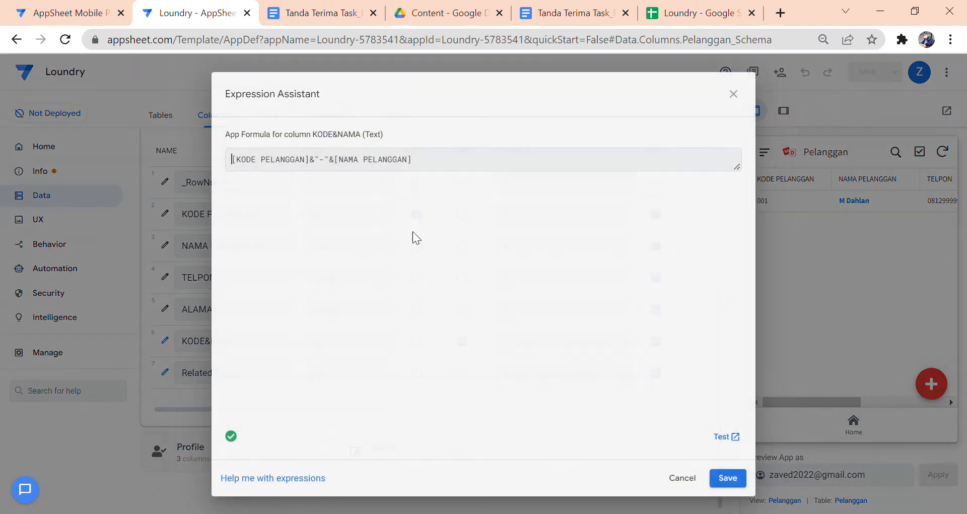
left_click(689, 478)
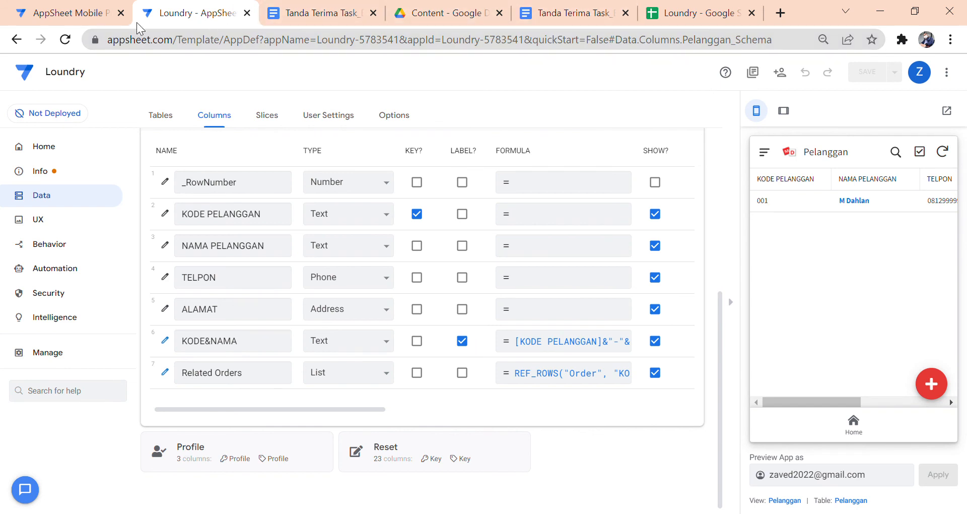
left_click(101, 14)
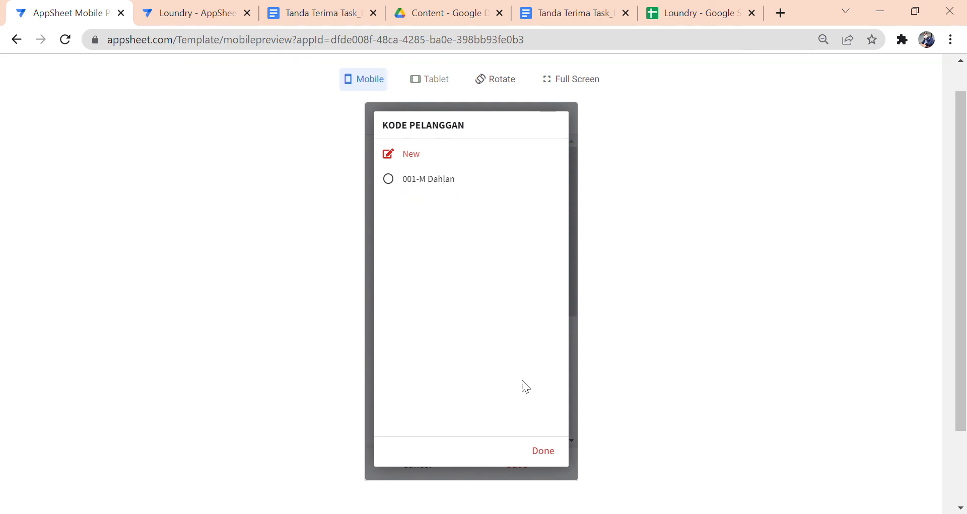
left_click(555, 466)
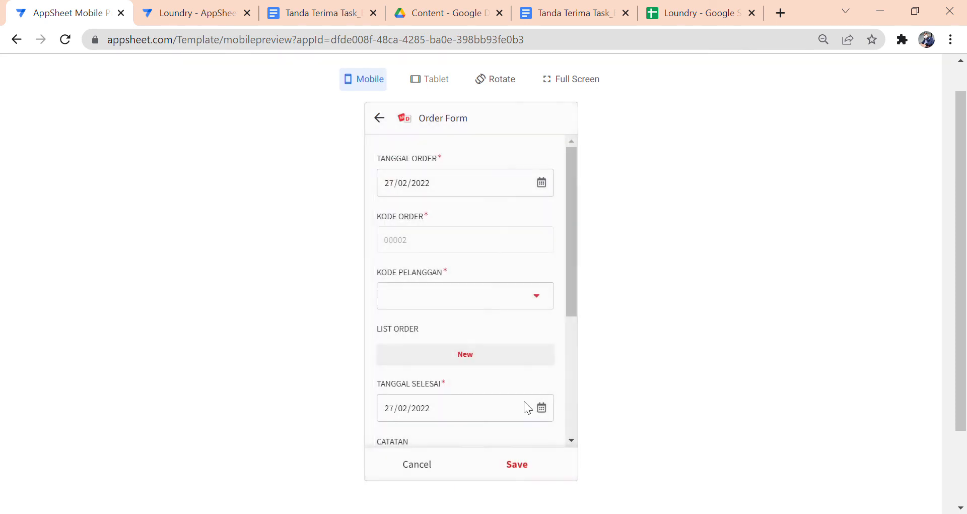
left_click(483, 292)
left_click(436, 181)
scroll(509, 277, "down", 2)
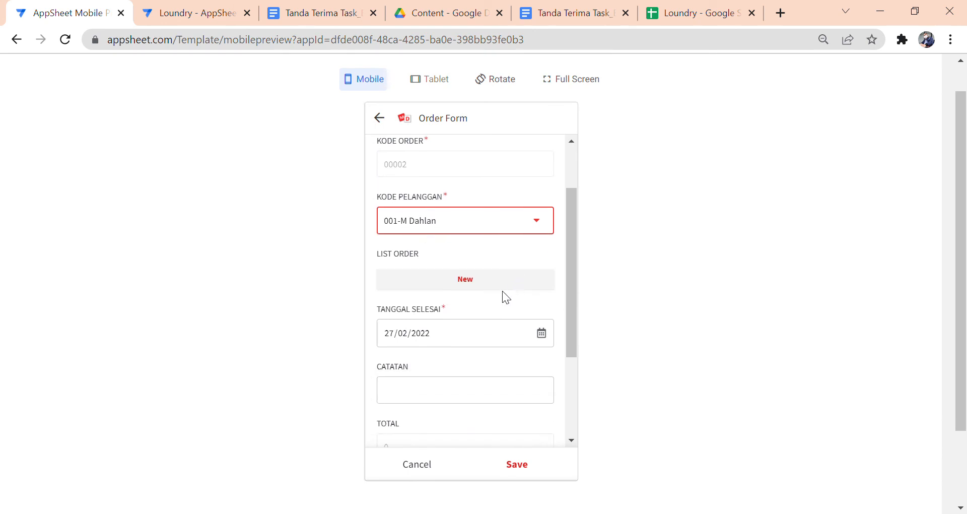
- Add a new service line under LIST ORDER and view the JENIS JASA choices without picking one
left_click(503, 285)
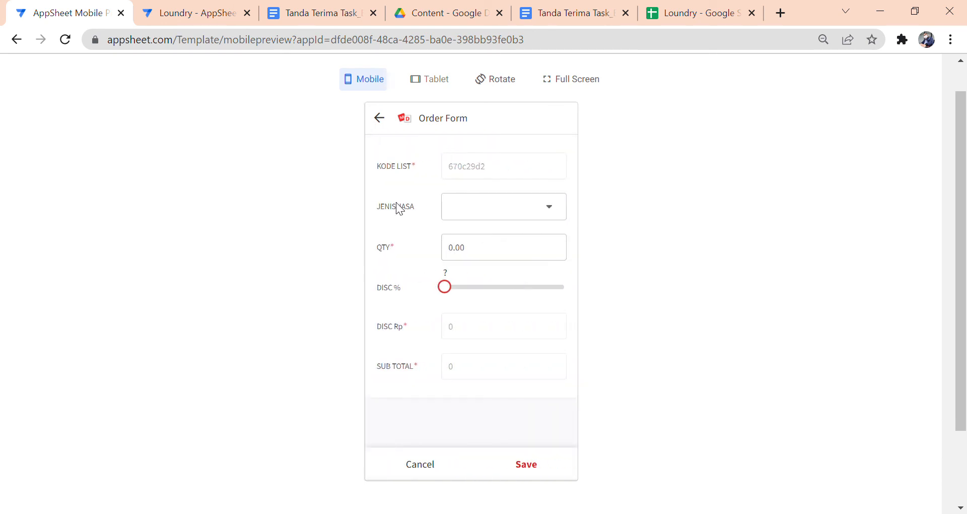
left_click(476, 213)
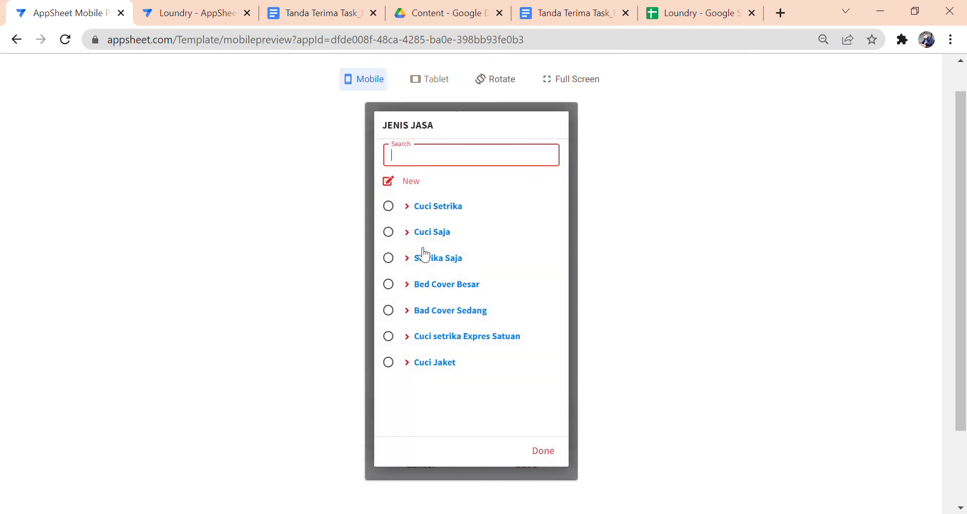
left_click(548, 460)
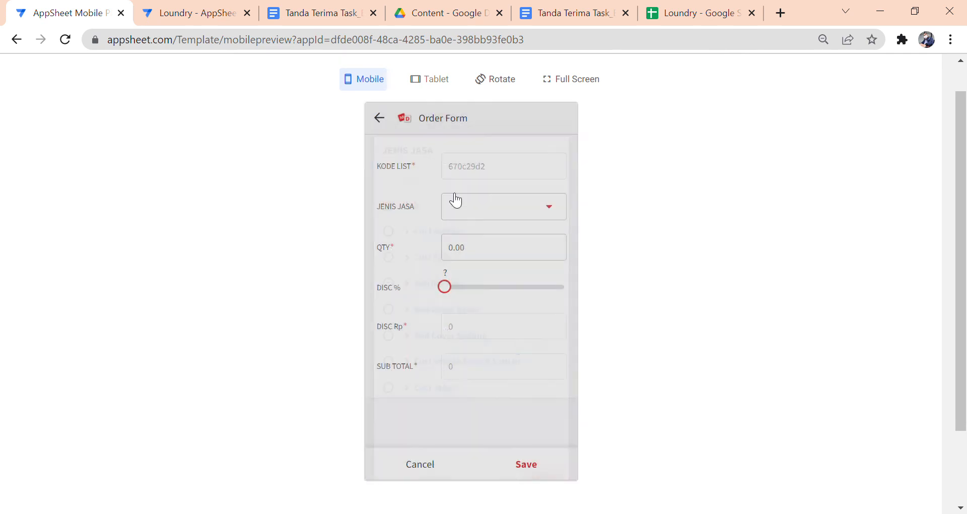
scroll(529, 264, "down", 2)
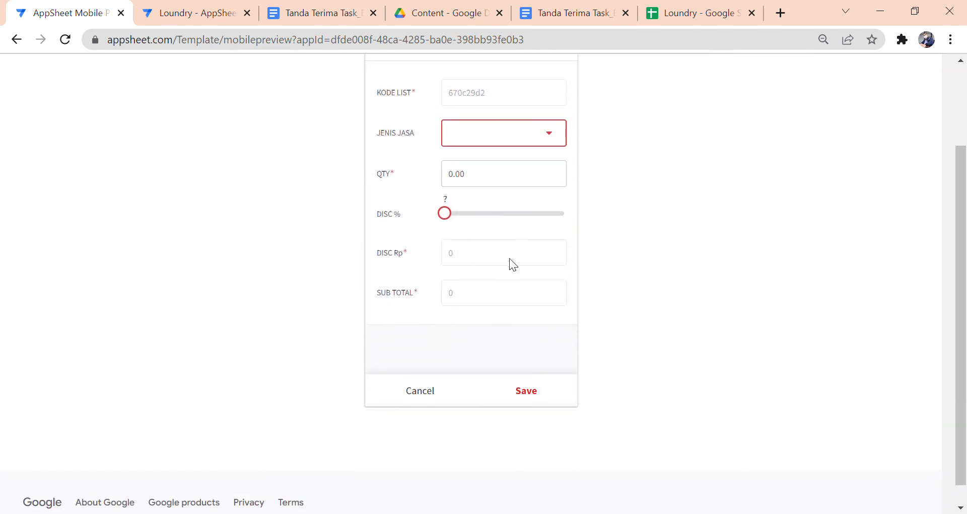
scroll(511, 264, "up", 2)
left_click(212, 24)
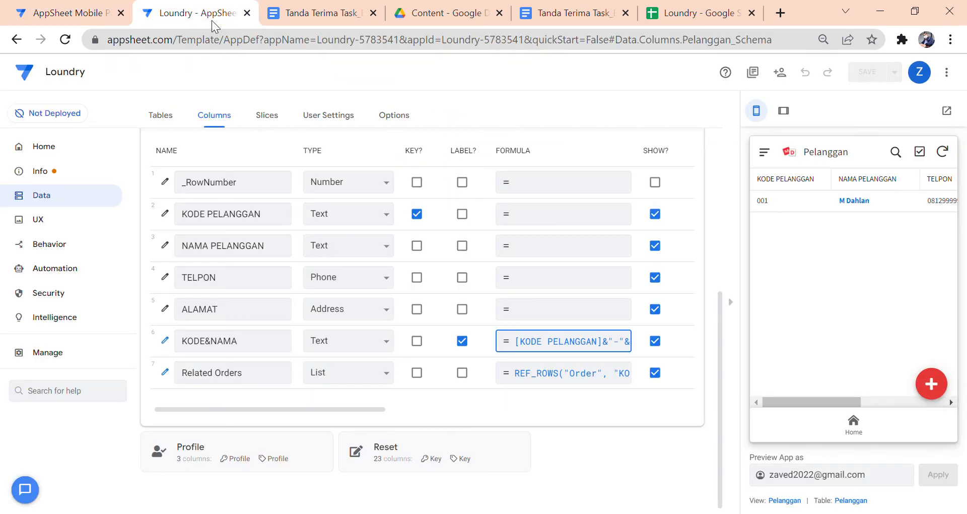
scroll(366, 187, "up", 2)
- Cancel the unsaved new order in the preview and return to the Home screen
left_click(379, 193)
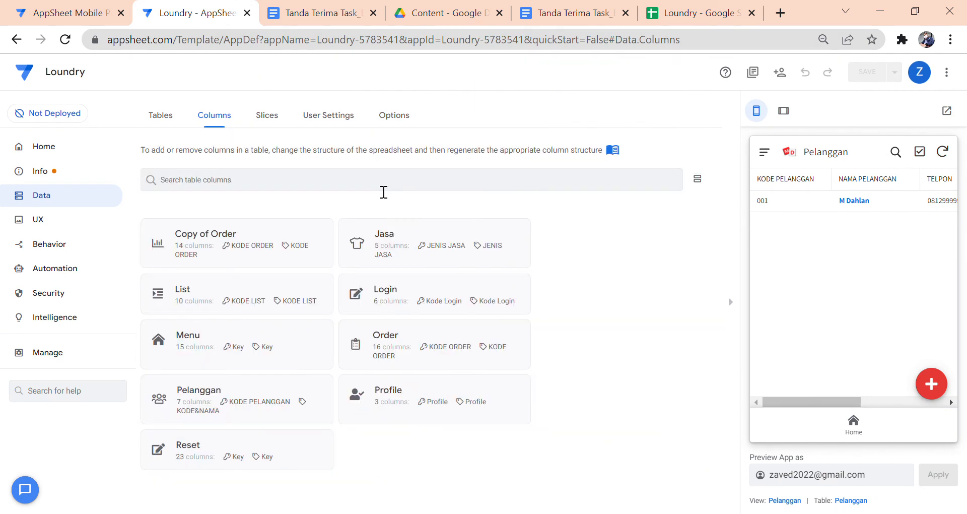
left_click(854, 422)
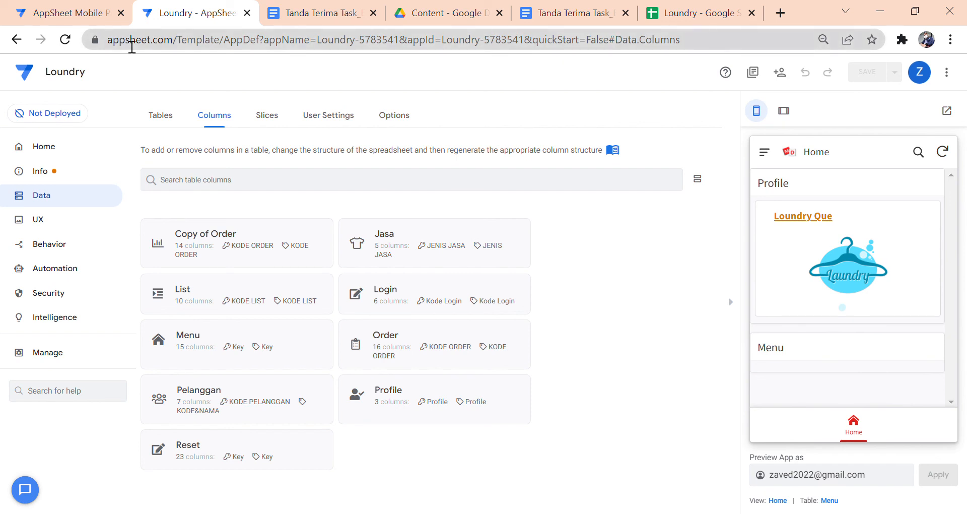
left_click(98, 17)
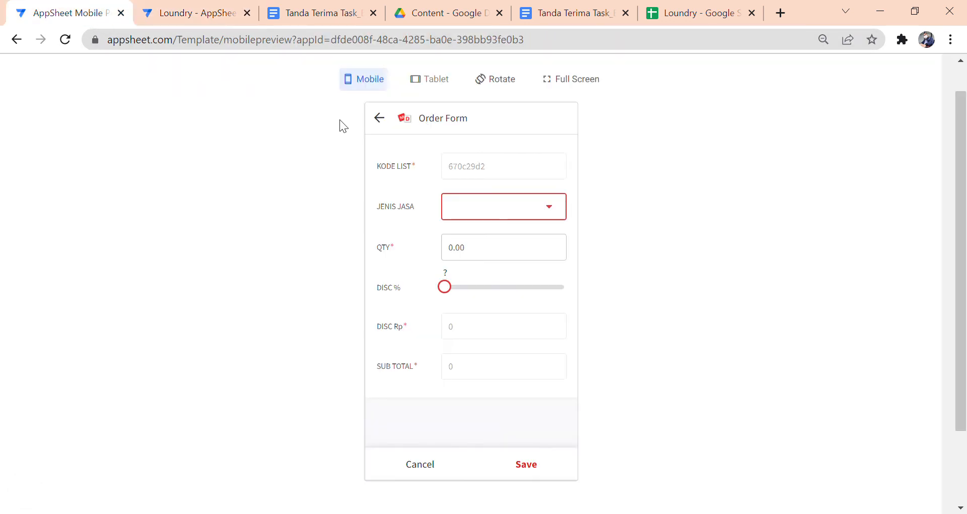
left_click(379, 119)
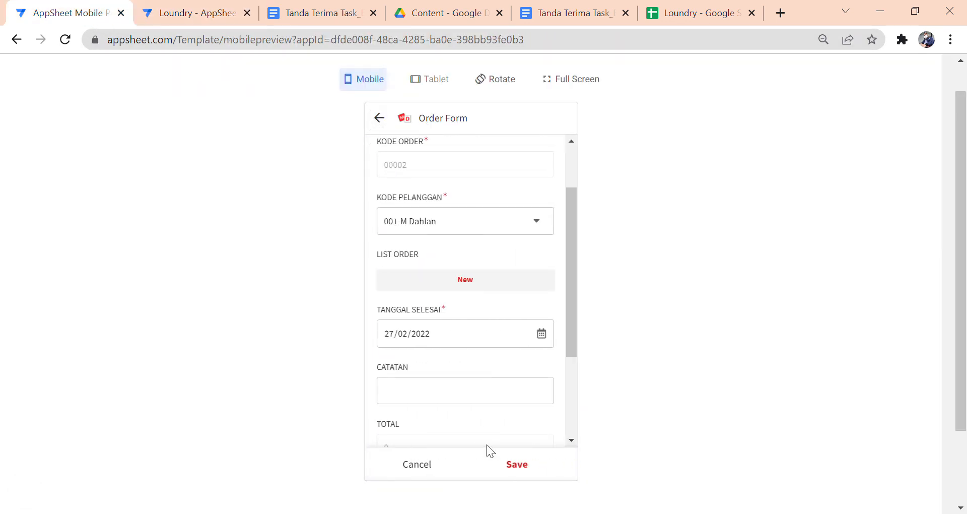
left_click(431, 467)
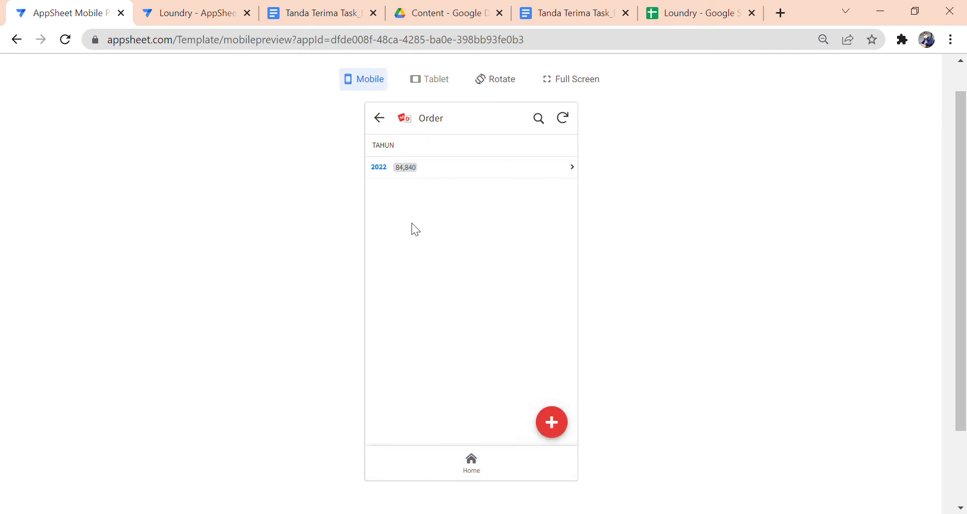
left_click(472, 465)
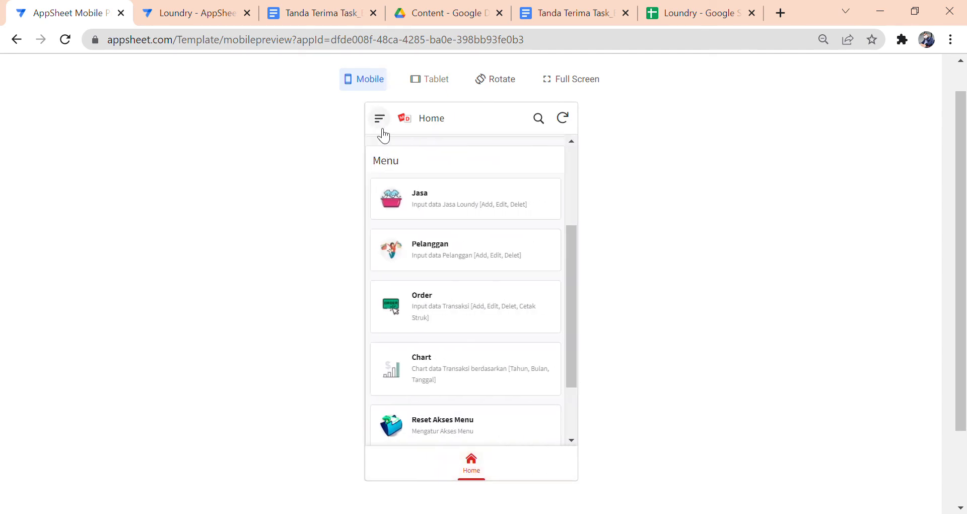
- Log Out from the preview's menu to reach the login page, then go back to the Loundry editor
left_click(381, 128)
left_click(401, 169)
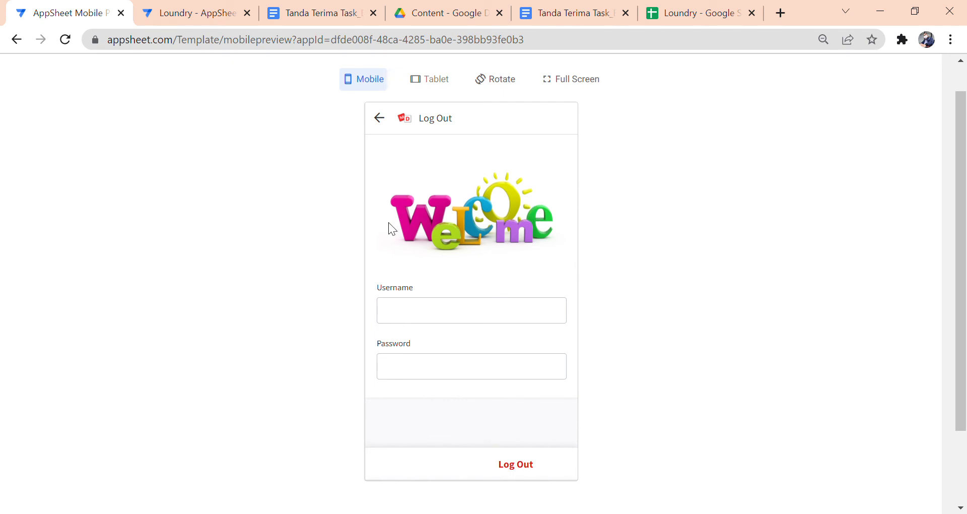
left_click(195, 16)
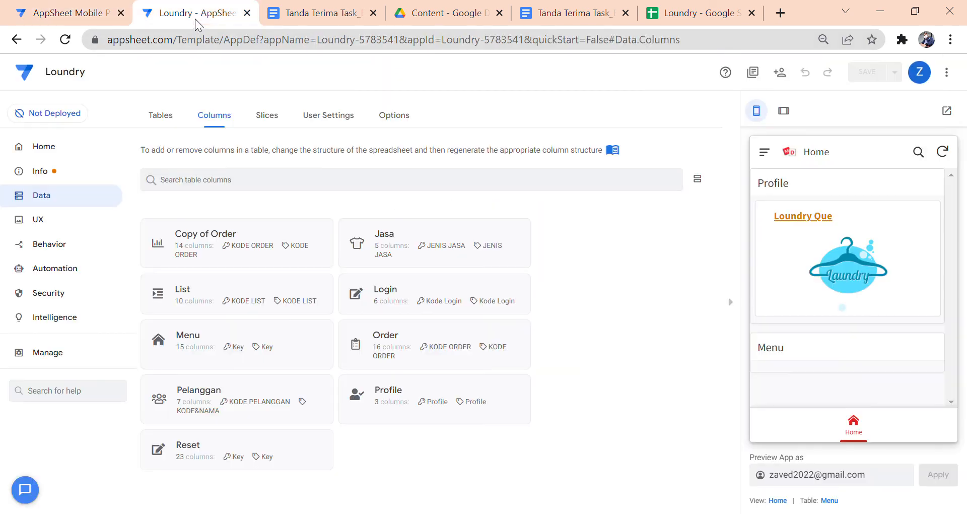
- Review the welcome image URL in the _Per User Settings Options Heading content expression without changes
left_click(317, 117)
left_click(328, 192)
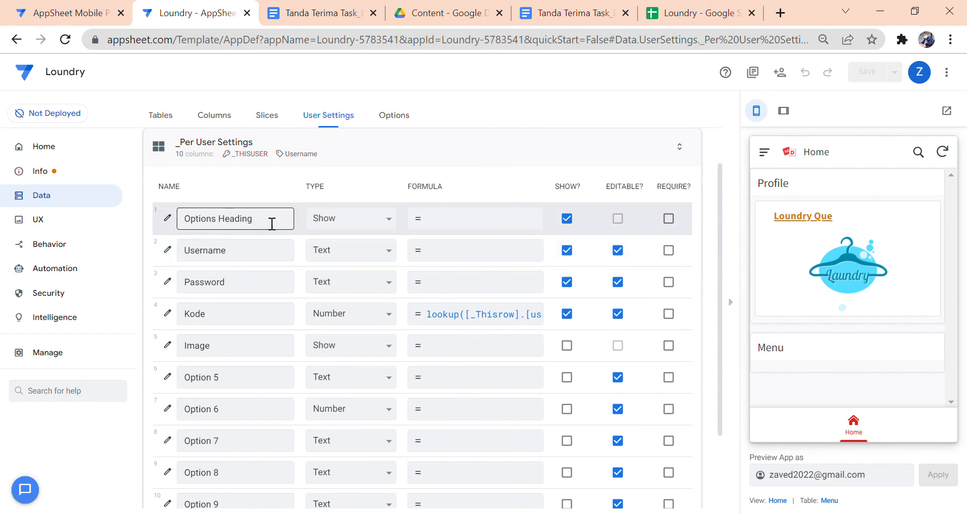
left_click_drag(272, 224, 187, 218)
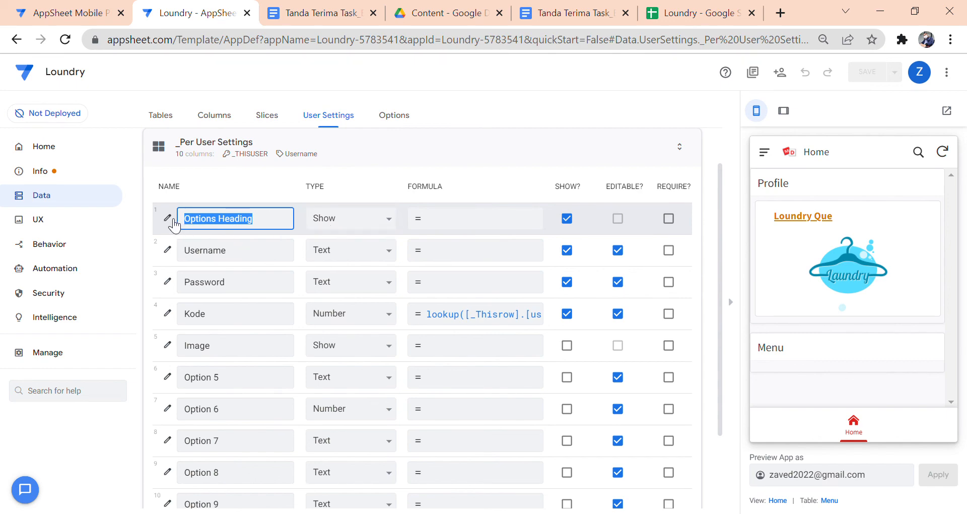
left_click(168, 217)
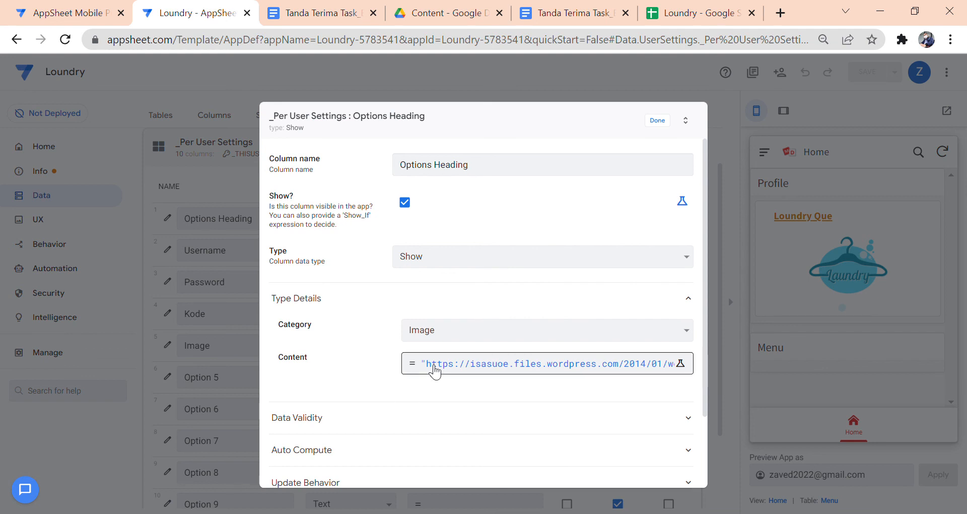
left_click(495, 373)
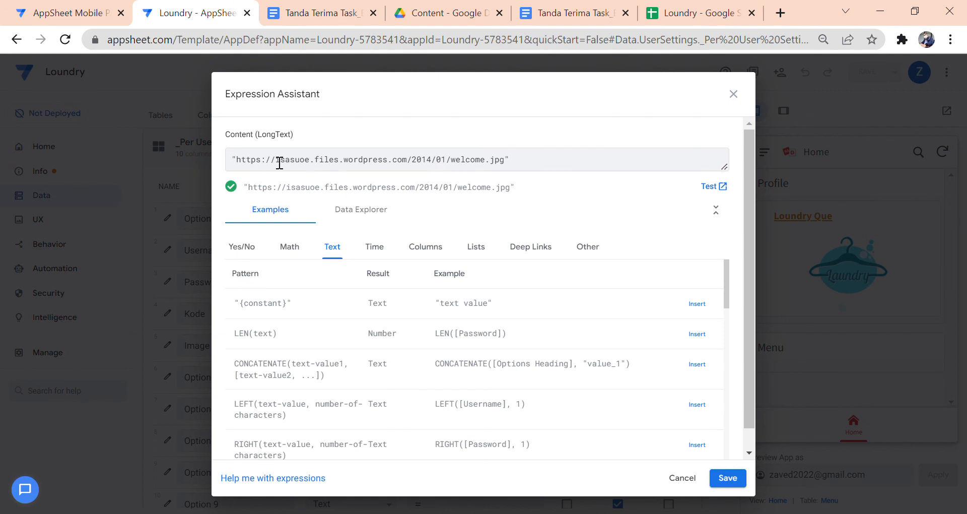
left_click(538, 168)
left_click(693, 478)
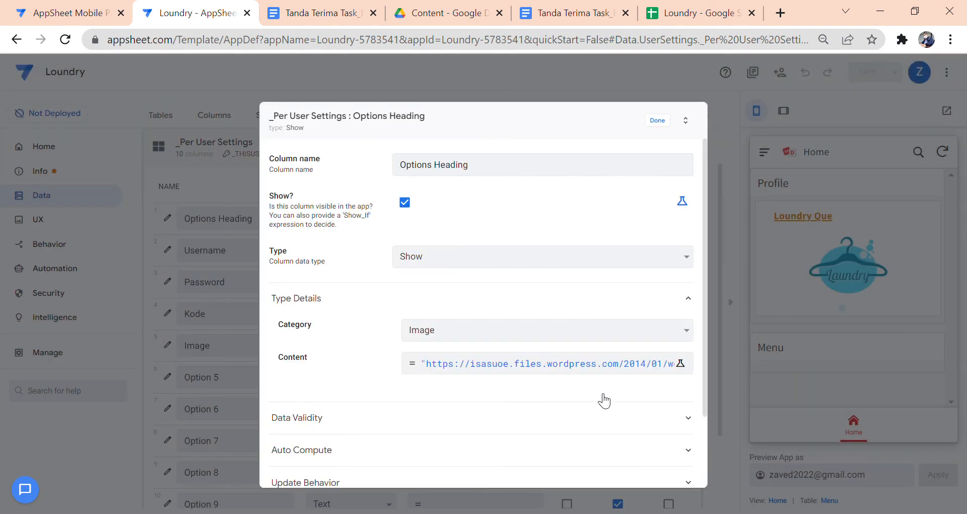
left_click(656, 124)
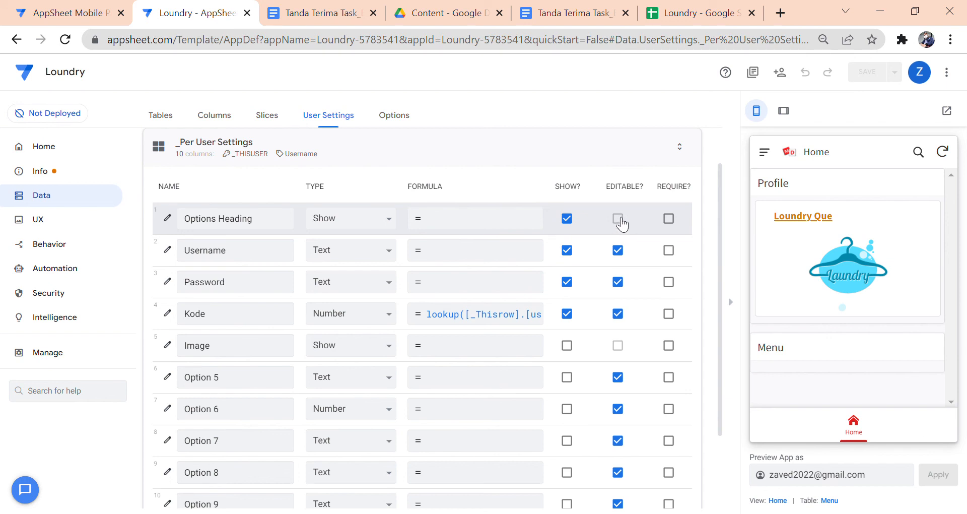
left_click(71, 13)
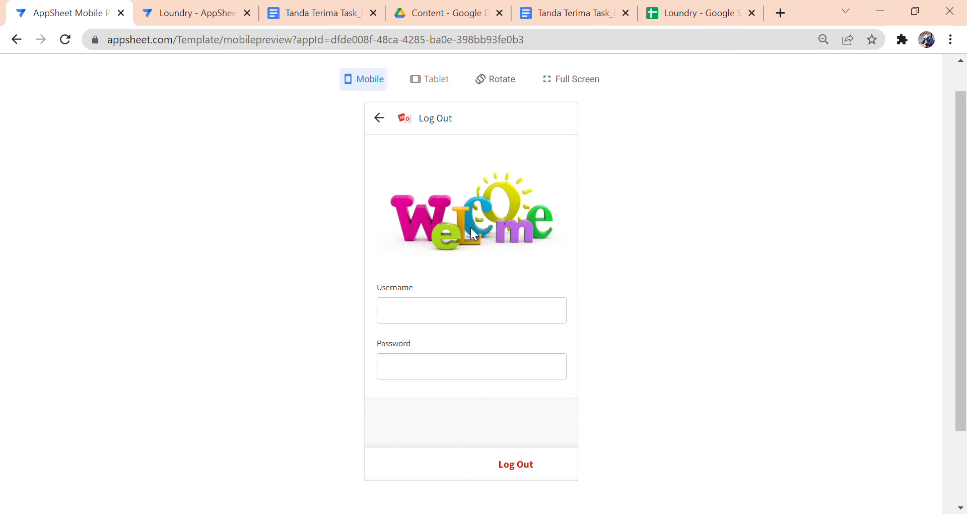
- Sign the preview in as the code-4 test user, leaving only Jasa, Pelanggan and Order menus
left_click(458, 315)
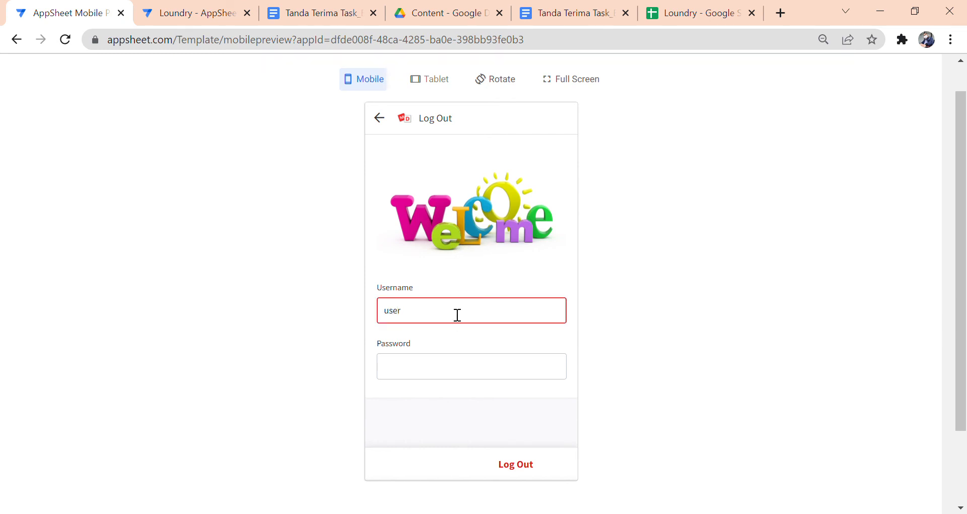
key("Tab")
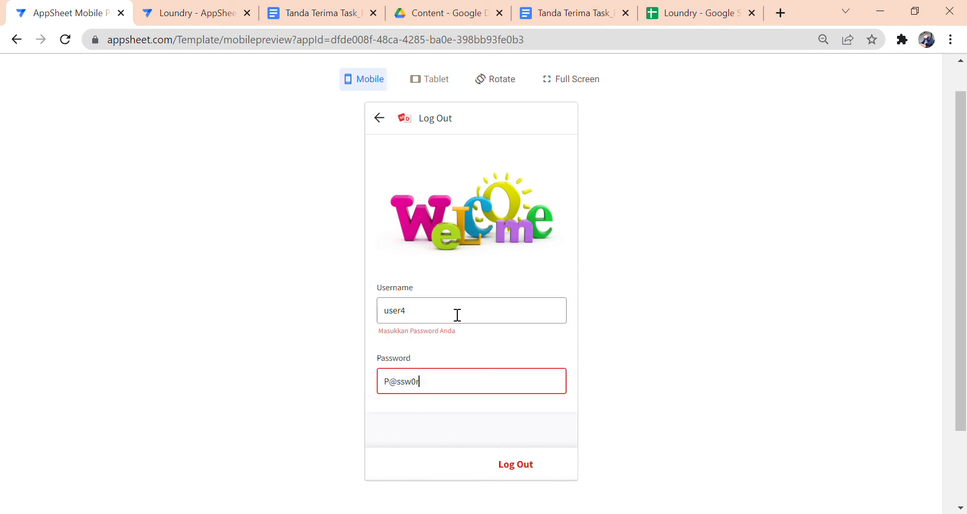
key("Tab")
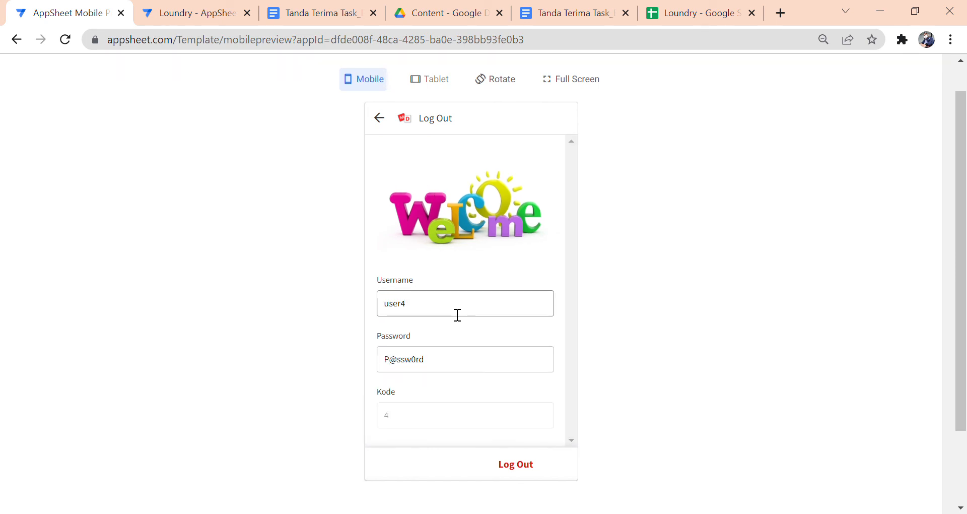
left_click(531, 468)
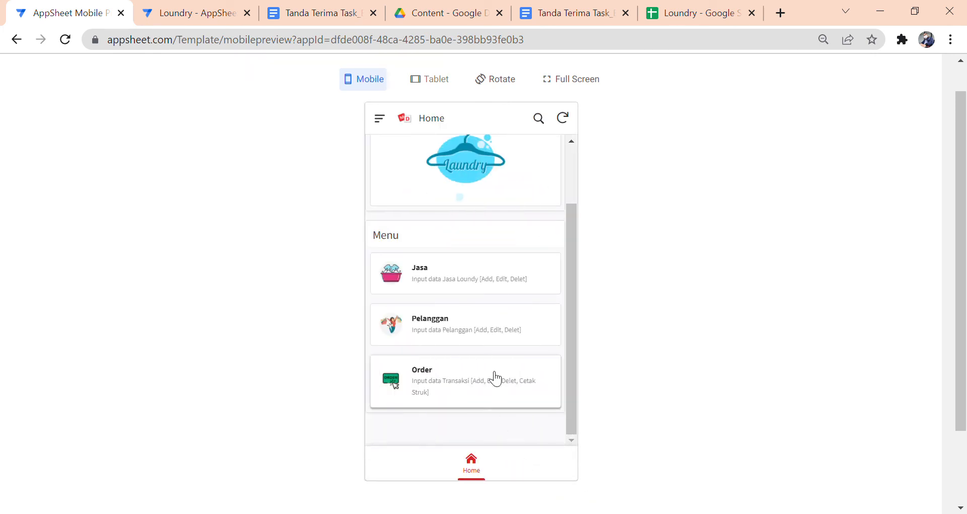
mouse_move(565, 261)
left_mouse_down()
mouse_move(576, 198)
mouse_move(568, 262)
left_mouse_up()
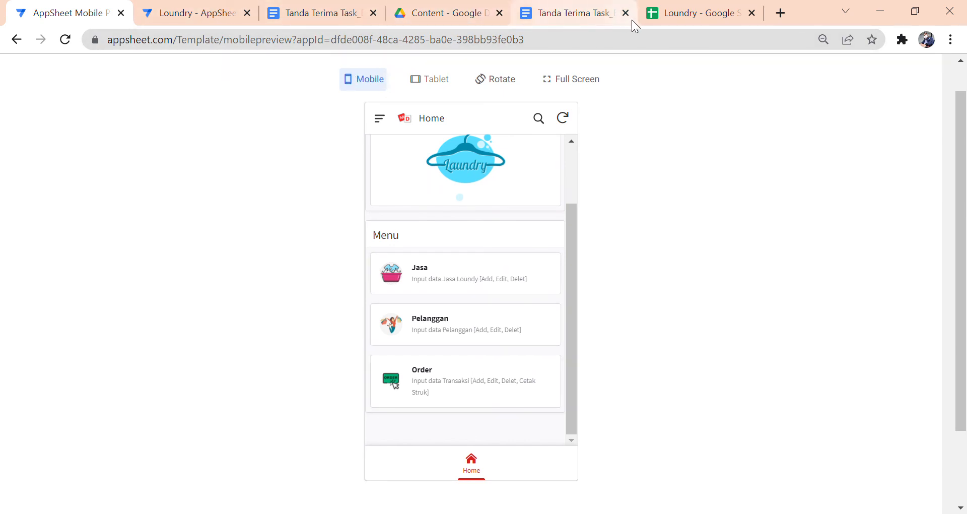
left_click(669, 15)
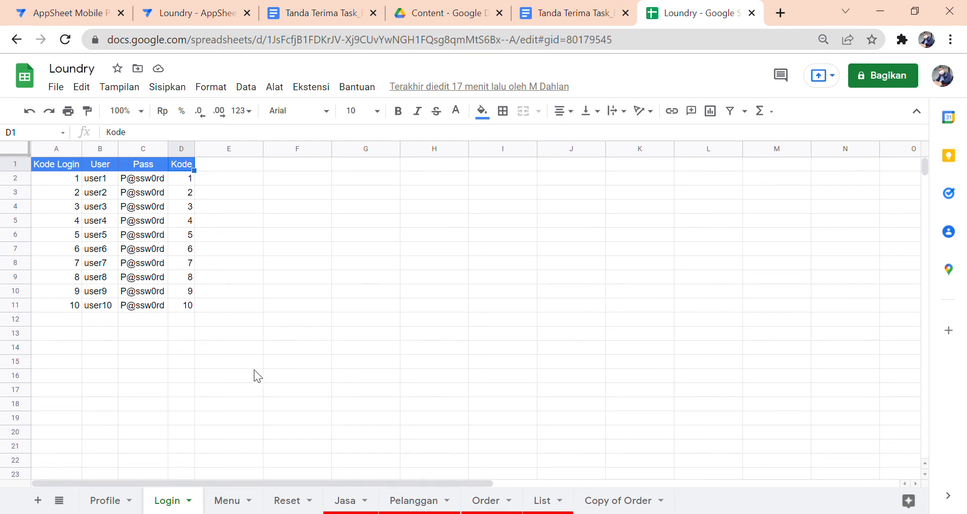
- On the Menu sheet, check the Kode 4 values for the Jasa, Pelanggan and Order rows
left_click(237, 501)
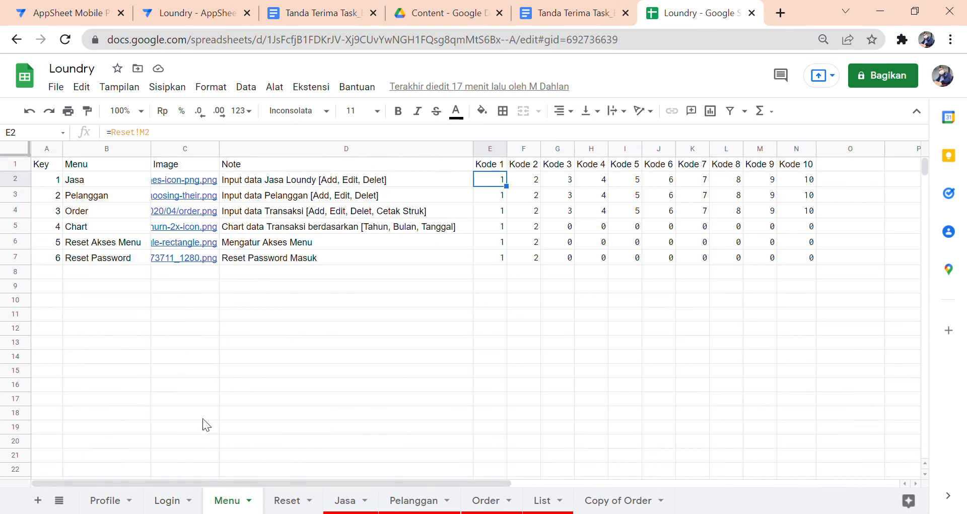
left_click(555, 167)
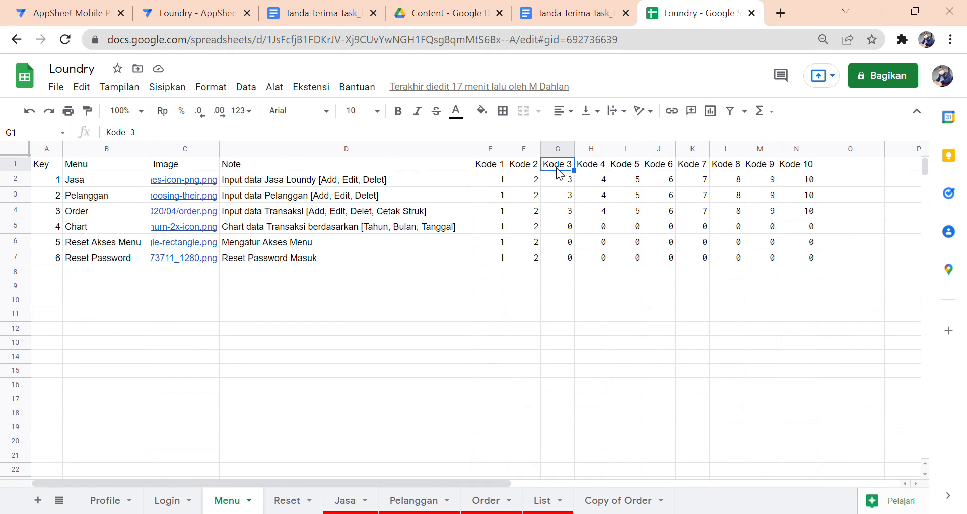
left_click(588, 169)
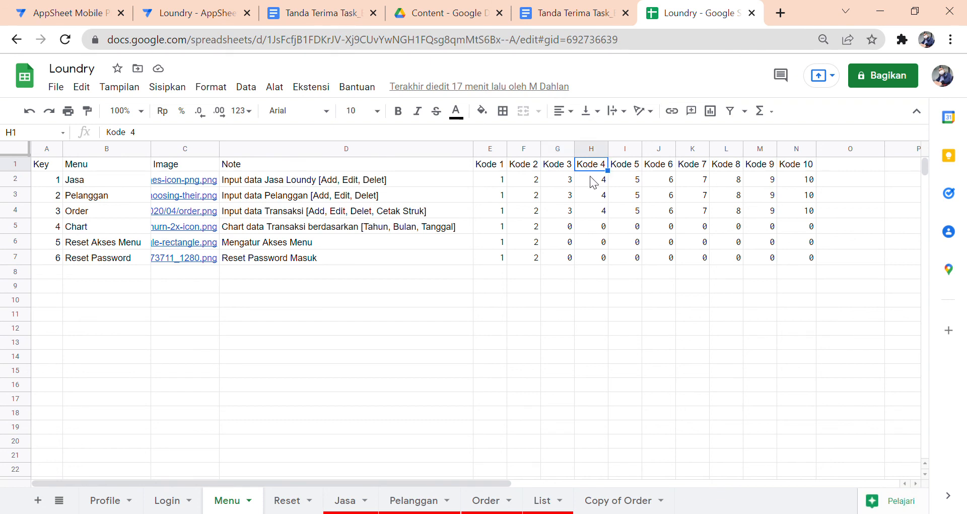
left_click(600, 182)
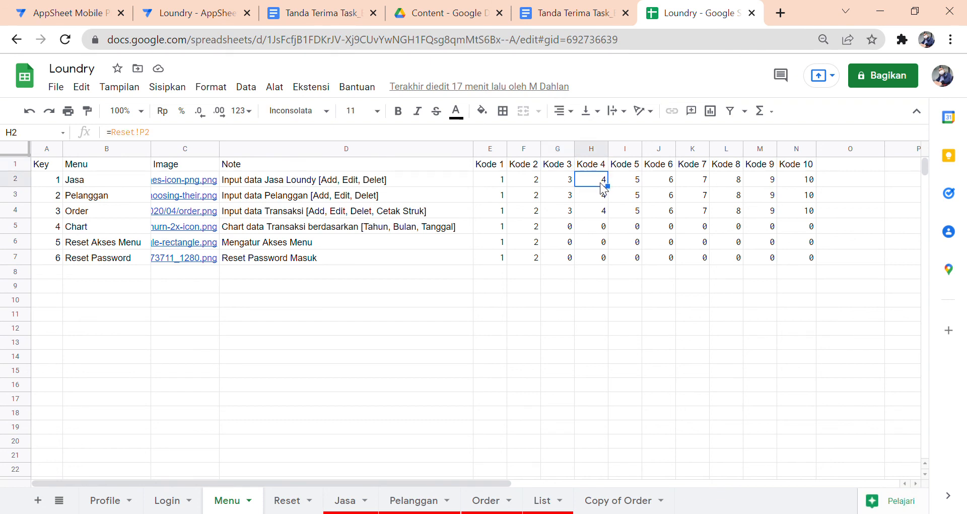
left_click(117, 183)
left_click(118, 194)
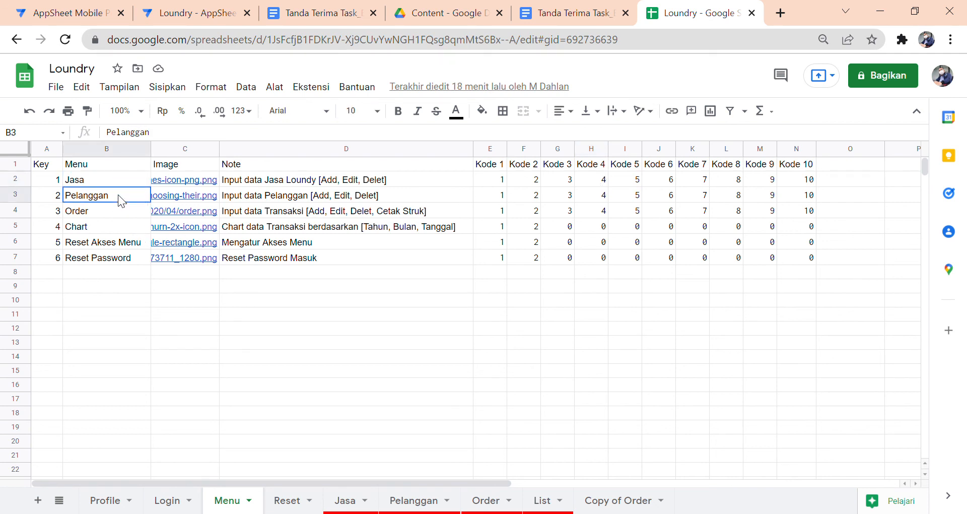
left_click(117, 209)
left_click(606, 216)
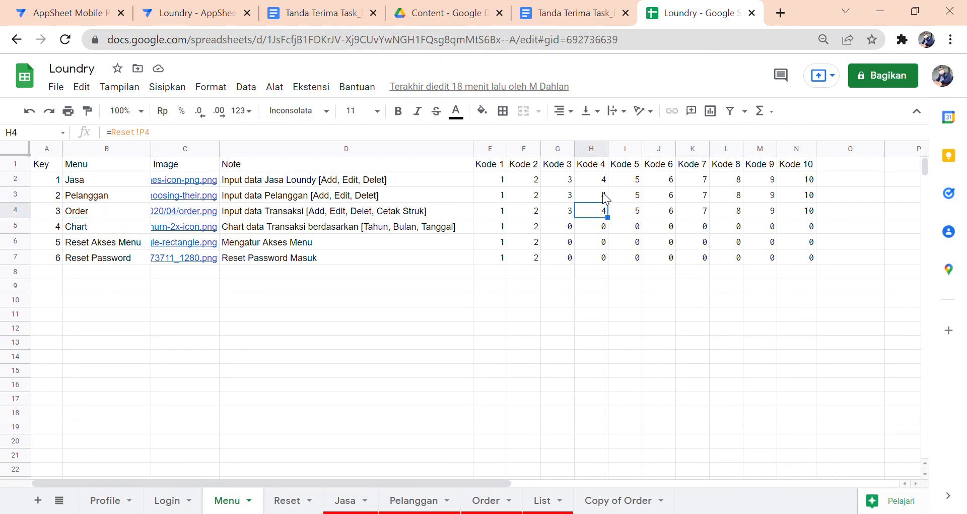
- On the Reset sheet, confirm K4 access for Pelanggan and Order, then return to the preview
left_click(287, 501)
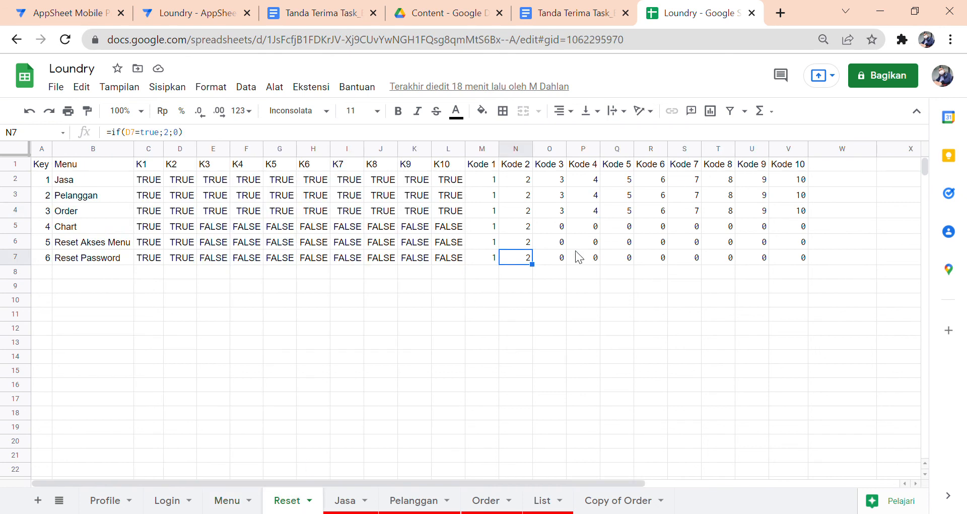
left_click(246, 192)
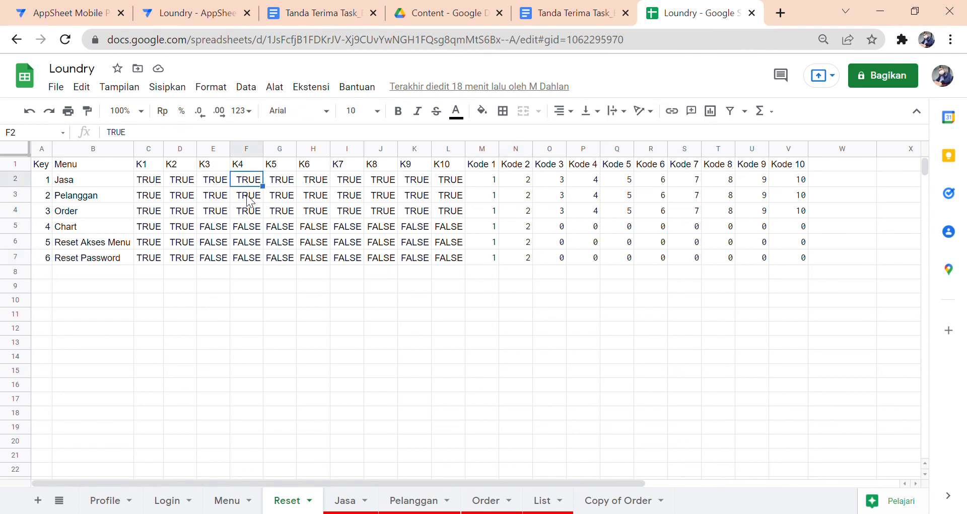
left_click(248, 214)
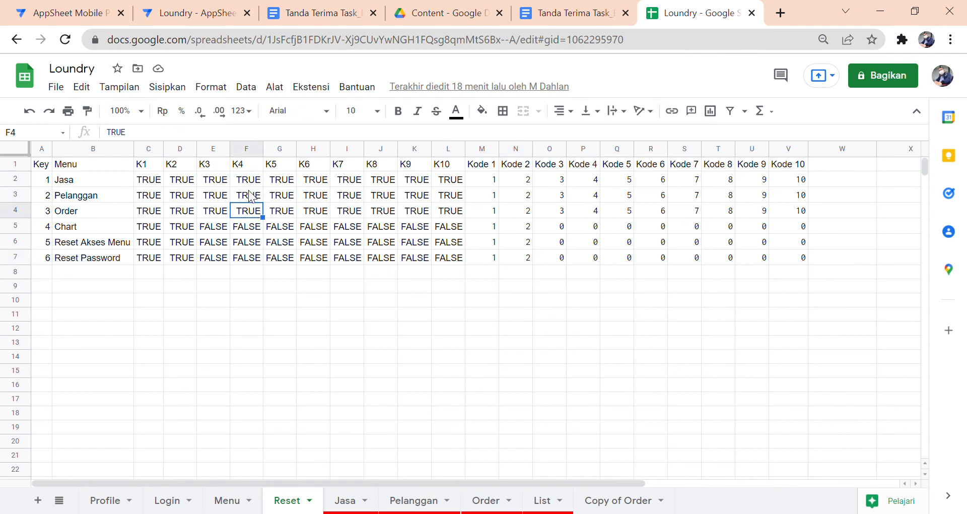
left_click(211, 16)
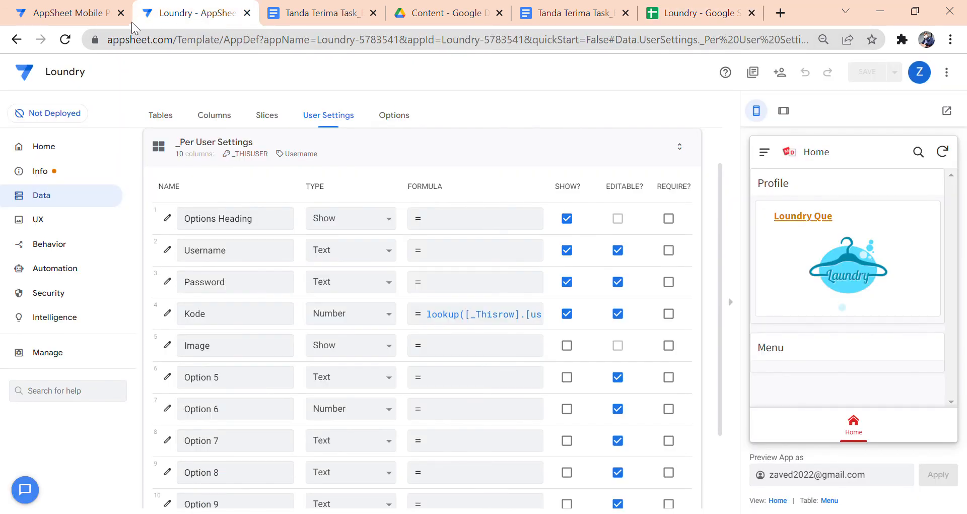
left_click(95, 16)
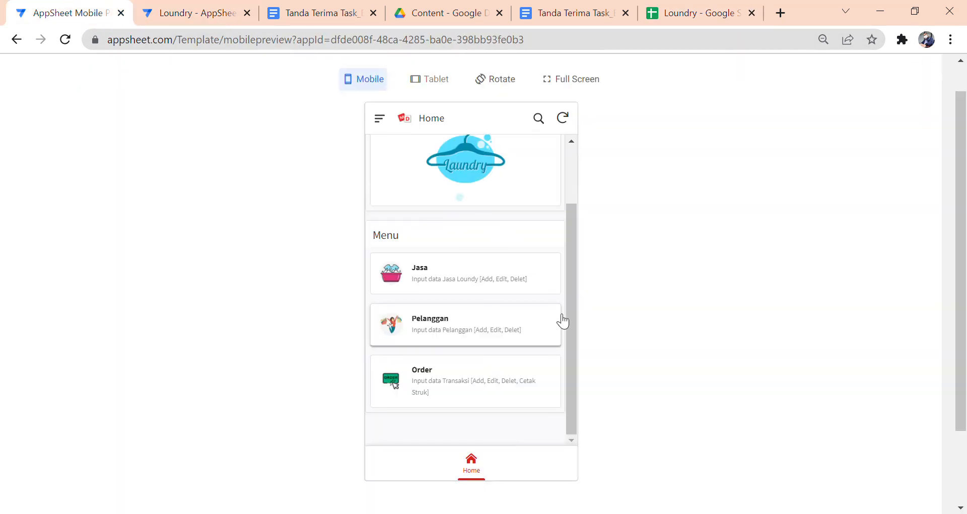
scroll(563, 321, "up", 3)
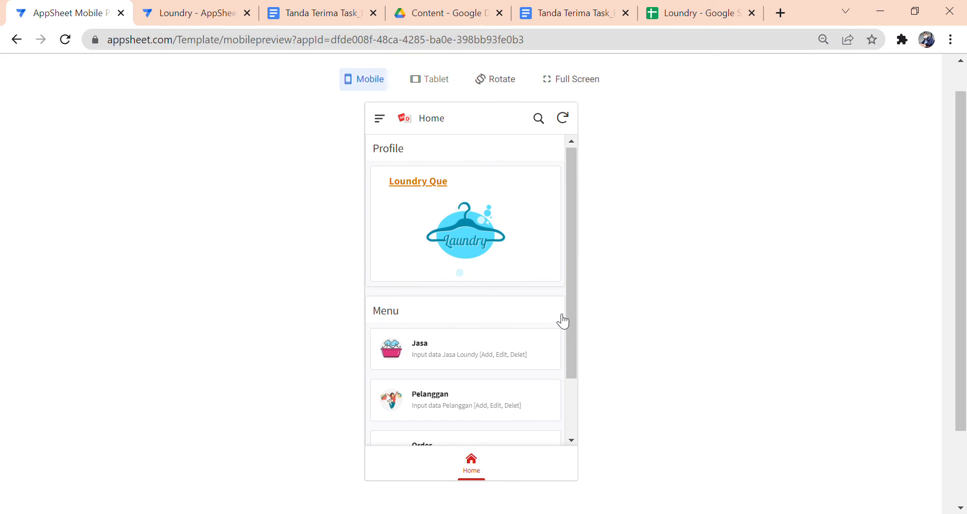